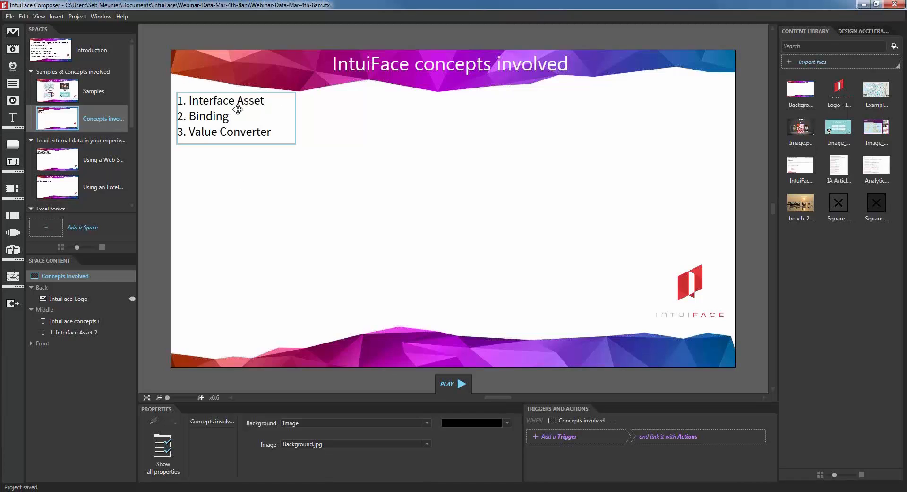
Step: Open the Select an interface asset picker and look at the Analytics and Clock entries
click(11, 305)
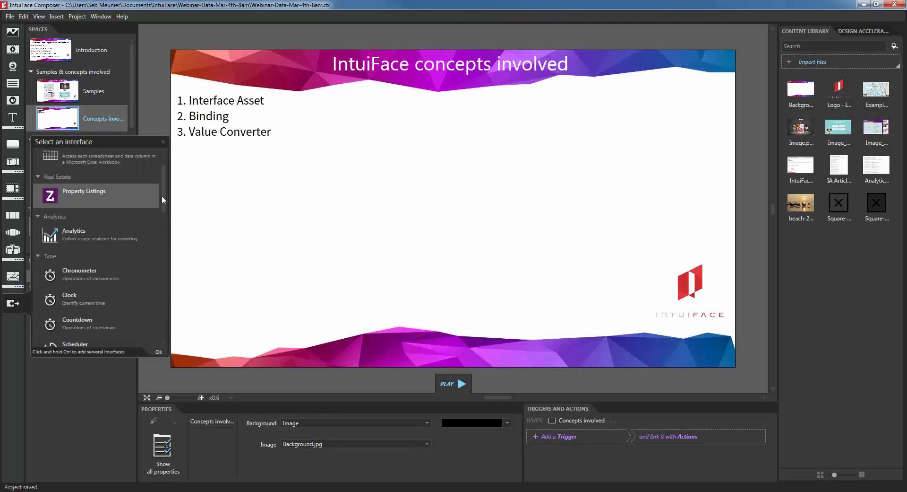
scroll(162, 195, up, 1)
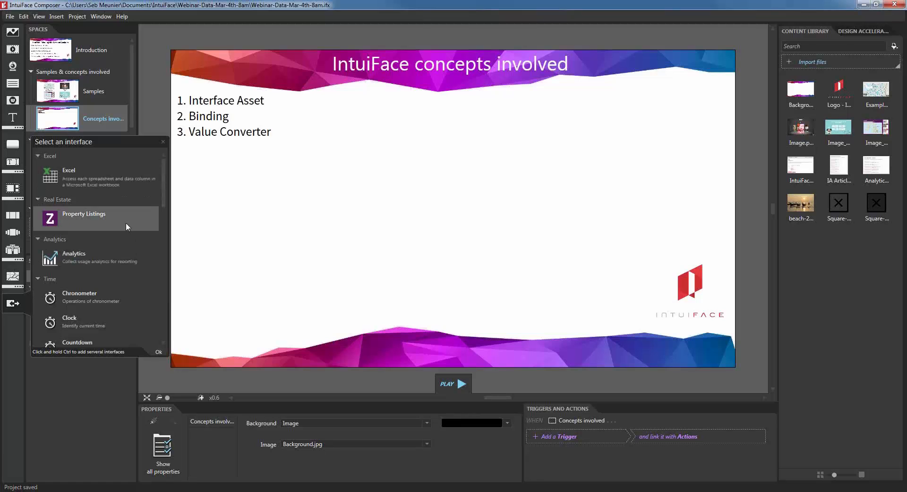
click(146, 255)
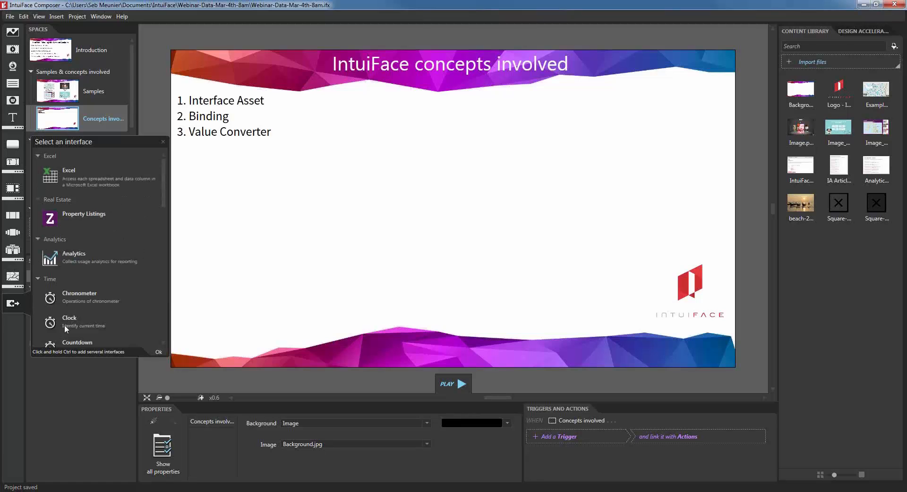
click(80, 315)
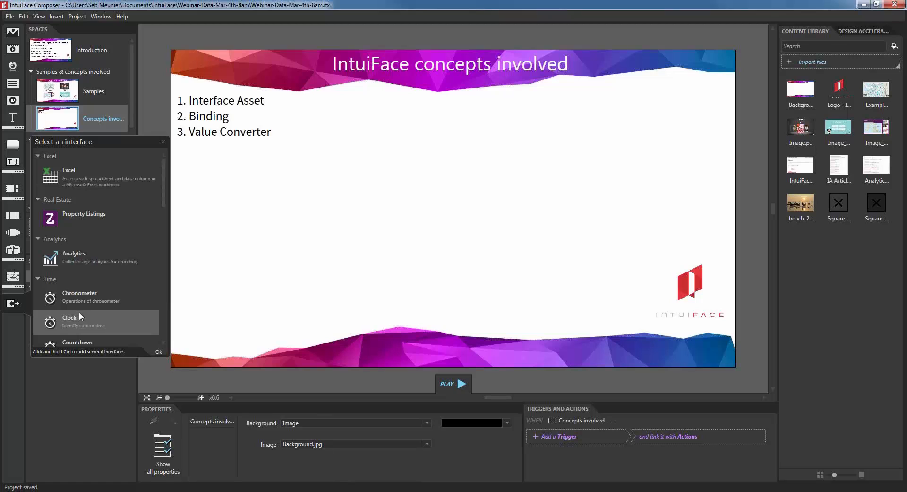
Step: Scroll through the remaining asset categories down to Weather
drag(163, 172, 166, 255)
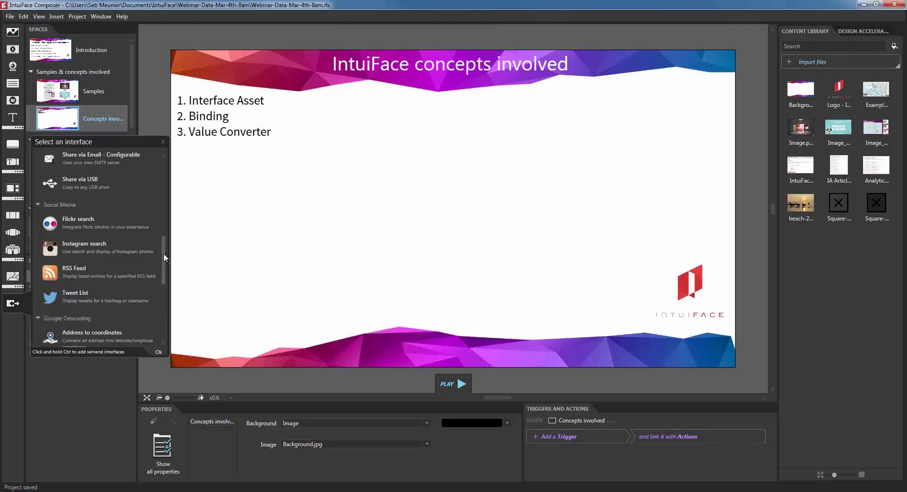
drag(163, 253, 162, 274)
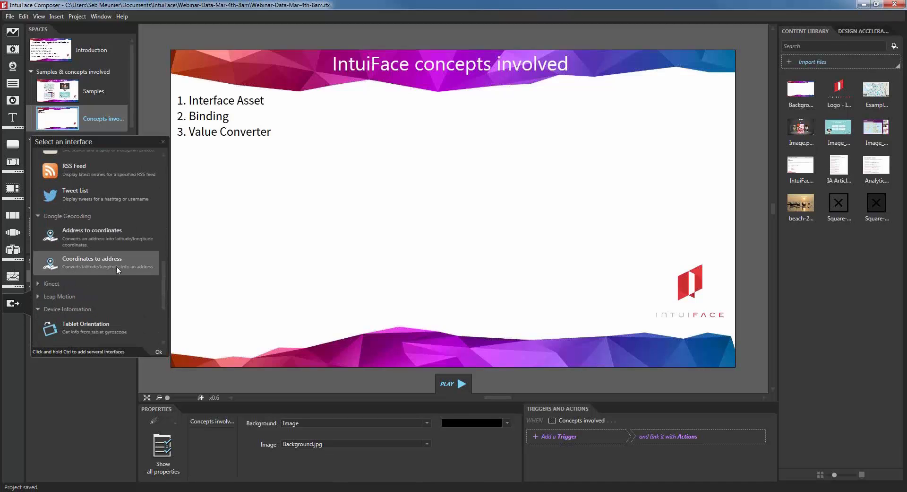
drag(163, 286, 165, 314)
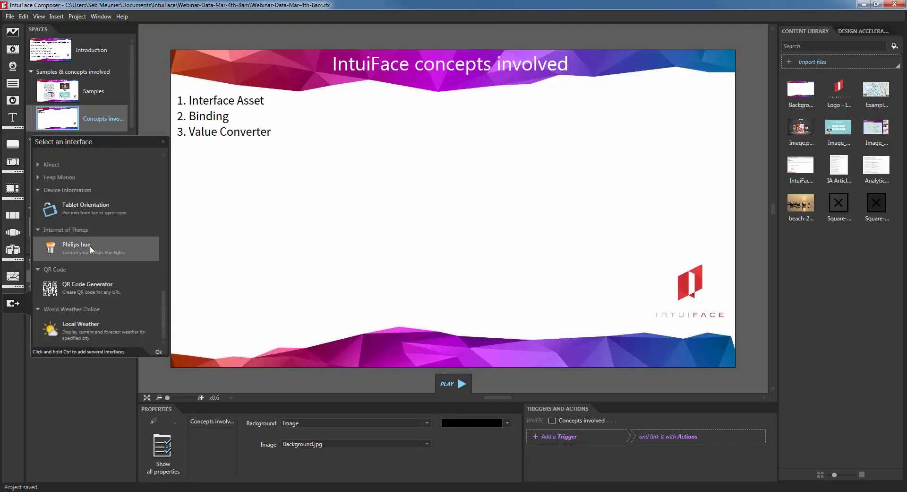
drag(164, 321, 106, 176)
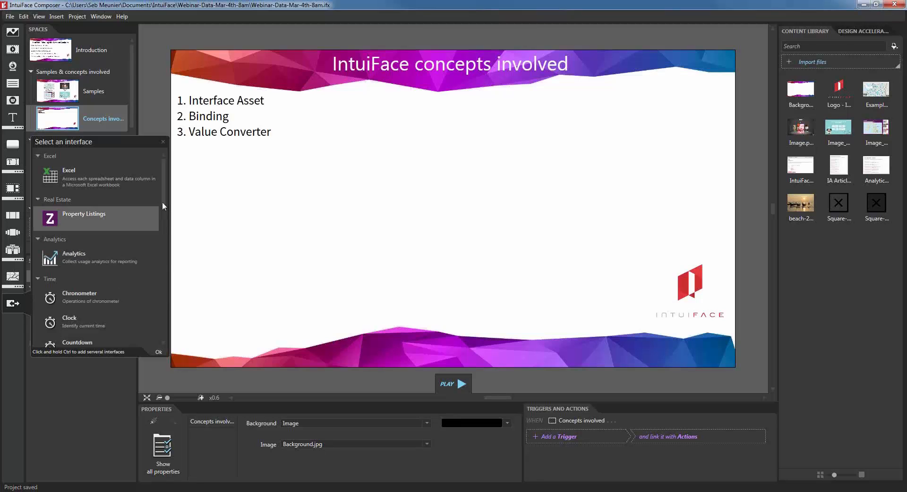
scroll(164, 206, down, 3)
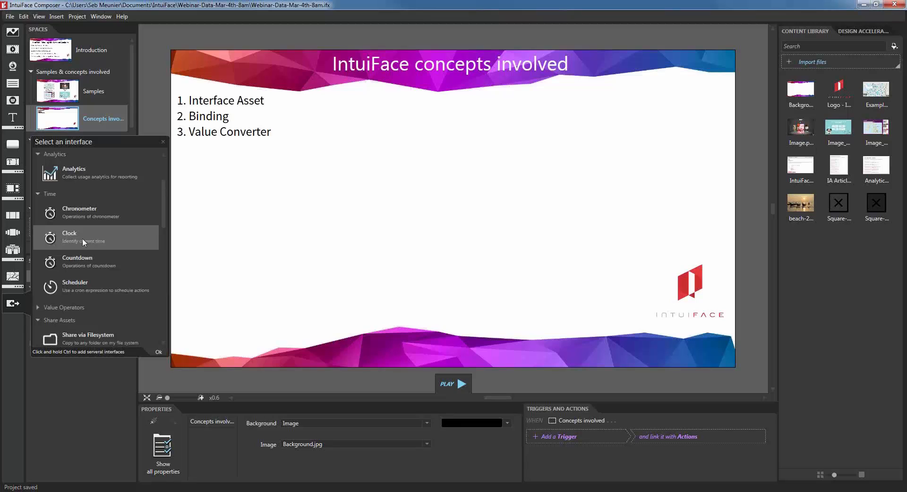
Step: Add the Clock asset, then reopen the asset list and close it without adding anything
double_click(82, 237)
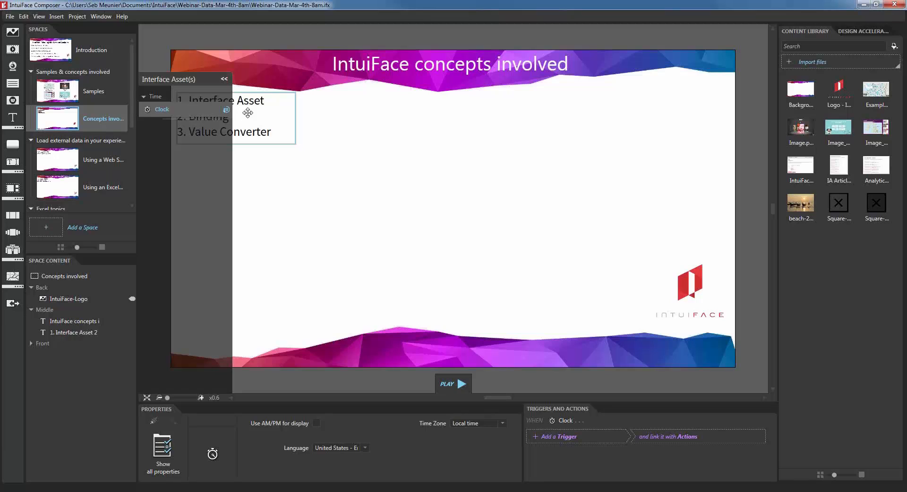
click(13, 303)
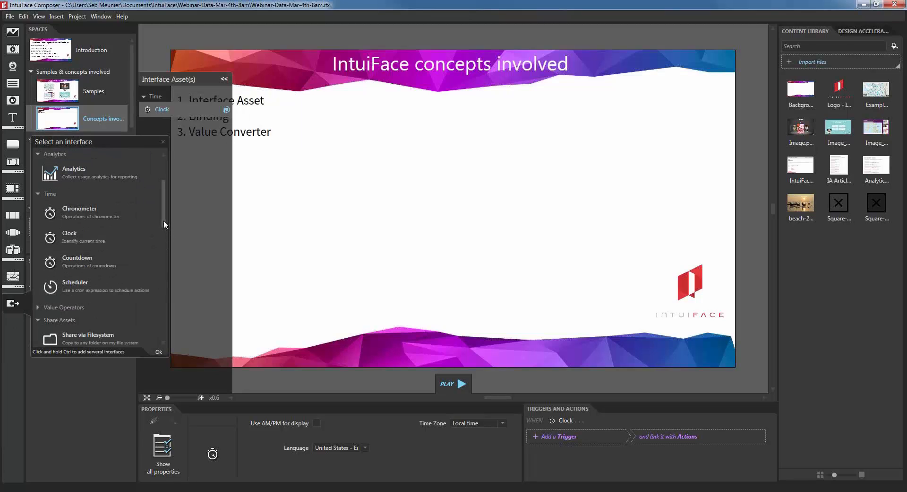
scroll(164, 214, up, 1)
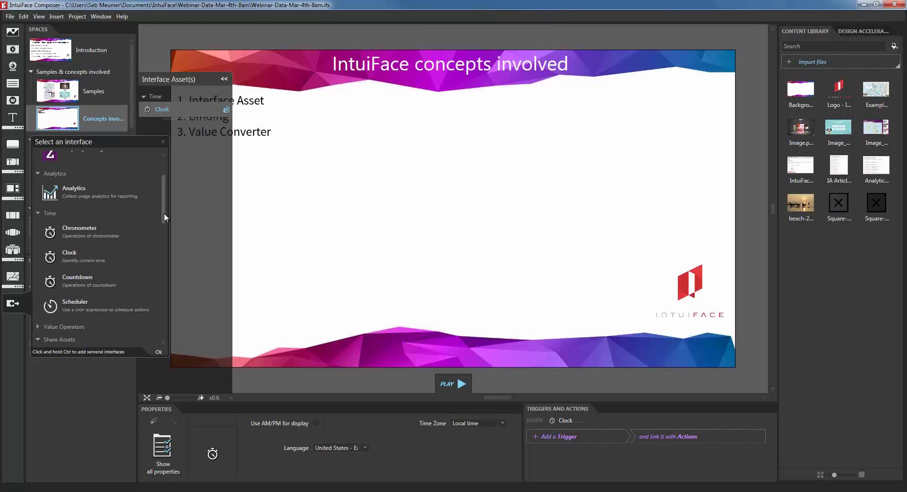
click(163, 141)
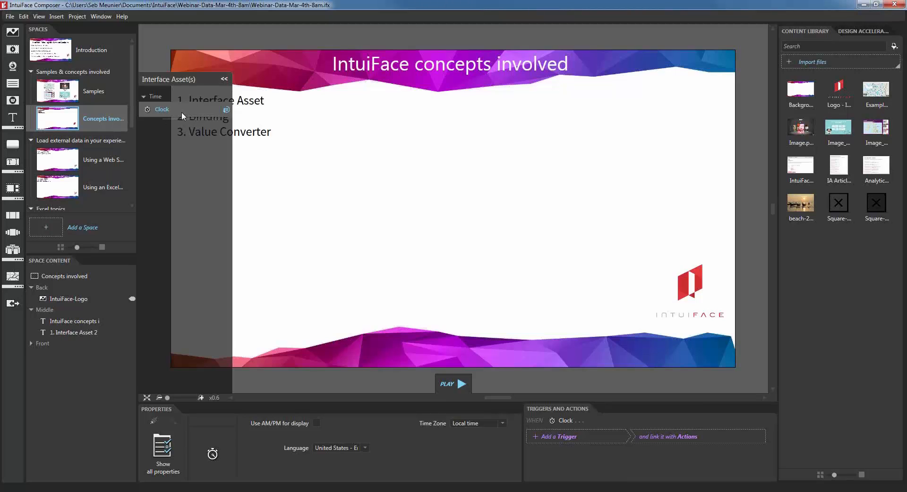
Step: Drag two Clock displays onto the slide, one at the upper right and one lower near centre
drag(181, 111, 533, 154)
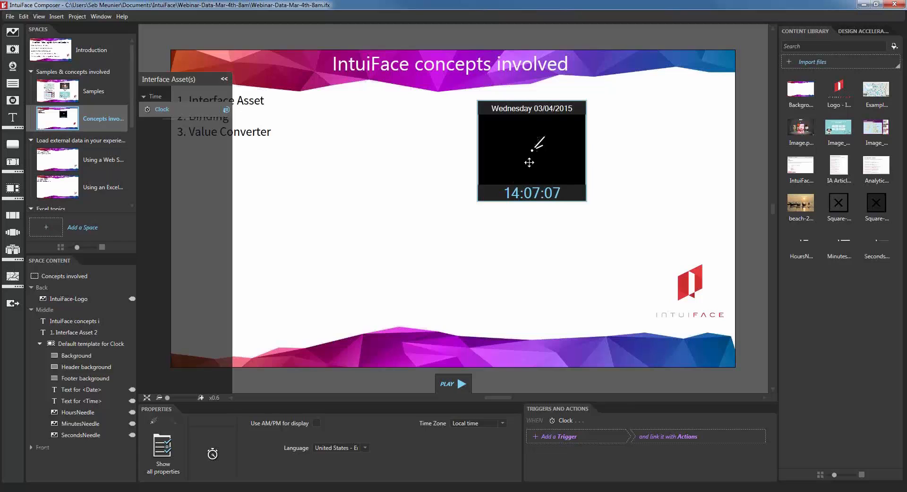
drag(530, 156, 628, 135)
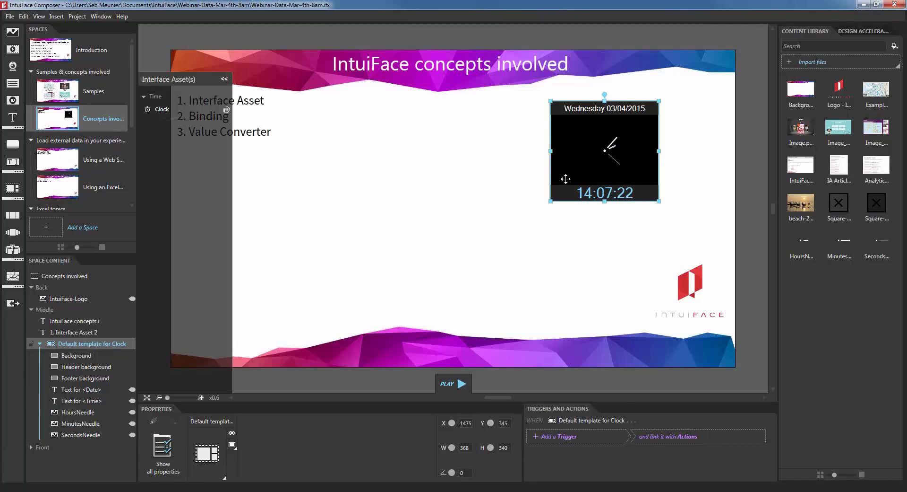
drag(182, 116, 406, 245)
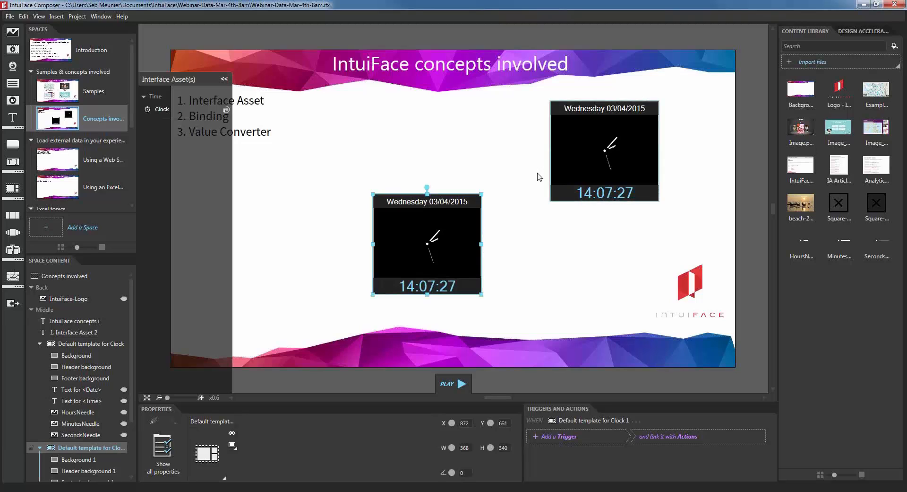
click(177, 109)
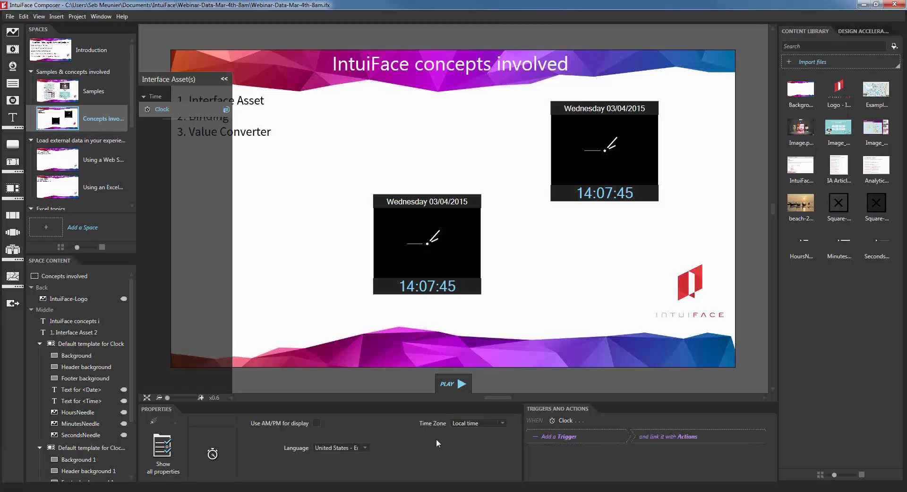
Step: Switch the clock's time zone to GMT+06:00 and then back to Local time
click(502, 423)
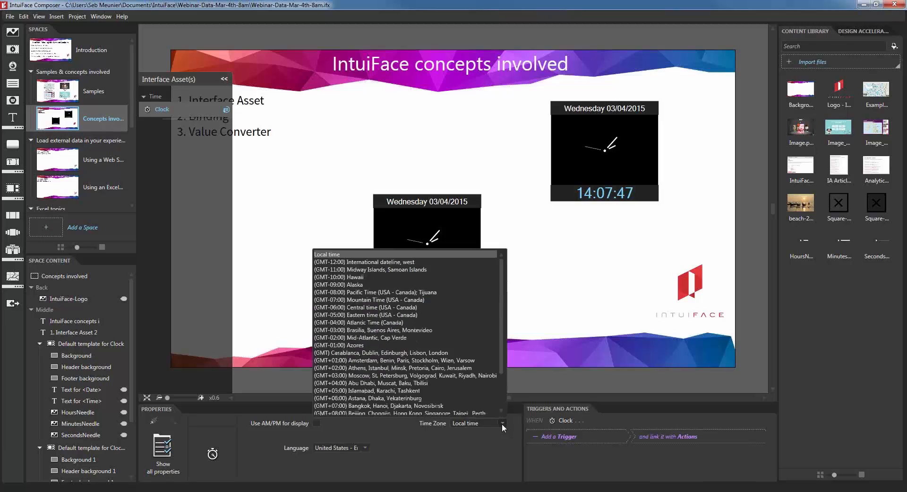
scroll(325, 384, down, 1)
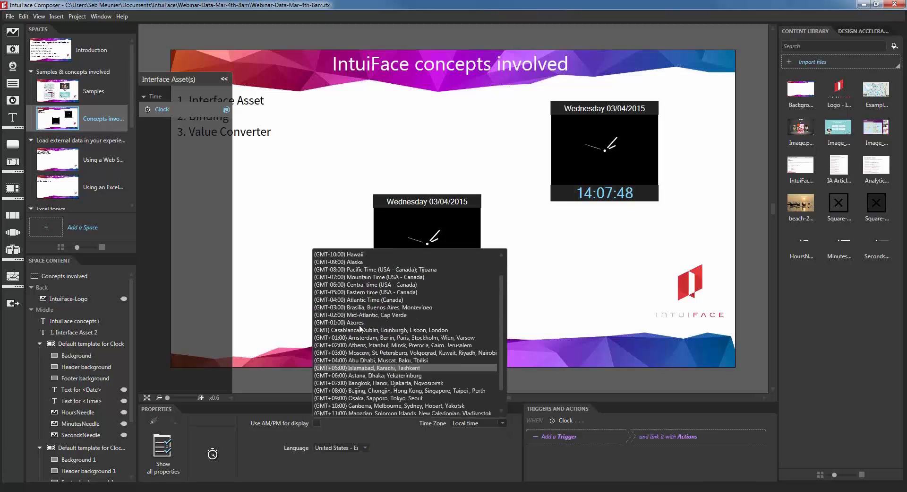
click(360, 376)
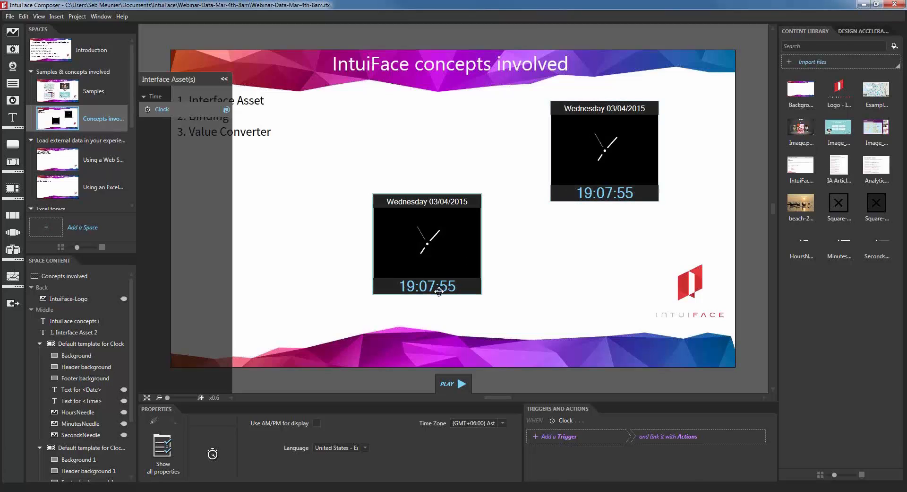
click(490, 424)
scroll(406, 331, up, 5)
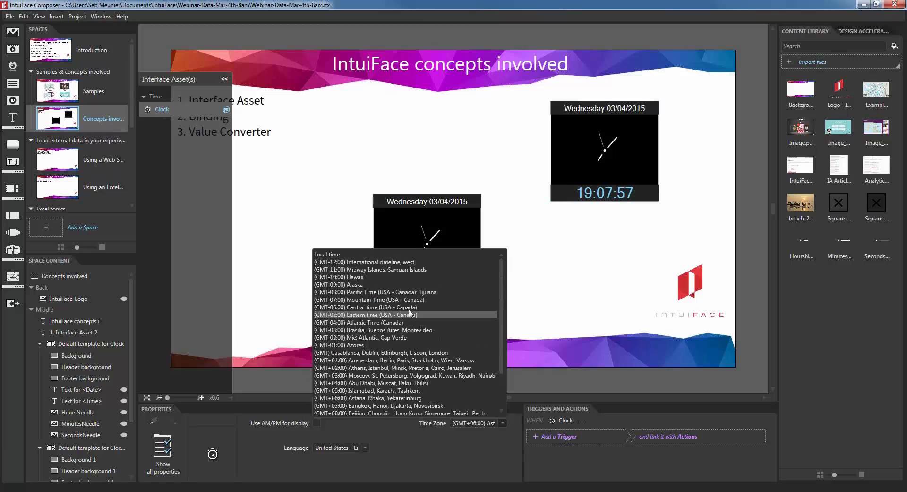
click(340, 254)
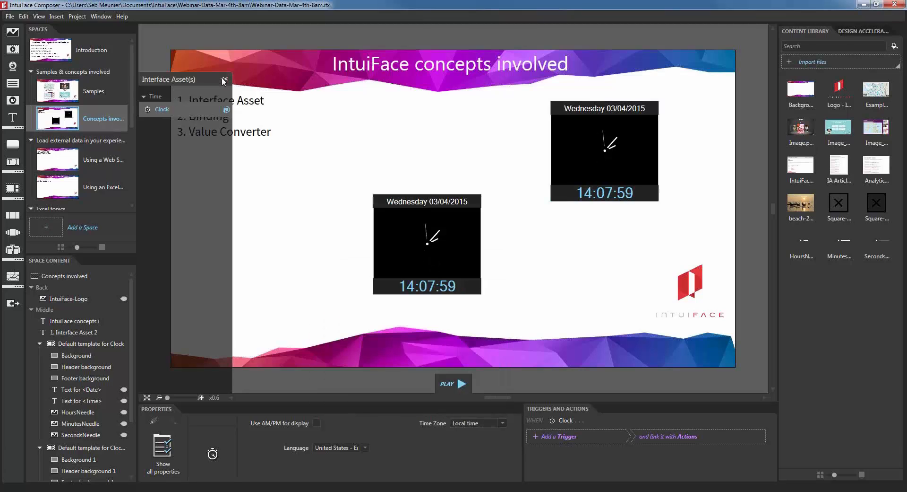
Step: Delete the lower clock display, keeping the upper-right one
click(328, 198)
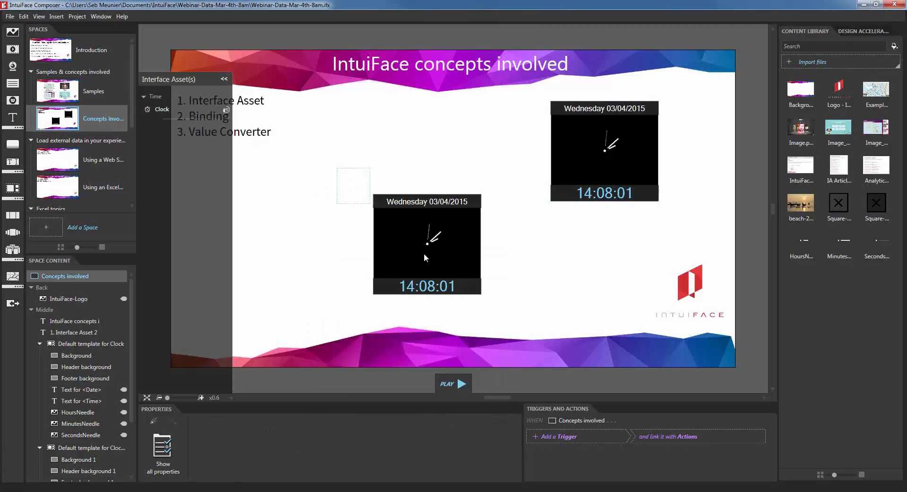
click(440, 277)
key(Delete)
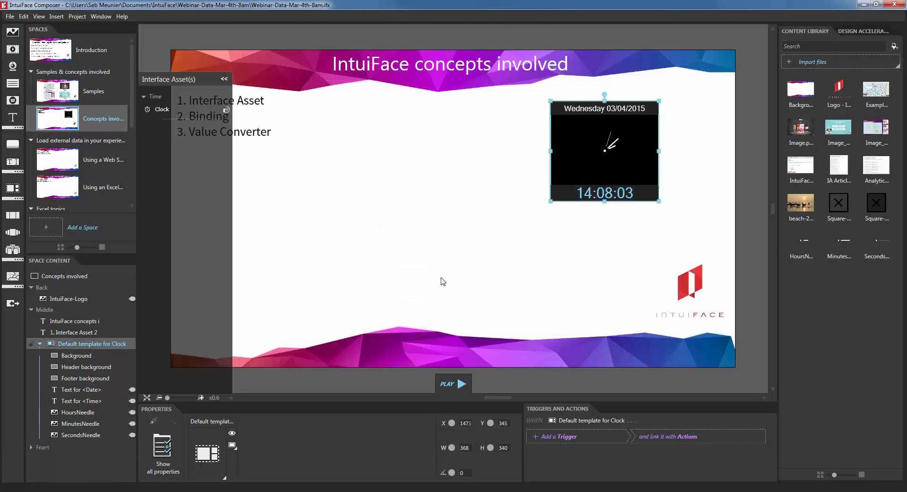
Step: Collapse and re-expand the interface assets panel, then select the IntuiFace logo on the slide
click(224, 79)
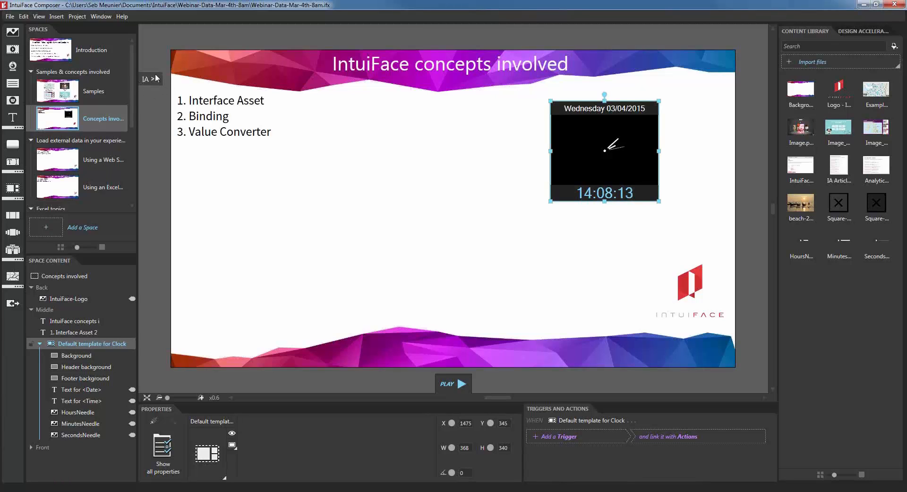
click(154, 79)
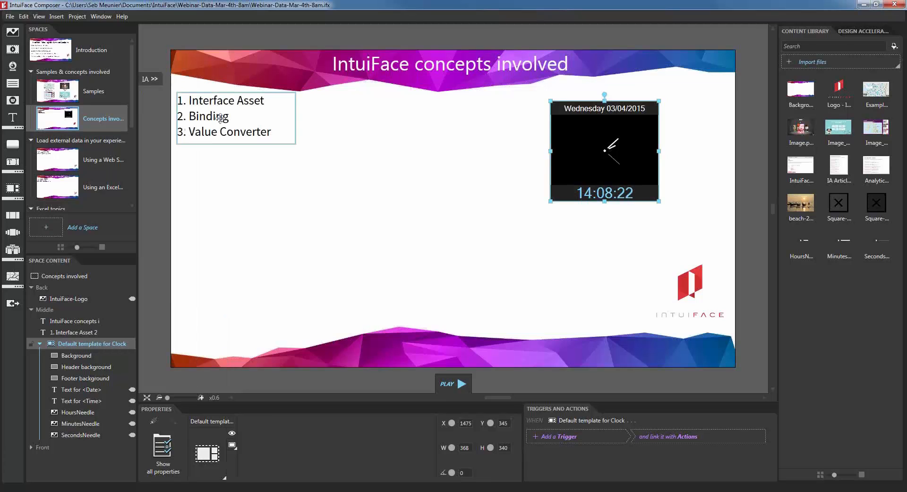
click(224, 171)
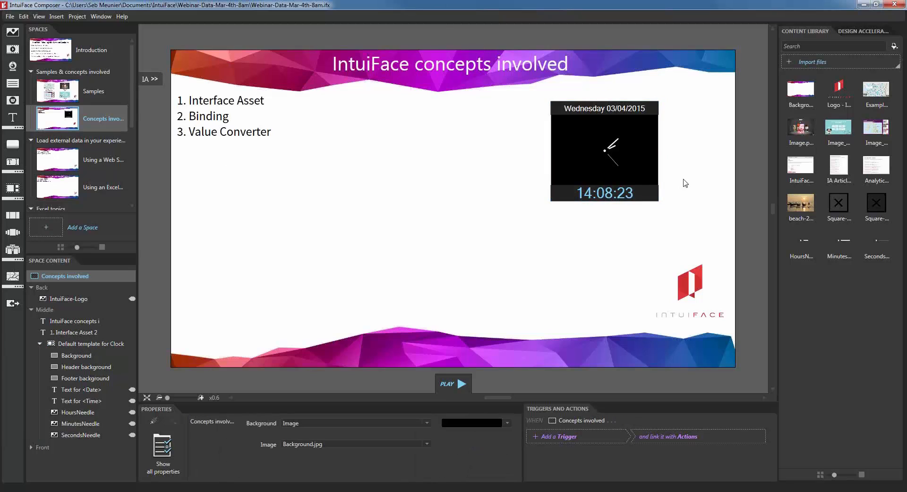
click(699, 305)
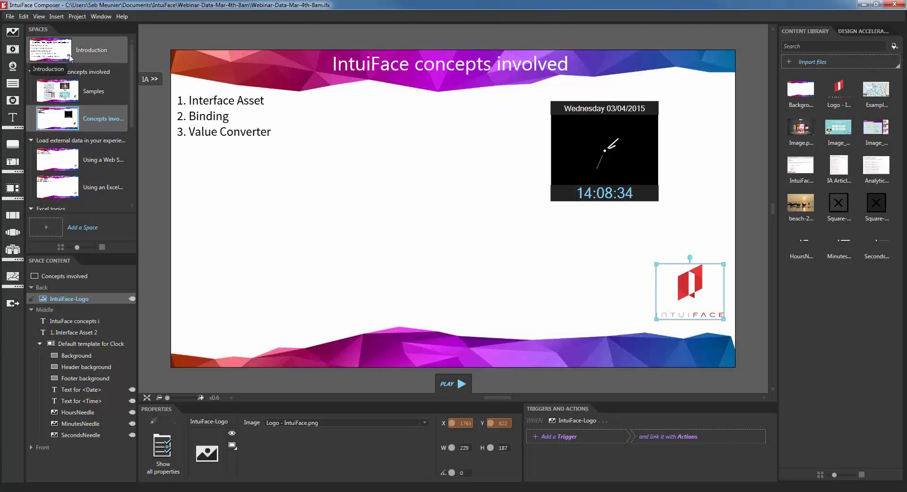
Step: Move the Introduction slide's logo to the top right, undo, and reopen the Concepts involved space
click(96, 61)
click(714, 298)
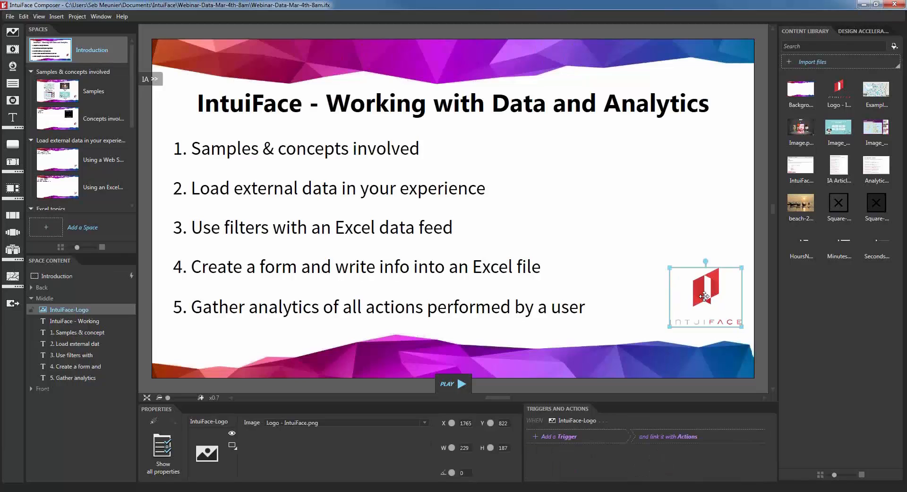
drag(706, 294, 707, 130)
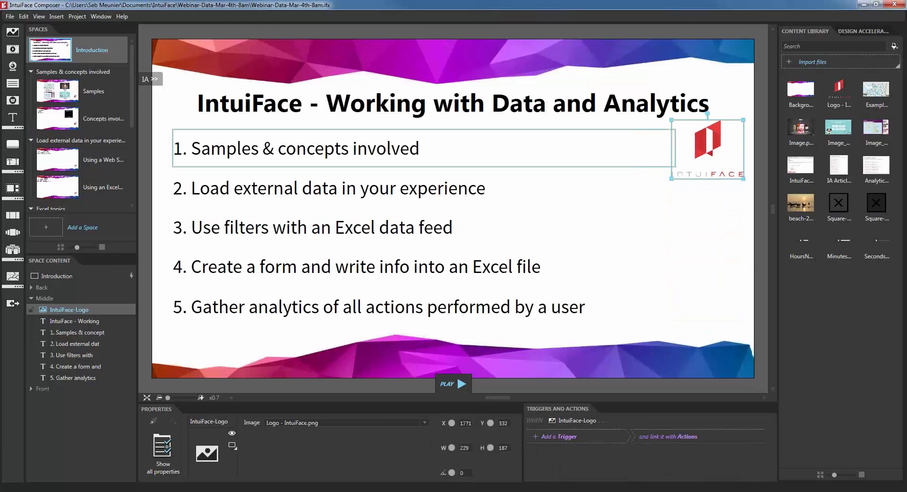
click(55, 123)
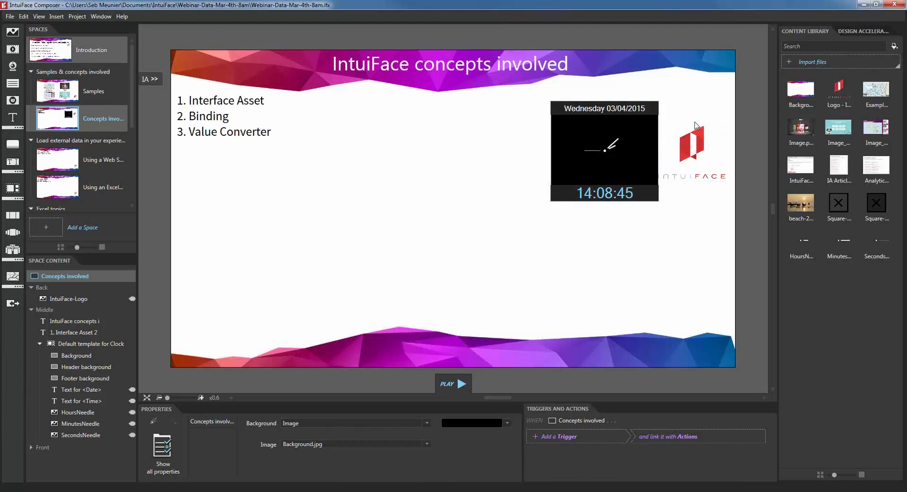
key(ctrl+z)
key(ctrl+z)
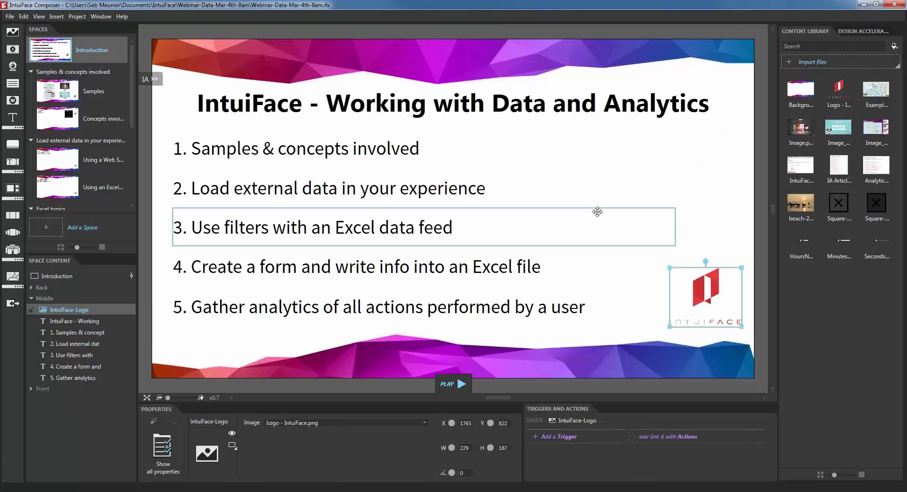
click(103, 119)
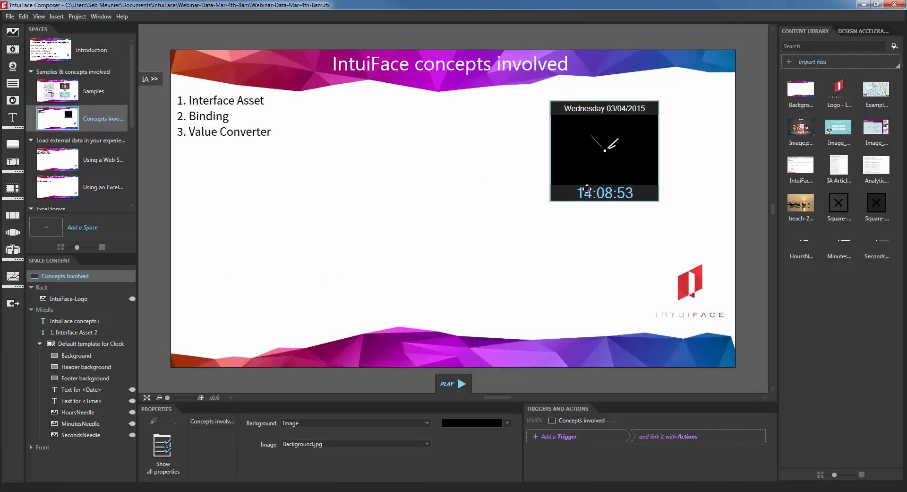
Step: Add a Simple Text box and move and widen it below the concepts list
click(13, 118)
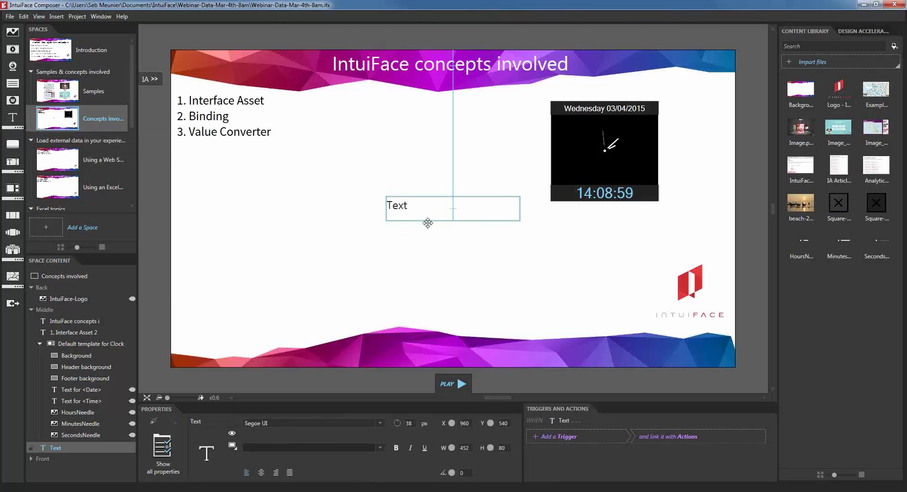
drag(428, 223, 404, 239)
drag(494, 235, 635, 242)
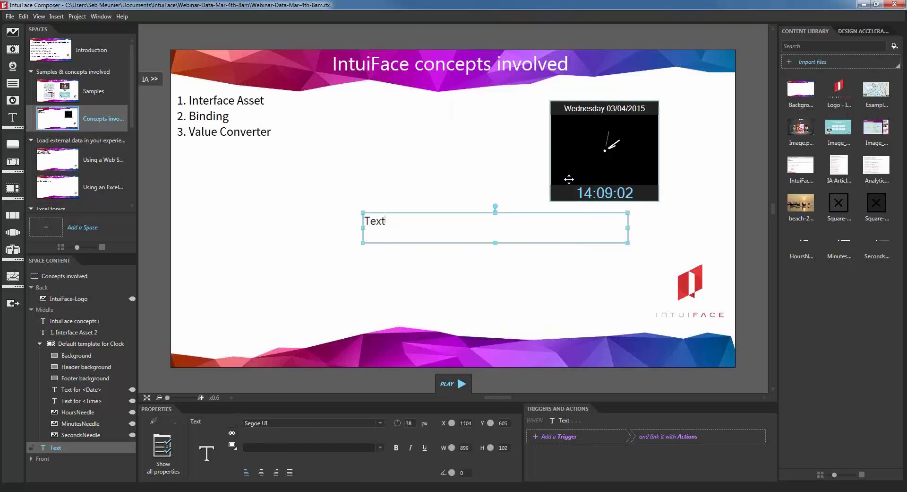
click(151, 79)
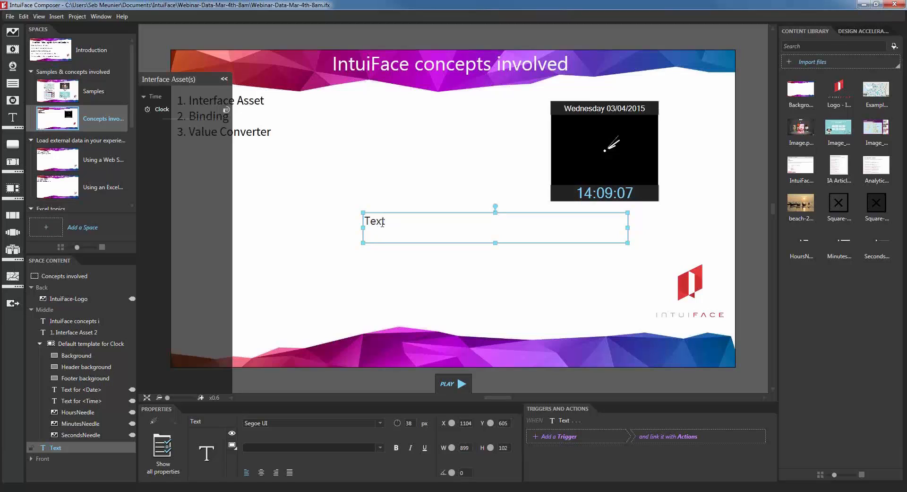
Step: Change the text to 'Typing a text?' and show all its properties
double_click(382, 223)
text(Typing a text?)
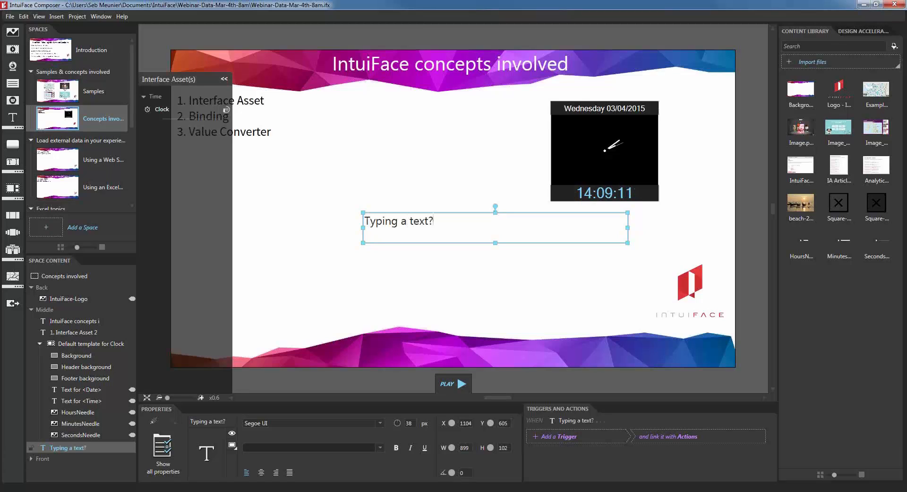
click(163, 449)
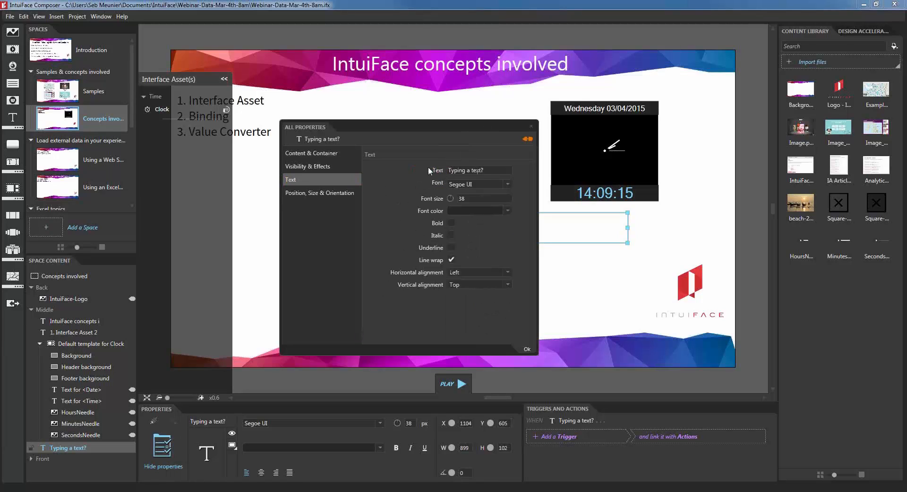
Step: Bind the text box's Text property to the Clock's Complete date time
click(528, 139)
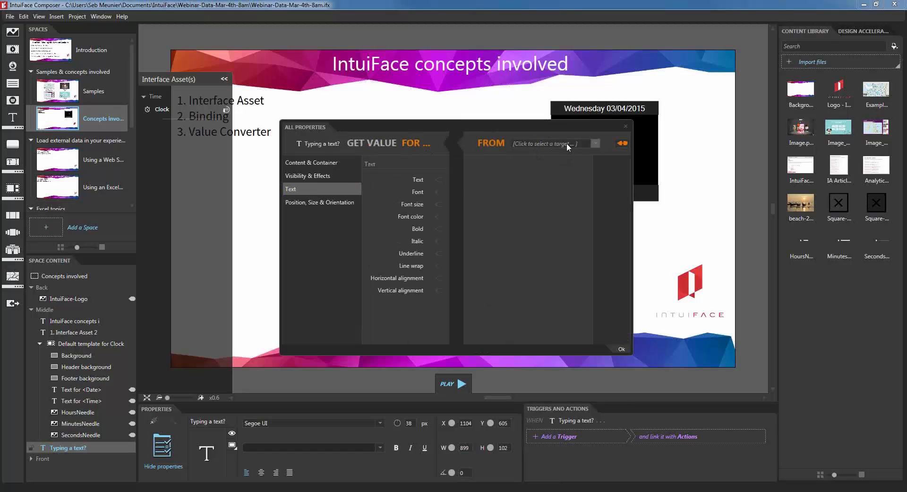
click(572, 146)
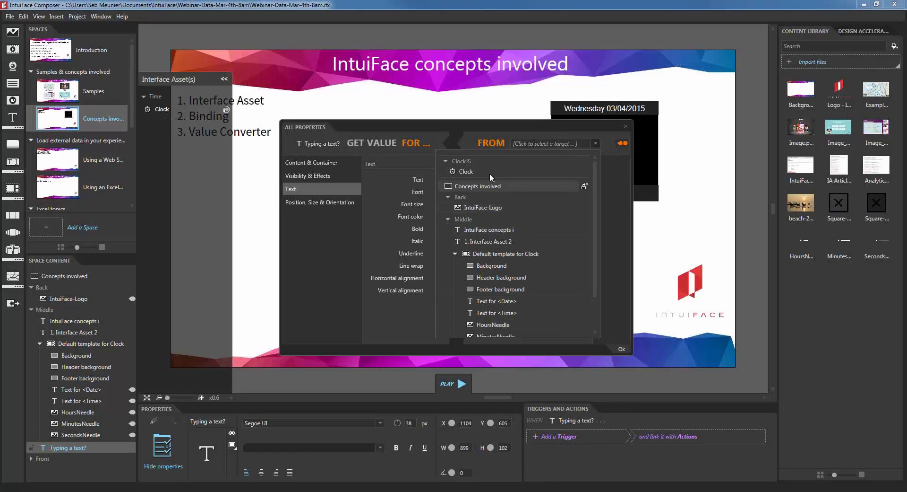
click(474, 173)
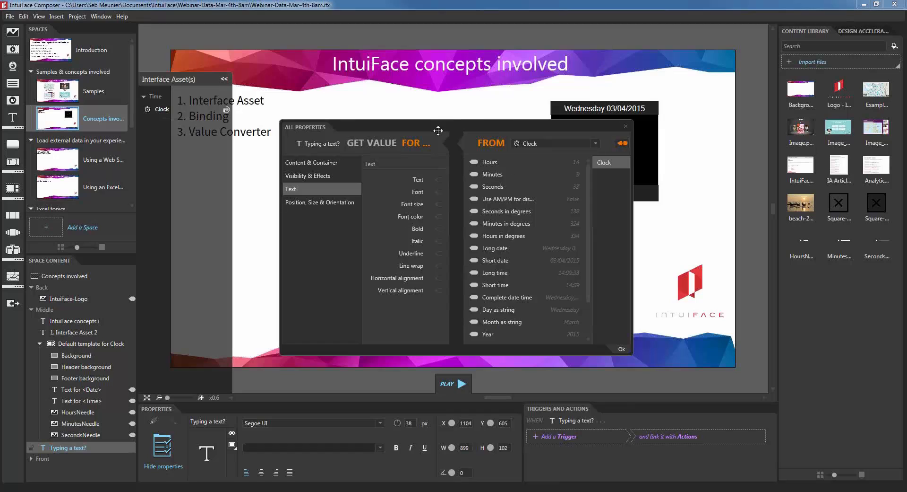
drag(438, 131, 394, 104)
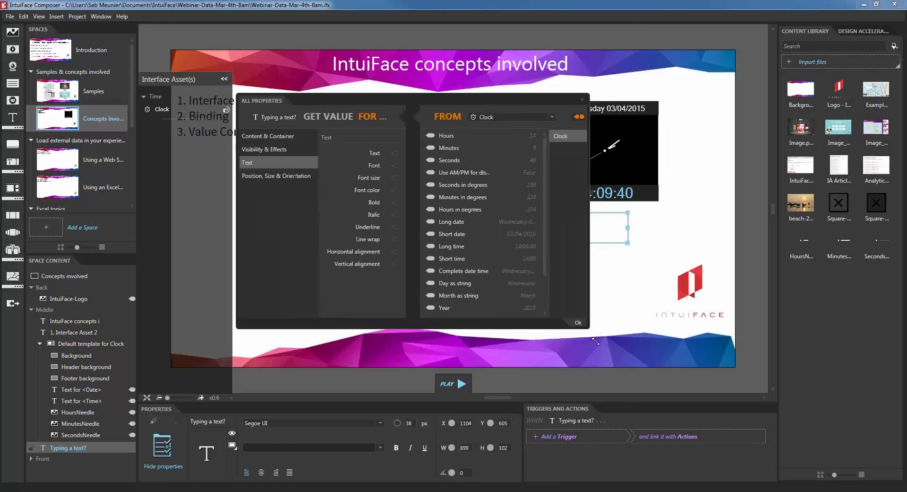
drag(595, 340, 654, 425)
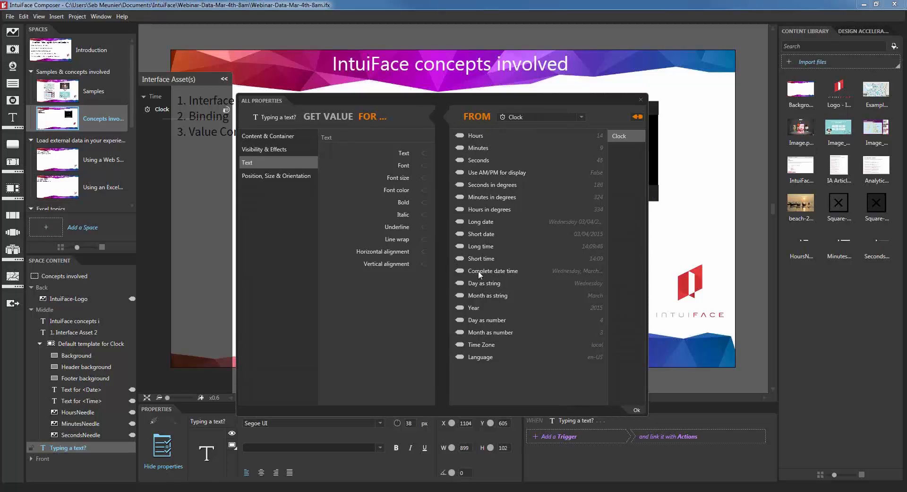
drag(459, 271, 425, 154)
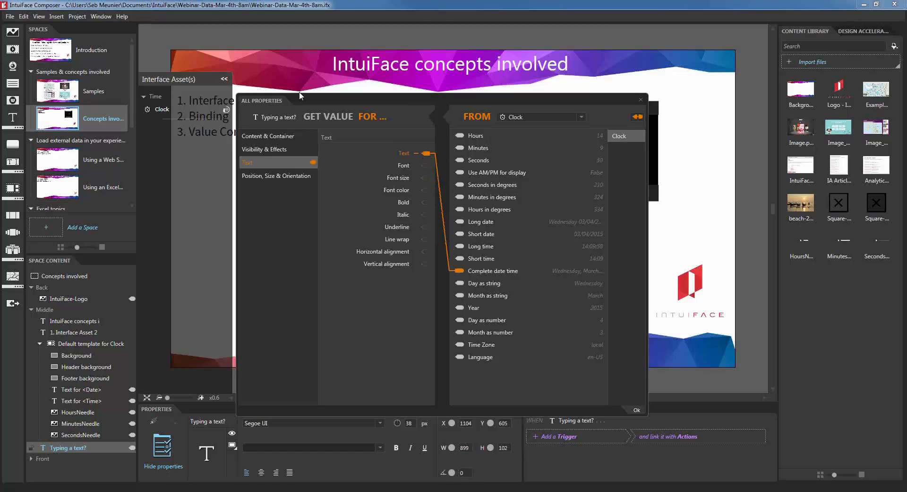
Step: Try Day as number, revert to Complete date time, then position and narrow the date text
click(225, 79)
drag(366, 99, 179, 170)
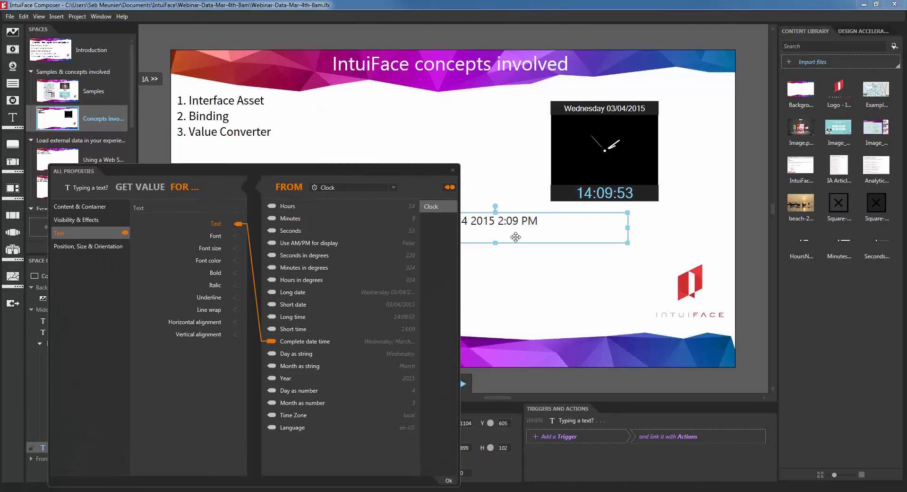
drag(515, 237, 614, 239)
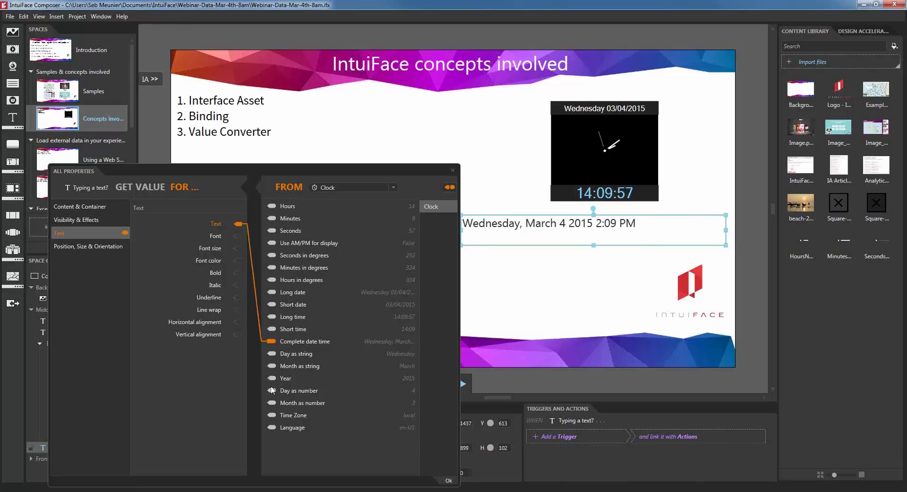
drag(272, 390, 239, 227)
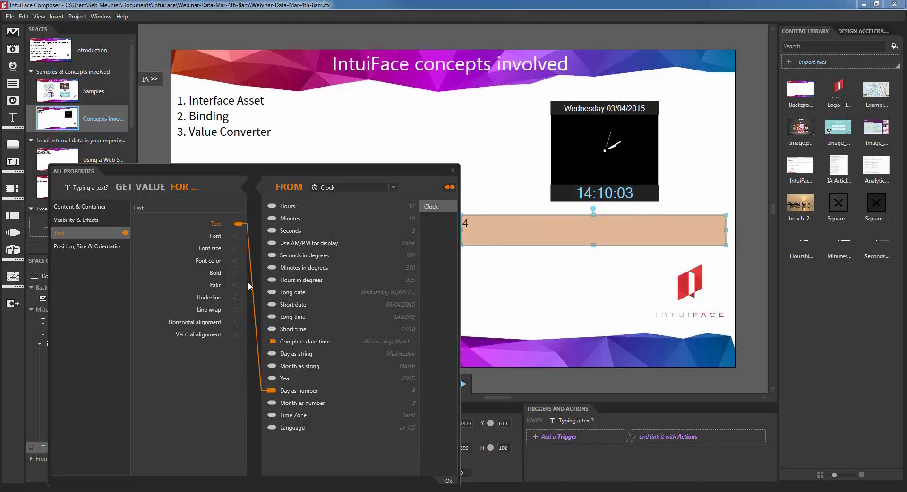
drag(250, 286, 240, 223)
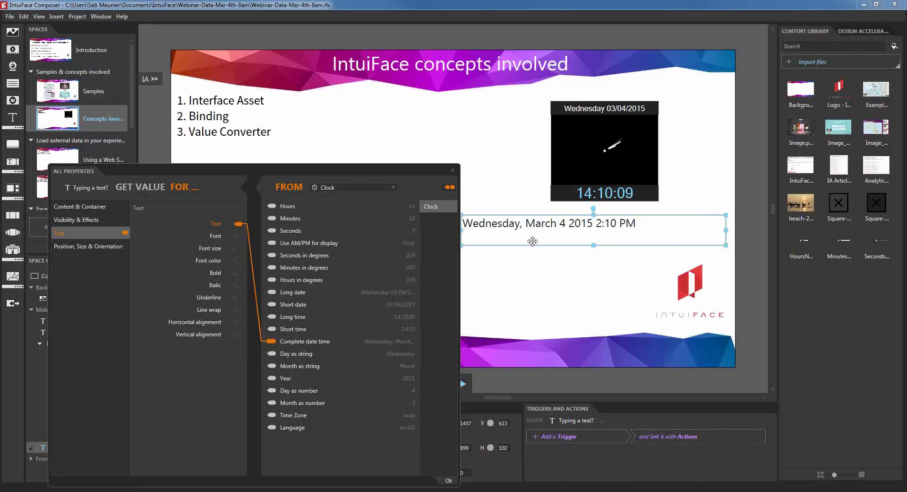
drag(532, 241, 549, 238)
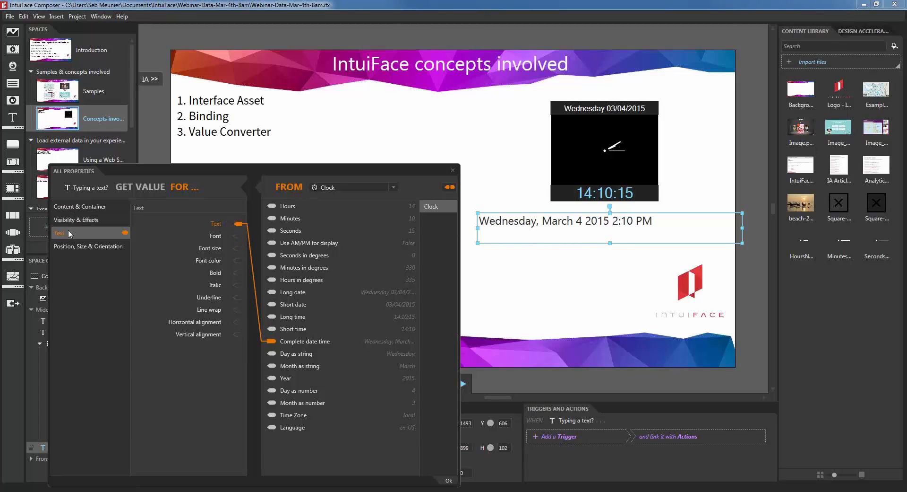
click(453, 170)
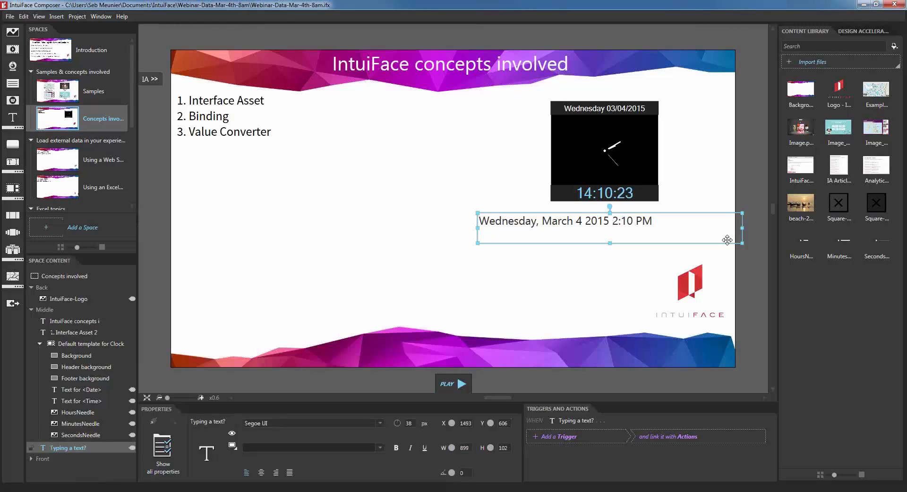
drag(742, 229, 717, 229)
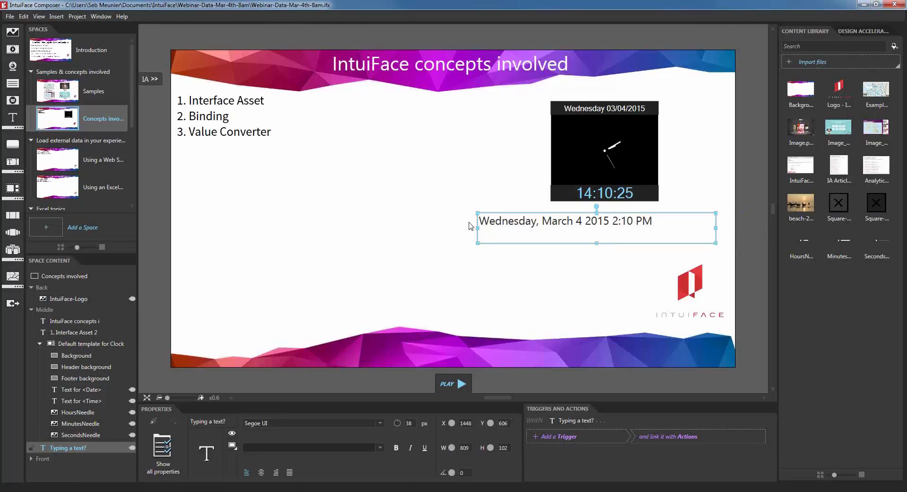
Step: Duplicate the date text box, move the copy just below it, and select the copy
click(469, 227)
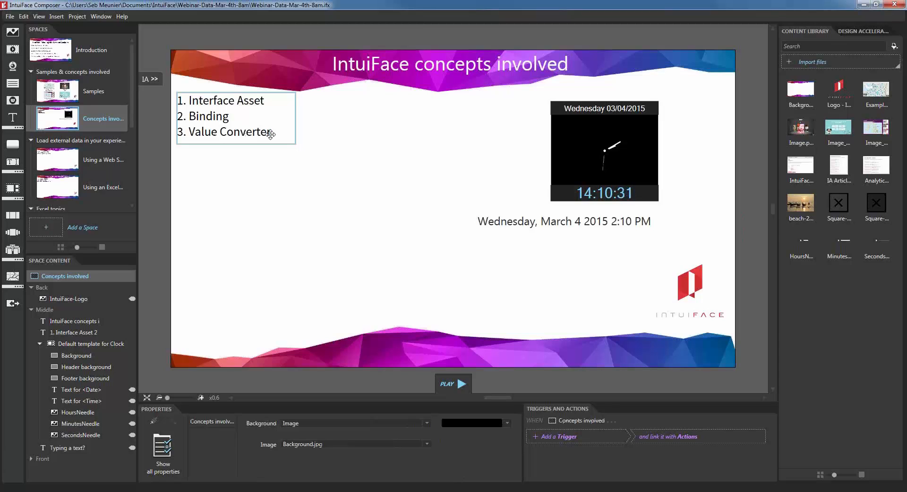
click(559, 226)
right_click(560, 227)
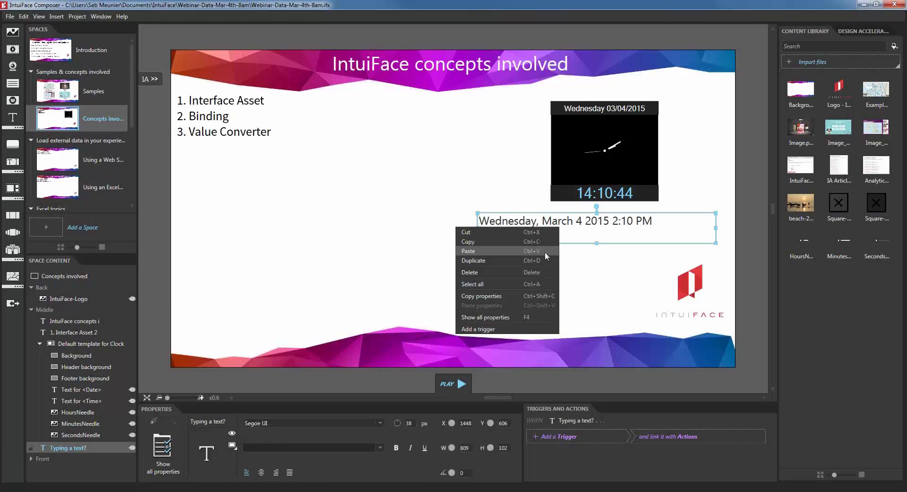
click(526, 260)
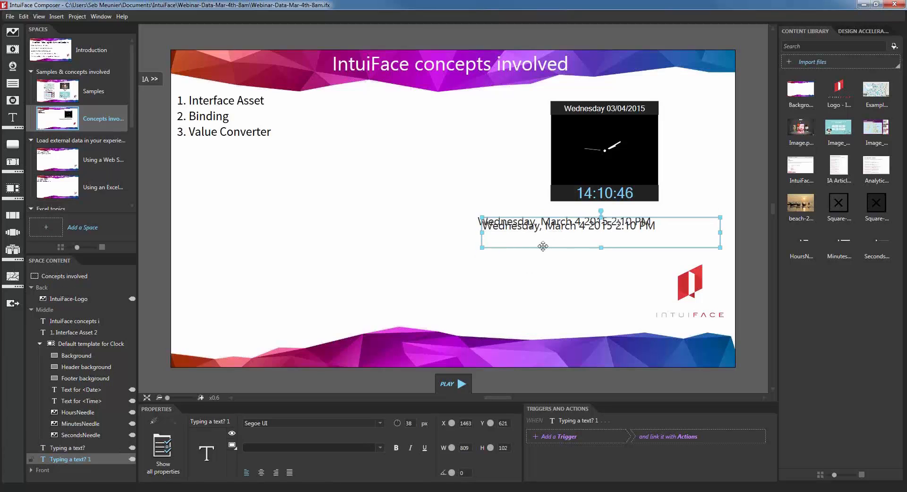
drag(539, 242, 539, 271)
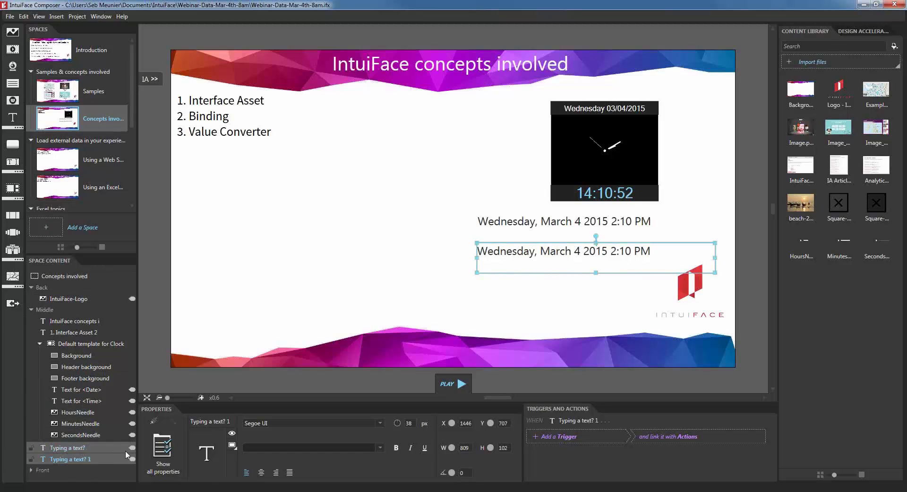
mouse_move(133, 448)
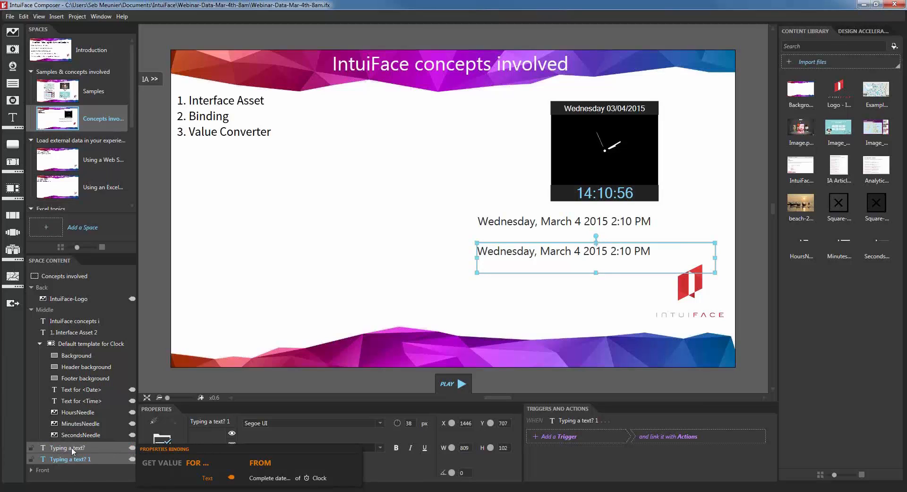
click(100, 448)
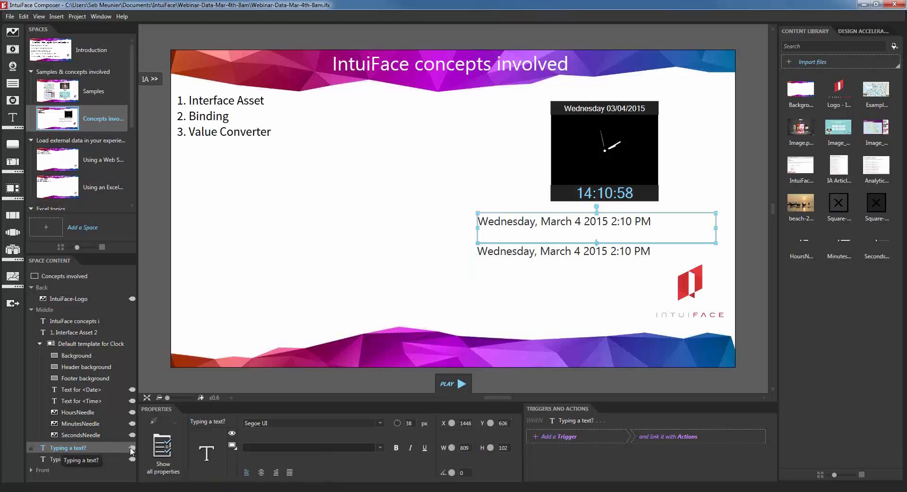
mouse_move(132, 449)
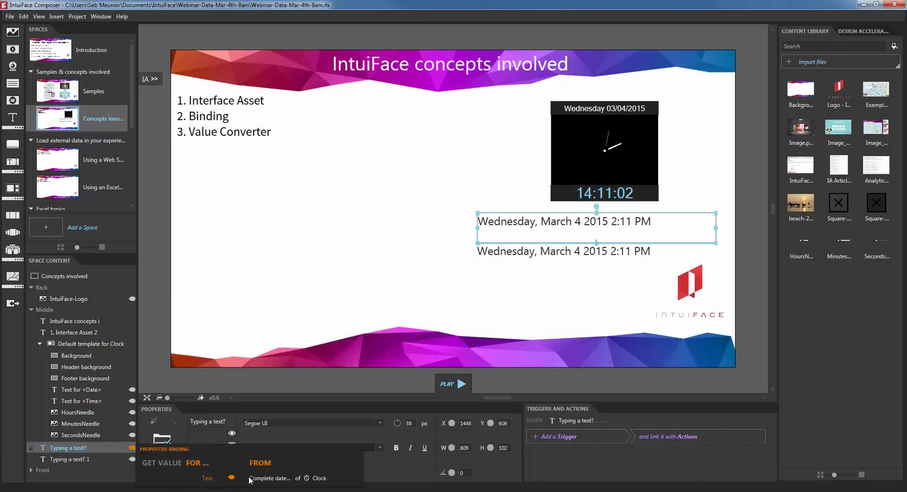
click(84, 458)
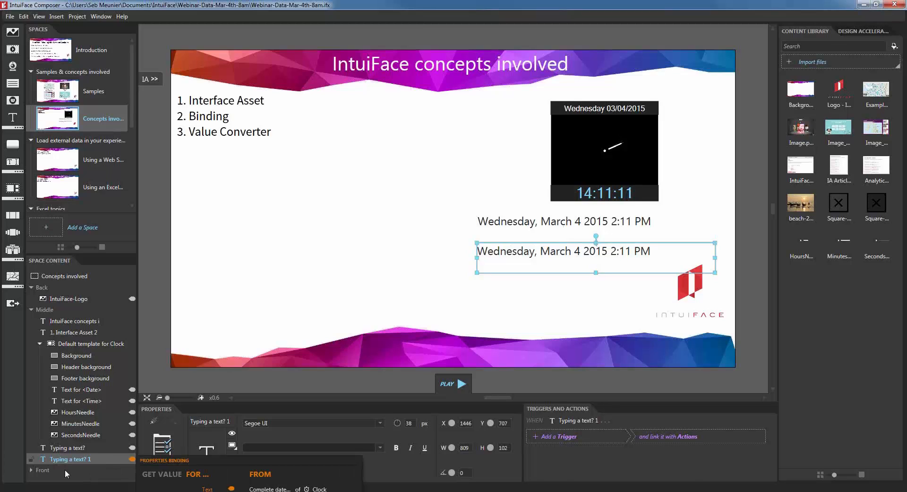
Step: Open the copy's Text binding to the Clock and bring up its converter categories
click(169, 451)
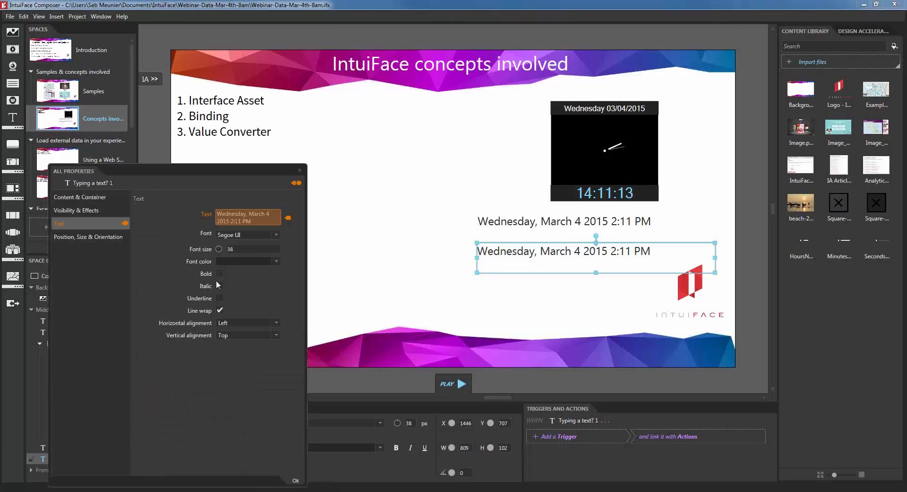
click(264, 219)
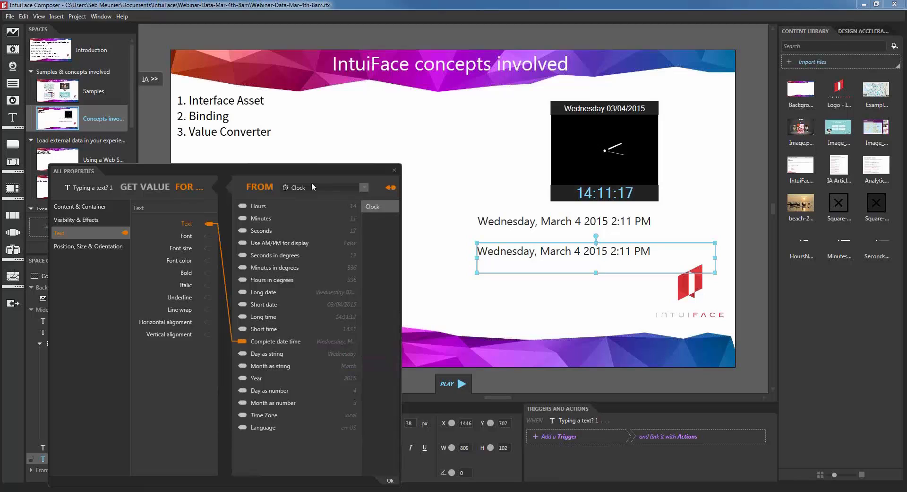
drag(310, 170, 315, 120)
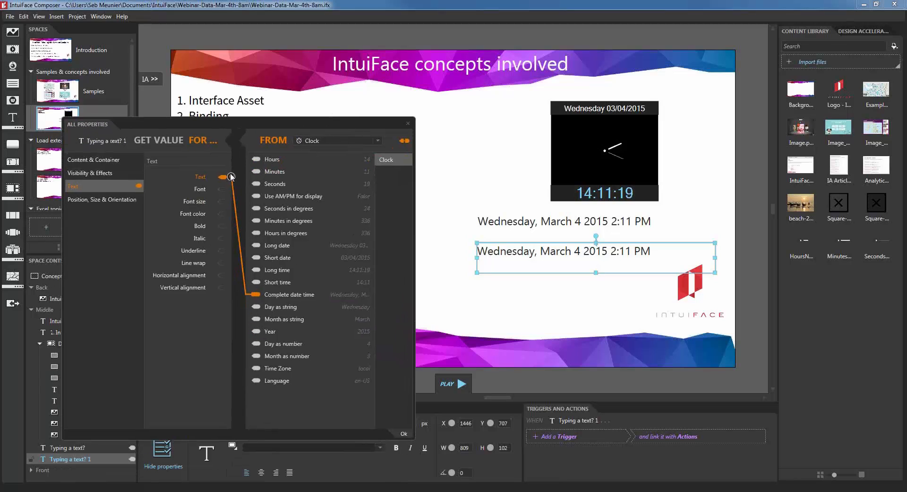
drag(234, 123, 232, 148)
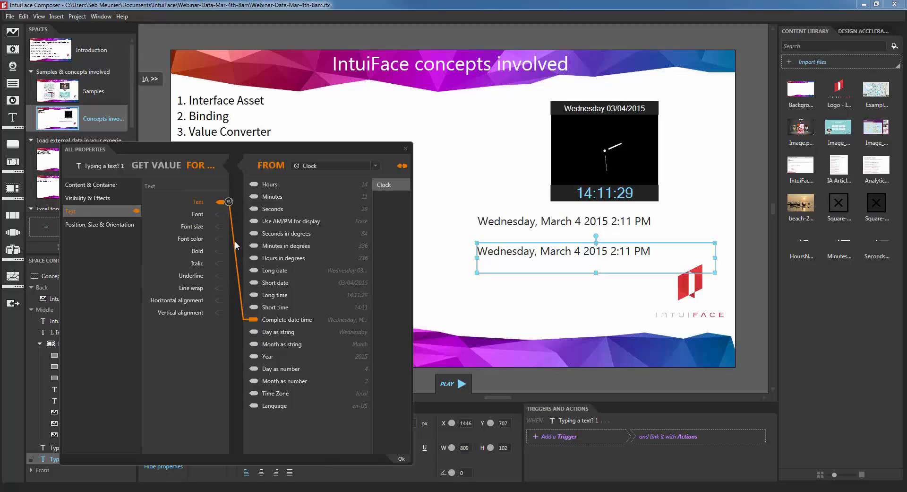
click(229, 201)
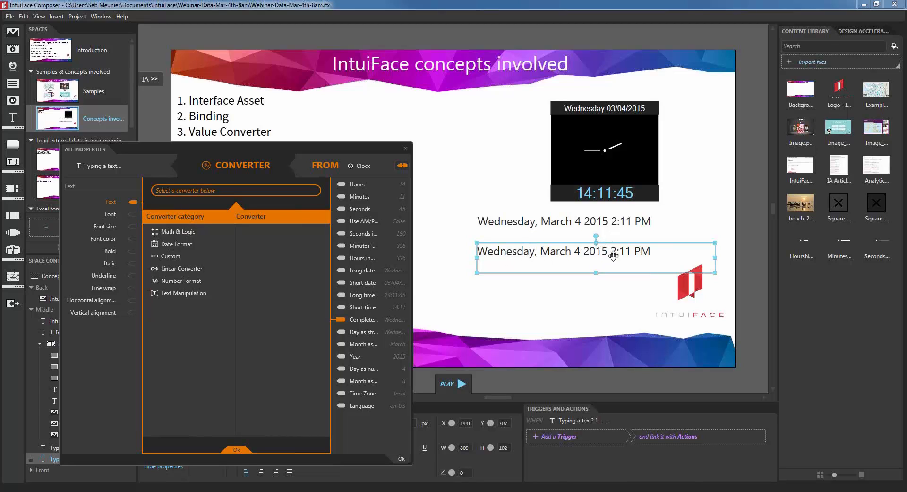
Step: Apply the Date Format > Format converter and remove dddd, leaving 'MMMM Do YYYY'
click(192, 244)
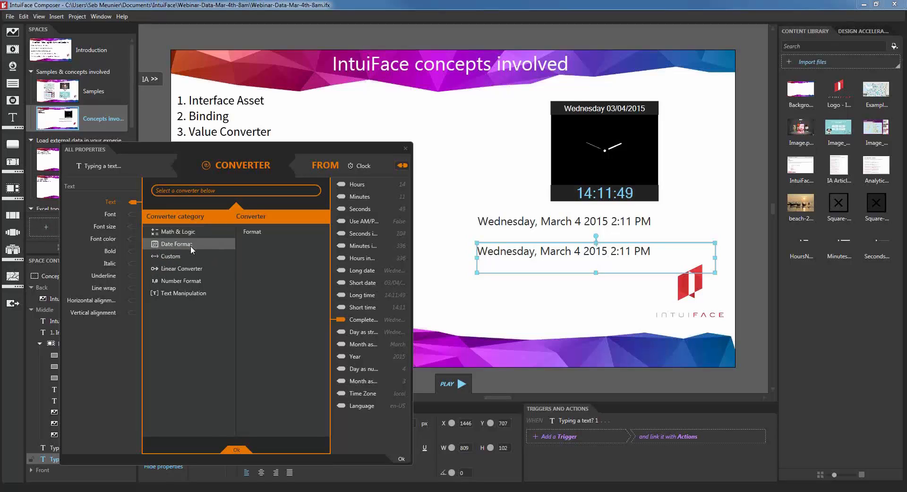
click(271, 232)
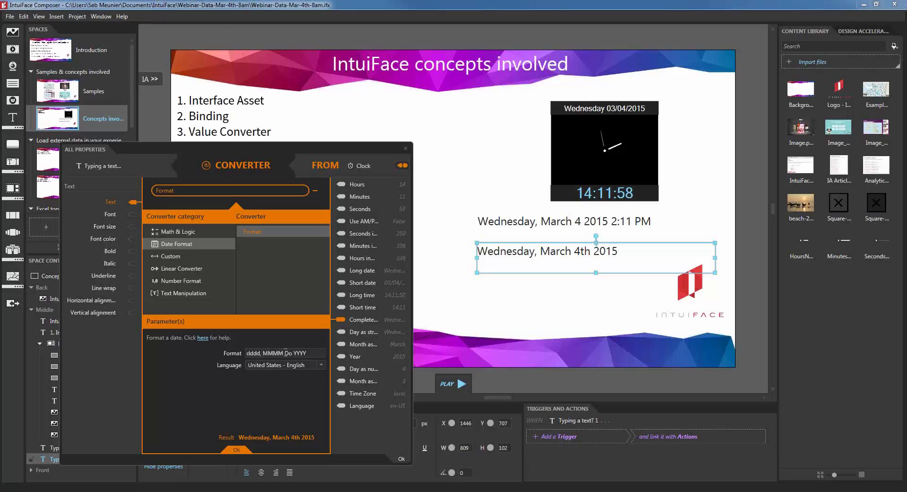
double_click(254, 353)
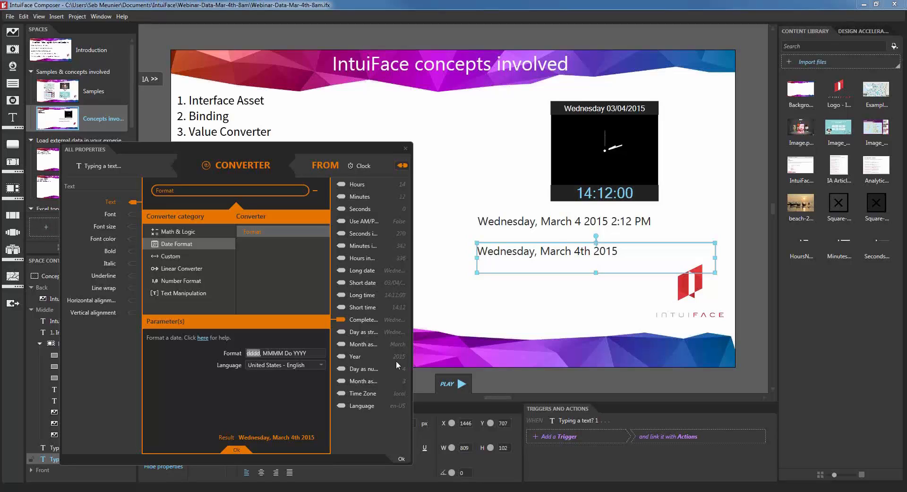
key(BackSpace)
key(BackSpace)
key(BackSpace)
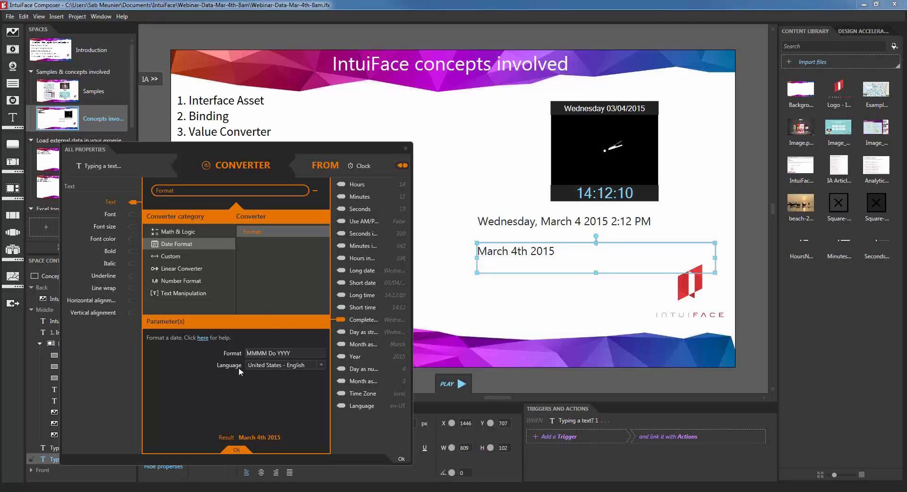
Step: Switch the date language to Dutch and back to US English, then open the converter's help
click(280, 364)
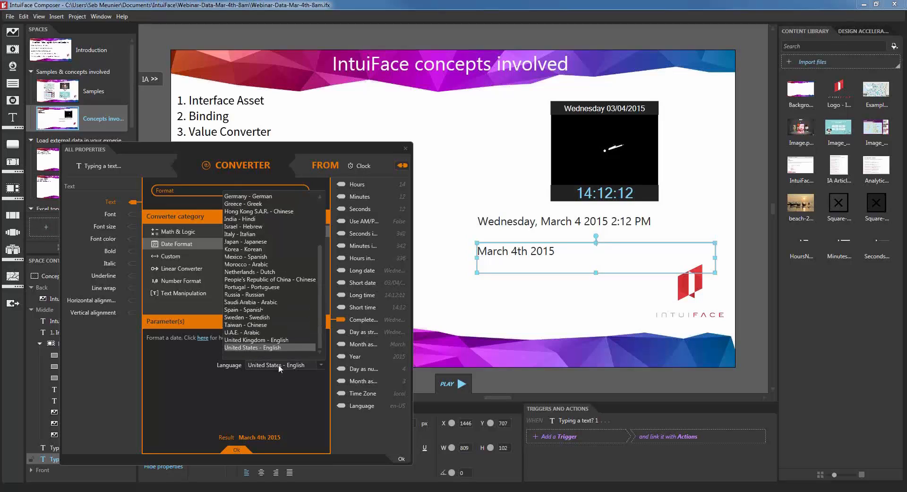
click(246, 271)
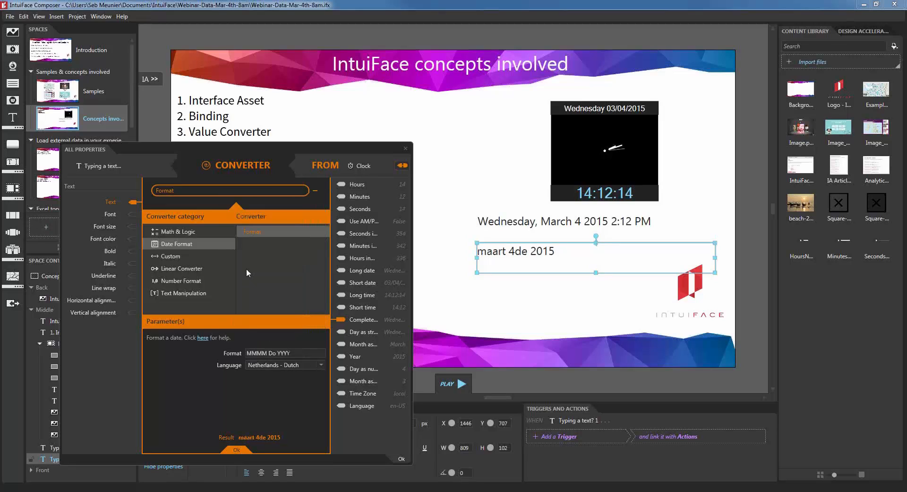
click(321, 365)
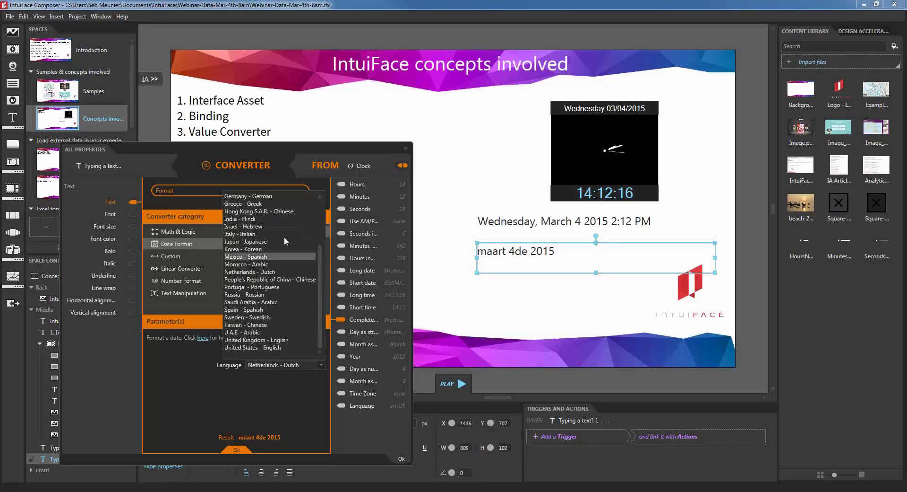
click(264, 347)
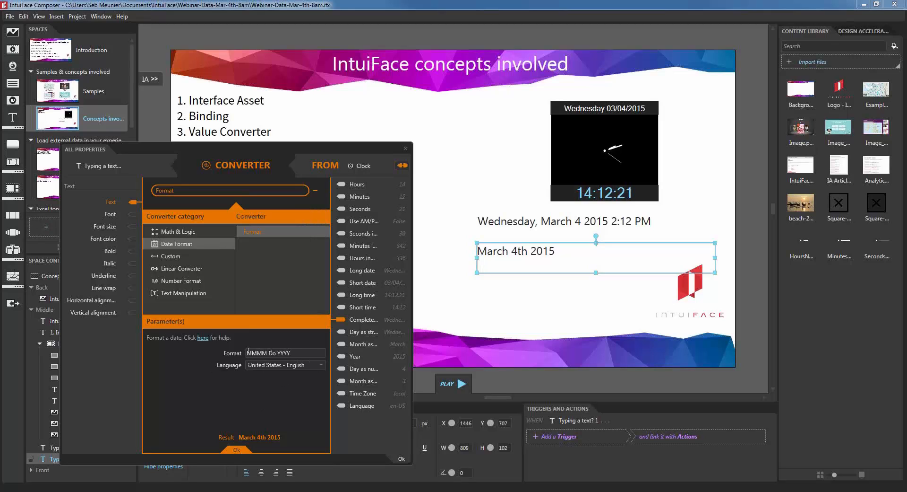
click(203, 337)
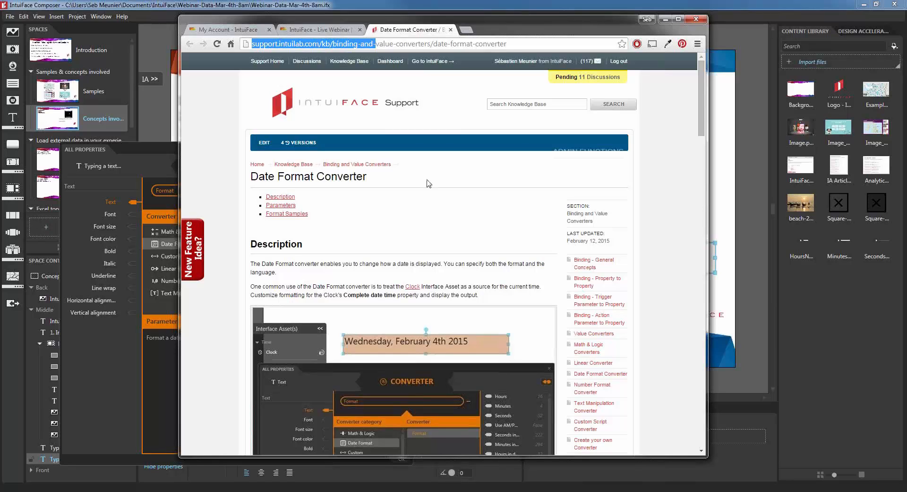
Step: Scroll the Date Format Converter help page down to the Format Samples table, then minimize it
scroll(429, 189, down, 2)
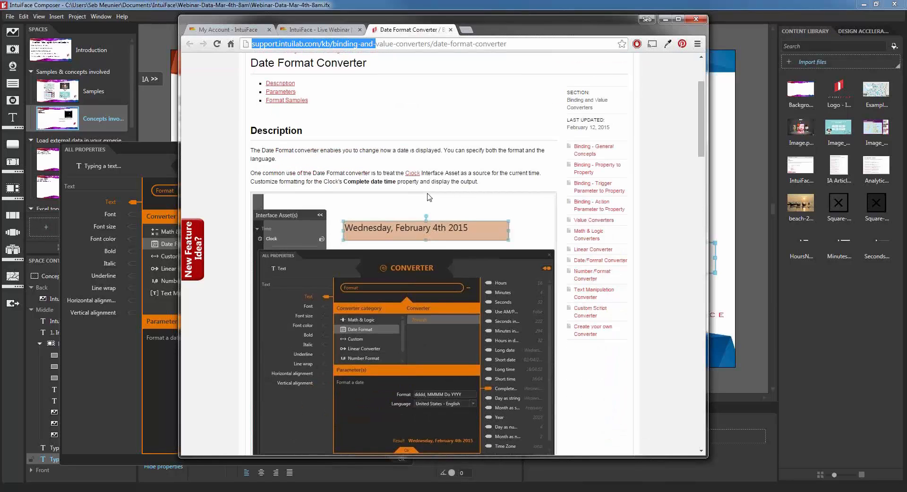
scroll(474, 224, down, 2)
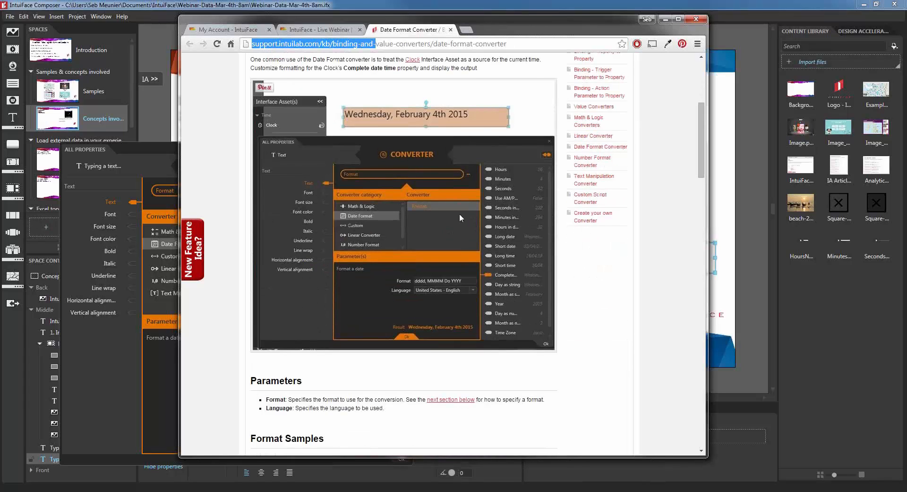
scroll(424, 263, down, 3)
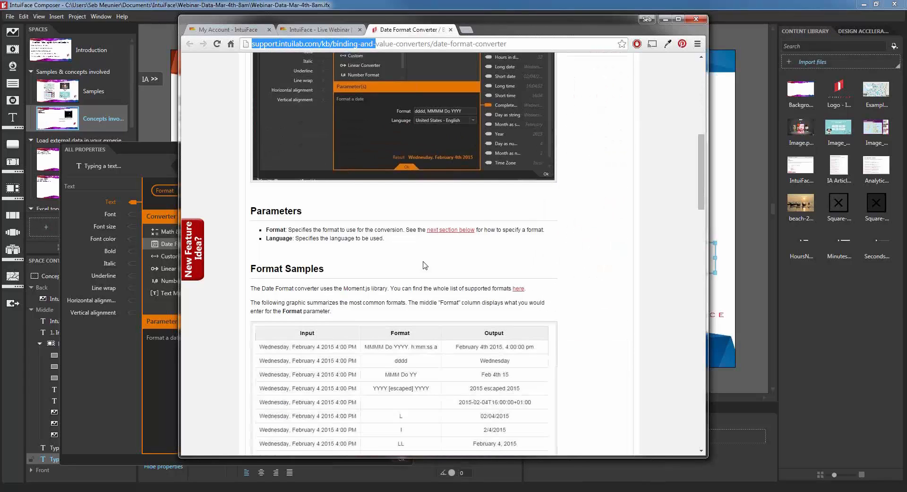
scroll(357, 229, down, 3)
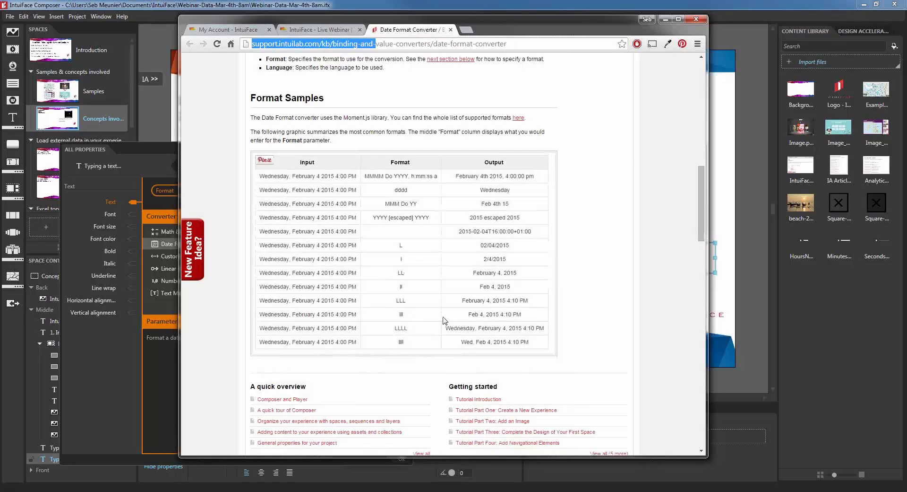
click(665, 19)
Step: Change the date format to lll so the text reads 'Mar 4 2015 2:13 PM', then close the properties panel
drag(293, 353, 140, 356)
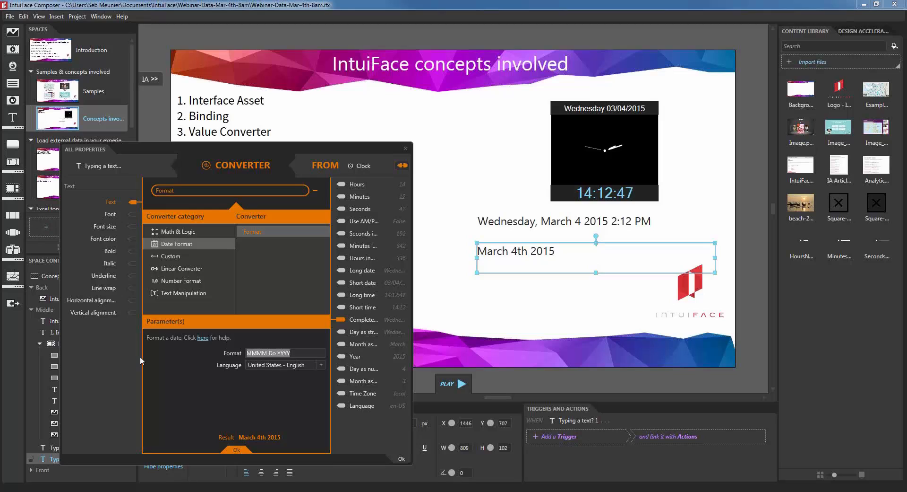
text(lll)
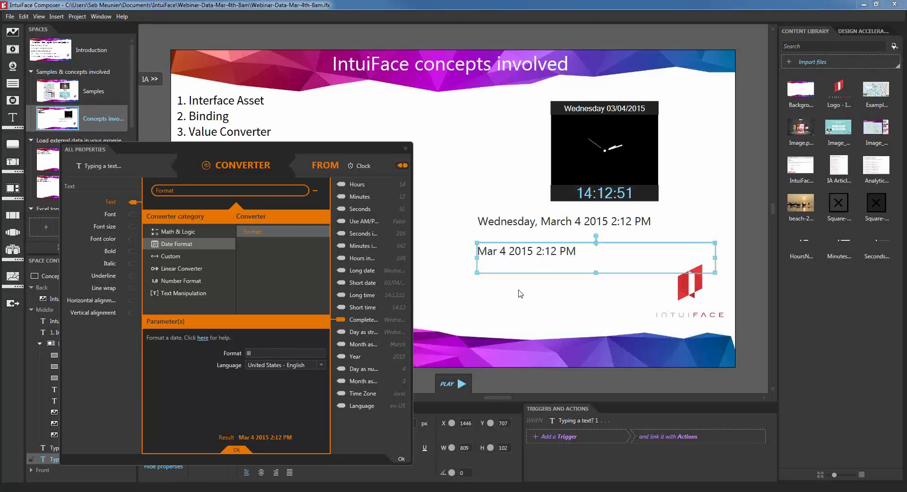
click(237, 449)
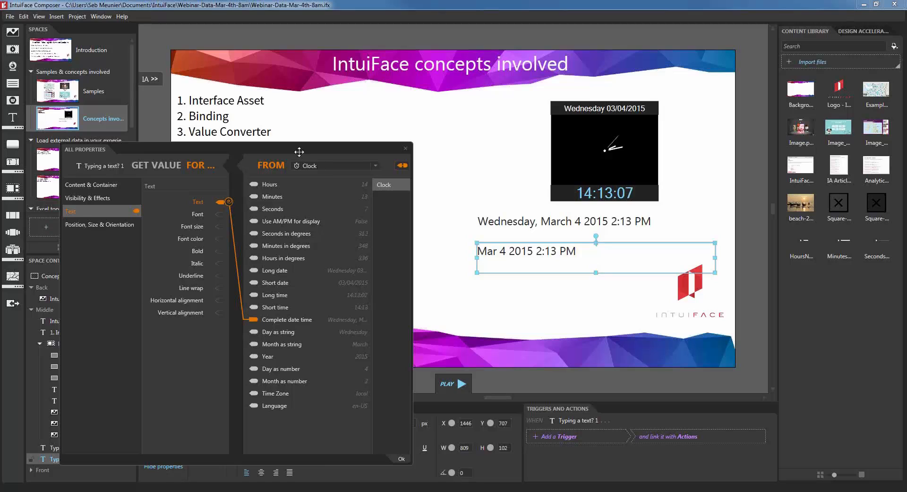
drag(299, 165, 301, 180)
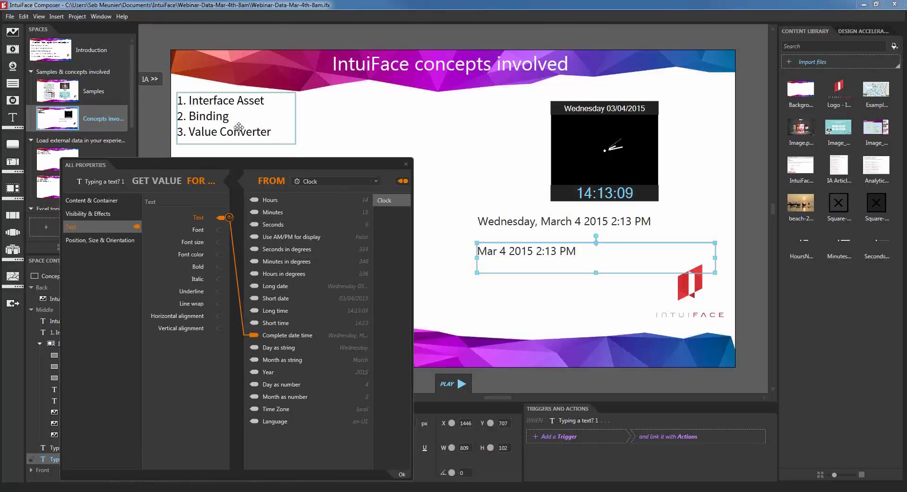
click(406, 164)
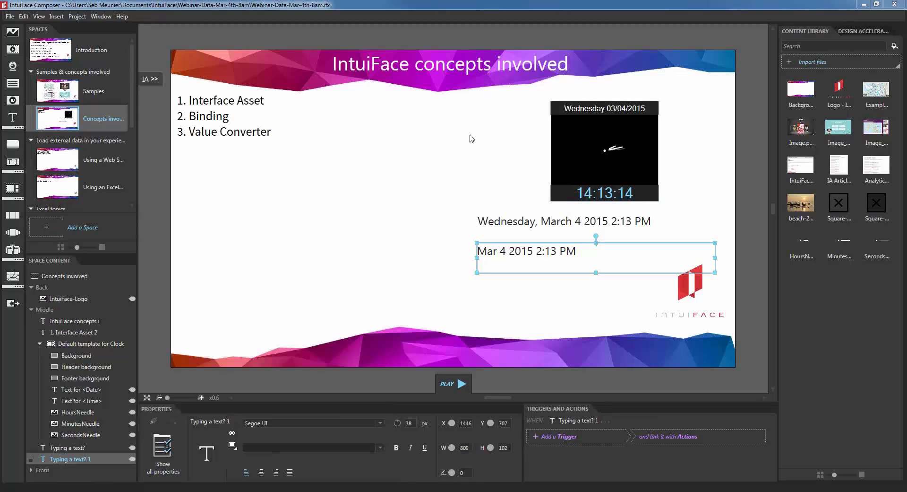
click(545, 230)
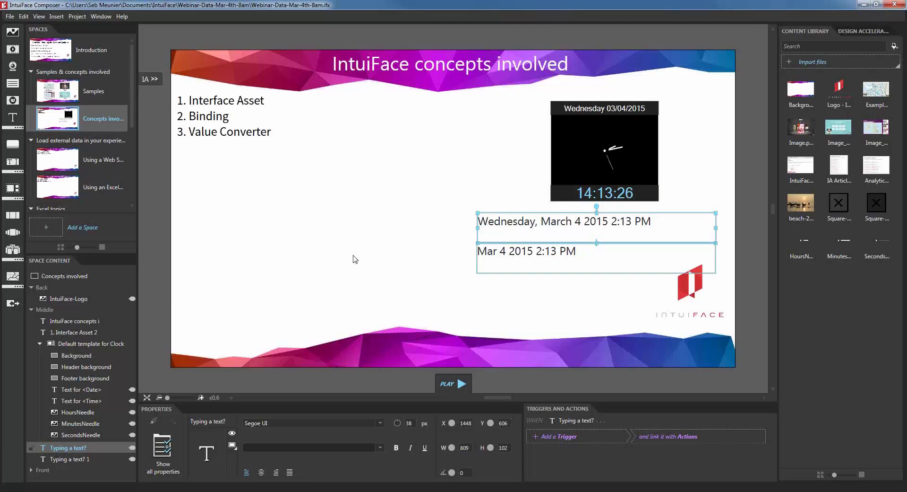
click(349, 259)
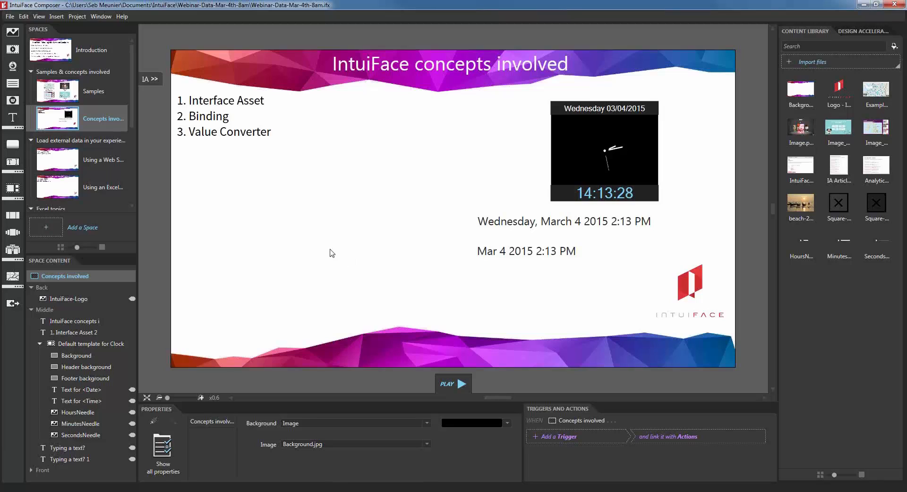
drag(133, 109, 133, 116)
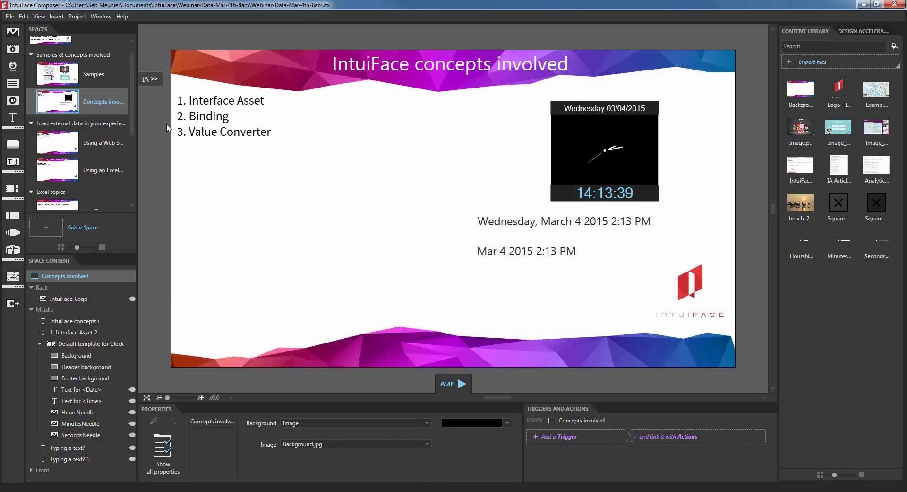
Step: Open the Using a Web Service space and scroll the interface asset list to Property Listings
click(100, 146)
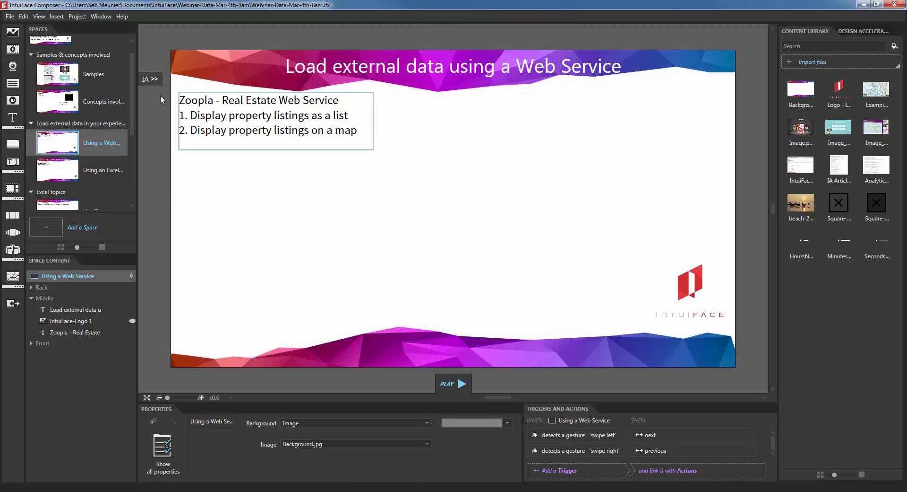
click(13, 303)
drag(162, 202, 155, 174)
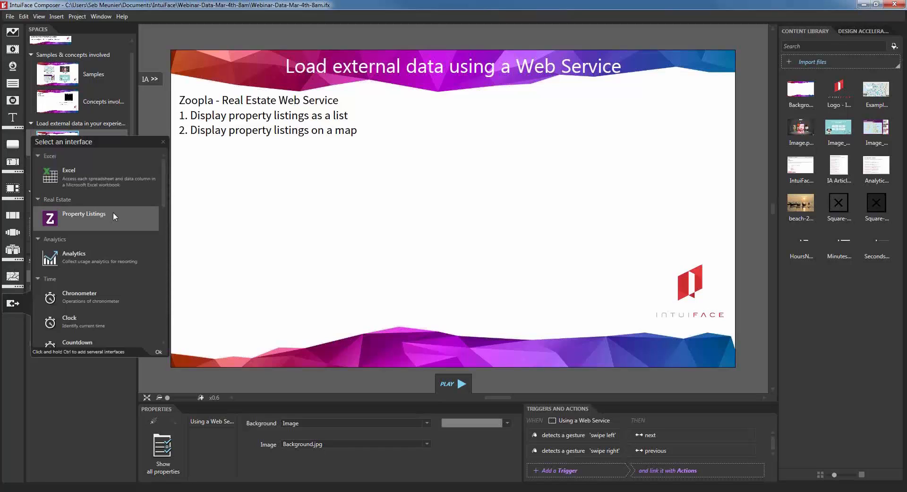
click(210, 101)
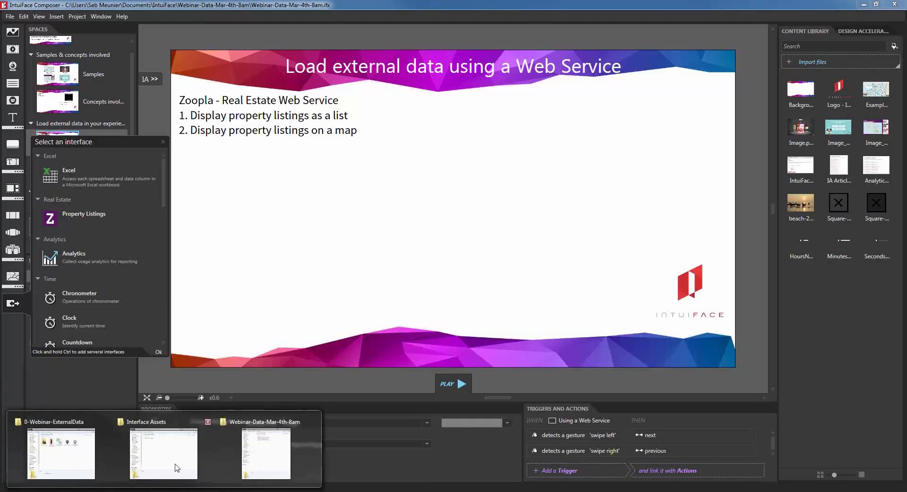
Step: Open RealEstate-Zoopla.ifd from the Real Estate - Zoopla folder in Notepad++
click(174, 466)
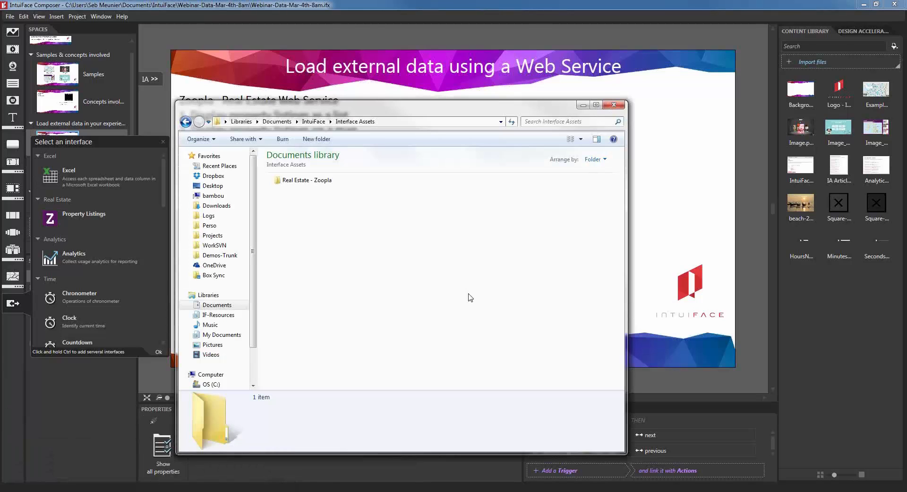
drag(388, 107, 417, 101)
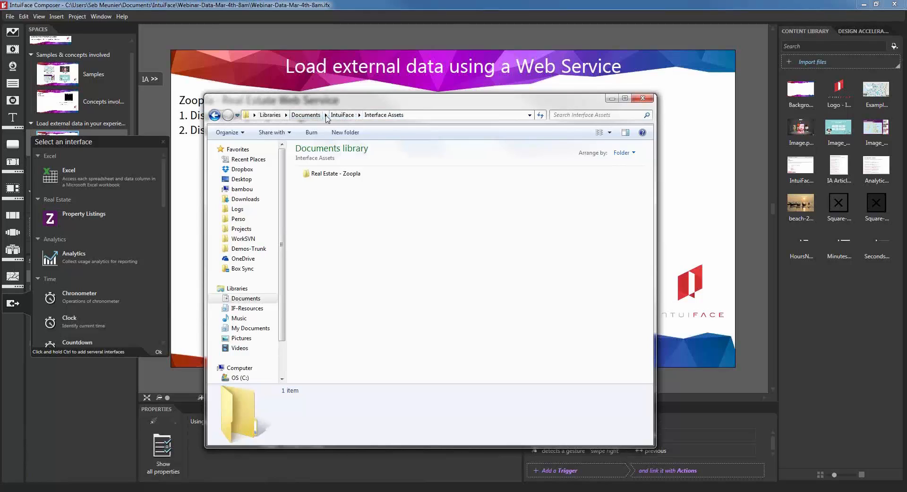
double_click(350, 174)
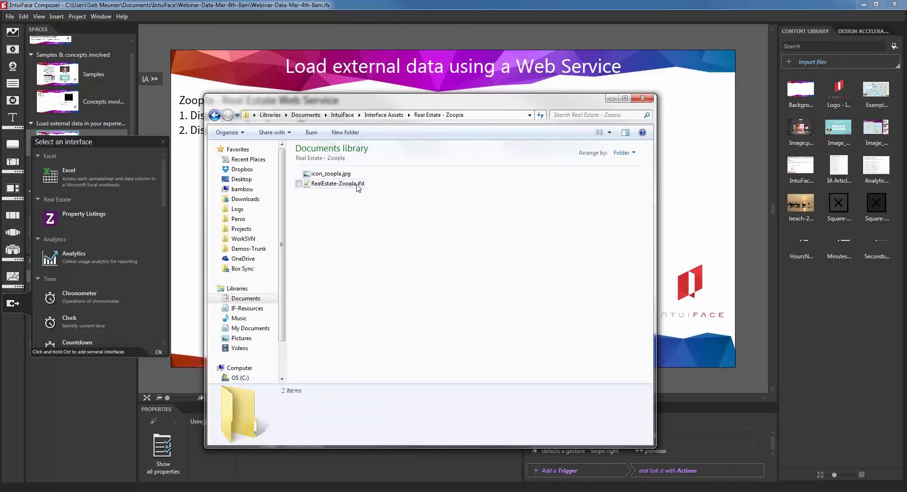
click(356, 187)
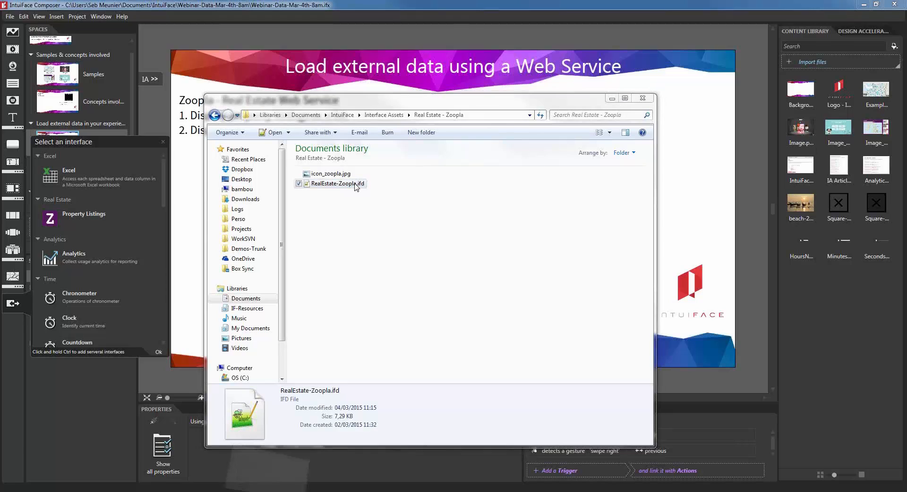
double_click(357, 185)
drag(191, 34, 384, 41)
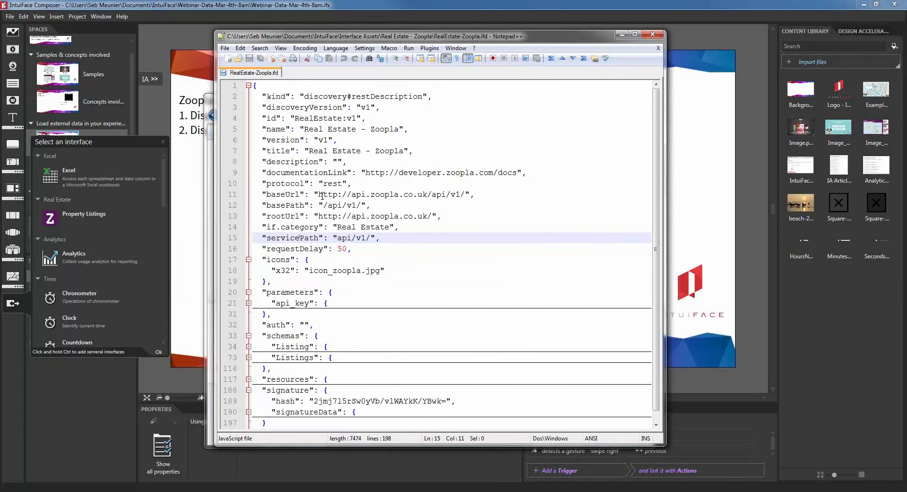
Step: Check the baseUrl, then unfold resources to find PropertyListings' property_listings.js script path
drag(318, 195, 467, 195)
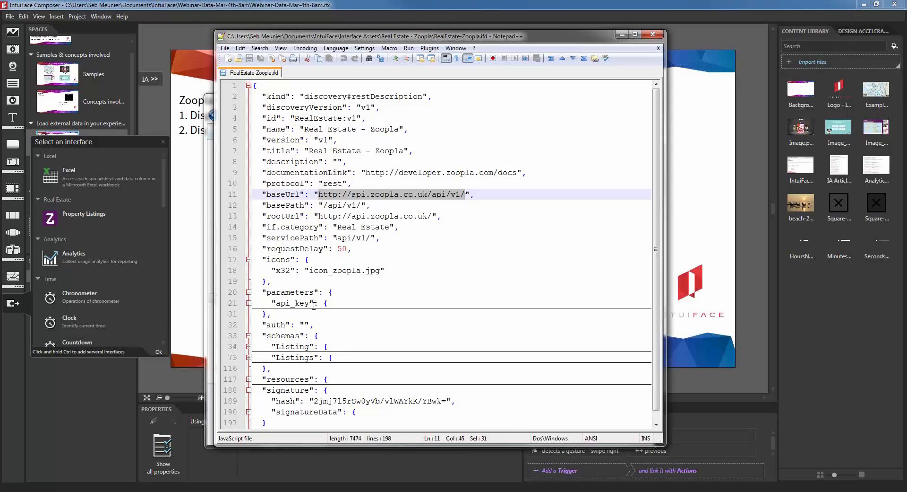
scroll(445, 287, down, 1)
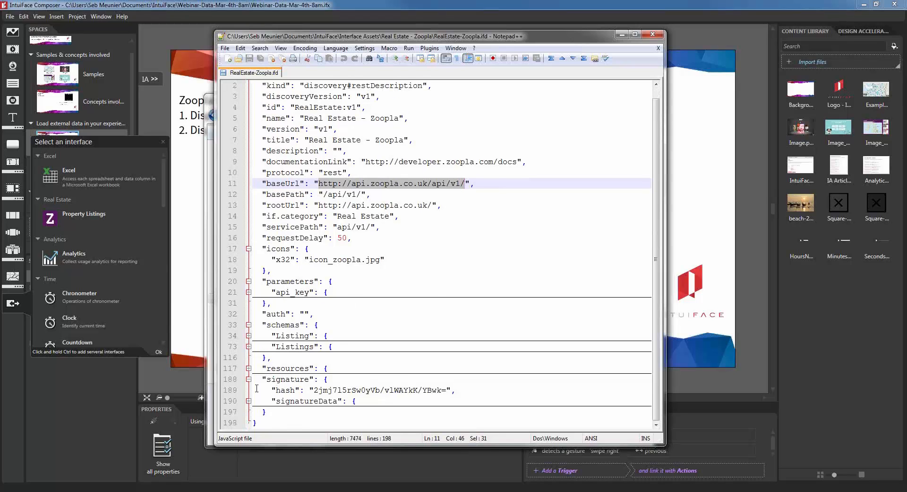
click(248, 368)
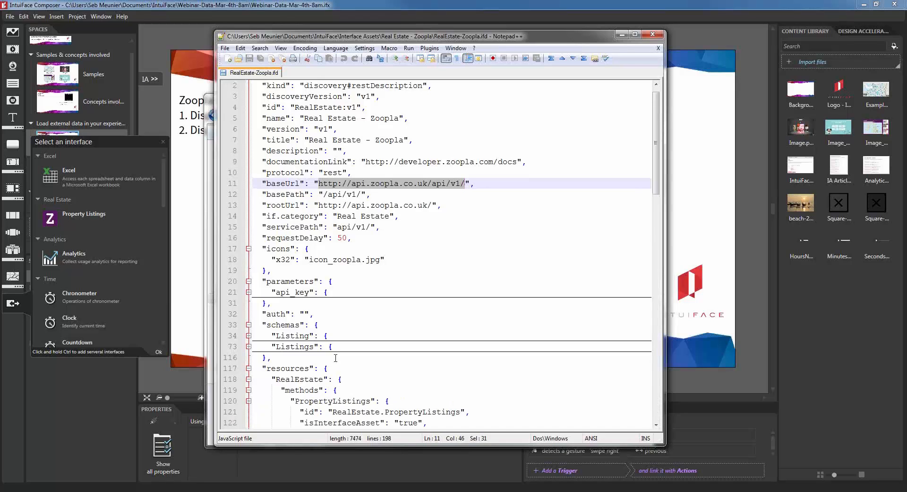
scroll(336, 358, down, 15)
scroll(315, 296, up, 10)
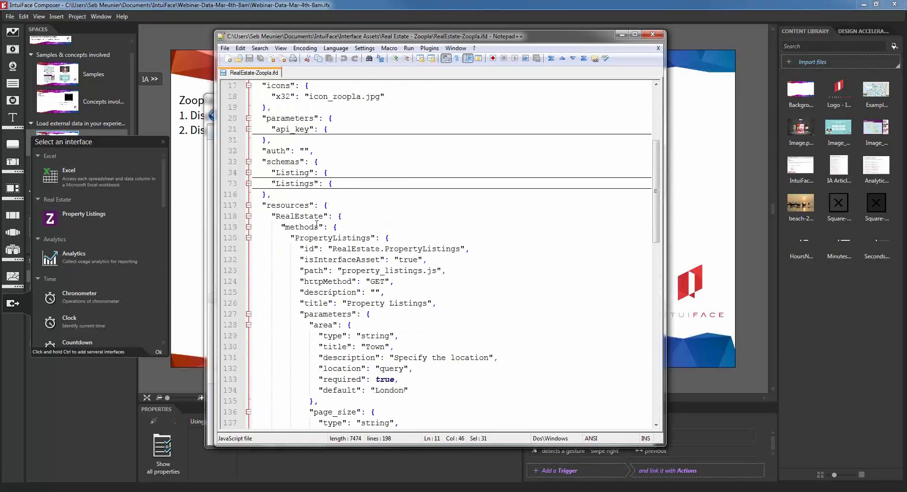
click(375, 238)
drag(342, 270, 437, 270)
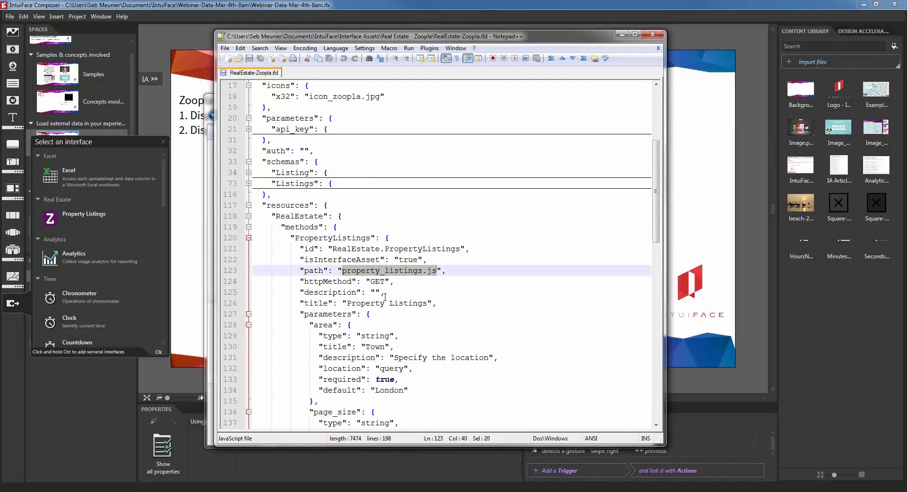
Step: Review PropertyListings' area and price parameters and its Listings response, then fold the RealEstate block
click(327, 314)
scroll(653, 198, down, 5)
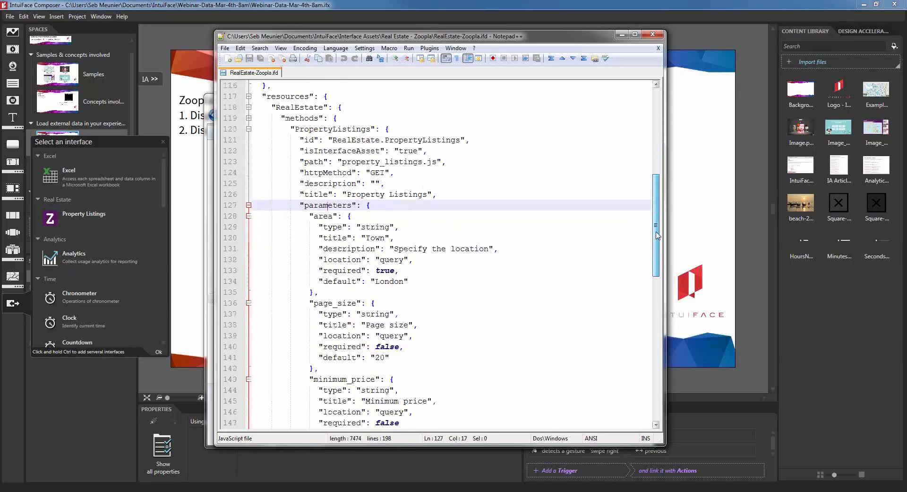
double_click(327, 172)
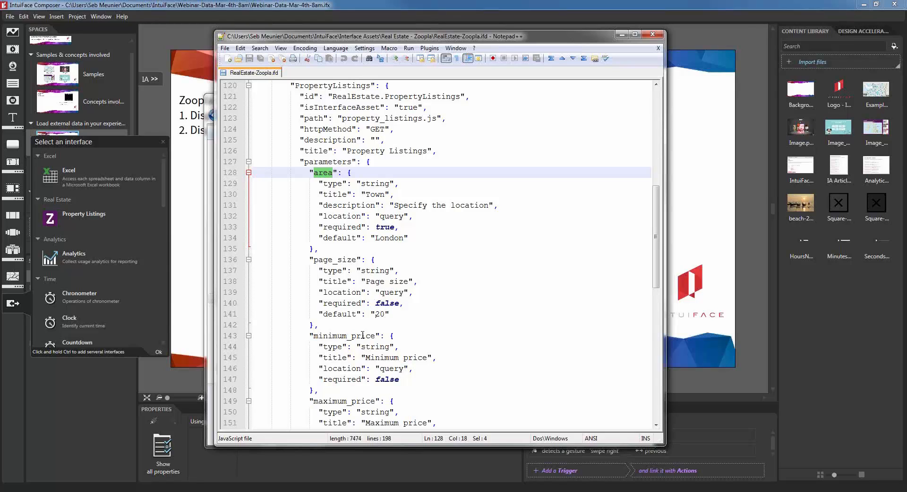
scroll(578, 283, down, 2)
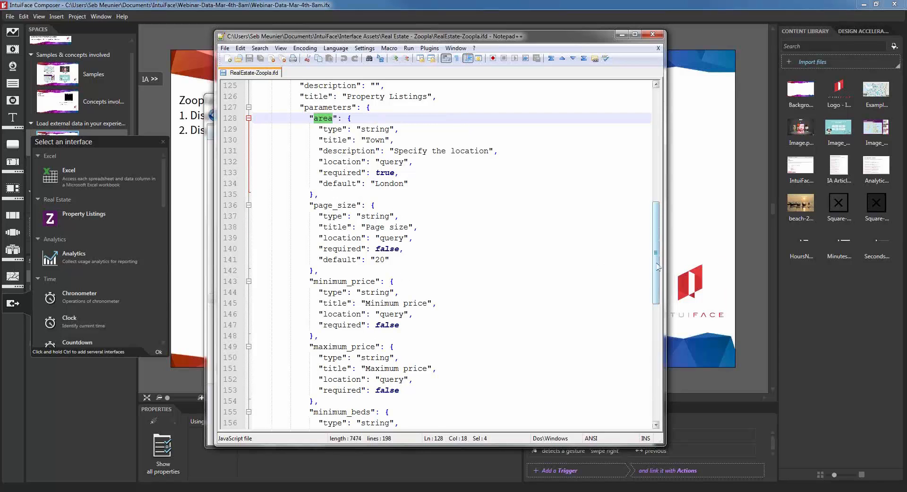
drag(656, 263, 656, 366)
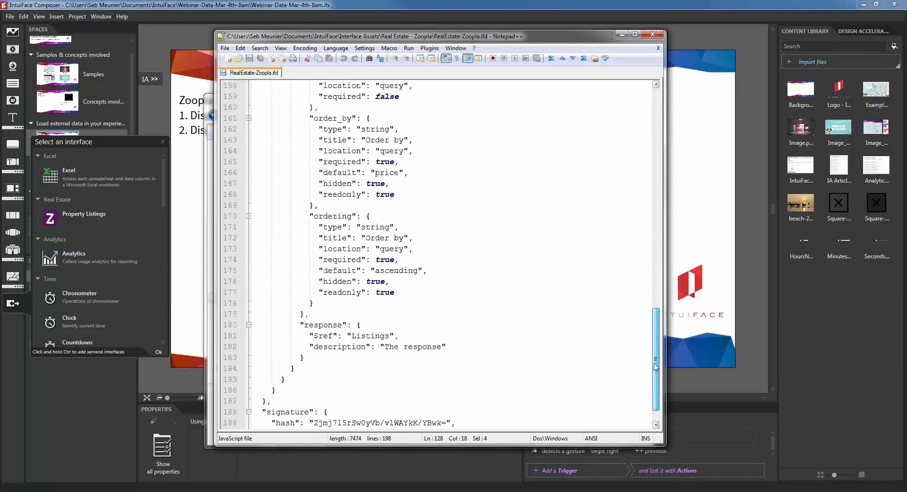
double_click(322, 325)
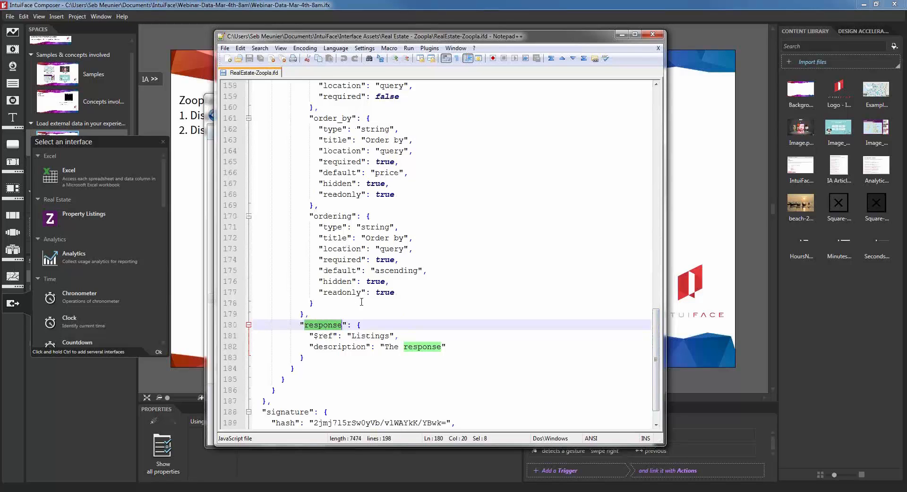
double_click(370, 335)
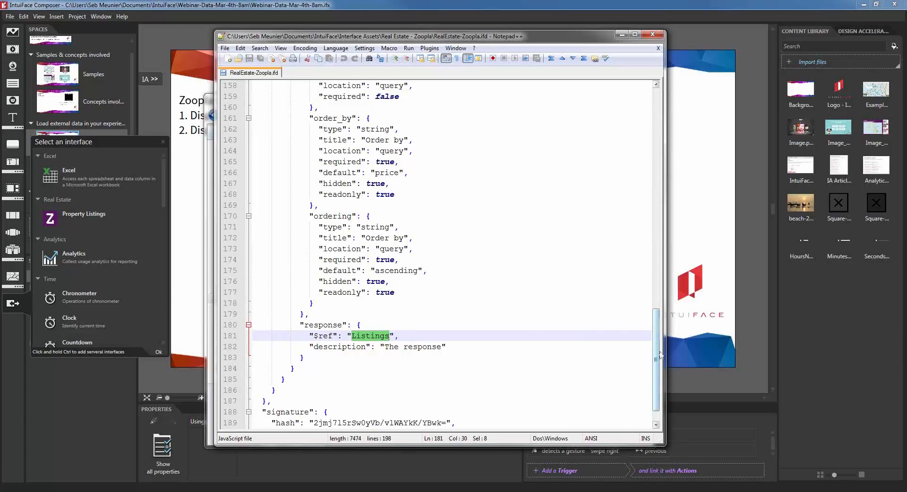
drag(656, 354, 656, 219)
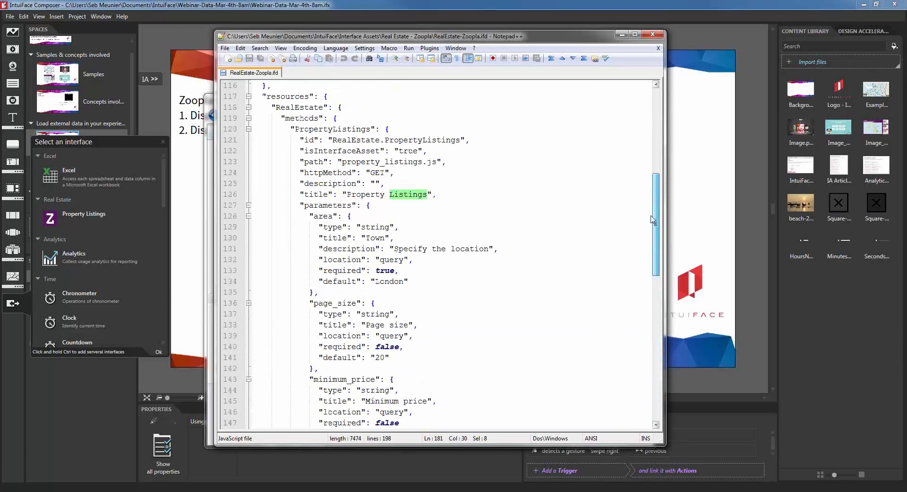
click(249, 107)
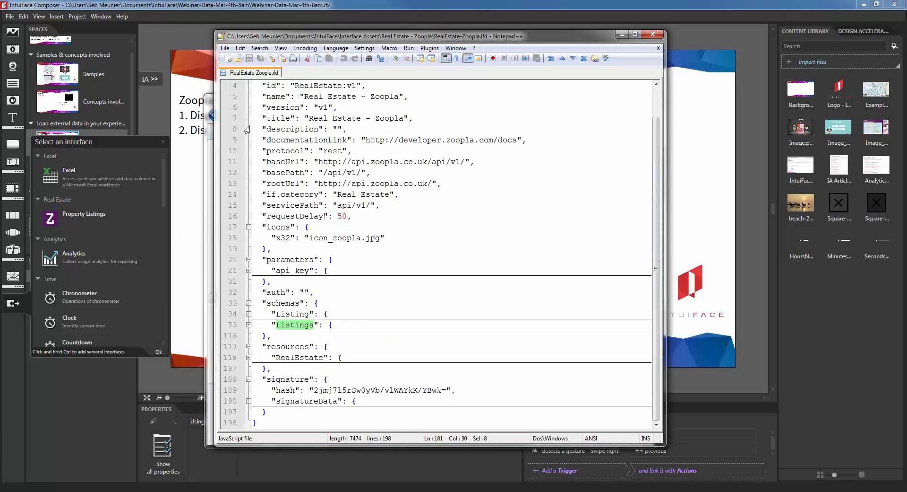
Step: Unfold the Listings array and Listing item schemas to read their fields, then minimize Notepad++
click(248, 324)
scroll(354, 326, down, 5)
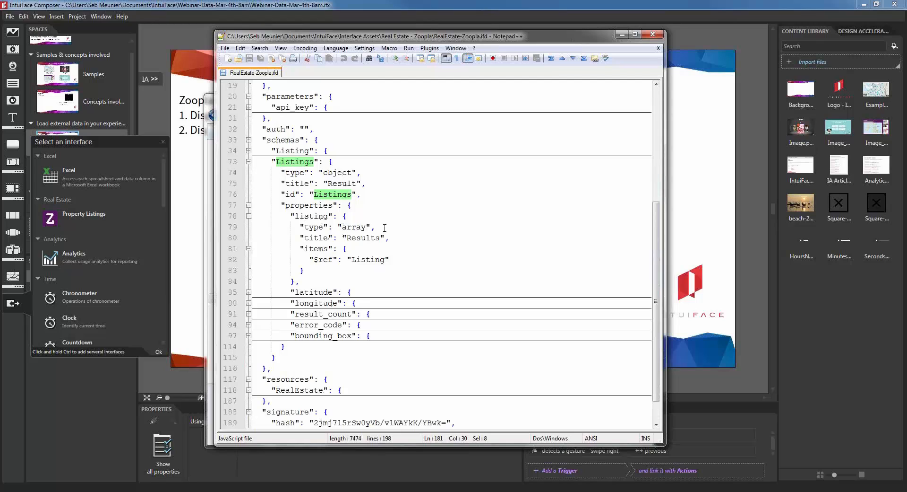
double_click(354, 228)
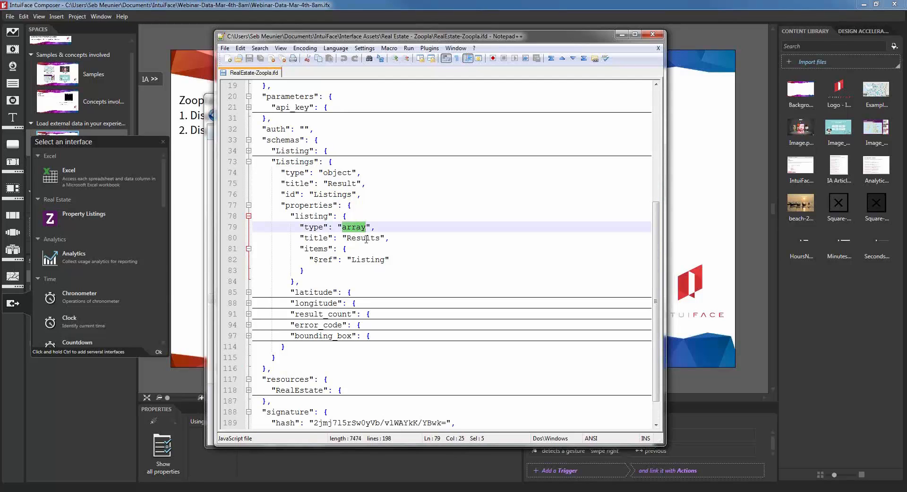
click(249, 150)
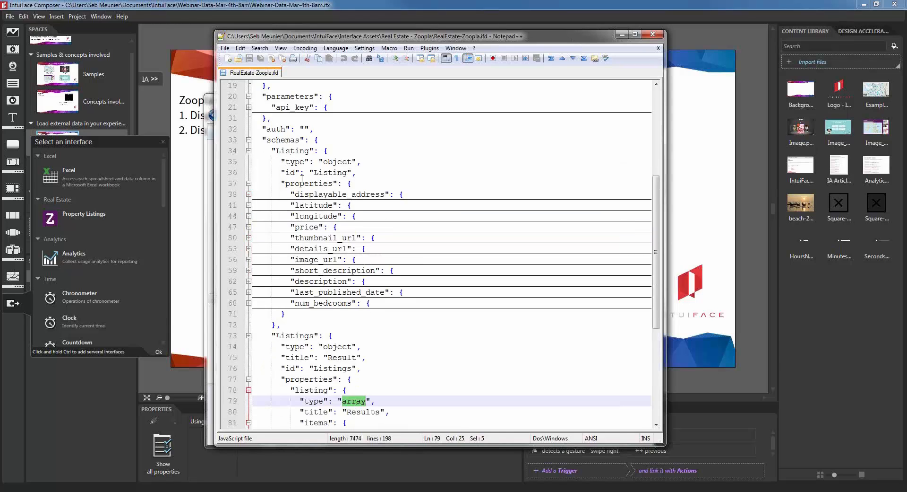
double_click(330, 172)
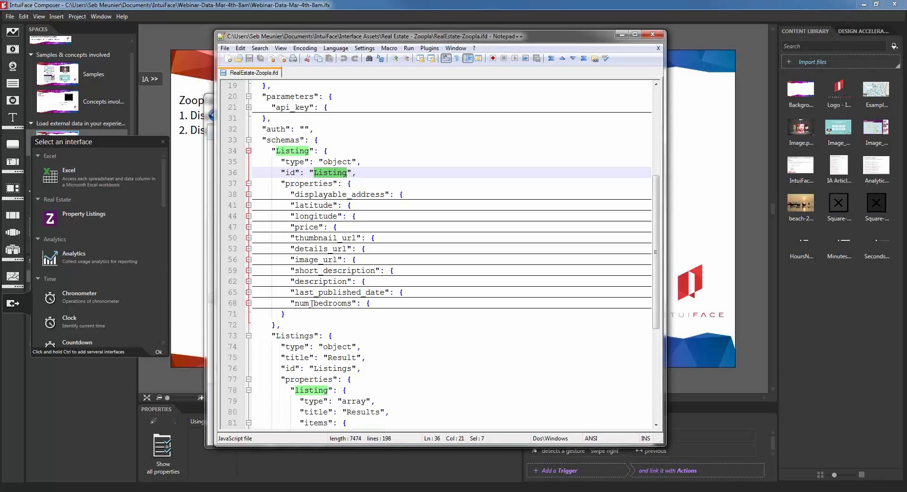
click(622, 36)
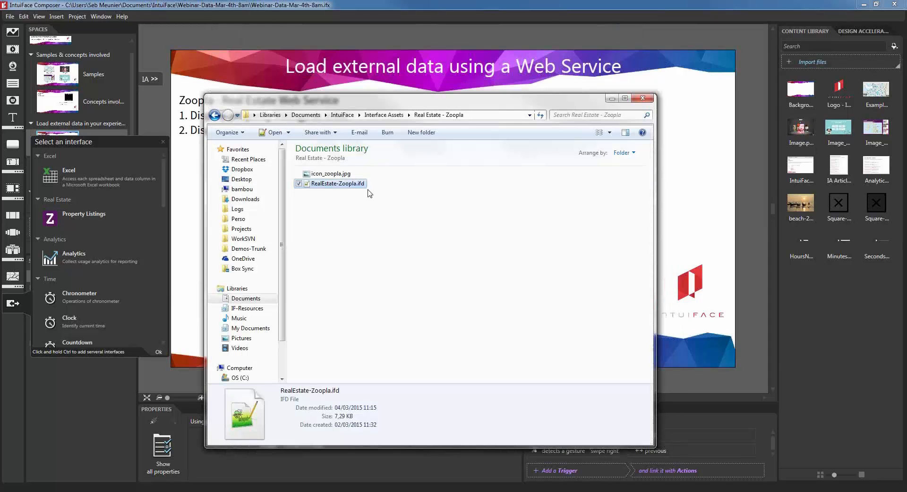
Step: Add the Property Listings interface asset with a minimum price of 100000
click(336, 3)
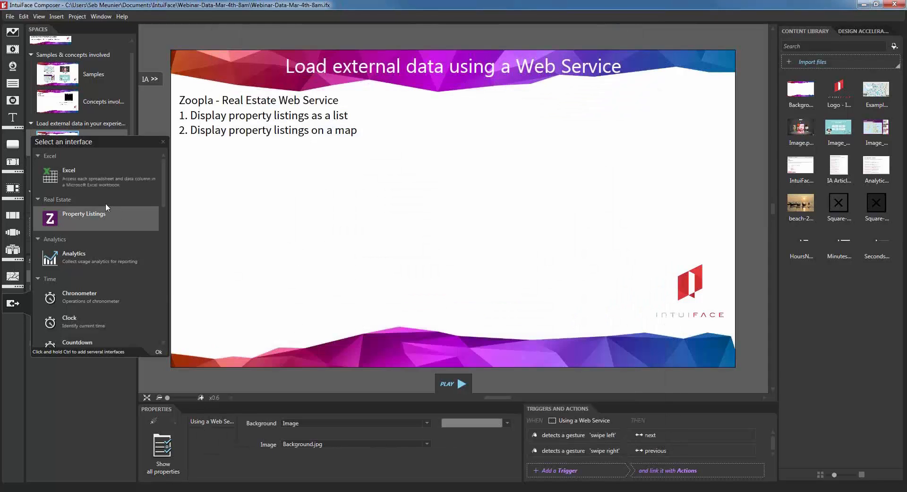
click(49, 220)
click(83, 218)
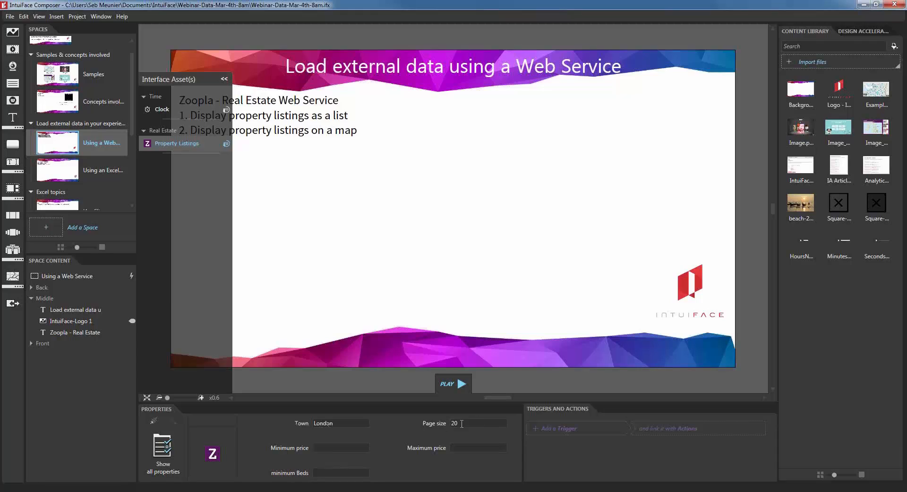
text(100000)
Step: Drag the Property Listings asset onto the slide to create its data template
click(13, 303)
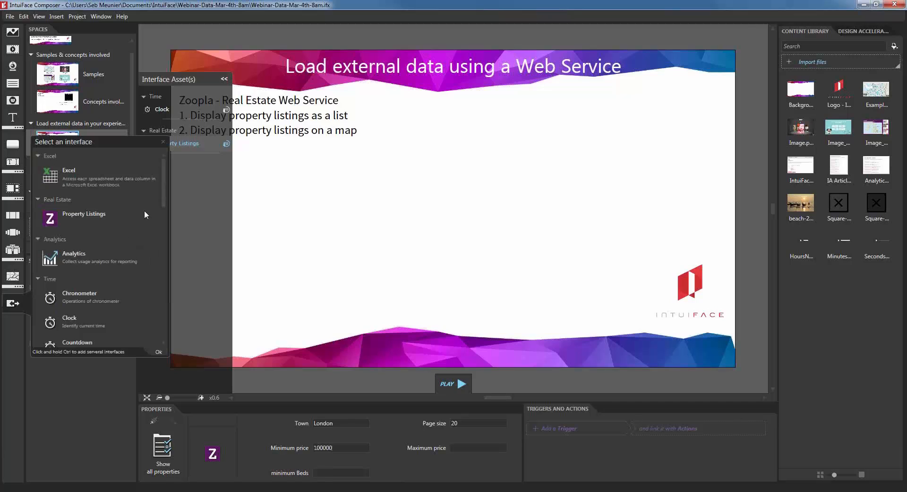
drag(164, 191, 169, 333)
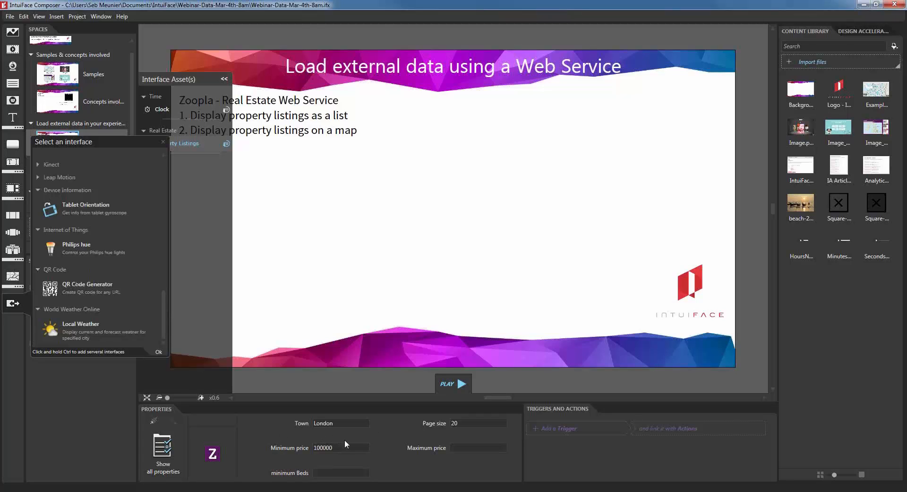
click(163, 141)
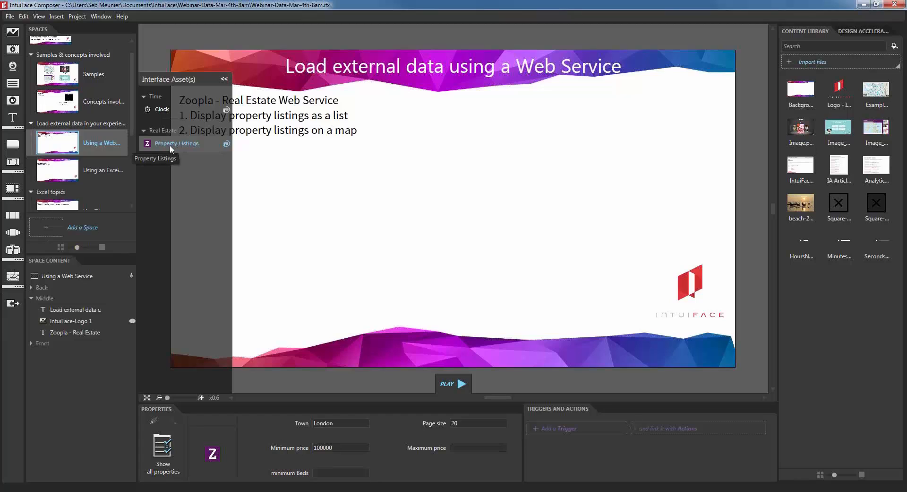
drag(159, 143, 505, 181)
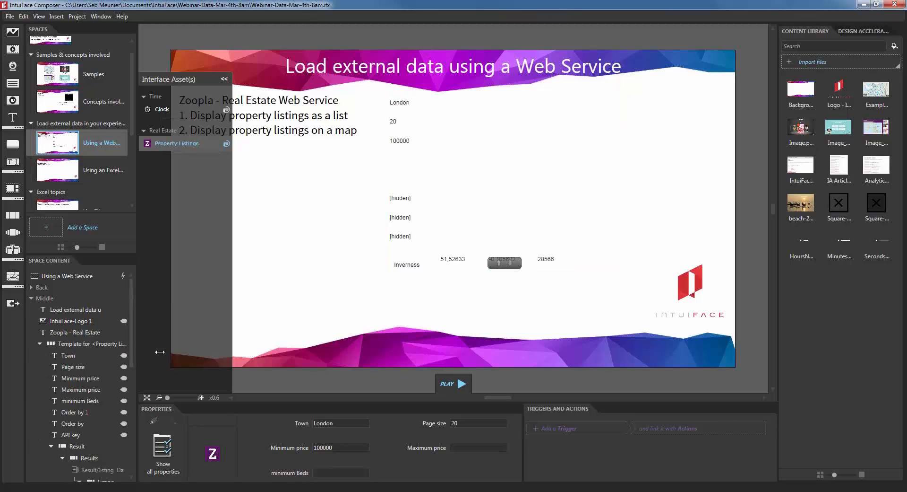
Step: Move the Results collection out of the Property Listings template and delete the template
drag(160, 352, 161, 351)
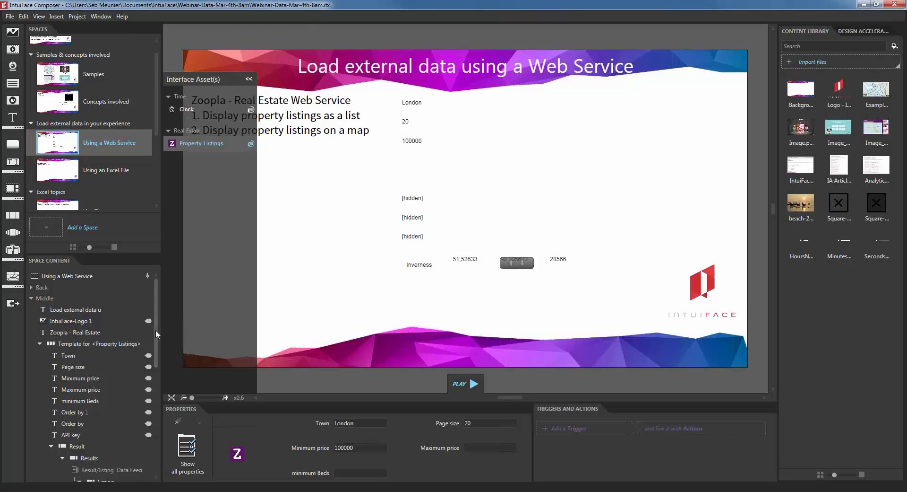
drag(156, 332, 155, 344)
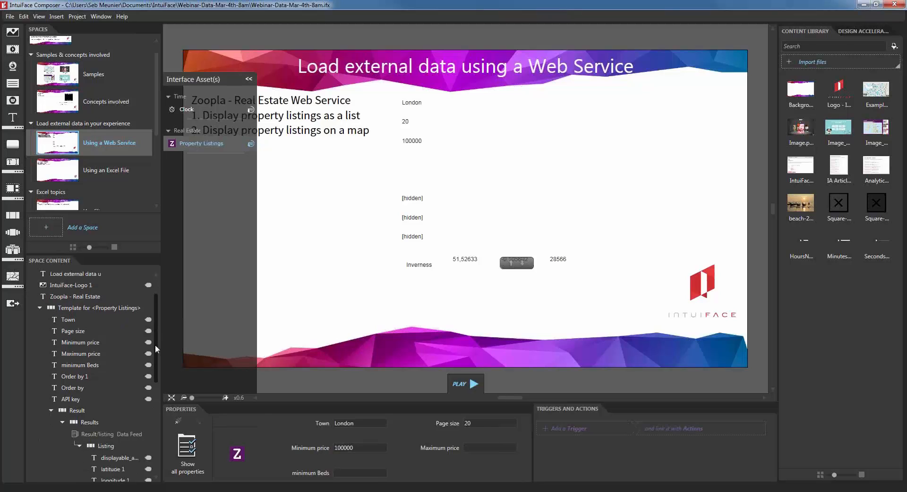
click(91, 424)
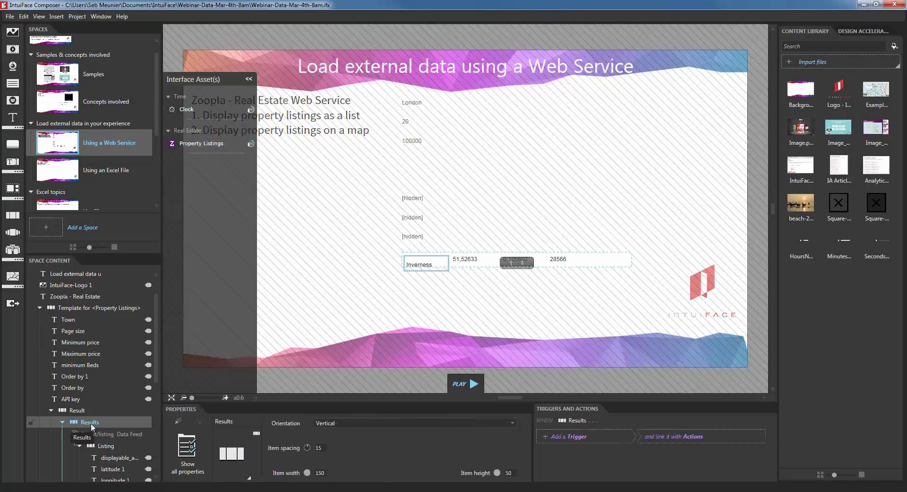
drag(92, 426, 84, 301)
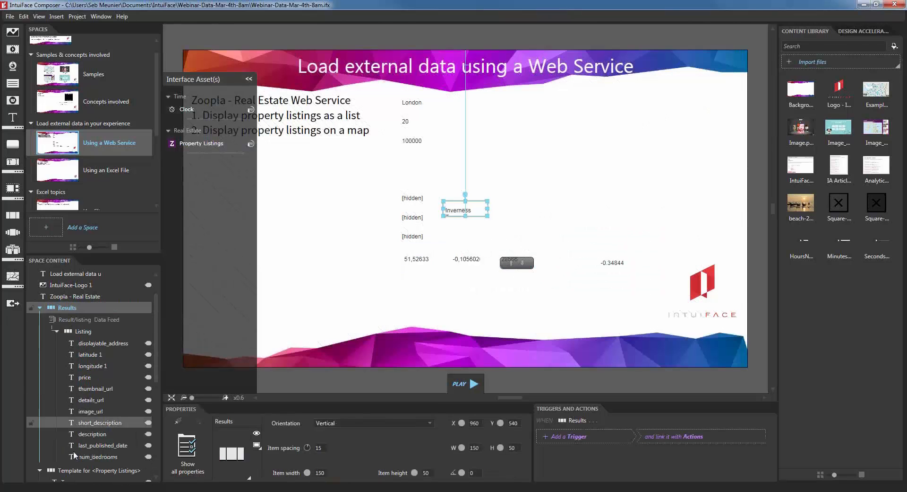
click(80, 472)
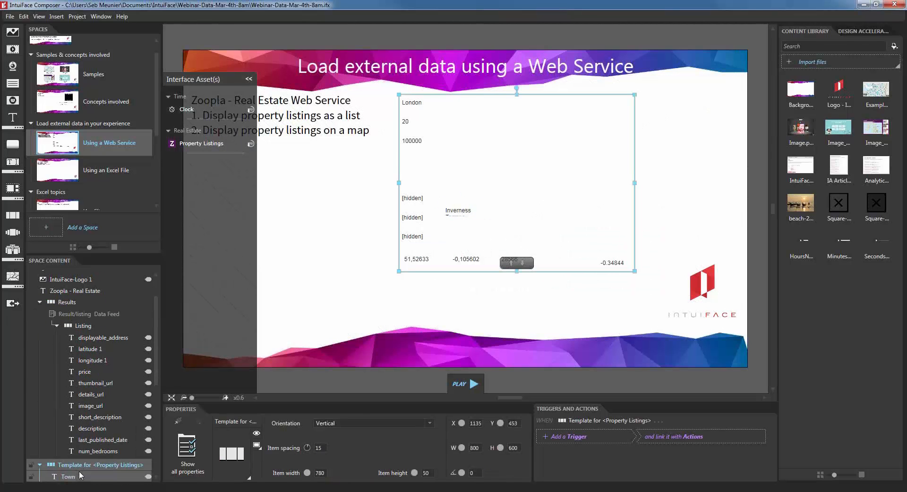
key(Delete)
Step: Reposition and widen the Results list, setting its item width to 1250
drag(468, 209, 680, 324)
click(249, 79)
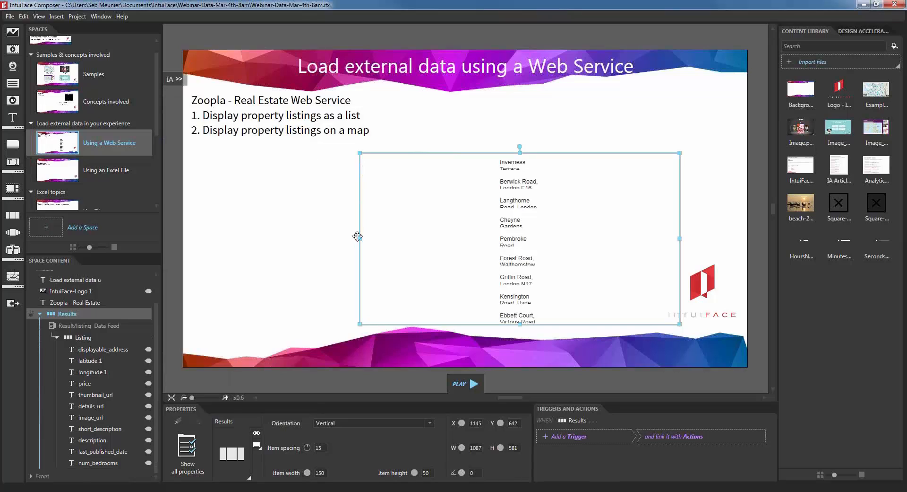
drag(352, 239, 265, 240)
drag(523, 247, 529, 246)
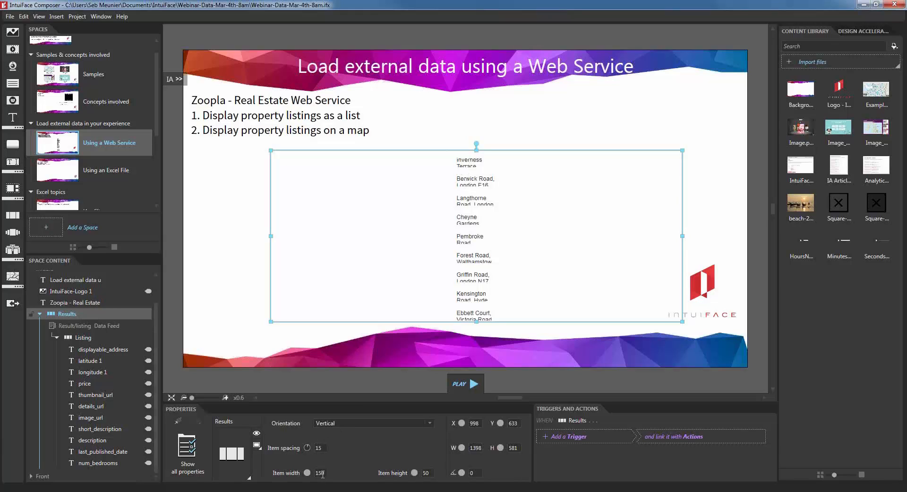
click(320, 472)
text(1250)
key(Tab)
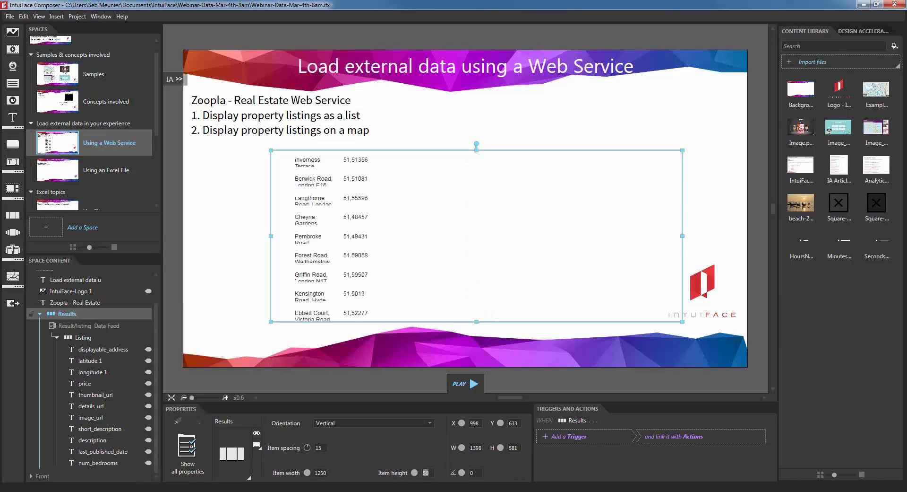
click(126, 337)
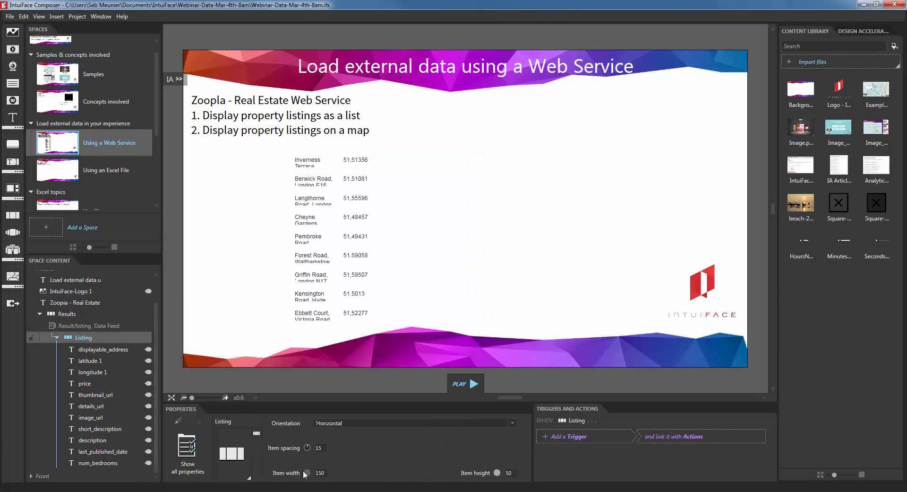
Step: Narrow the Results list to 974 by 576 and move it beside the Zoopla heading
drag(307, 473, 312, 474)
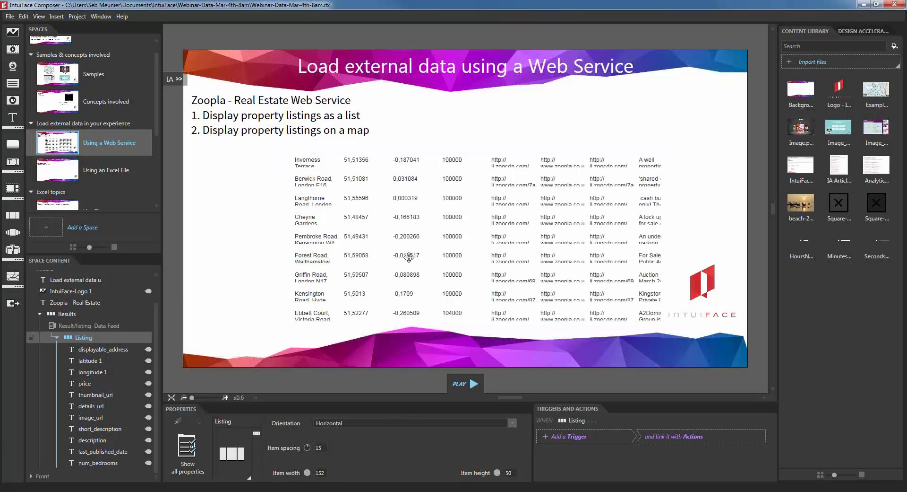
drag(381, 240, 384, 240)
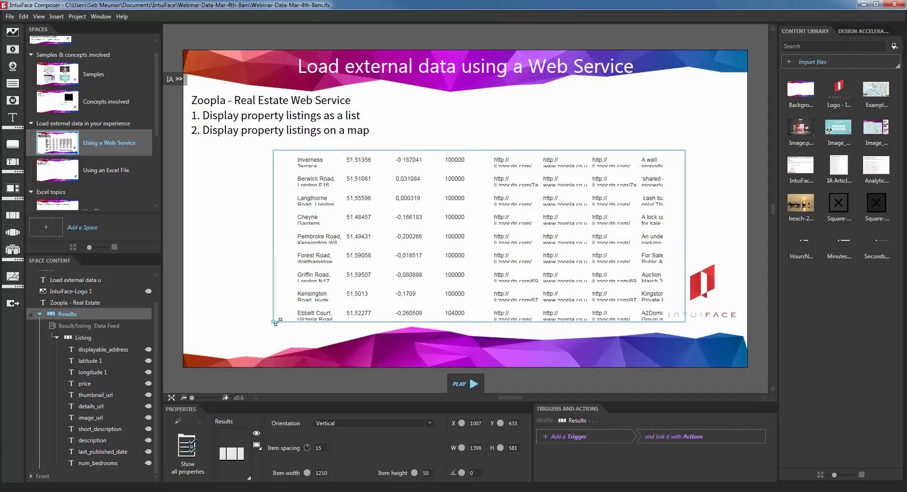
drag(273, 321, 397, 321)
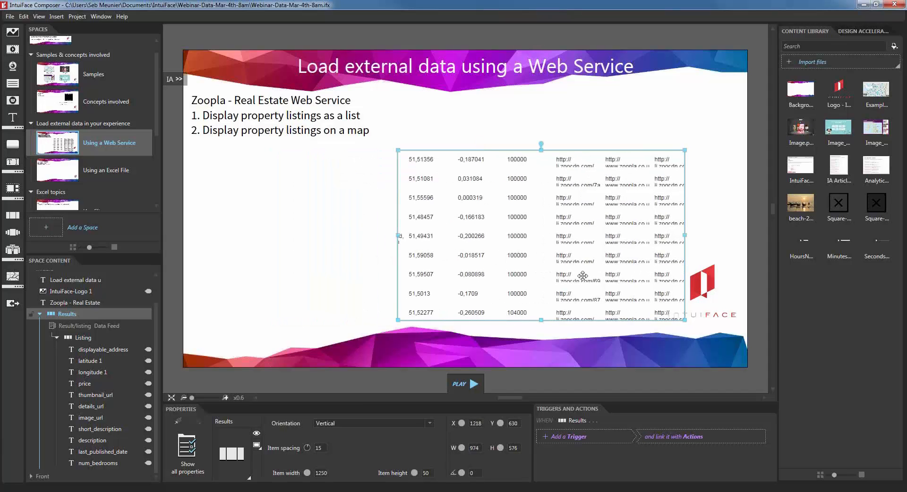
drag(578, 277, 633, 213)
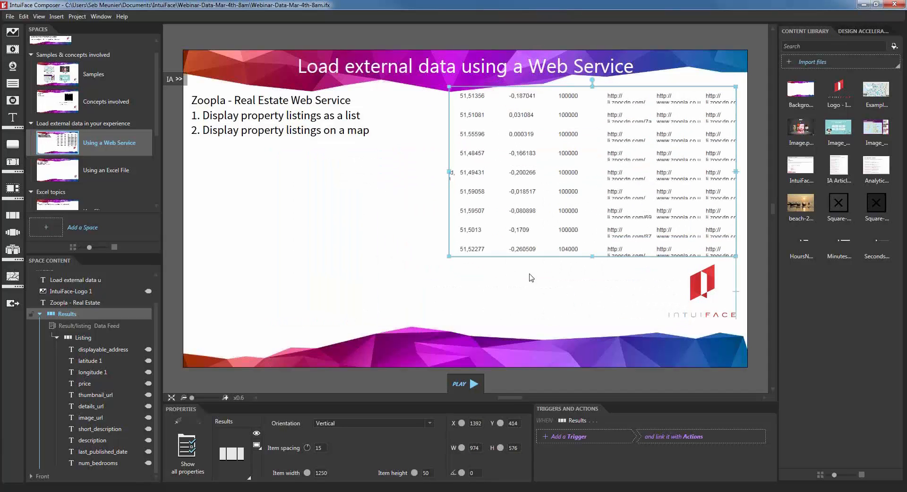
click(529, 301)
drag(531, 213, 538, 209)
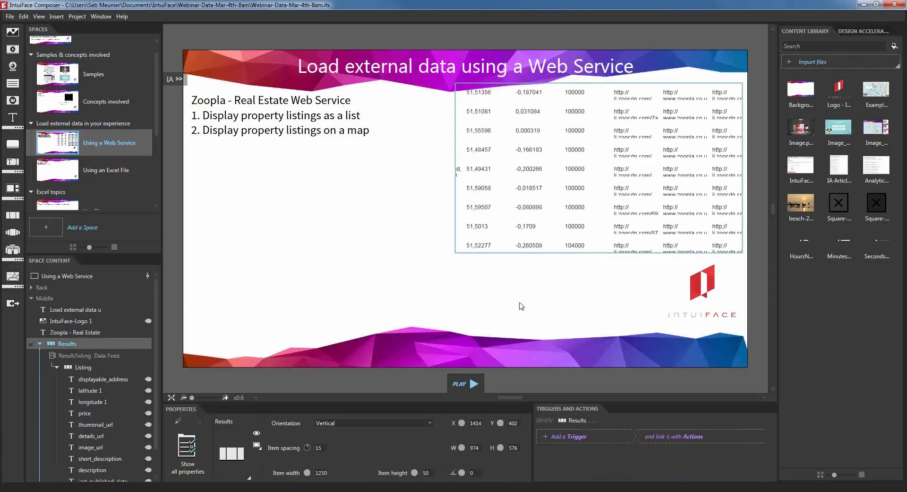
click(522, 306)
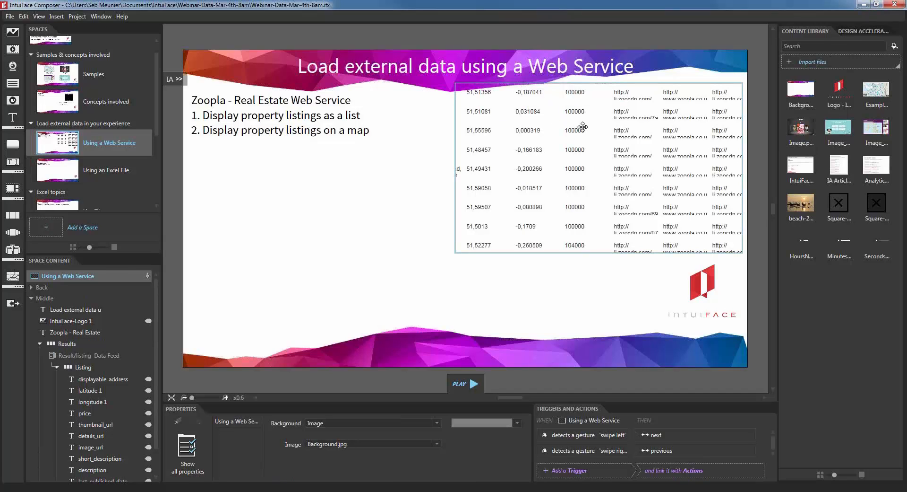
Step: Add a 350×350 Rectangle-Transparent with 50% white fill and a black outline of 2
click(872, 31)
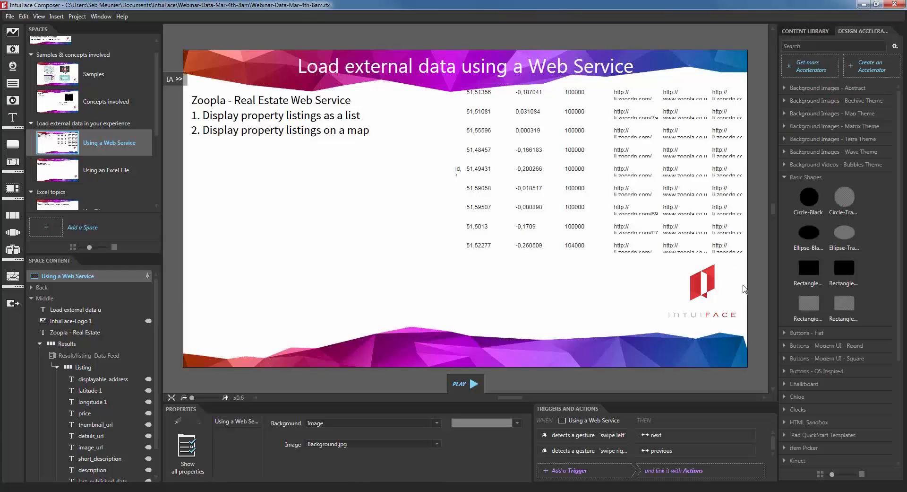
drag(809, 308, 377, 271)
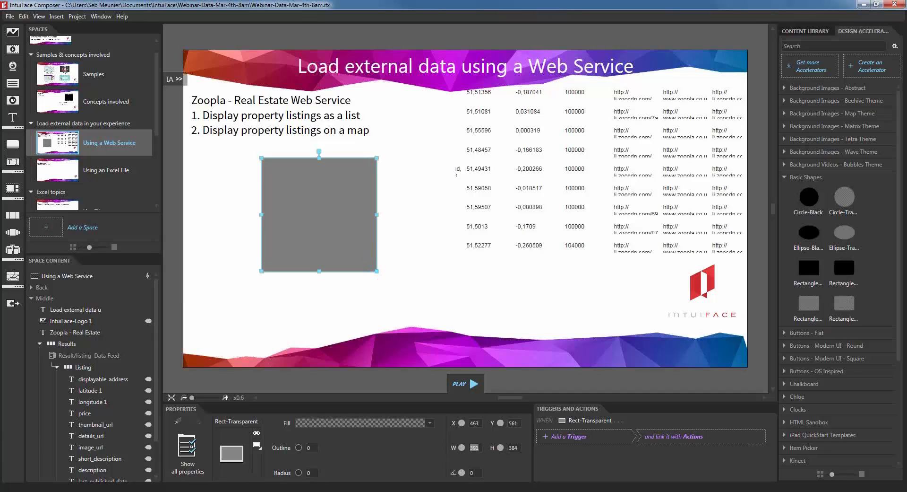
text(350)
key(Tab)
text(350)
key(Tab)
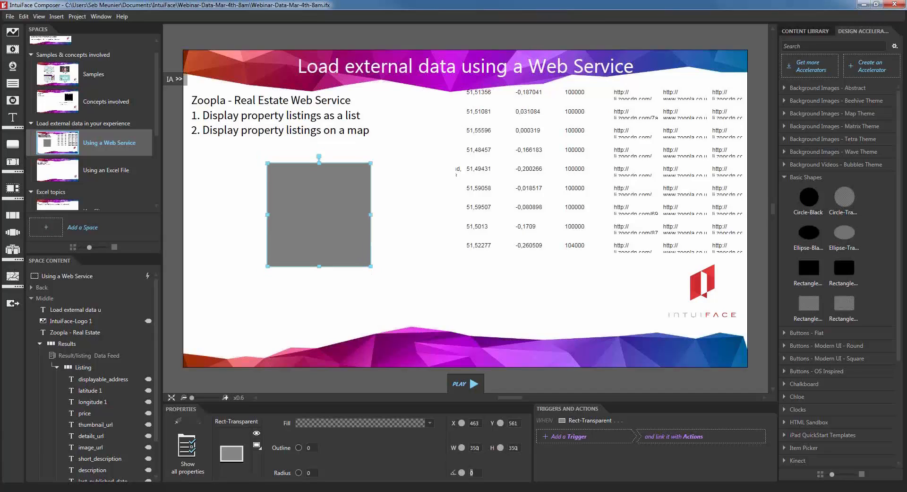
click(322, 423)
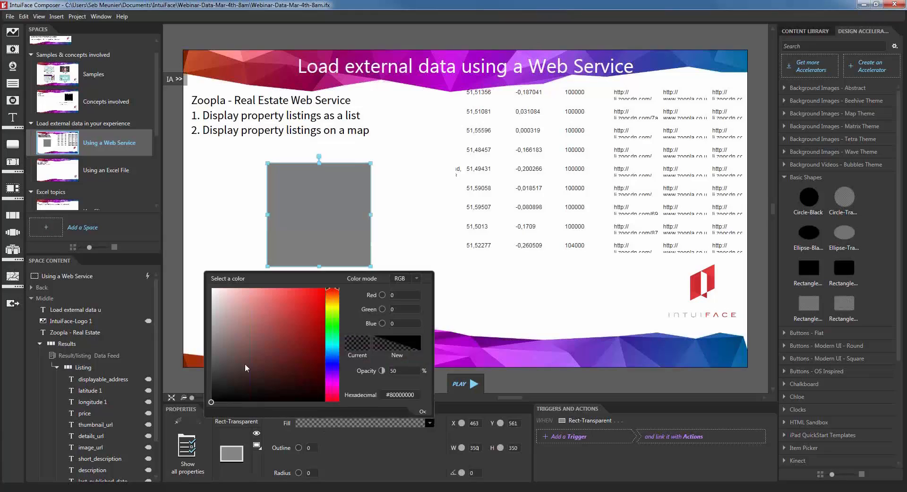
drag(245, 363, 202, 279)
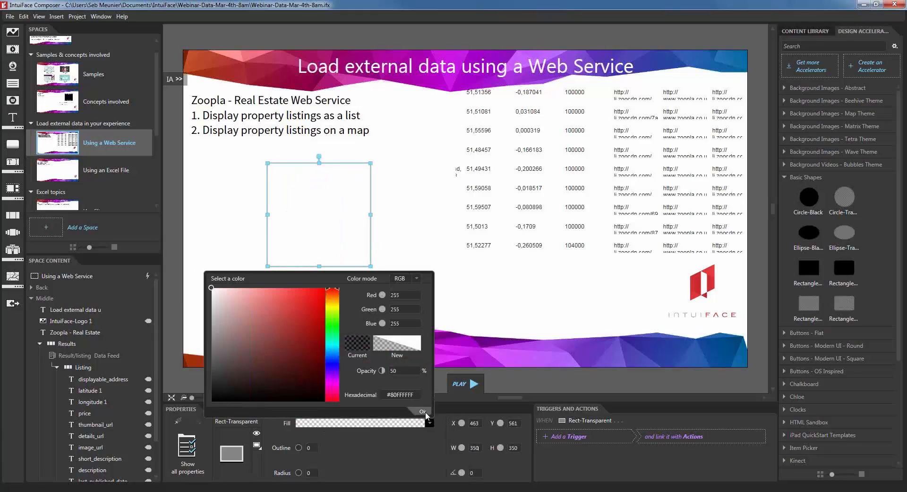
click(422, 411)
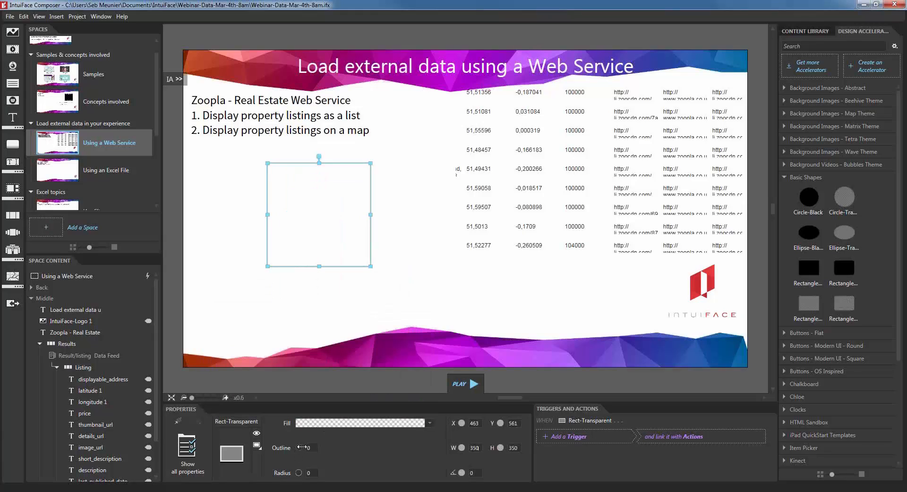
drag(302, 447, 303, 448)
click(331, 329)
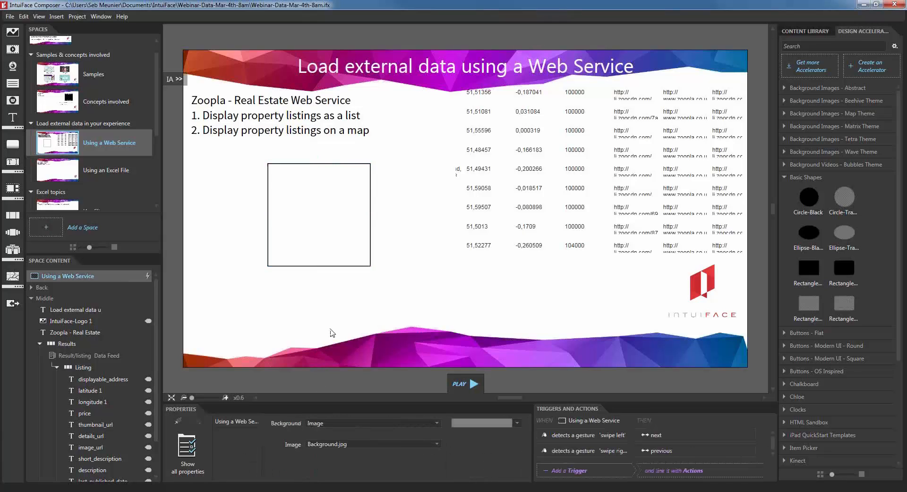
click(313, 248)
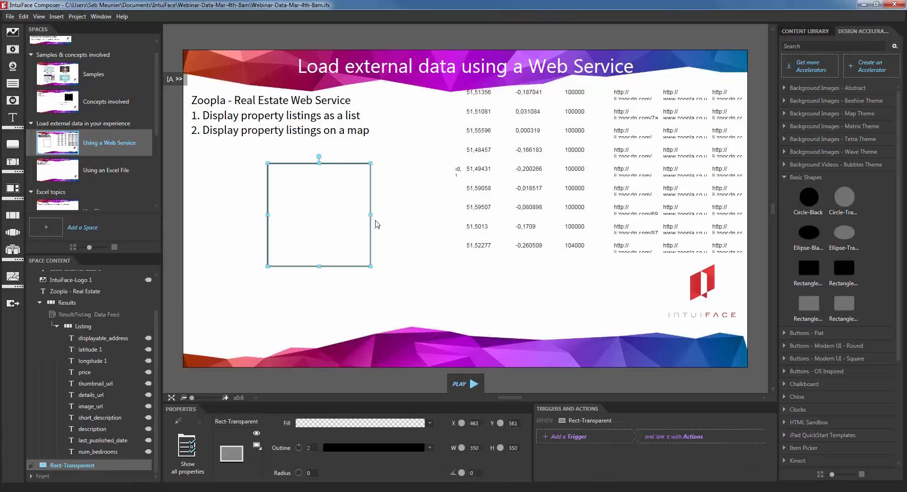
click(368, 312)
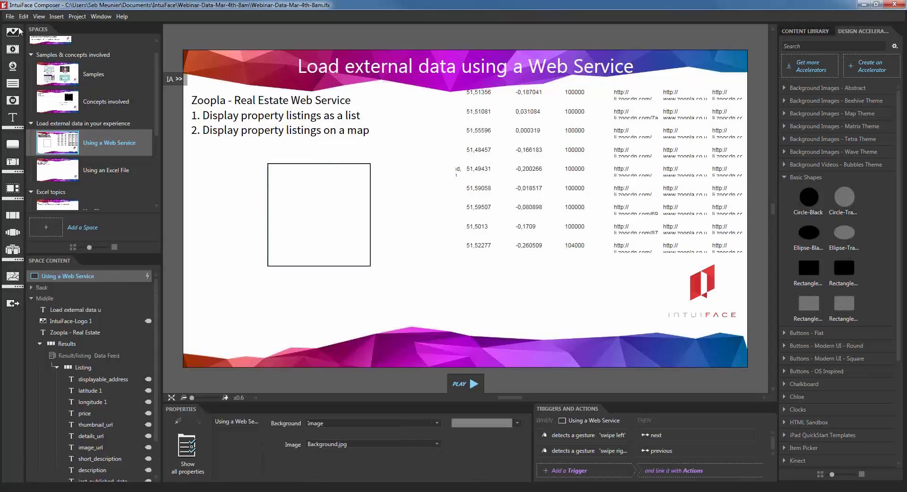
Step: Place a small image placeholder and a Text item inside the square
drag(12, 37, 308, 215)
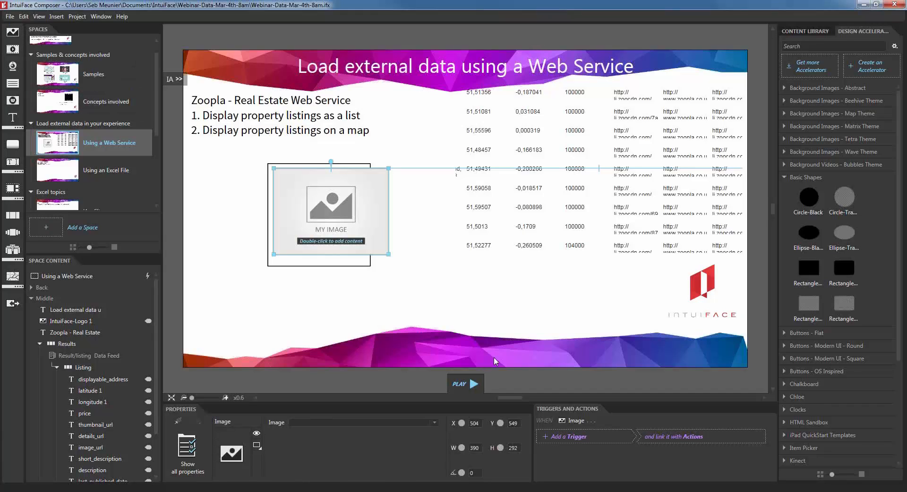
drag(388, 254, 330, 209)
click(339, 230)
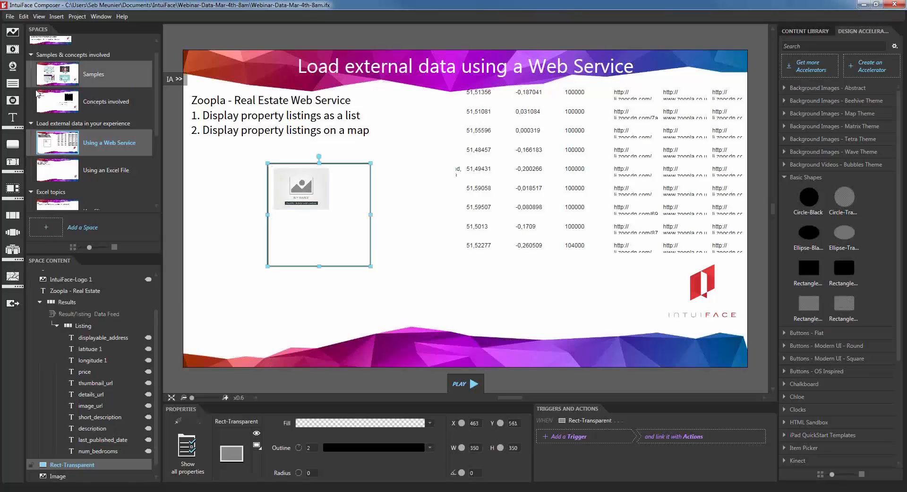
click(16, 118)
drag(435, 215, 311, 236)
Step: Narrow the Text box to fit the square, then browse the image placeholder's image list without choosing
drag(406, 238, 365, 245)
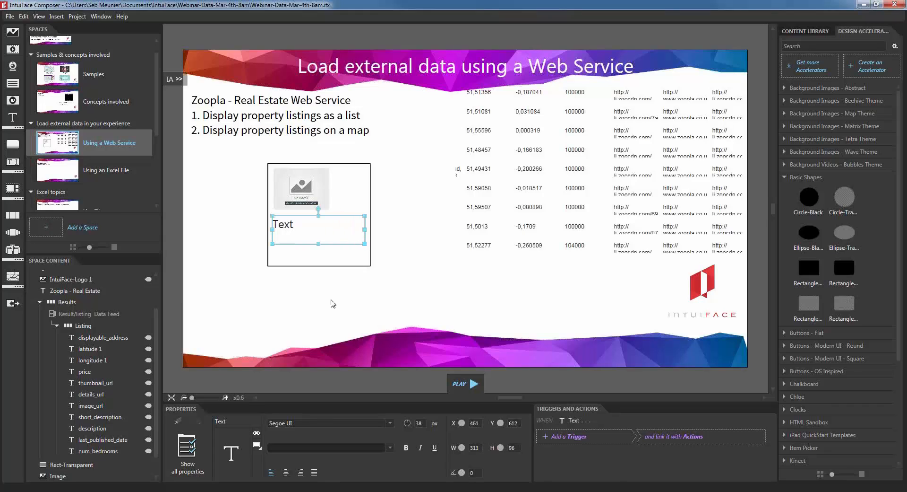
click(316, 190)
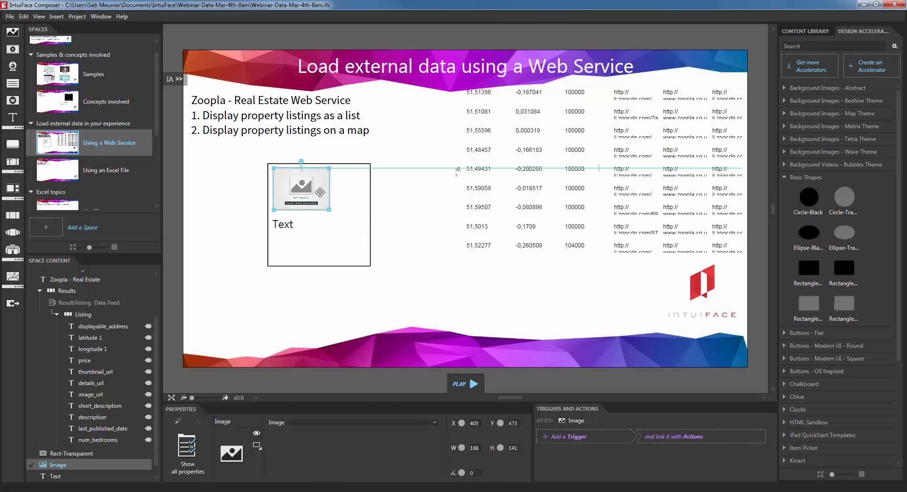
click(438, 423)
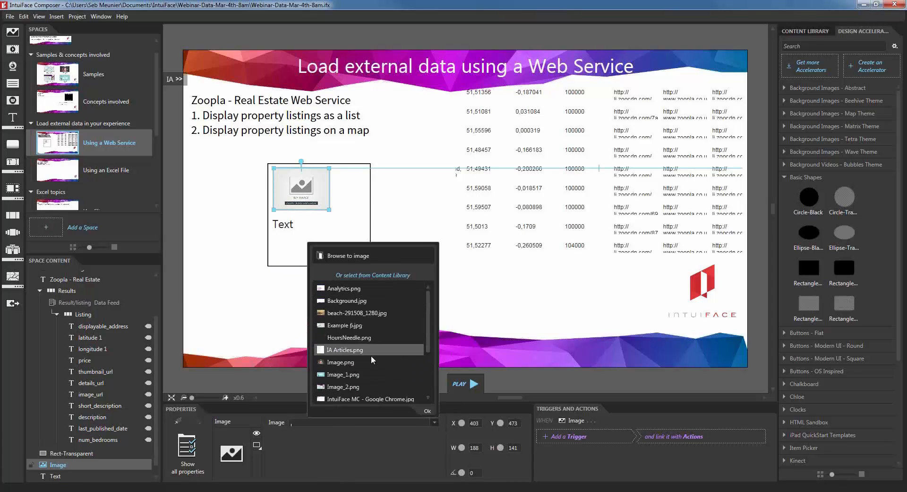
click(816, 31)
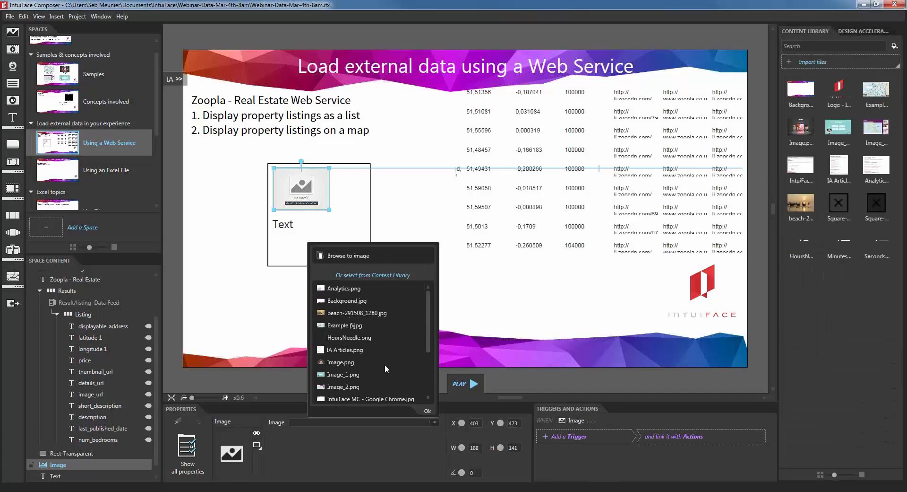
click(426, 411)
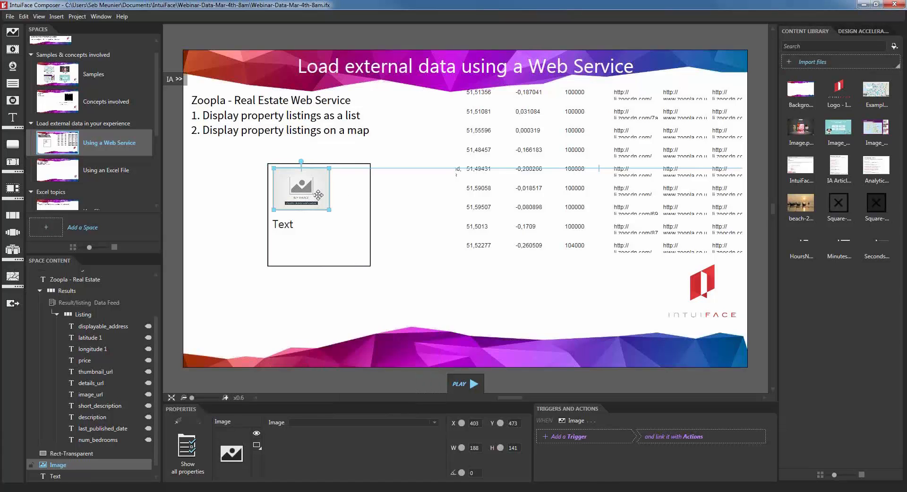
Step: Show Property Listings > Default > Results fields for the image's Image binding, then bring back RealEstate-Zoopla.ifd
click(187, 456)
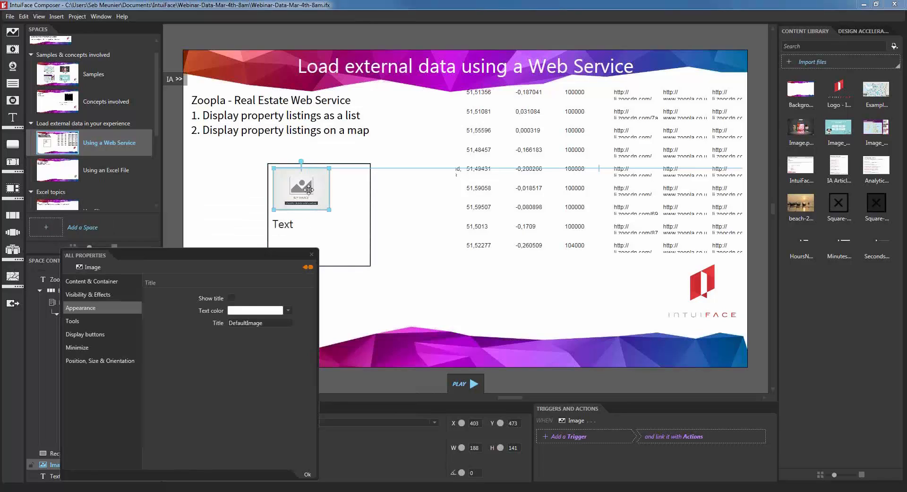
click(107, 282)
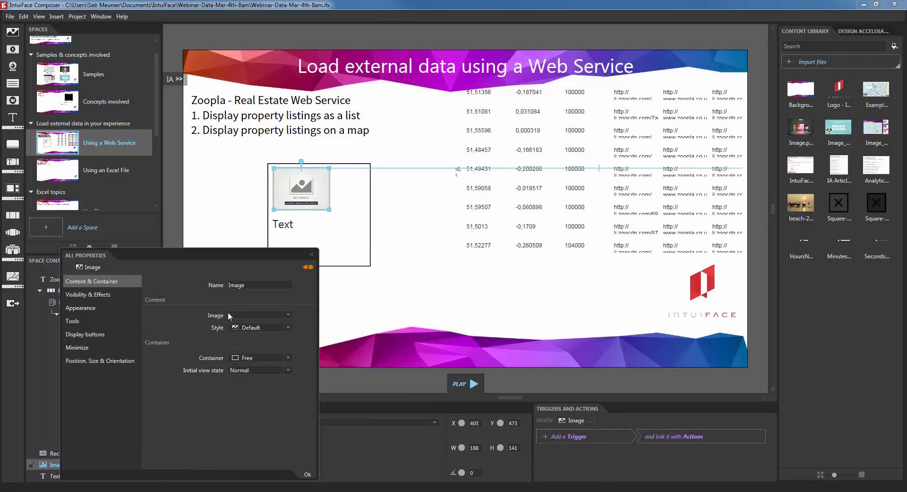
click(308, 267)
click(324, 271)
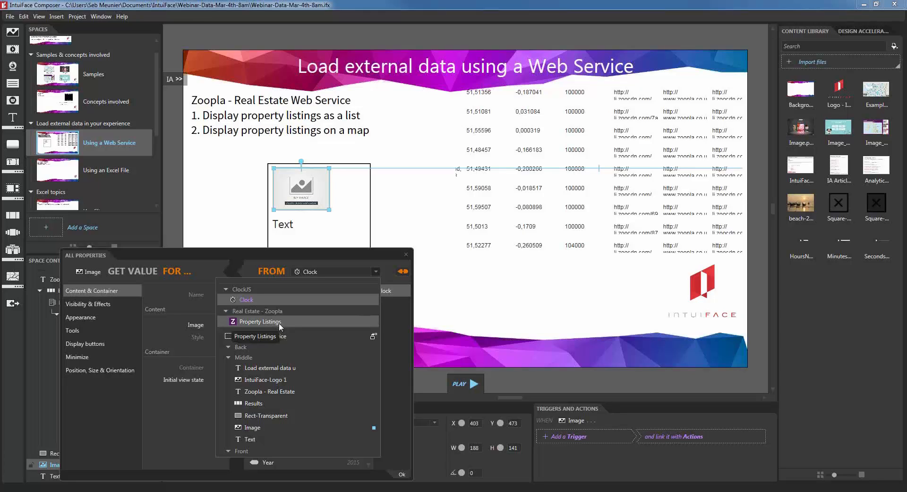
click(279, 322)
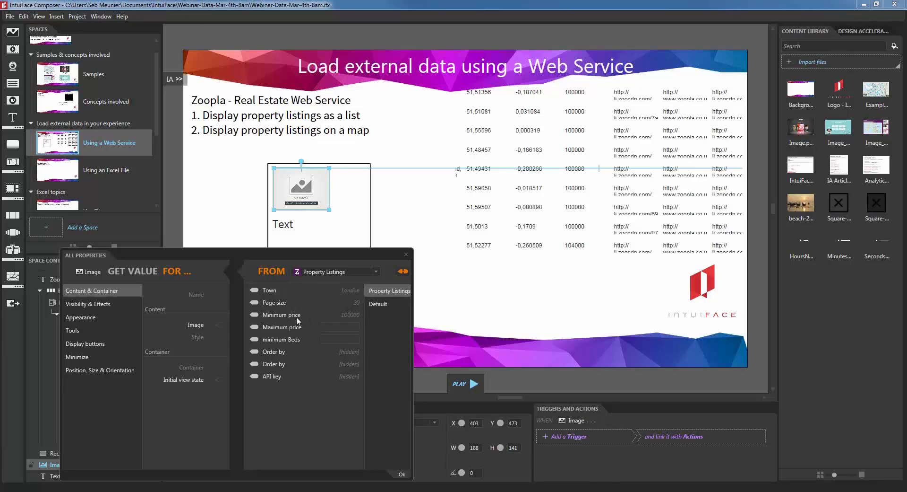
click(380, 305)
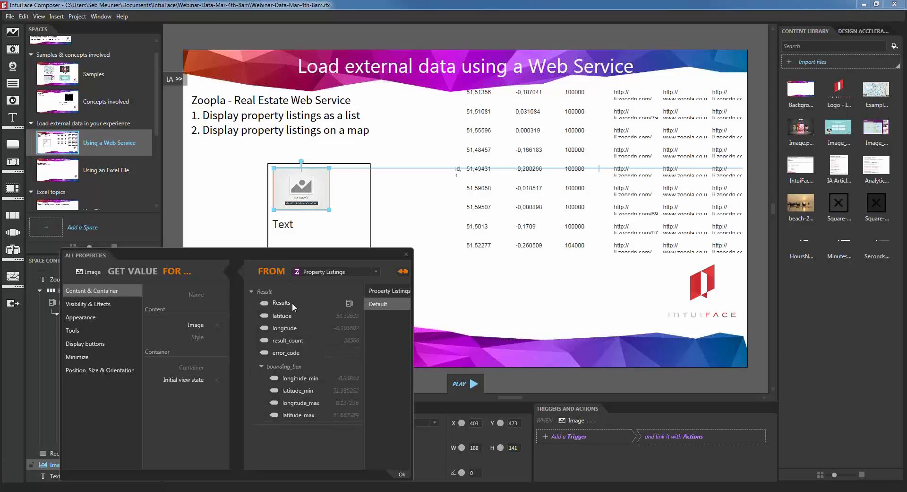
click(351, 303)
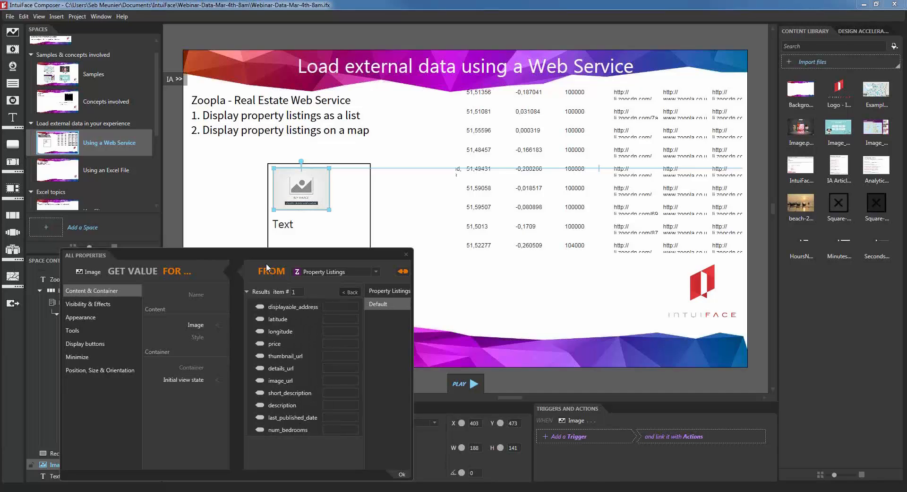
drag(340, 251, 734, 127)
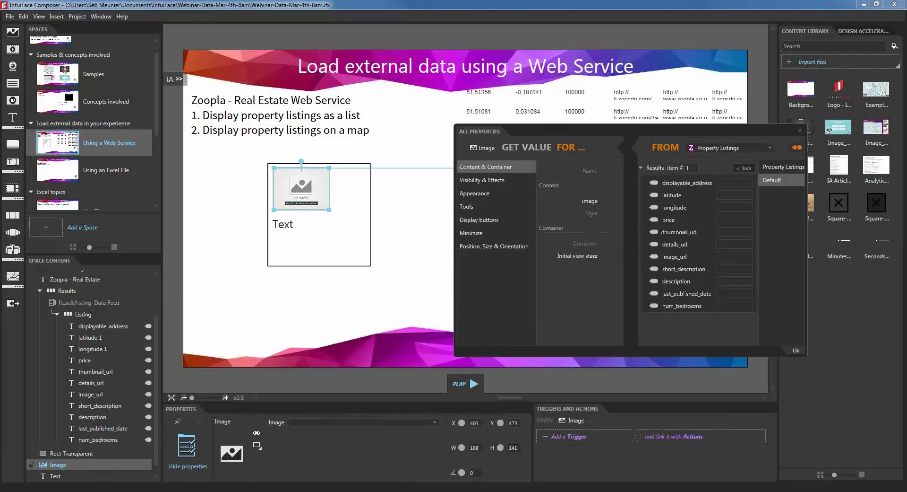
click(253, 491)
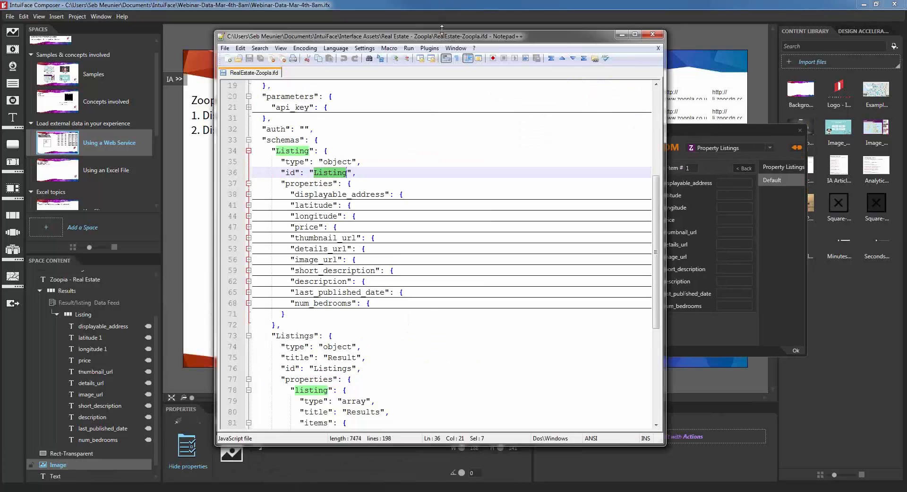
Step: Review the Listing schema fields displayable_address and latitude in RealEstate-Zoopla.ifd, then minimize Notepad++
drag(444, 39, 295, 44)
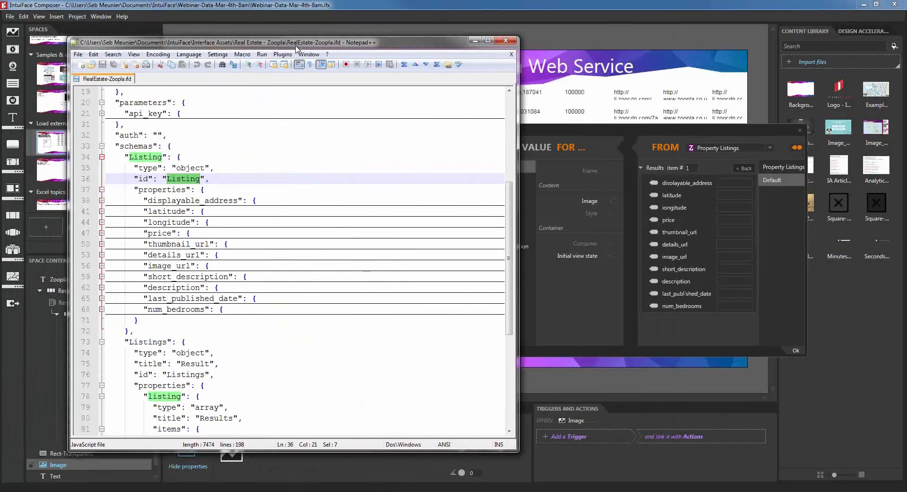
click(294, 225)
click(146, 167)
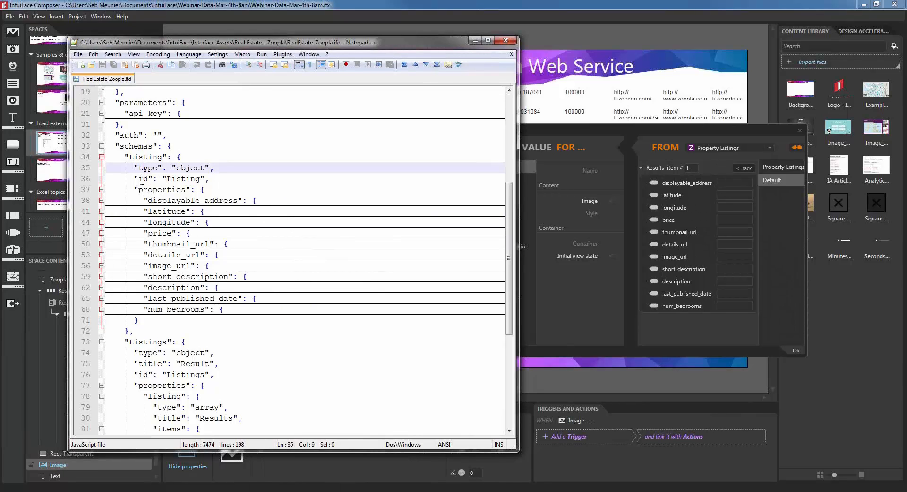
double_click(179, 201)
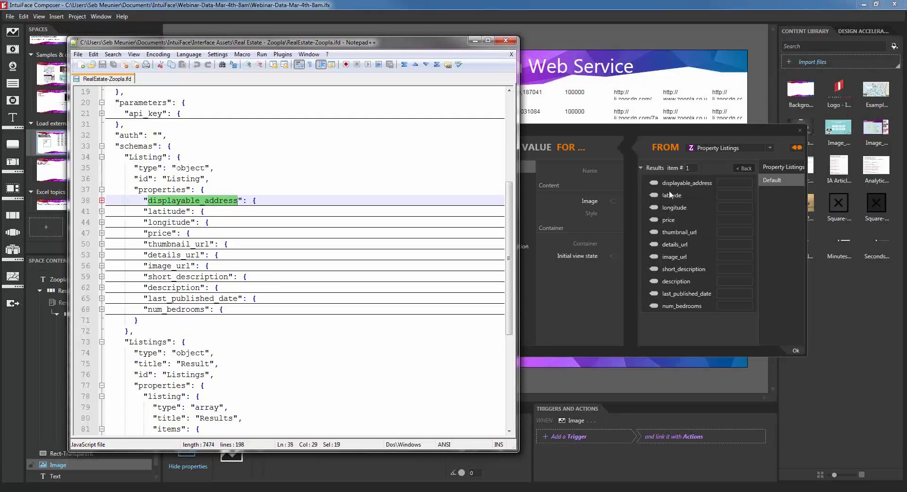
click(204, 211)
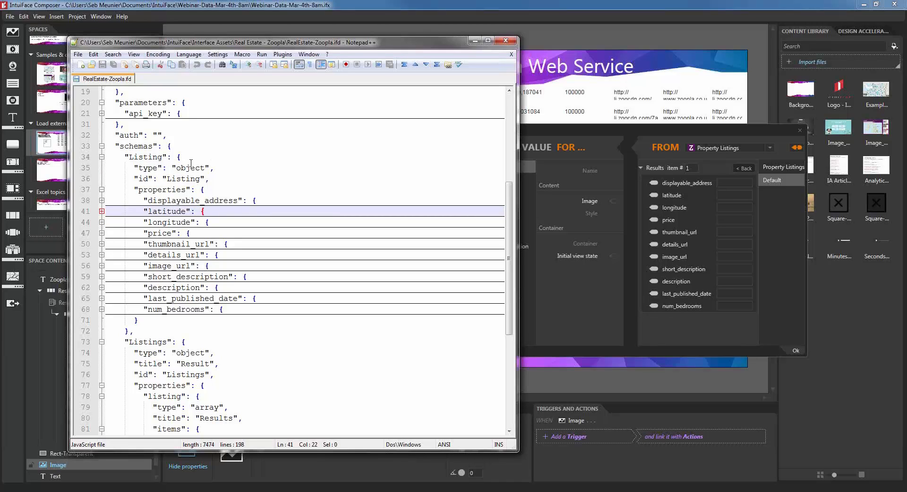
click(474, 41)
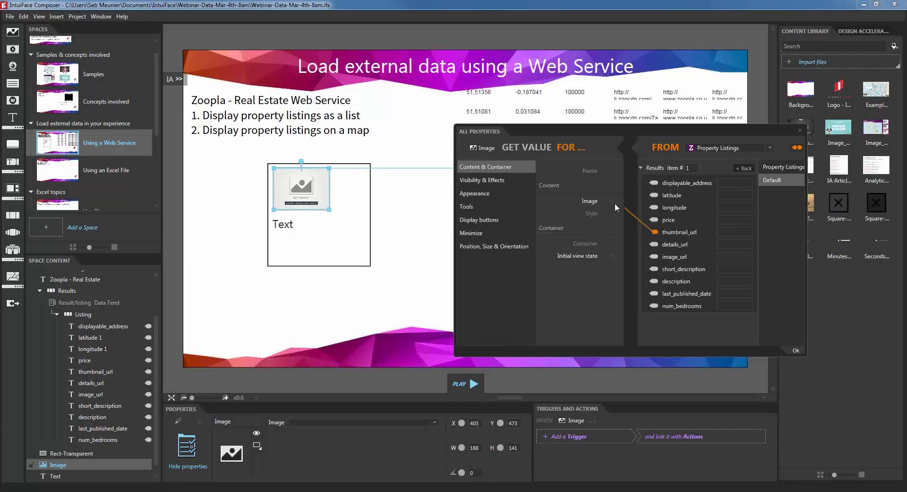
Step: Rebind the card image's Image property from thumbnail_url to image_url so a house photo appears
drag(615, 203, 613, 201)
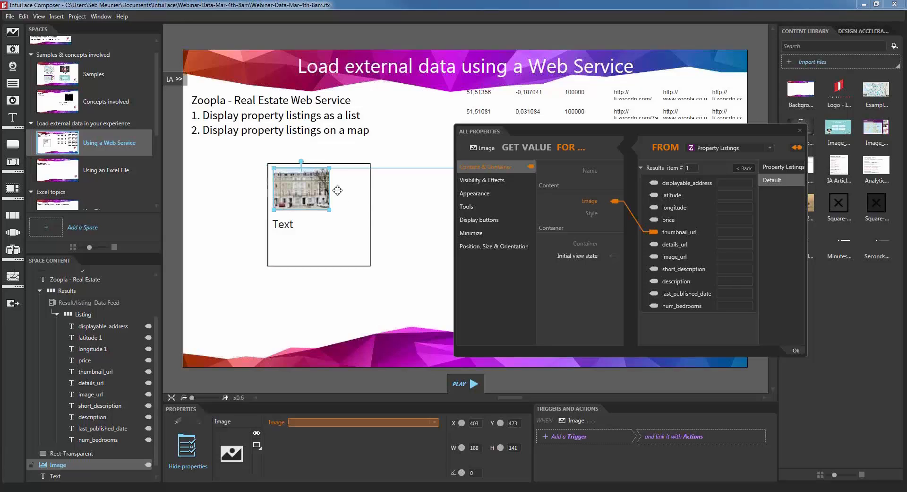
drag(655, 256, 614, 202)
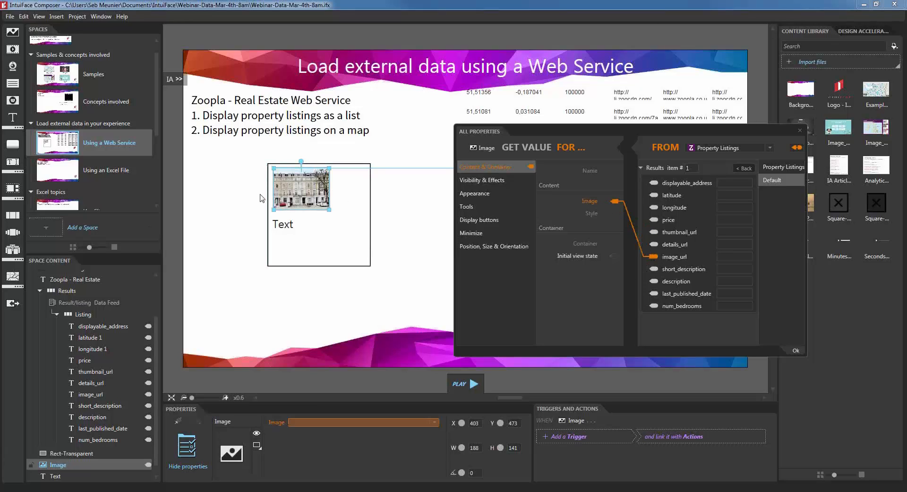
scroll(302, 201, up, 5)
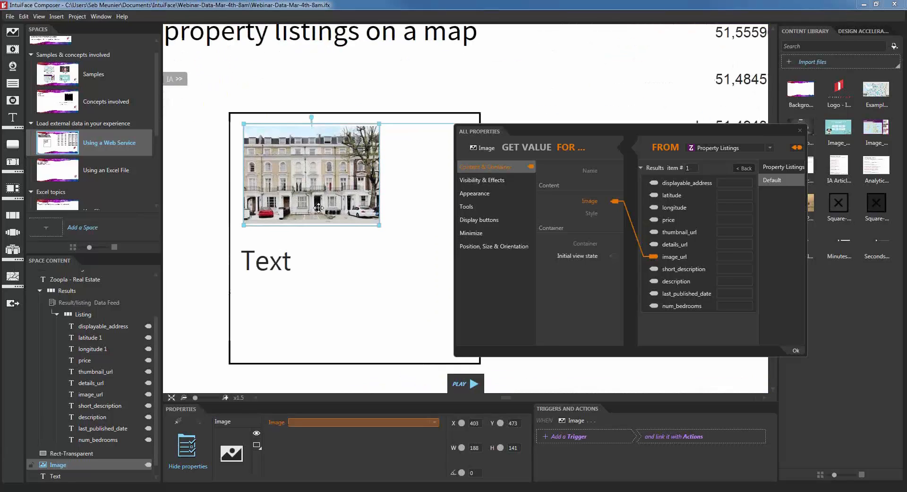
scroll(319, 207, down, 5)
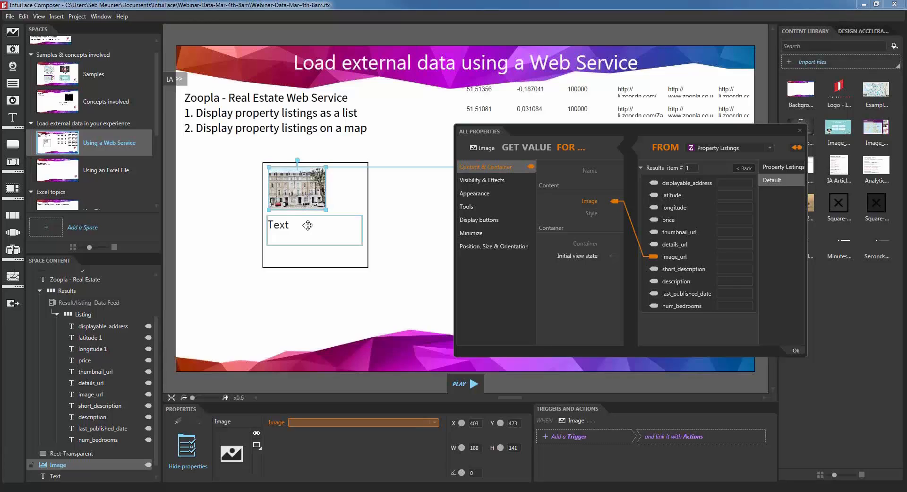
click(308, 225)
Step: Bind the Text item to the Default results' displayable_address field and set its font size to 24
click(477, 191)
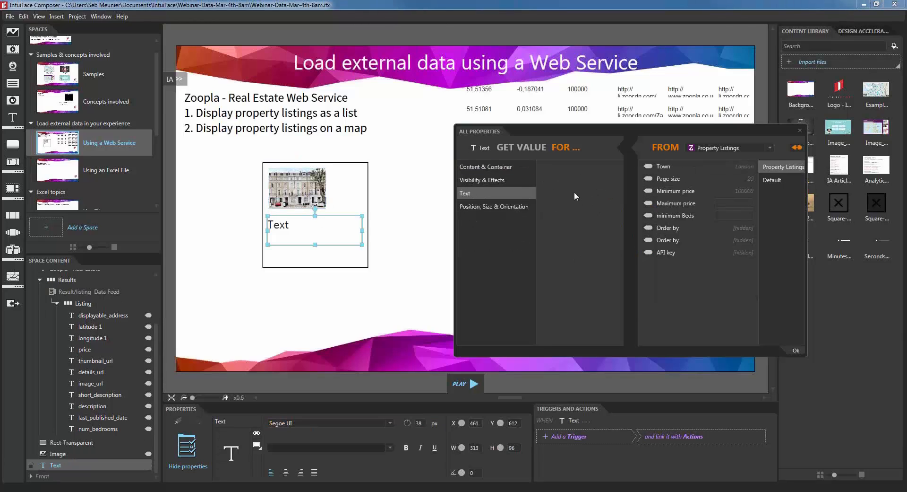
click(779, 179)
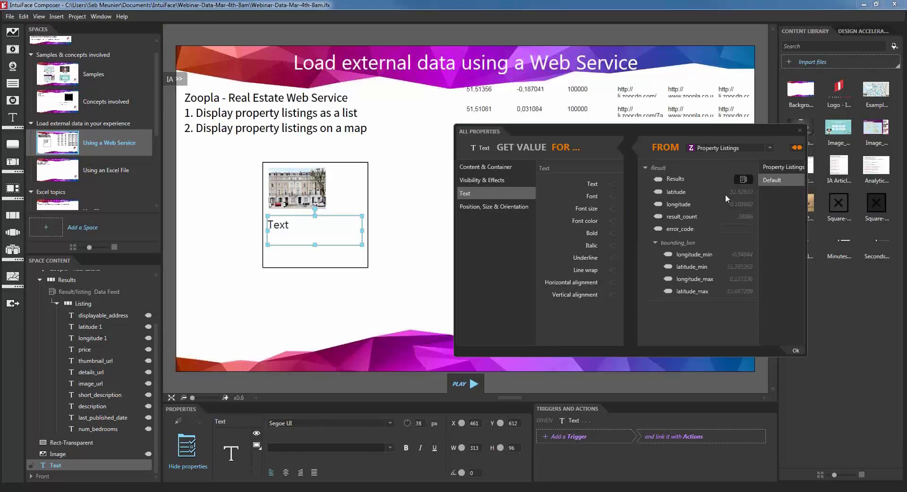
drag(654, 182, 615, 184)
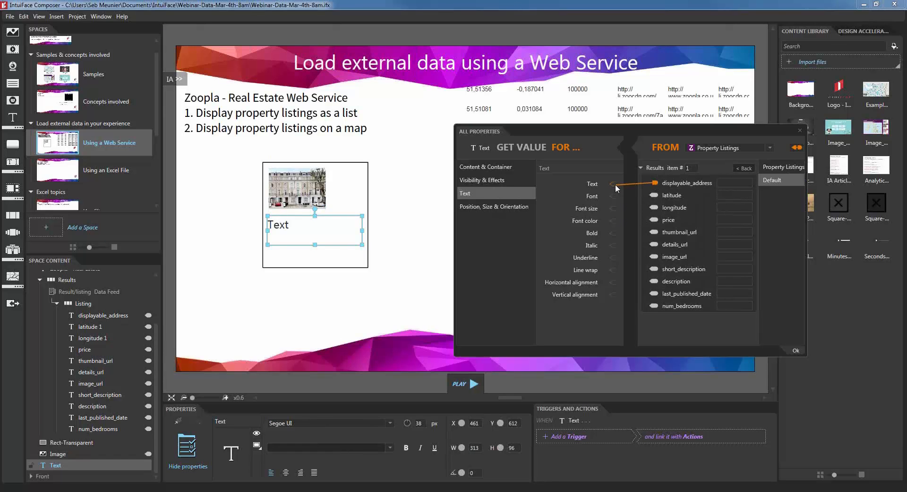
double_click(418, 422)
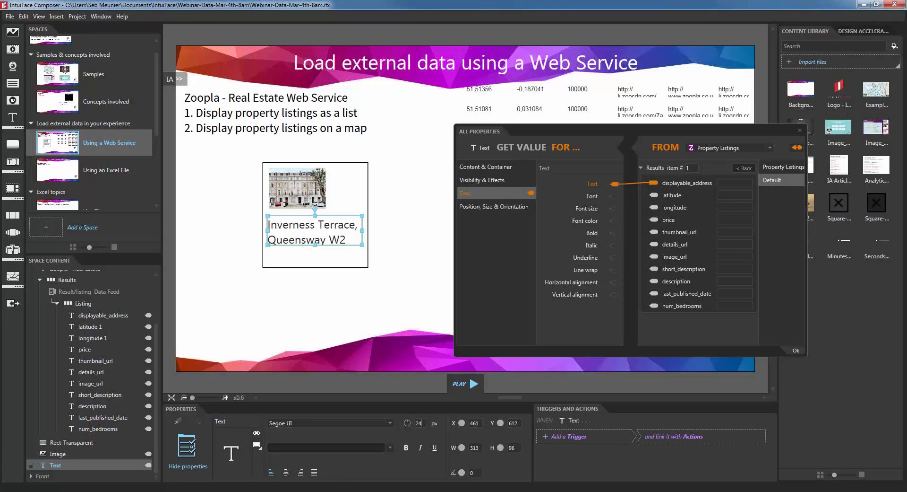
text(24)
key(Return)
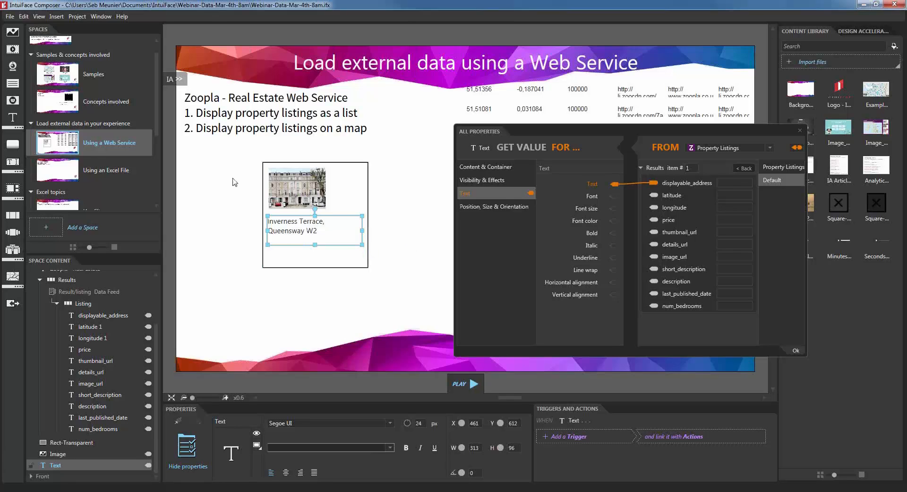
Step: Duplicate the address text, place the copy right of the photo and make it narrower
right_click(304, 231)
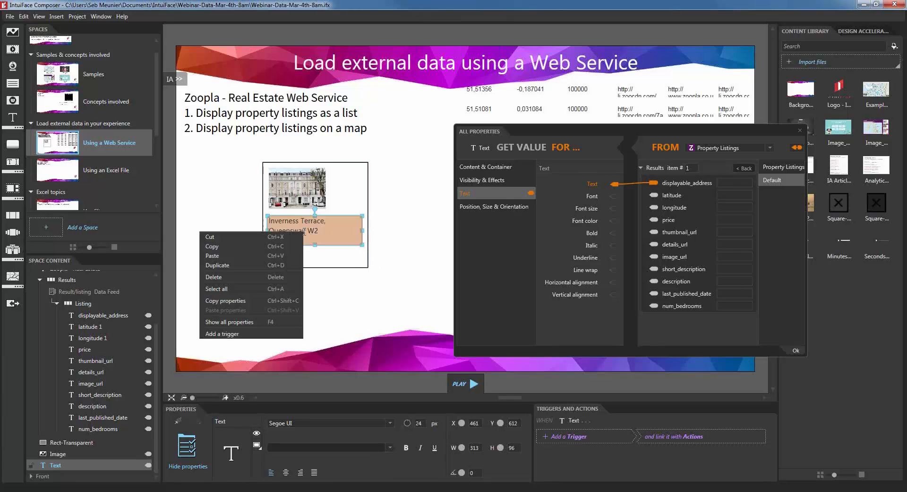
click(245, 265)
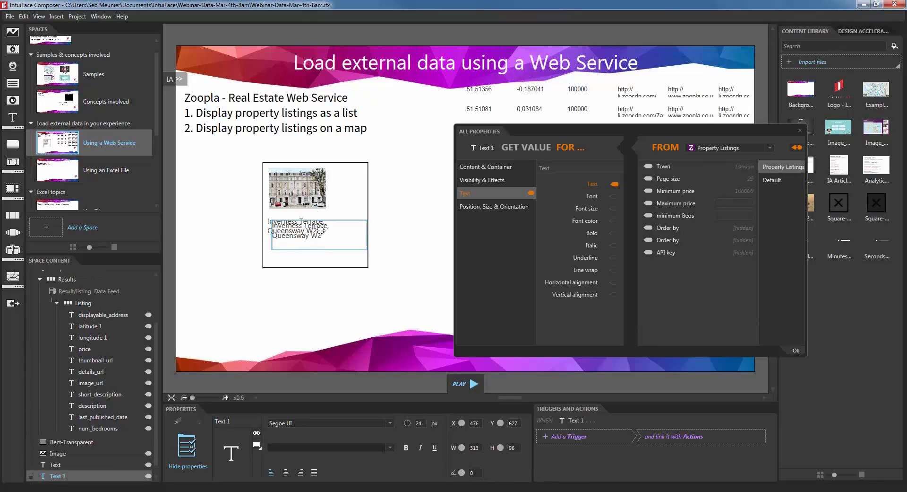
drag(305, 241, 364, 194)
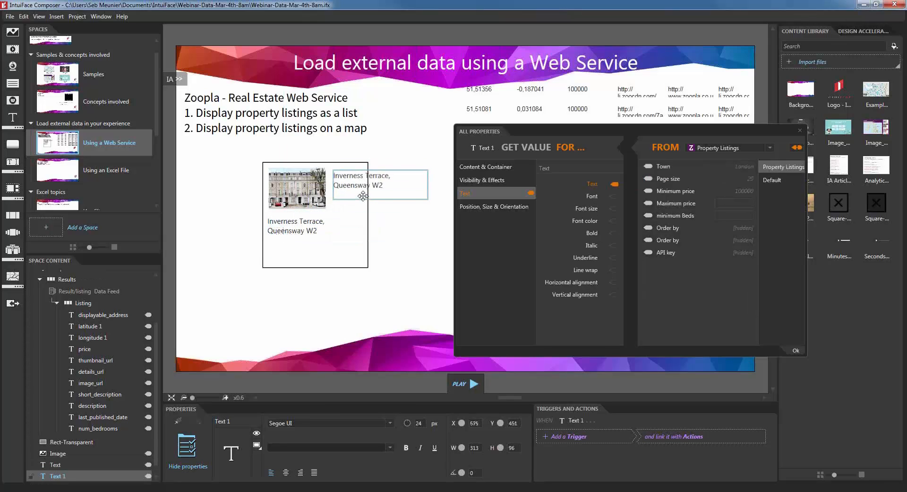
drag(428, 197, 365, 200)
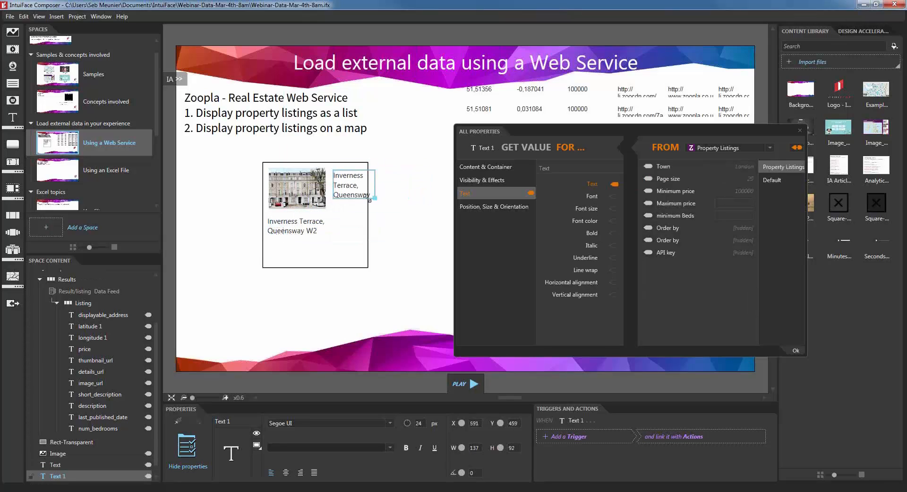
Step: Bind the copied text to the price field so it shows 100000, widening the box leftward
click(773, 180)
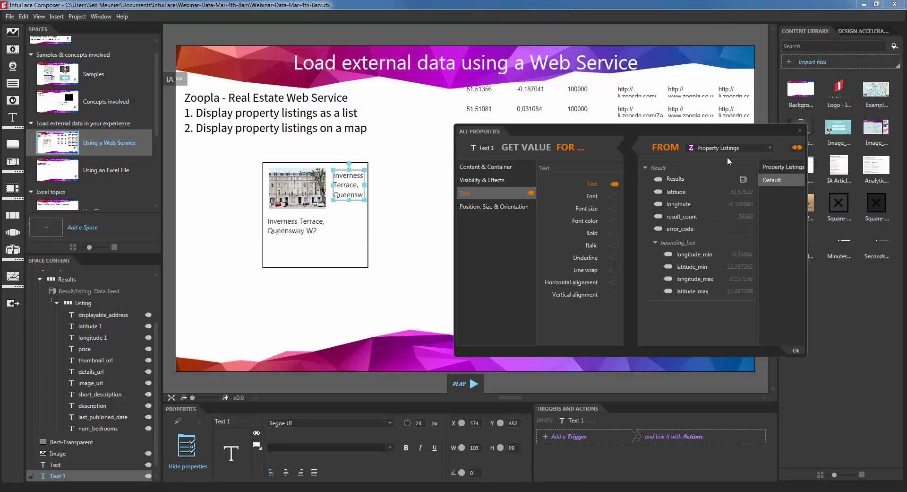
click(741, 178)
drag(654, 182, 623, 184)
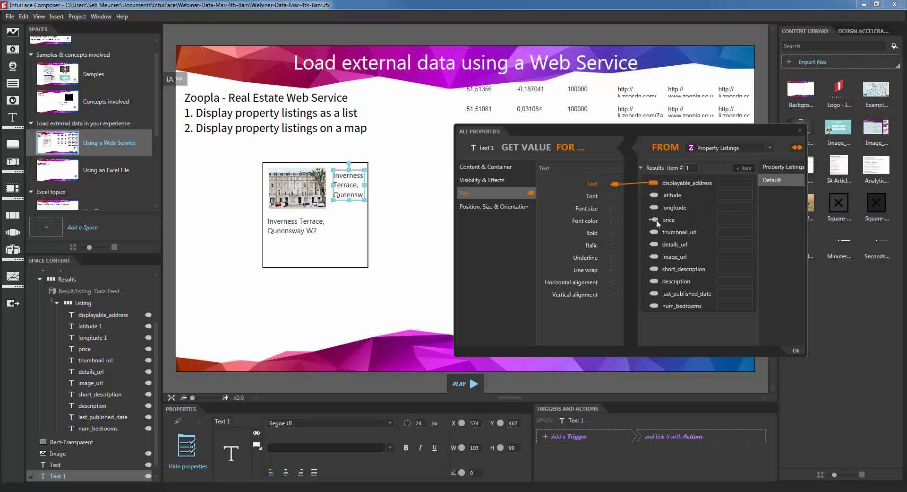
drag(658, 221, 618, 188)
drag(333, 184, 330, 186)
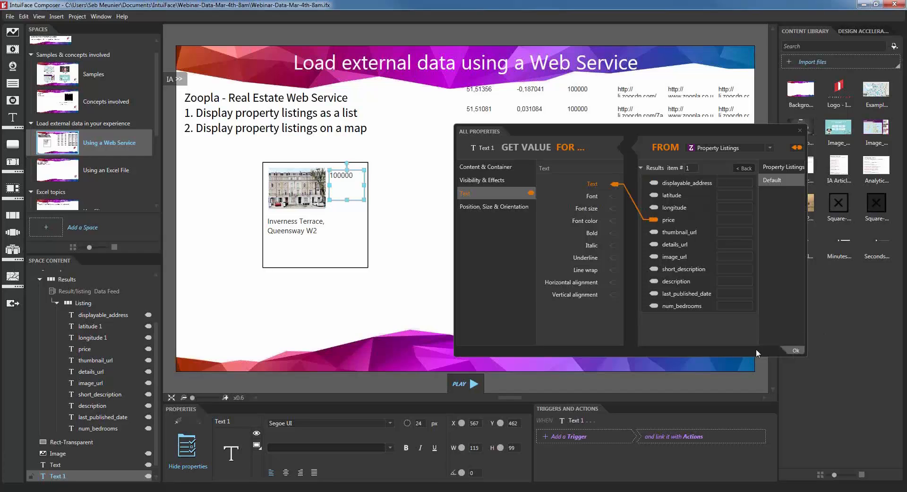
scroll(357, 193, up, 5)
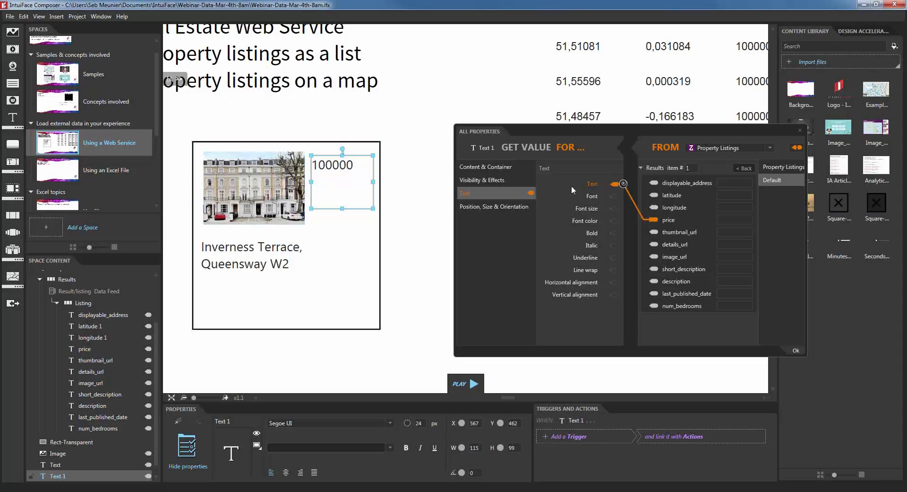
Step: Add a Number Format converter with format $0,0 and English - United Kingdom, showing £ 100,000
click(623, 184)
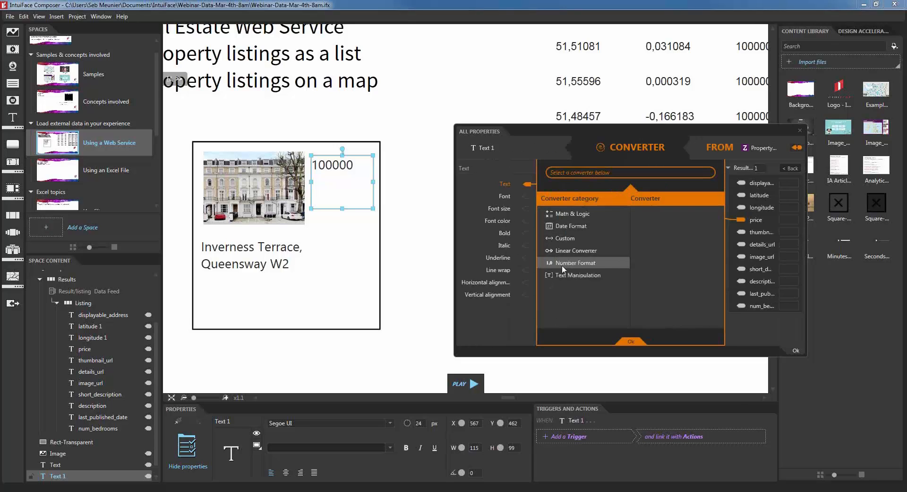
click(599, 262)
click(646, 215)
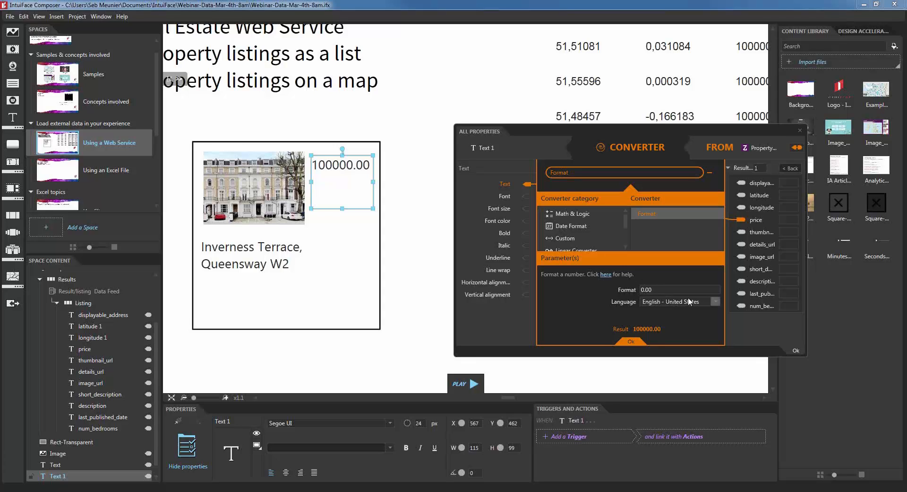
text($)
key(BackSpace)
text(,)
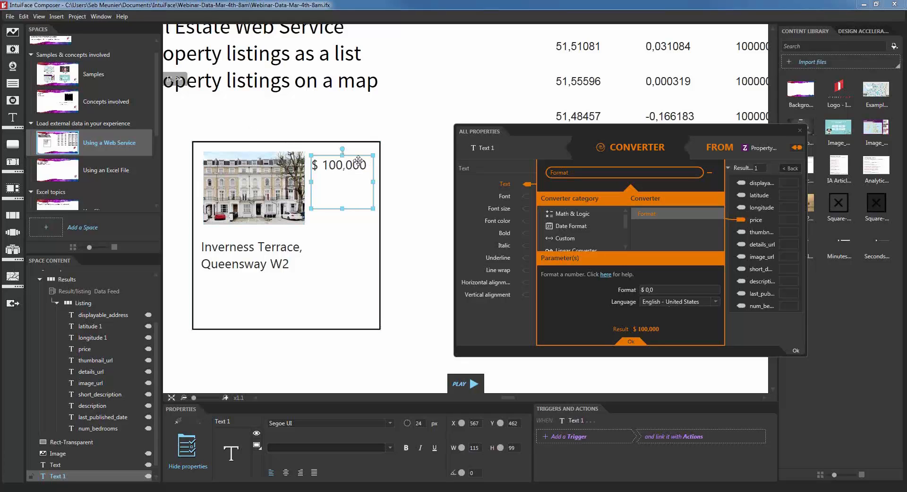
click(673, 301)
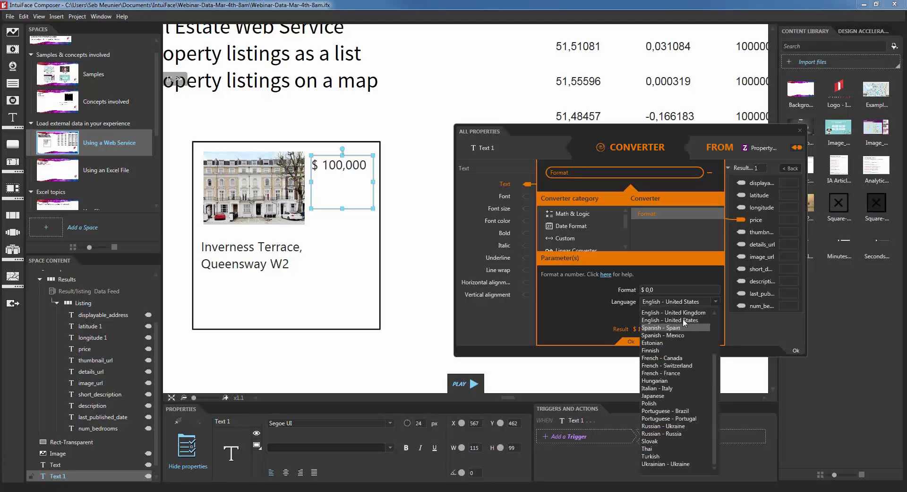
click(692, 313)
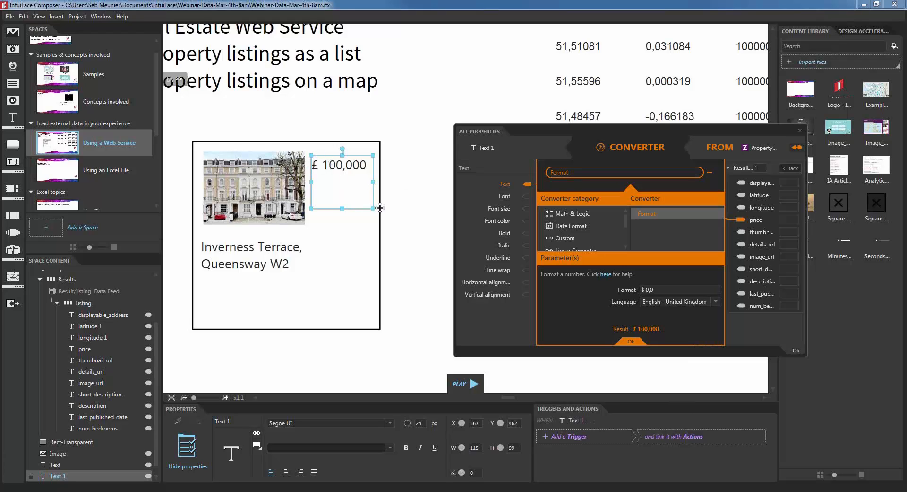
drag(373, 206, 372, 180)
click(796, 350)
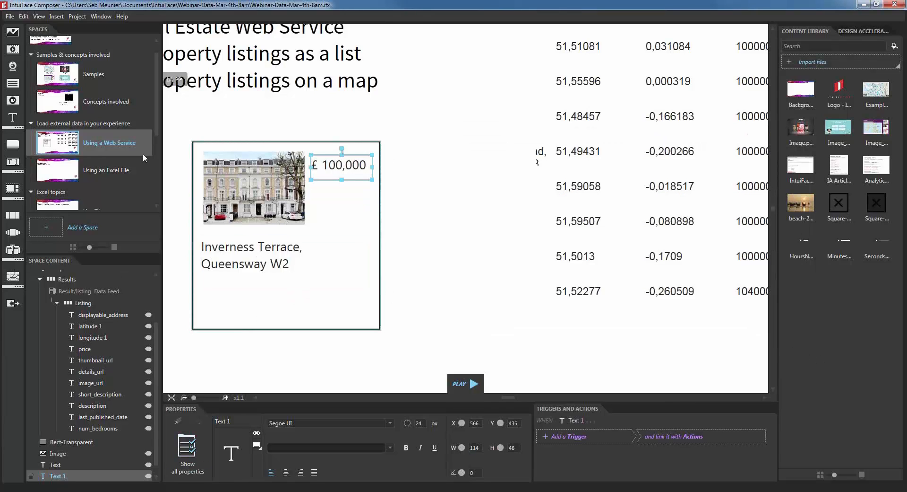
Step: Add a 'More details' button with font size 24, resized and placed inside the listing card
click(15, 151)
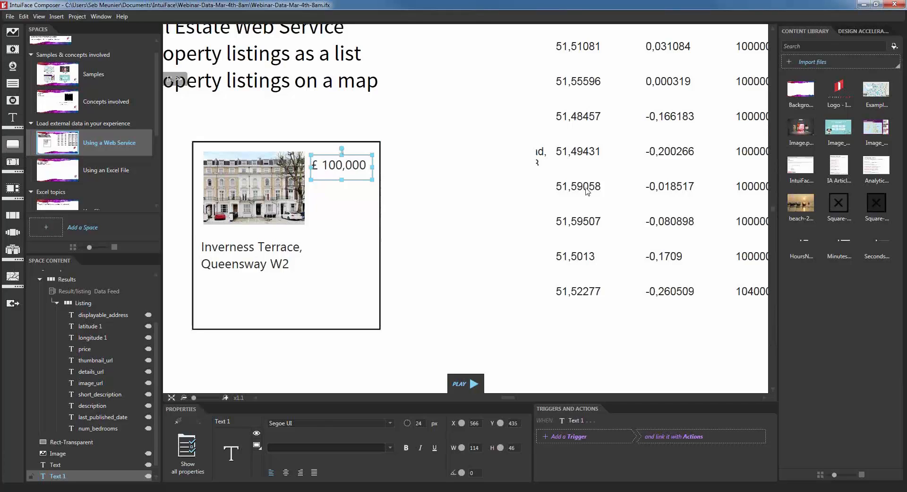
drag(538, 218, 299, 267)
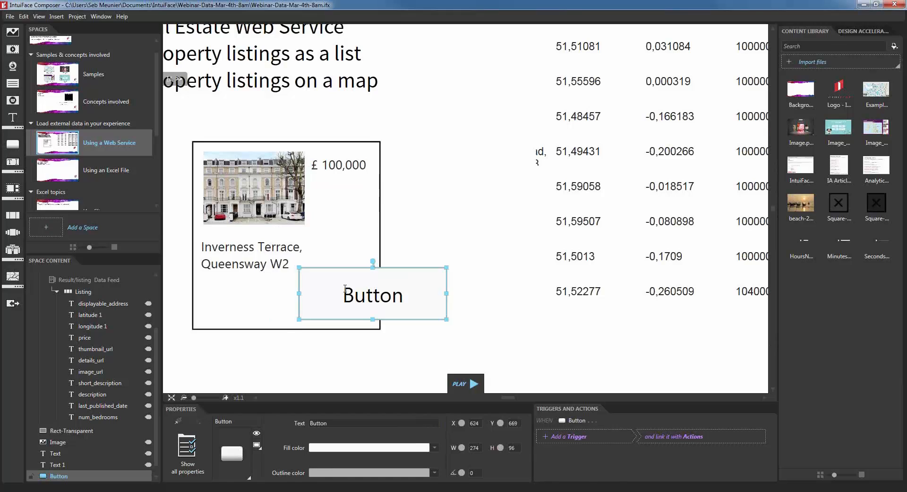
text(Mo)
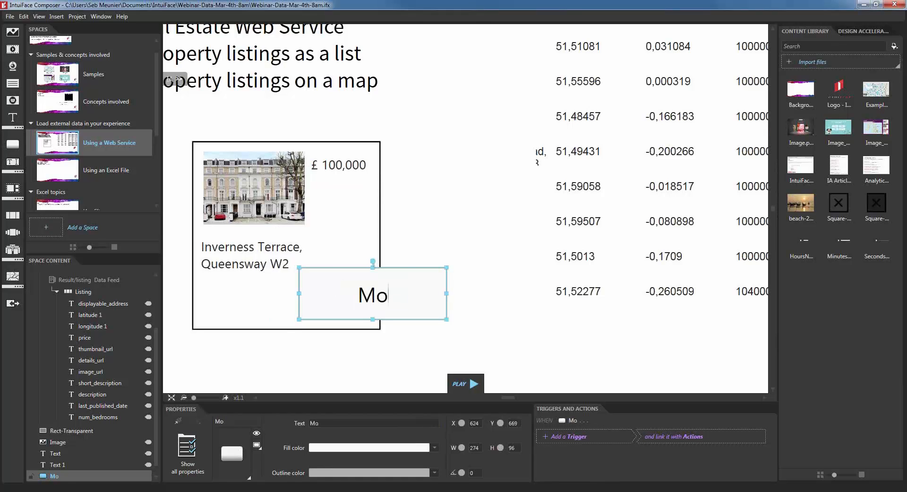
text(re details)
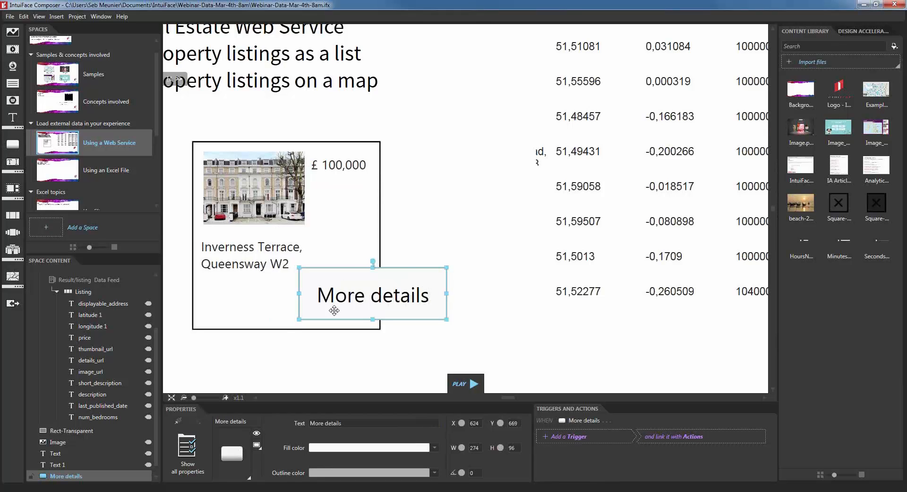
click(190, 449)
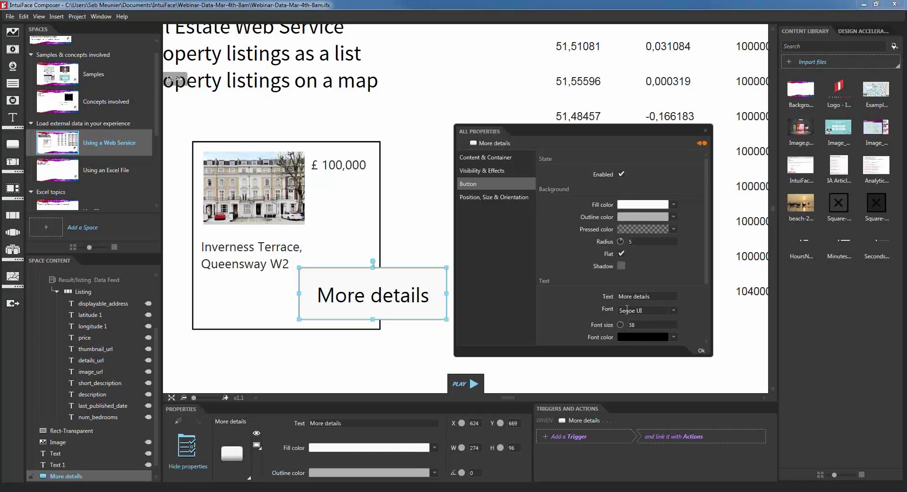
text(24)
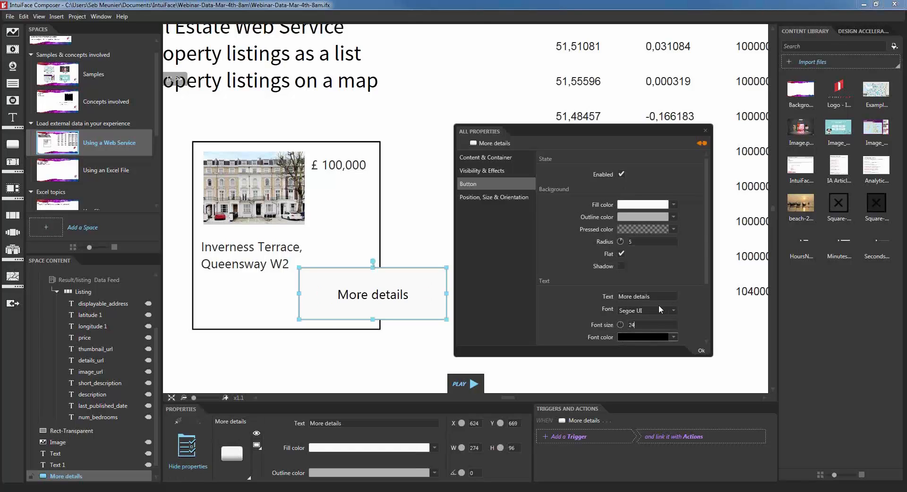
drag(299, 267, 336, 287)
drag(350, 318, 273, 318)
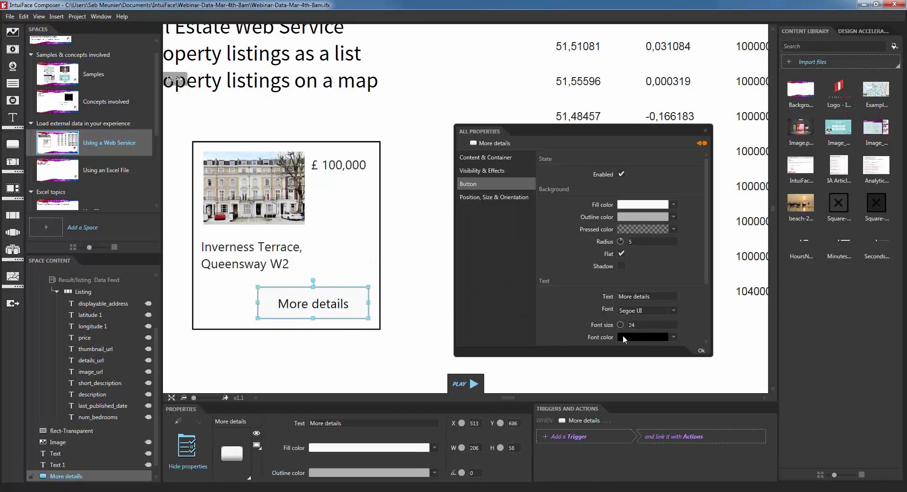
Step: Close the full property list, fit the whole slide into view and clear the selection
click(702, 350)
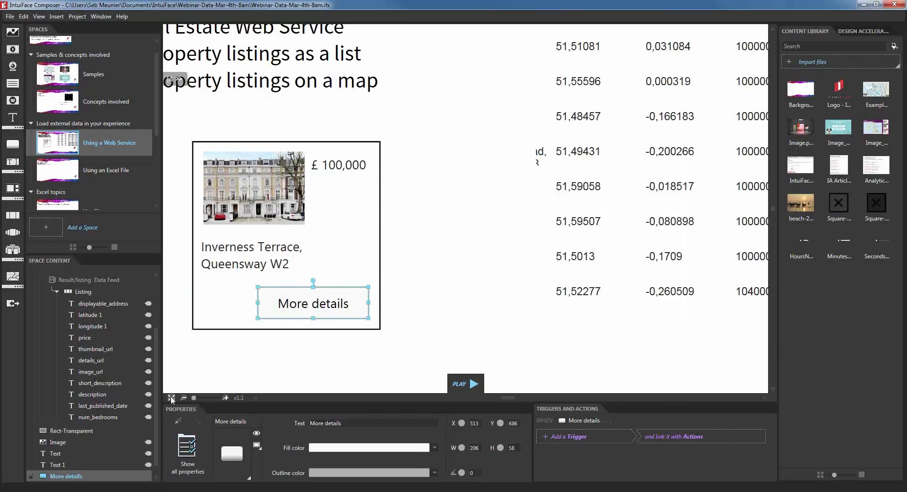
click(171, 397)
click(379, 301)
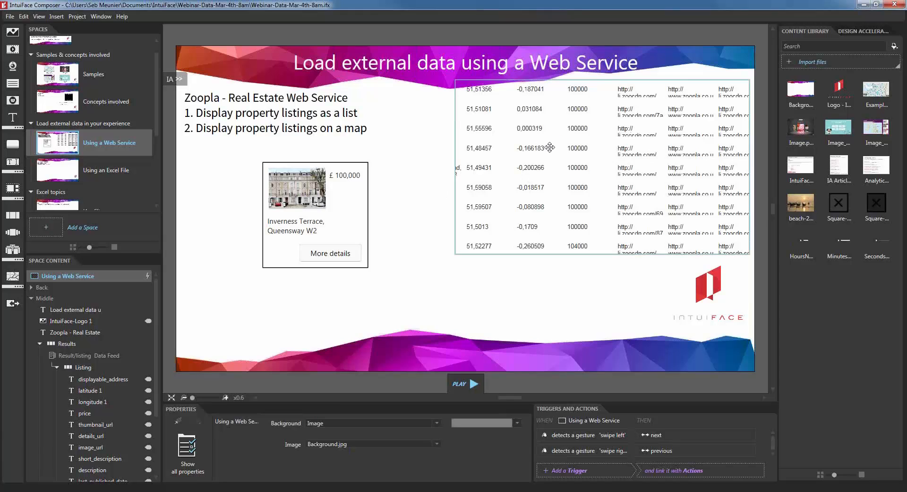
click(236, 148)
Step: Select all the listing card's elements and add them into one group
click(246, 162)
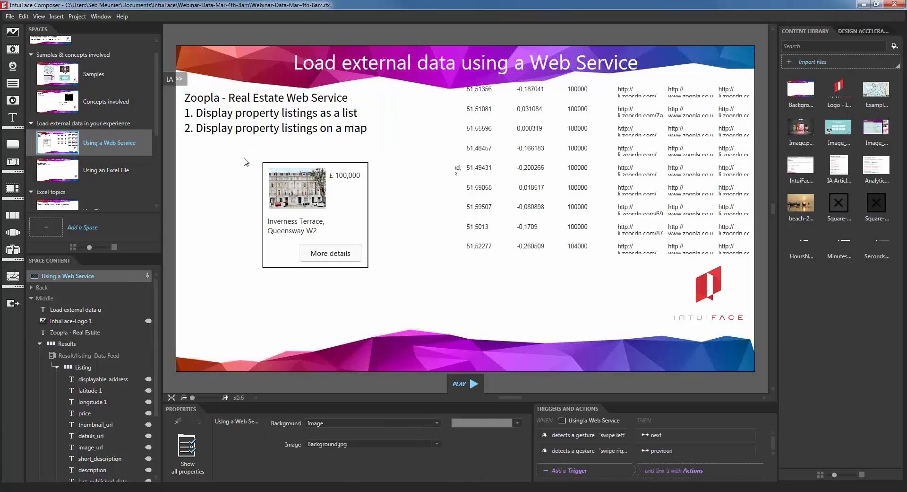
click(306, 208)
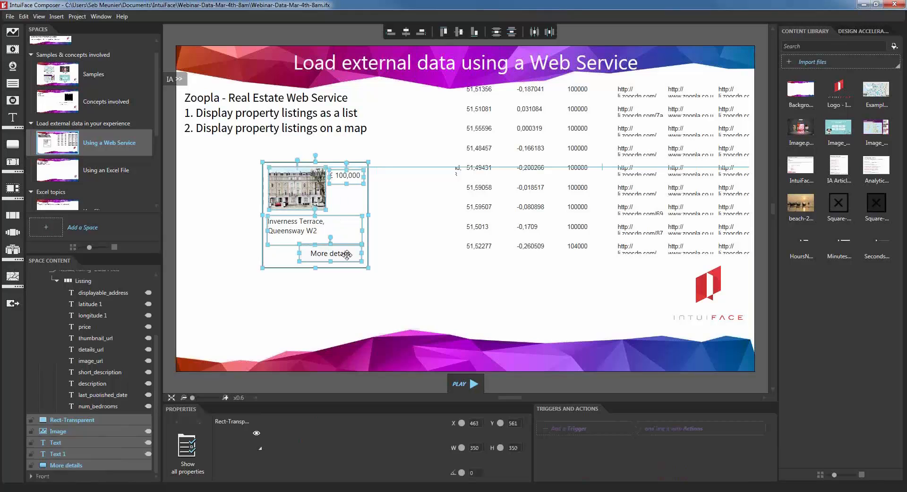
right_click(305, 194)
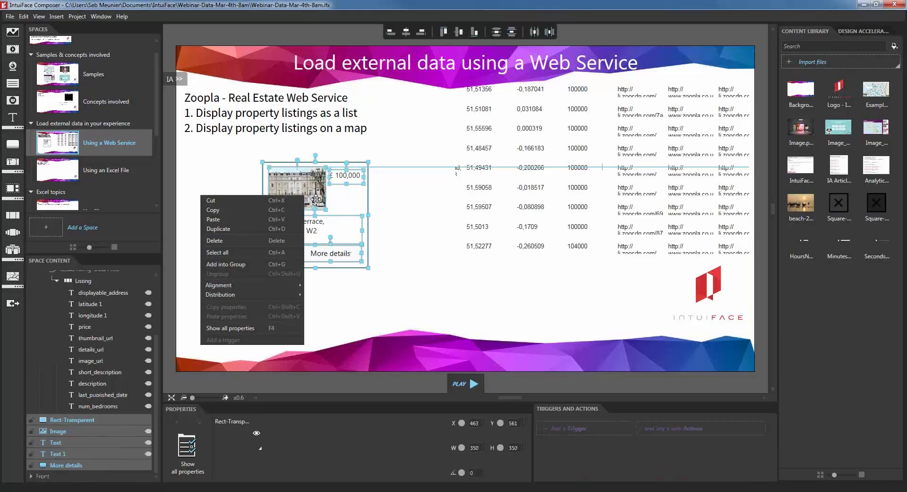
click(273, 268)
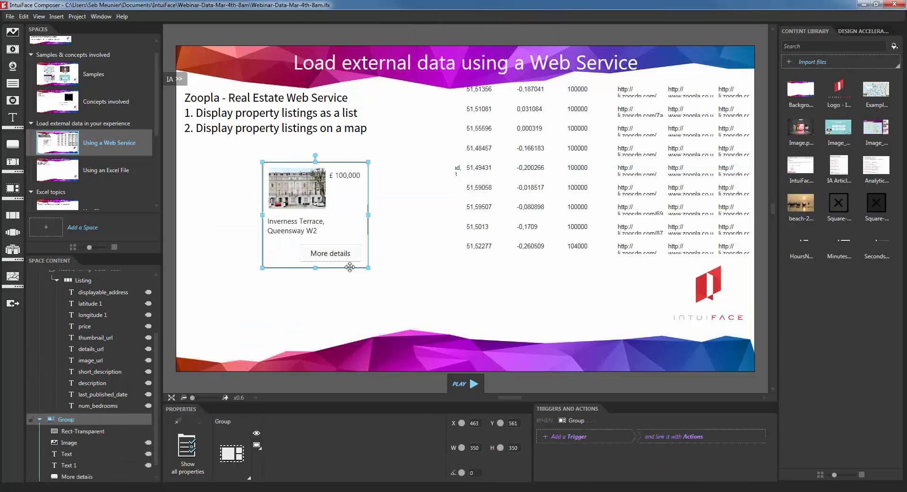
Step: Rename the new group to 'My Data Template' in Space Content
click(80, 430)
click(98, 441)
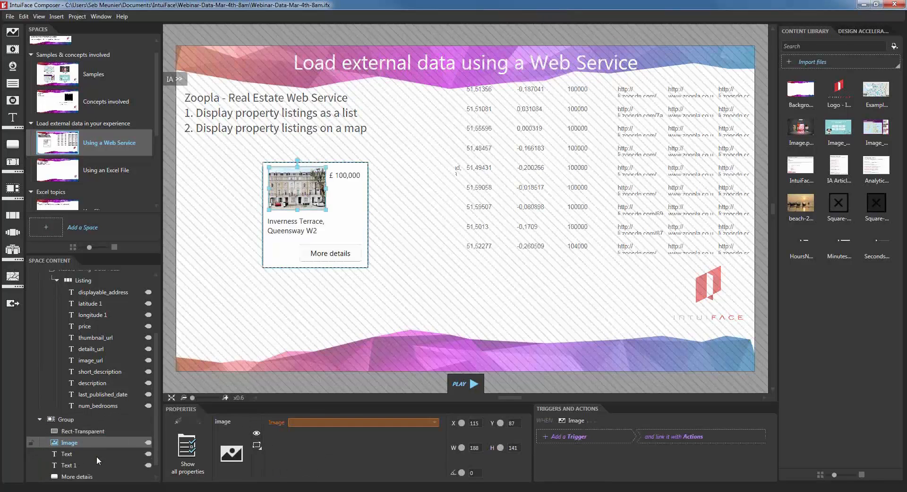
mouse_move(149, 442)
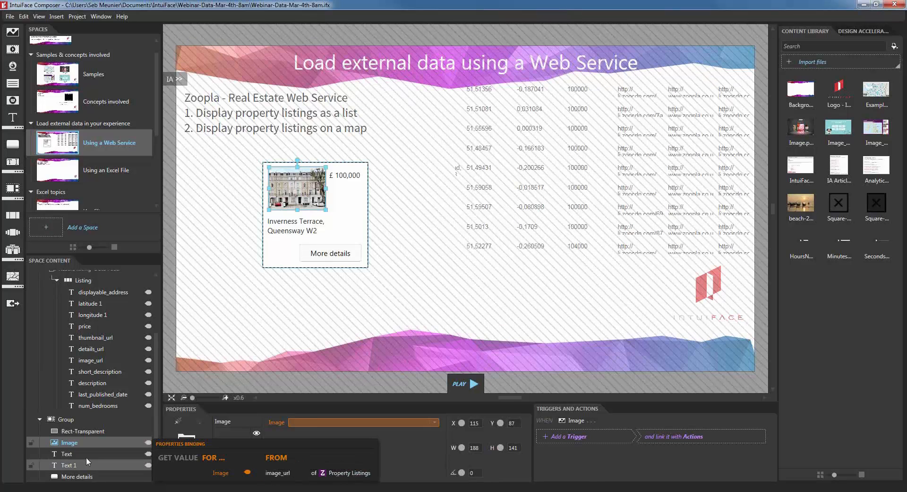
click(66, 420)
click(66, 419)
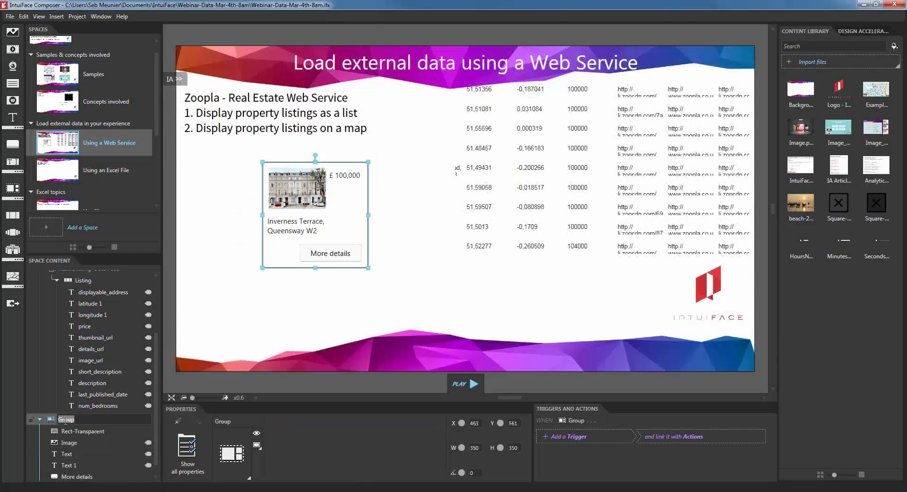
text(My Data te)
key(Delete)
text(T)
key(Return)
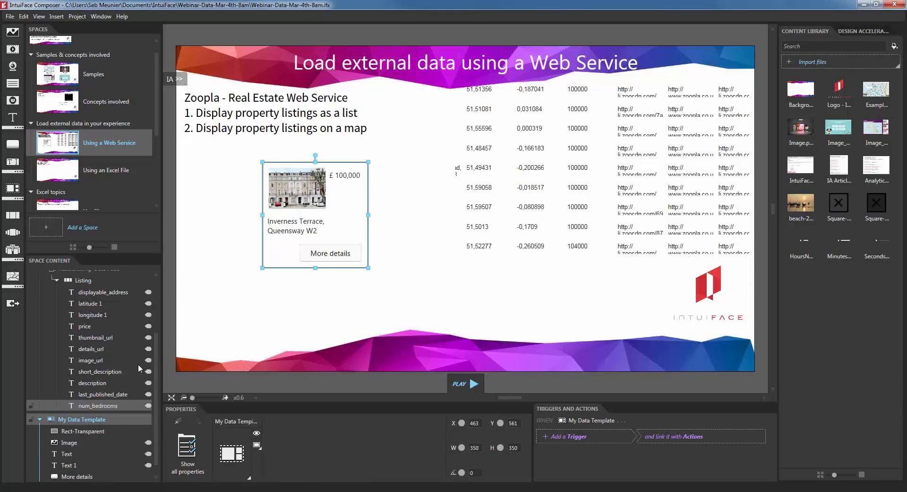
click(57, 280)
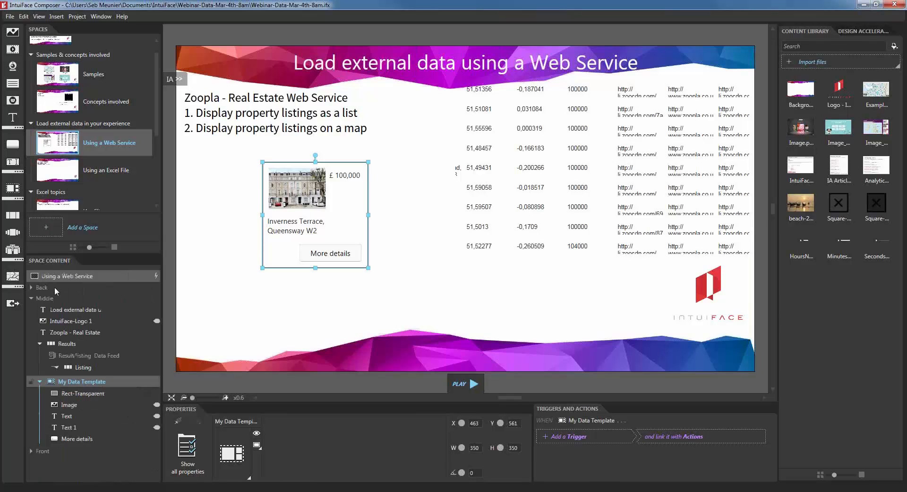
Step: Drop My Data Template into the Results data feed as its item design and enlarge the Results list
click(66, 344)
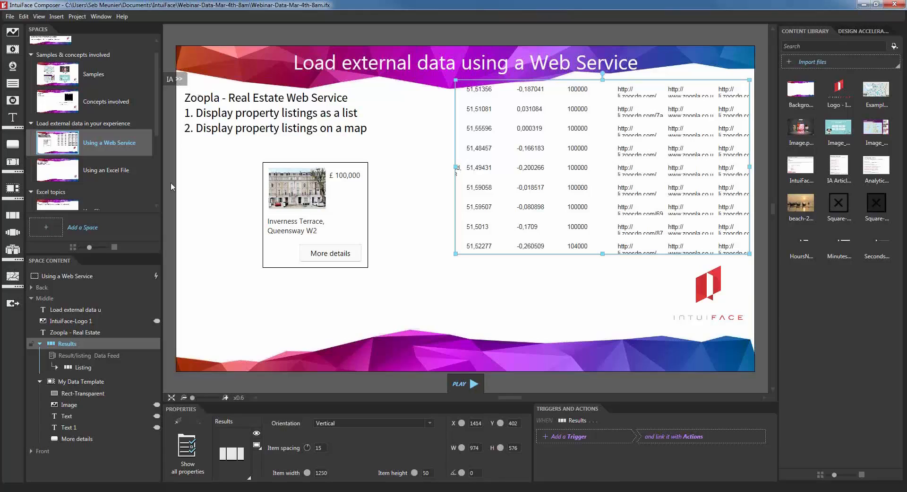
click(77, 381)
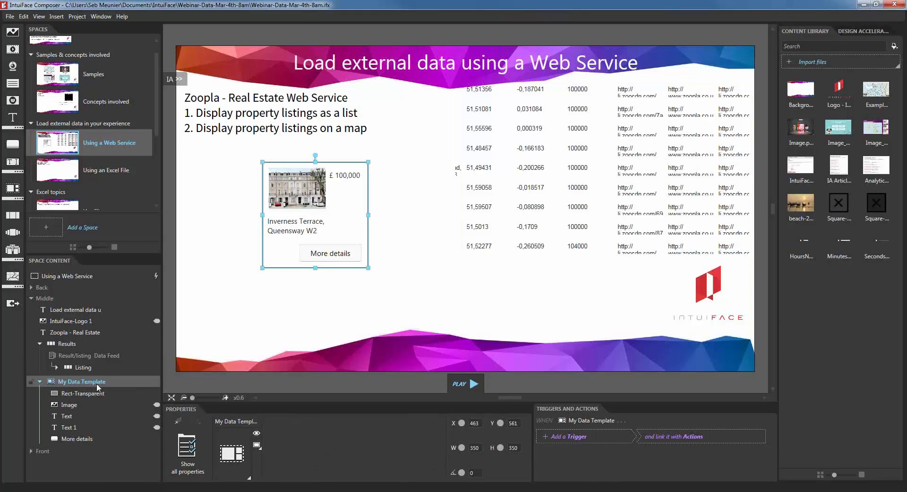
drag(95, 384, 104, 353)
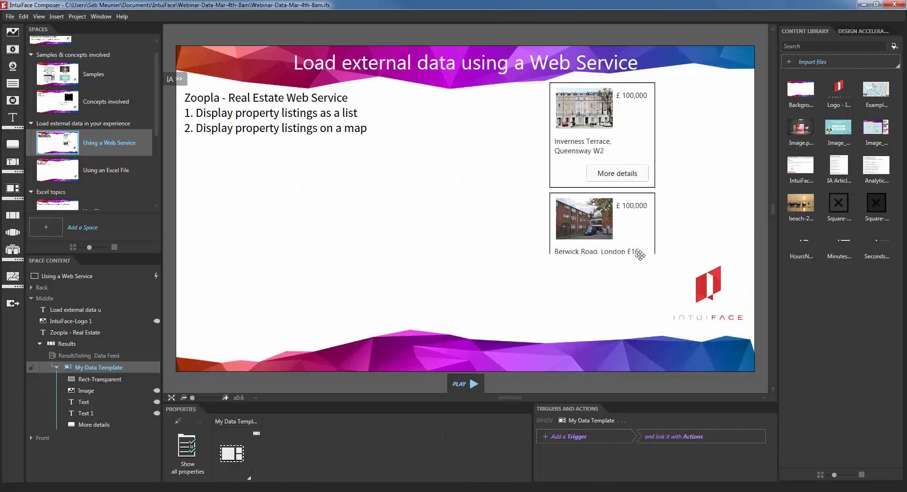
click(640, 255)
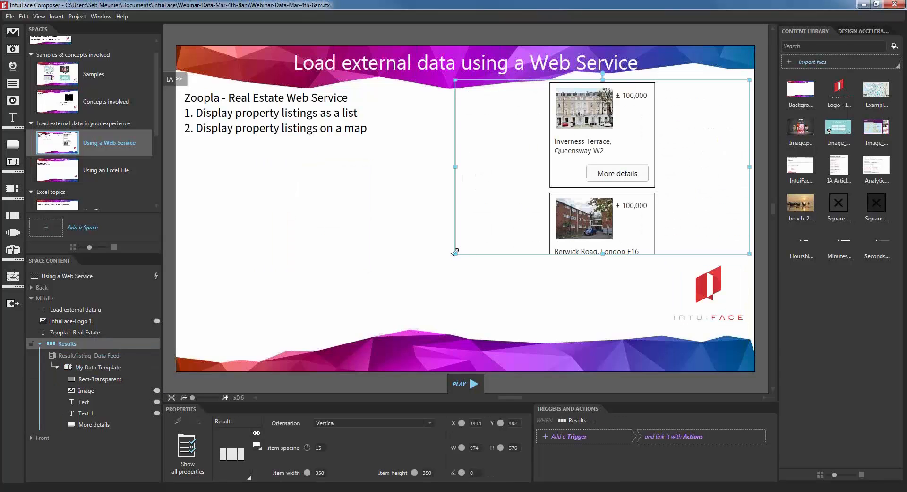
drag(455, 253, 203, 317)
Step: Set the Results list orientation to Horizontal and move the card row lower on the slide
click(340, 423)
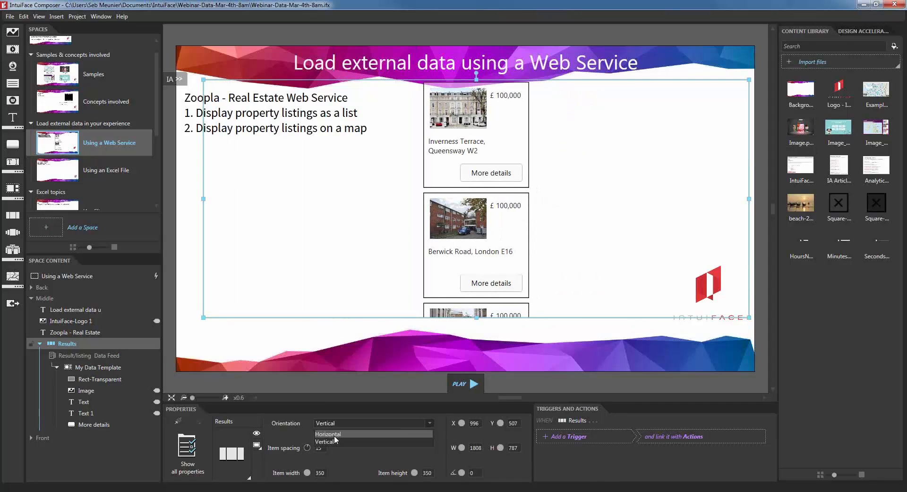
click(340, 433)
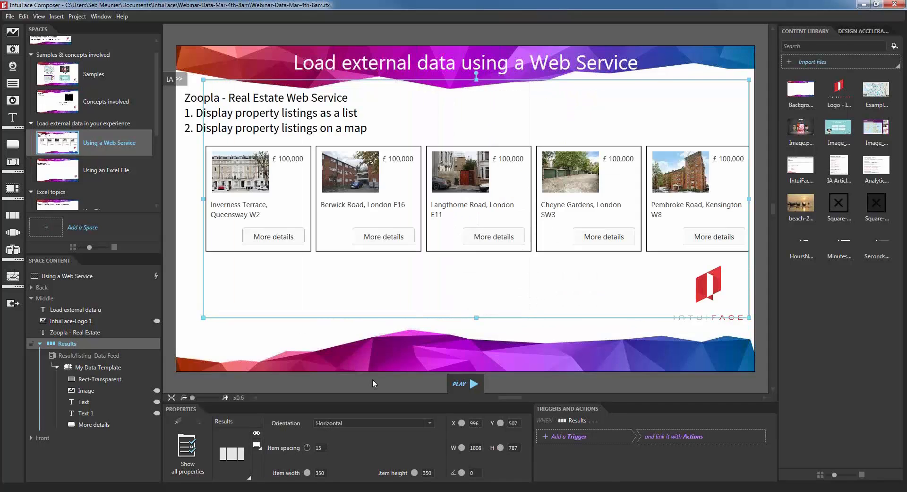
drag(360, 240, 357, 257)
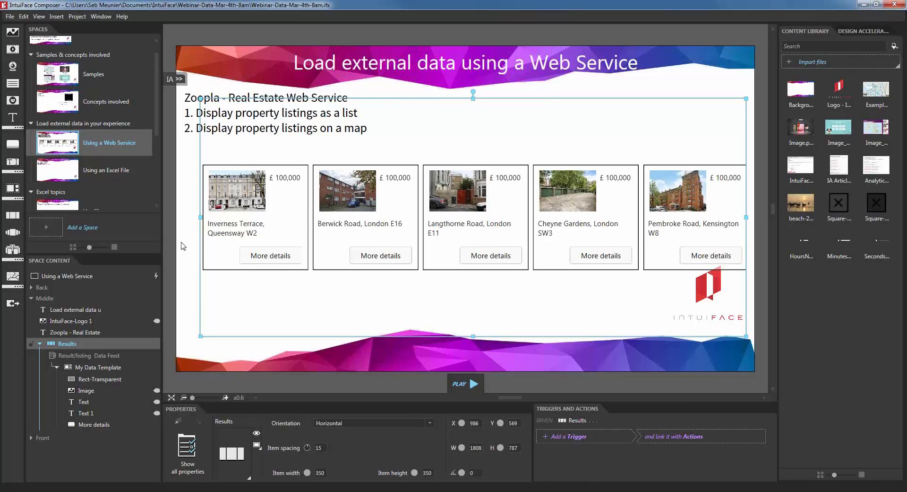
drag(379, 211, 372, 216)
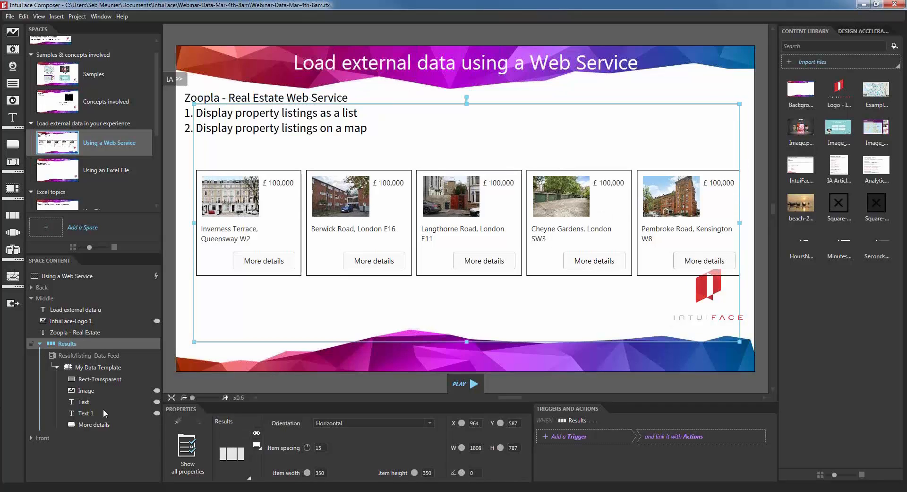
click(231, 453)
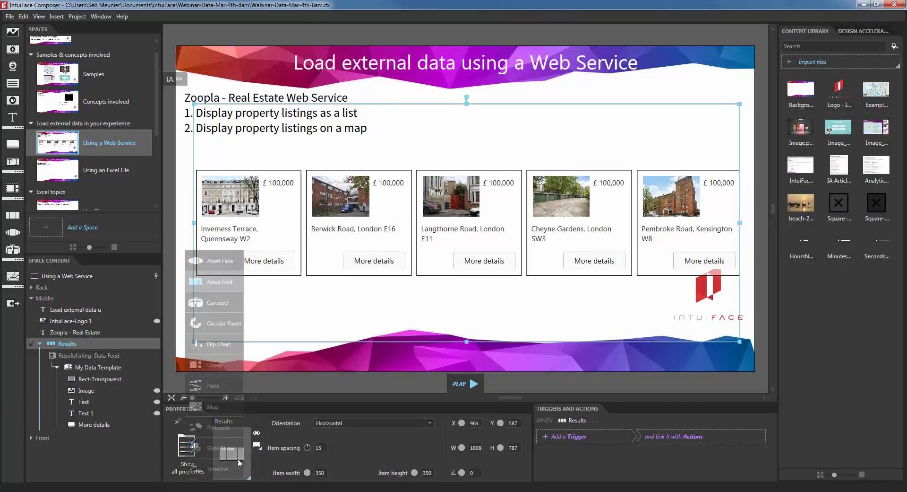
Step: Switch Results to Asset Flow, set curtain aperture to 260, and shrink the collection
click(224, 261)
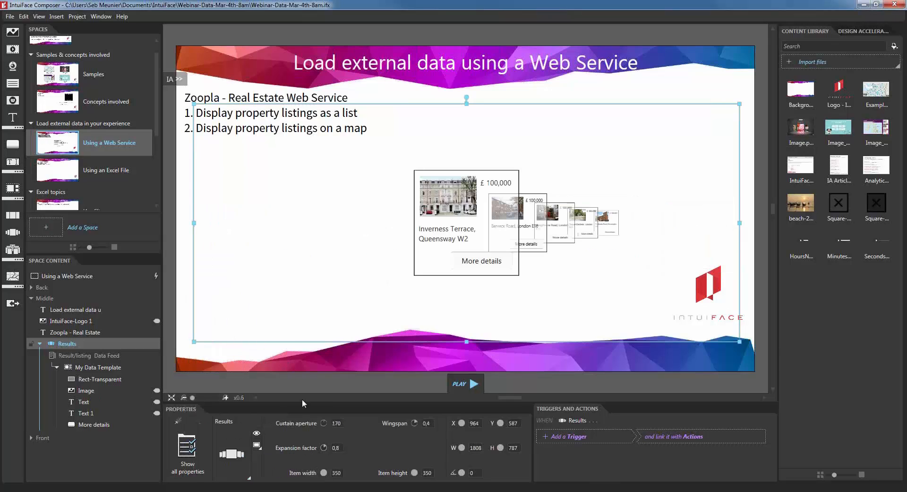
drag(325, 423, 421, 424)
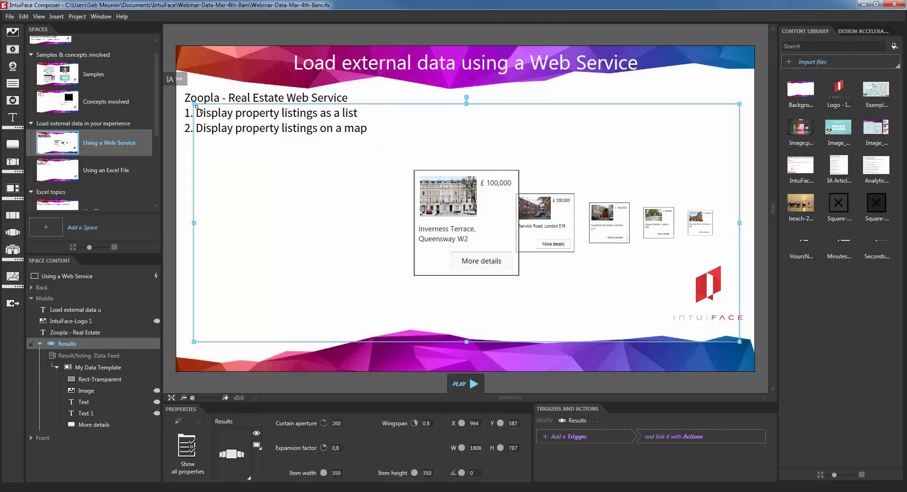
drag(195, 108, 206, 124)
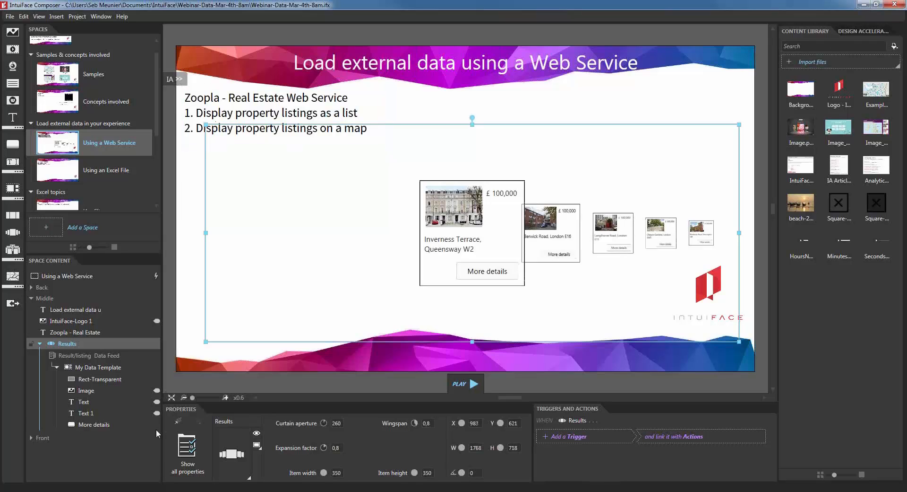
Step: Adjust the X position of the address text in My Data Template
click(111, 367)
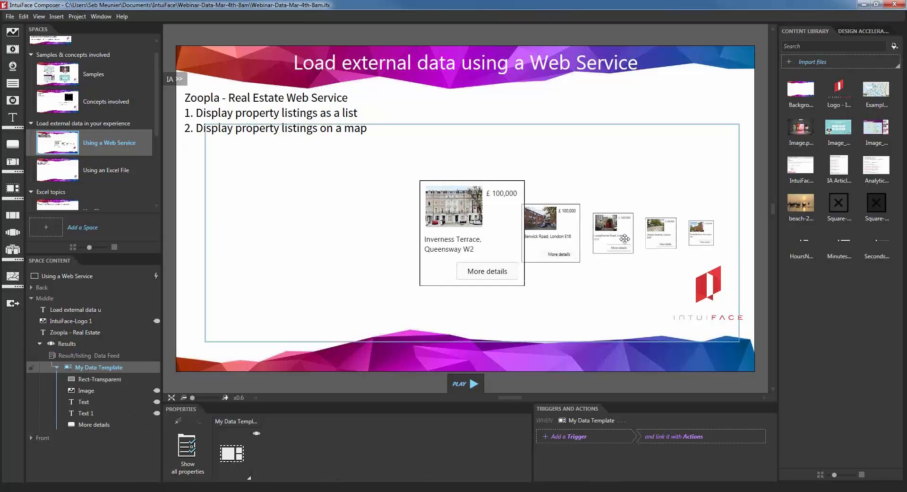
click(108, 402)
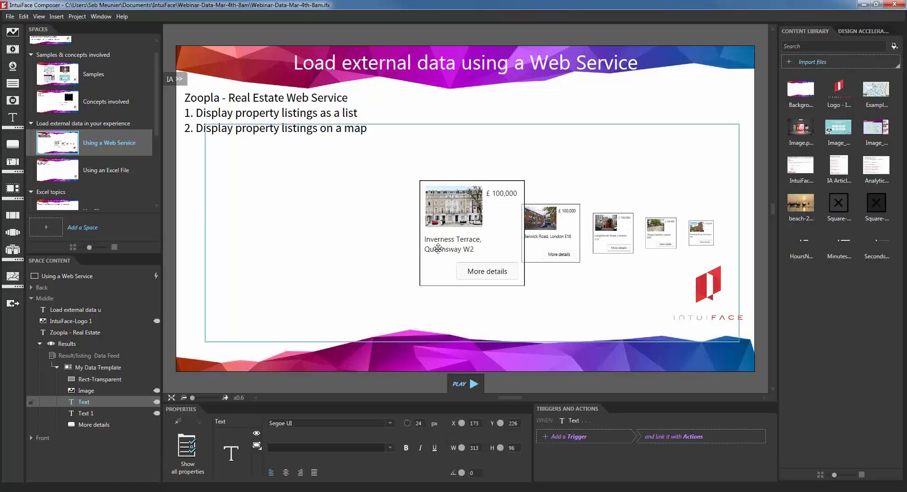
drag(470, 423, 591, 429)
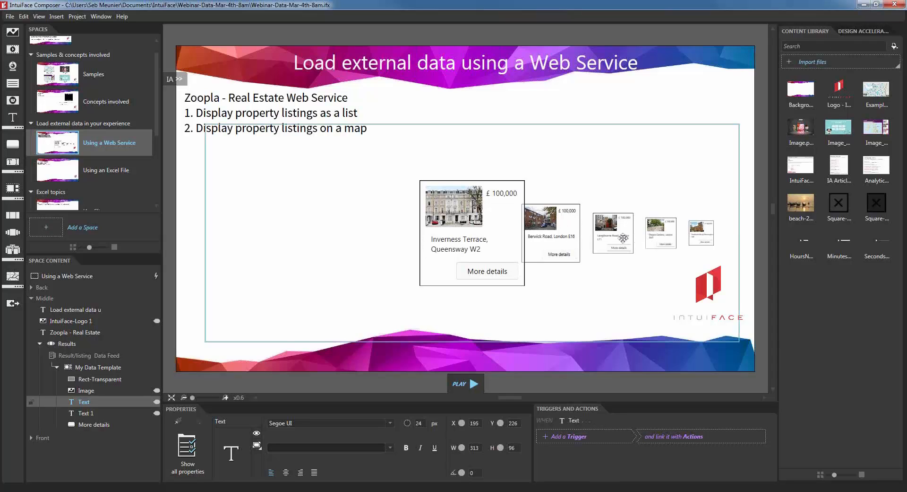
drag(462, 422, 421, 423)
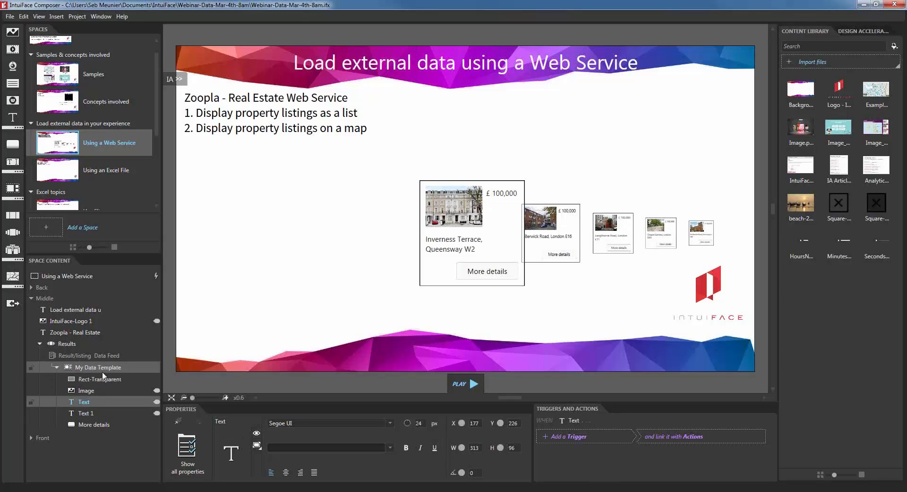
click(550, 270)
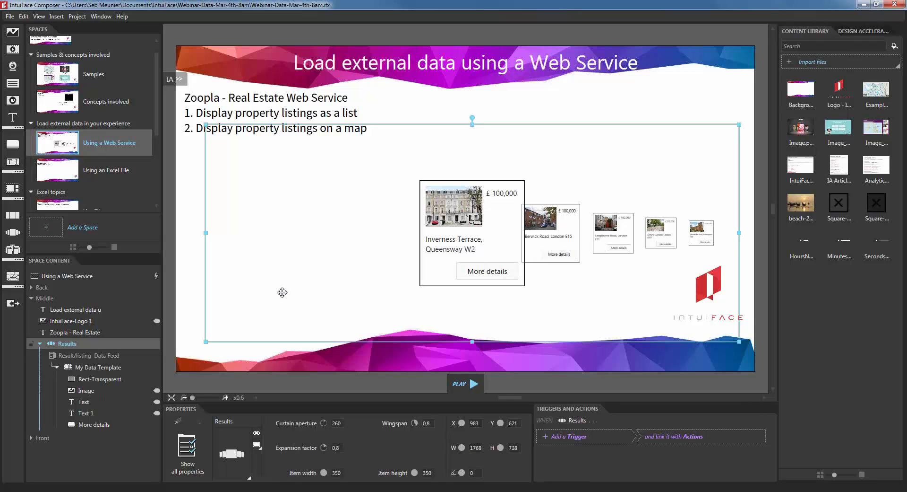
Step: Change the Results collection to an Asset Grid with vertically stacked cards
click(229, 455)
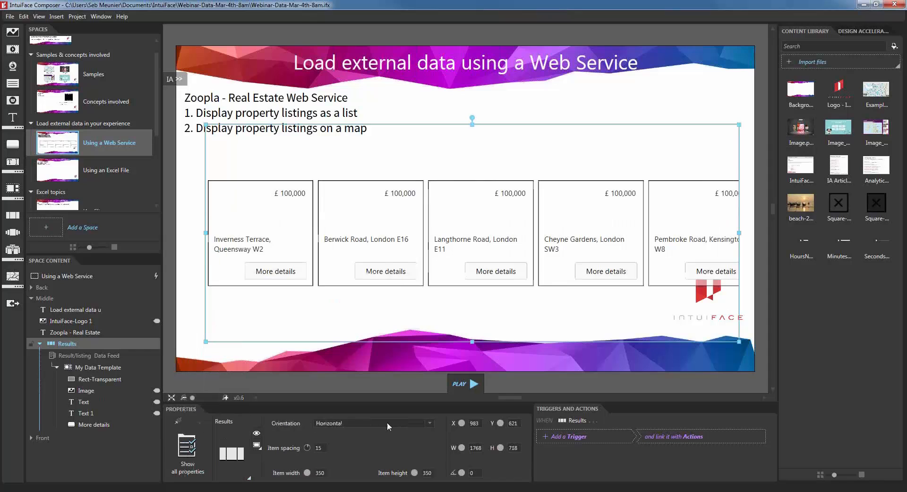
click(386, 423)
click(547, 199)
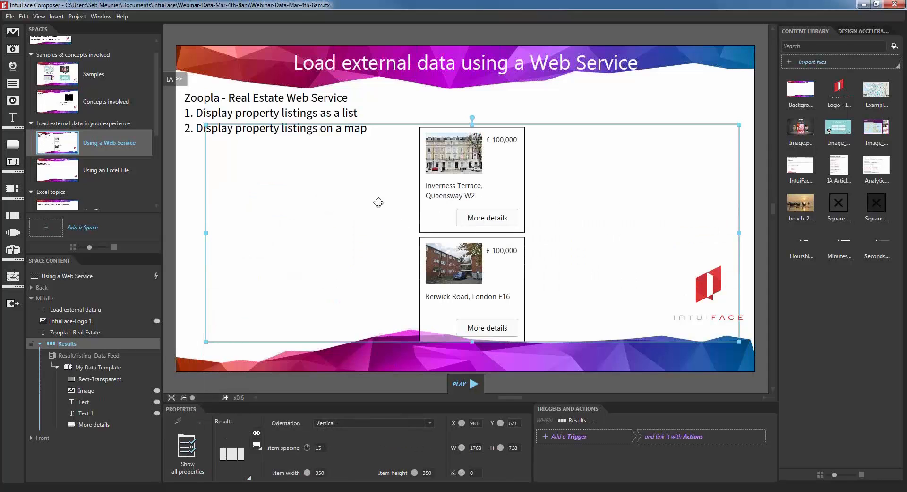
Step: Resize Results into a 510×887 column at the slide's right, around X 1442, Y 587
drag(209, 237, 591, 210)
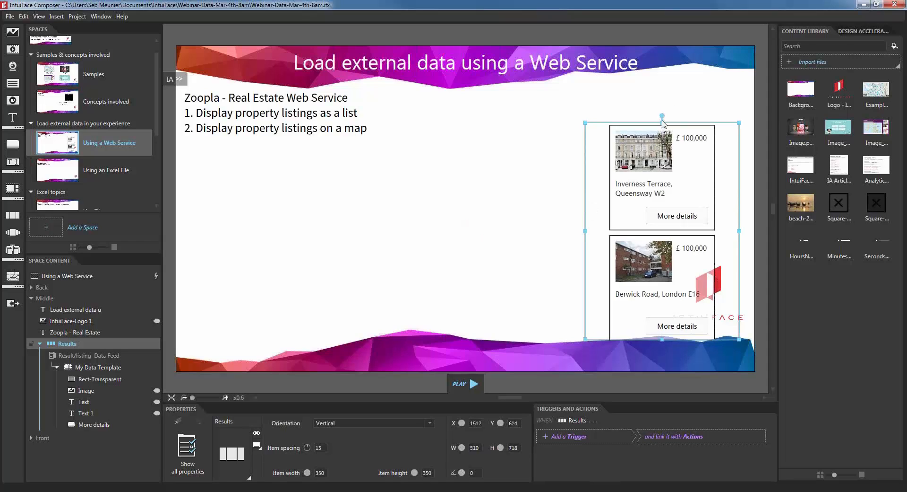
drag(662, 121, 662, 90)
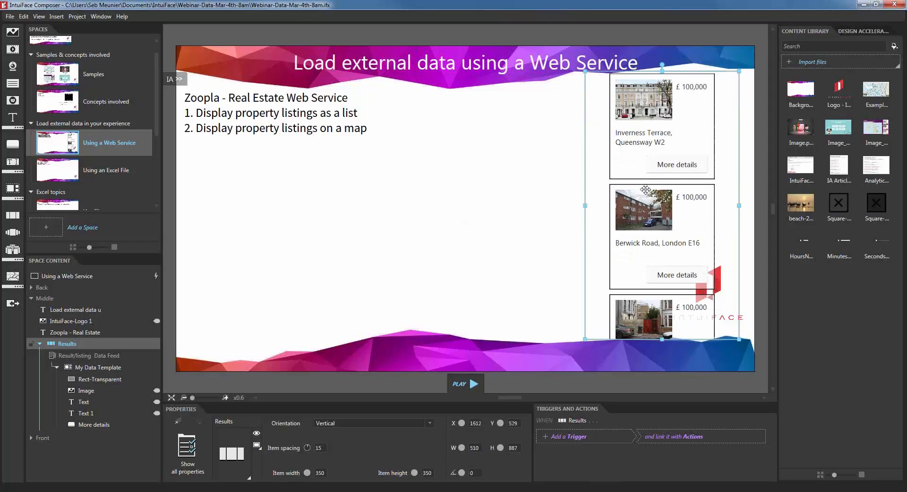
drag(653, 195, 601, 205)
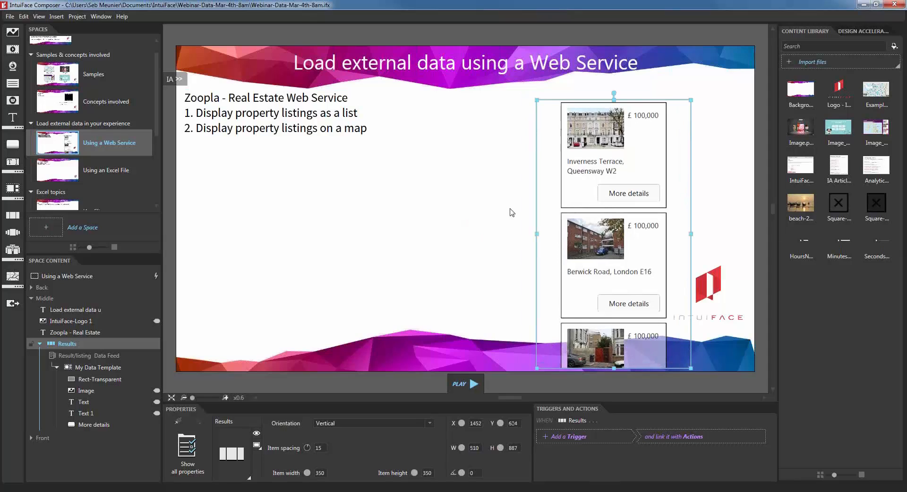
click(424, 209)
drag(602, 236, 599, 225)
click(451, 235)
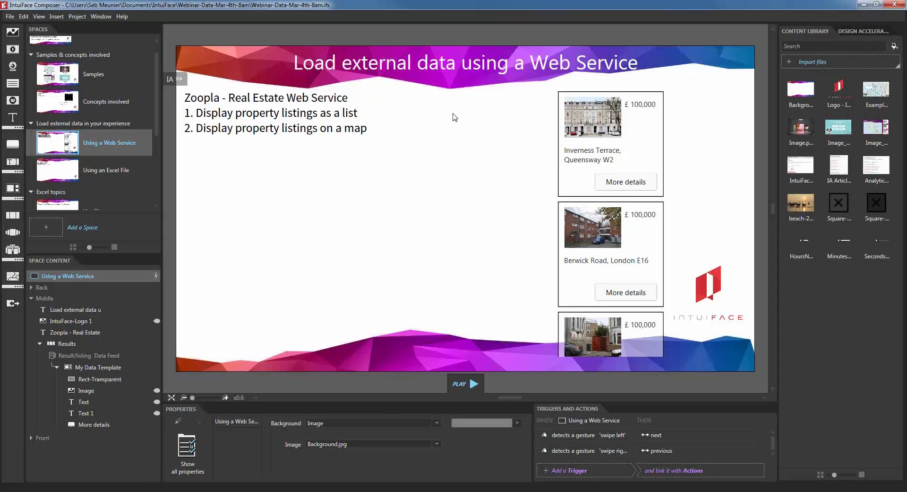
click(630, 231)
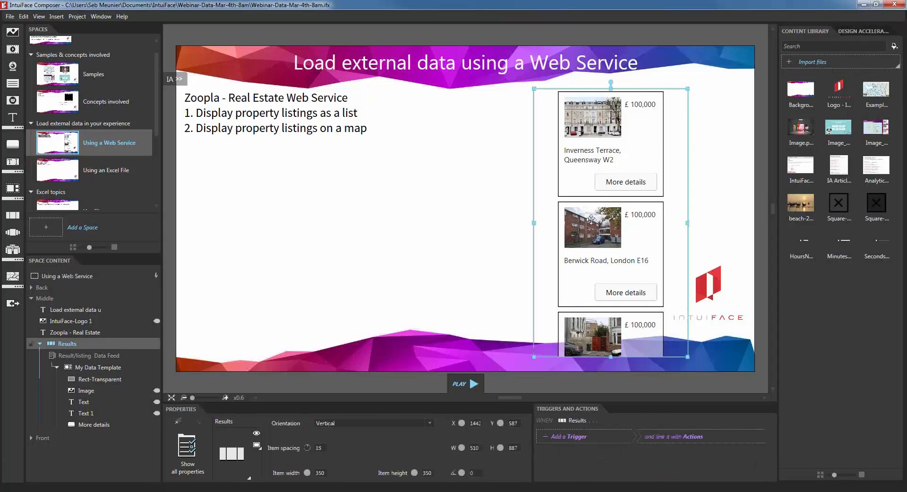
Step: Duplicate the Results collection and move the copy left toward the slide centre
right_click(586, 156)
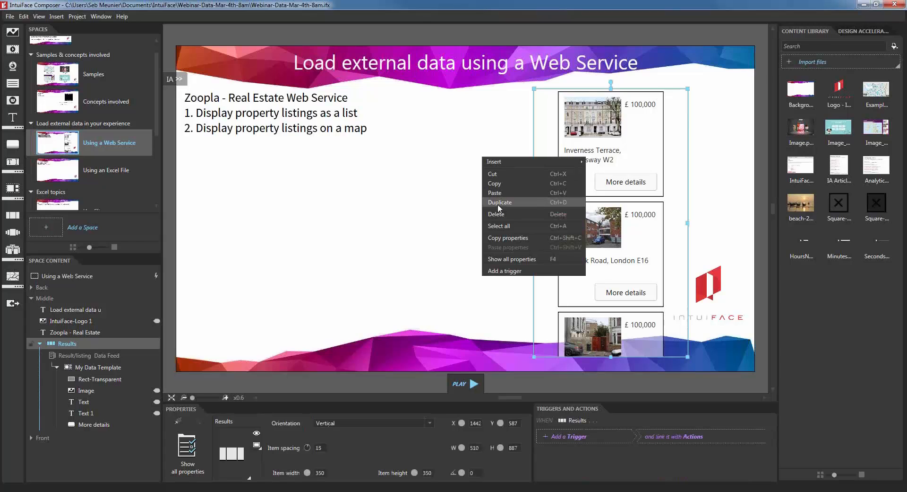
click(542, 202)
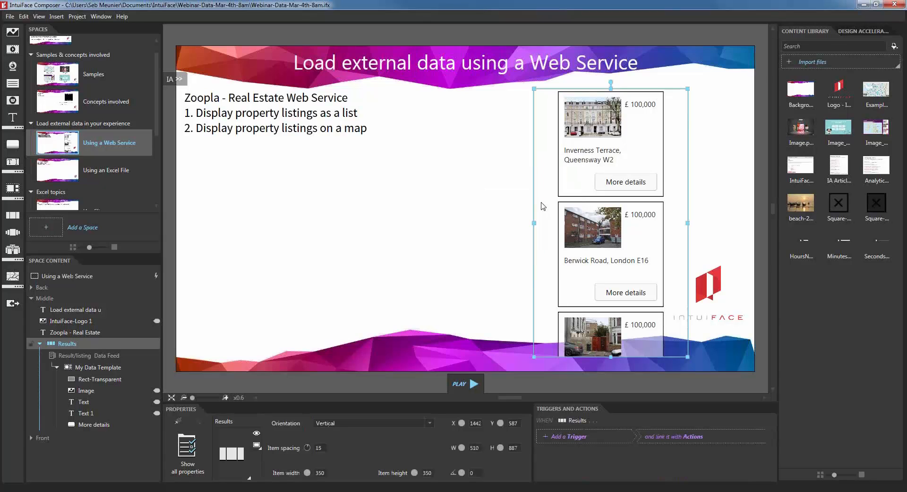
drag(552, 216, 358, 216)
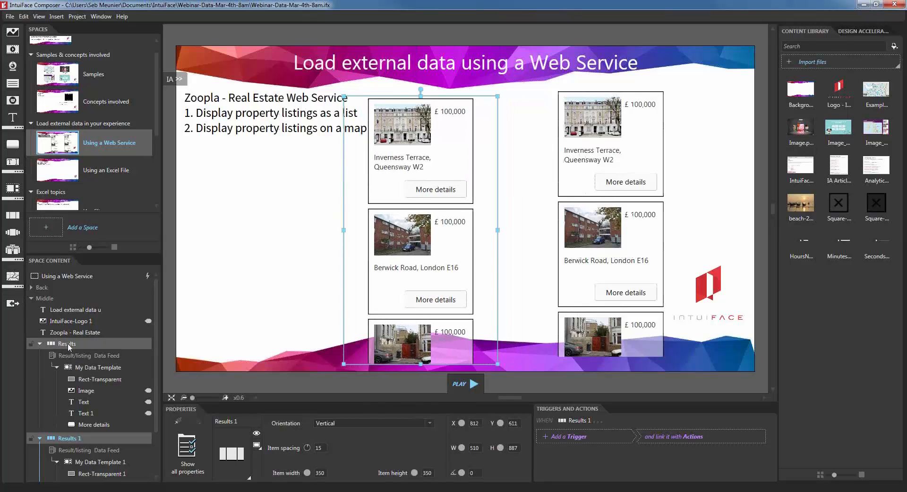
Step: Rename Results to 'Results - List' and the copy Results 1 to 'Map'
double_click(67, 342)
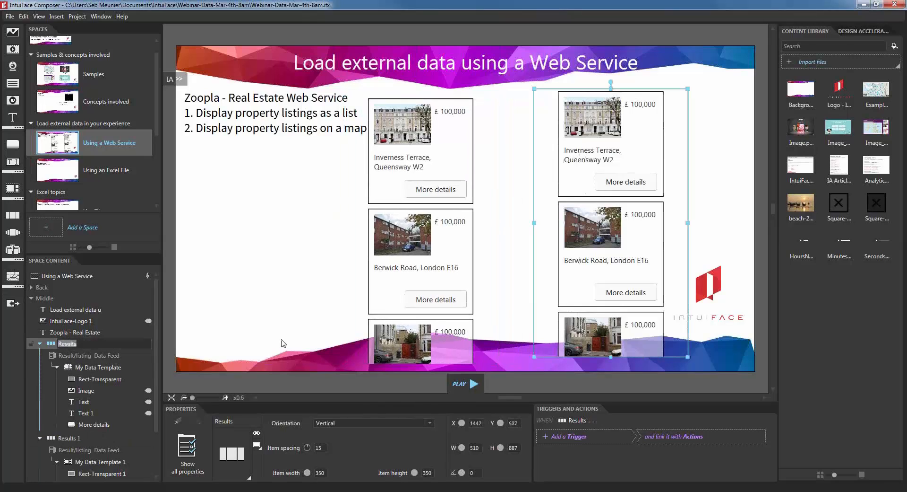
key(End)
text(- List)
key(Return)
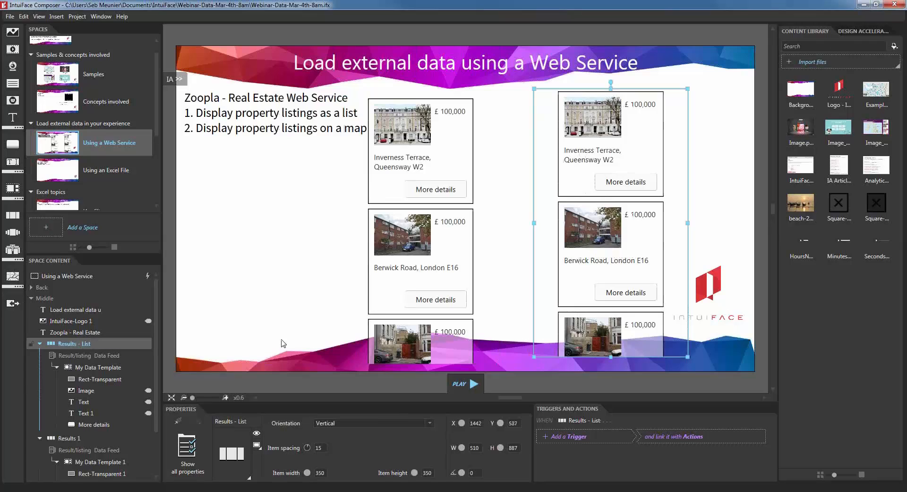
click(78, 440)
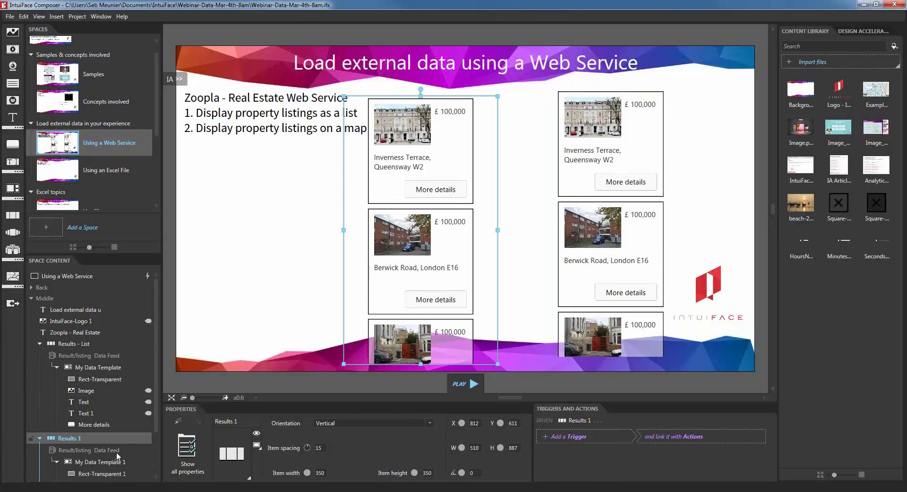
double_click(71, 439)
text(Ma)
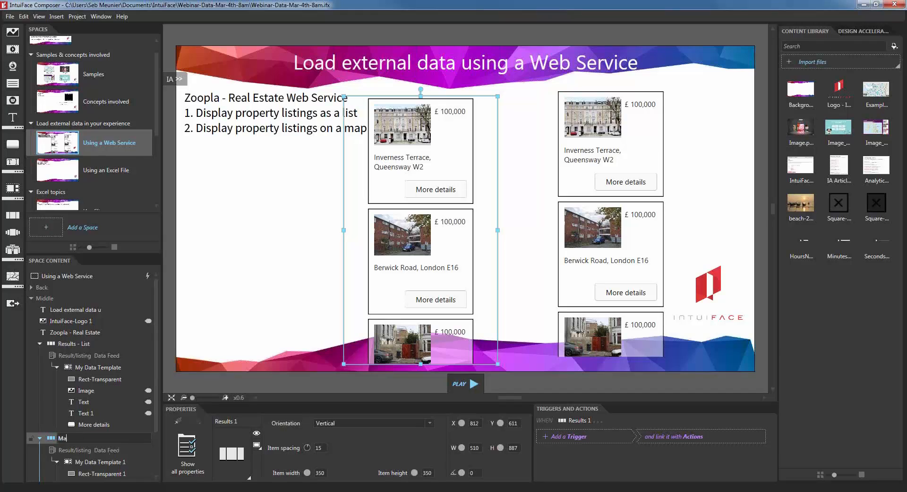
text(p)
key(Return)
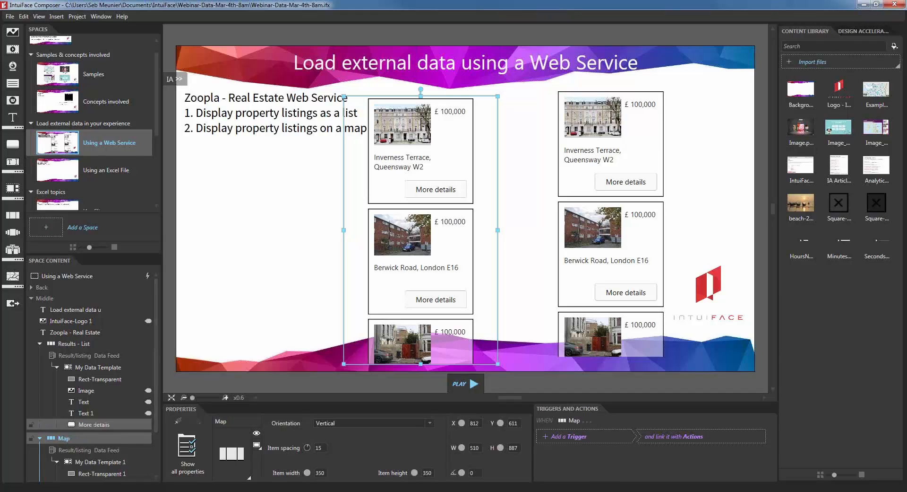
Step: Import POI-Pressed.png and POI-Released.png from Explorer into the Content Library
click(107, 459)
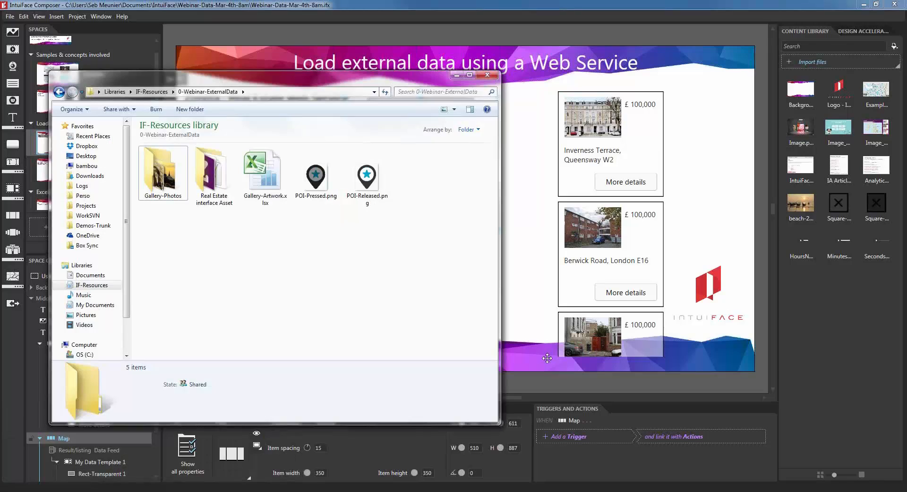
click(368, 186)
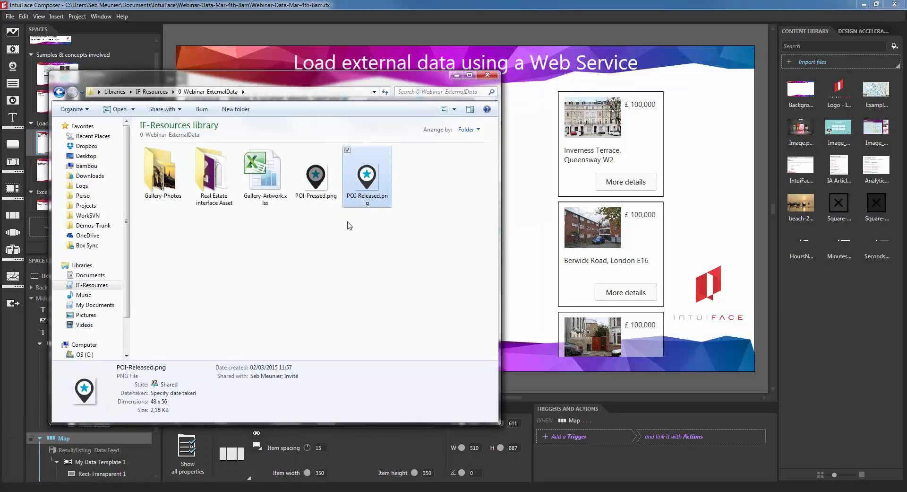
click(312, 189)
ctrl+click(373, 188)
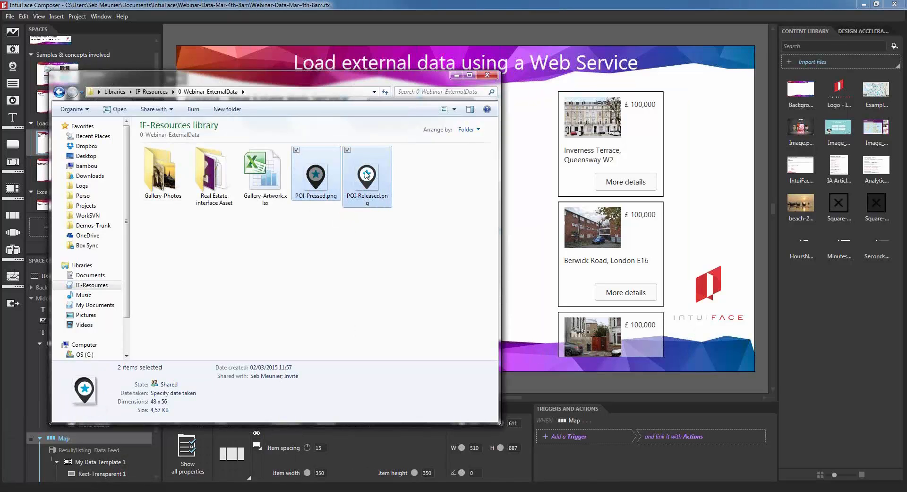
drag(367, 175, 816, 289)
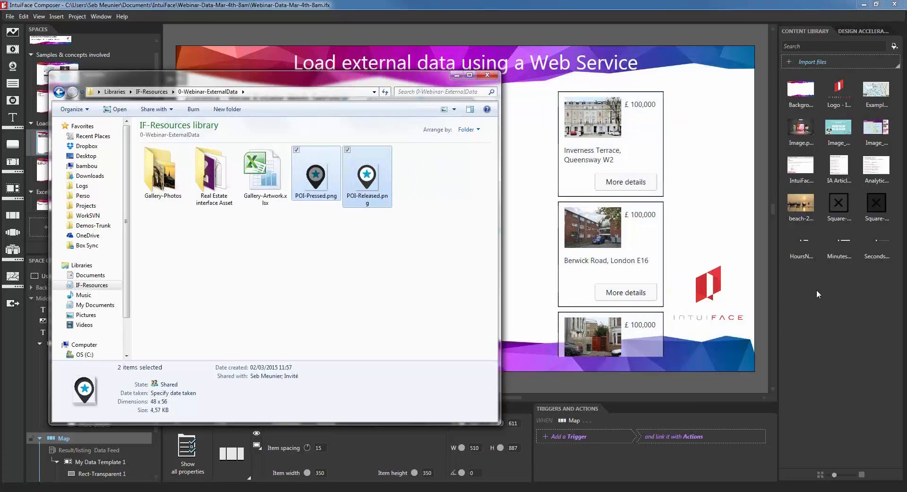
Step: Minimize Explorer and add a Button to the Using a Web Service space
click(456, 75)
click(303, 232)
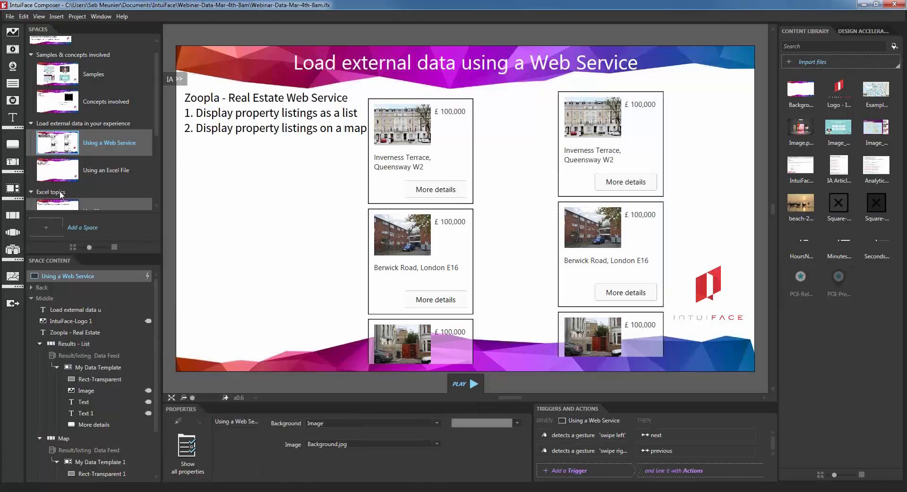
click(13, 144)
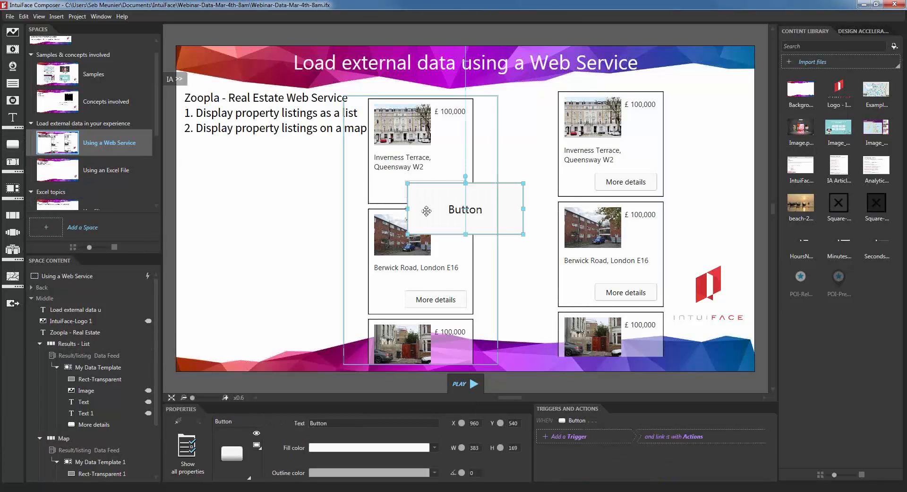
Step: Move the new button left, clear its label, and change its style to Image button
drag(500, 222, 307, 246)
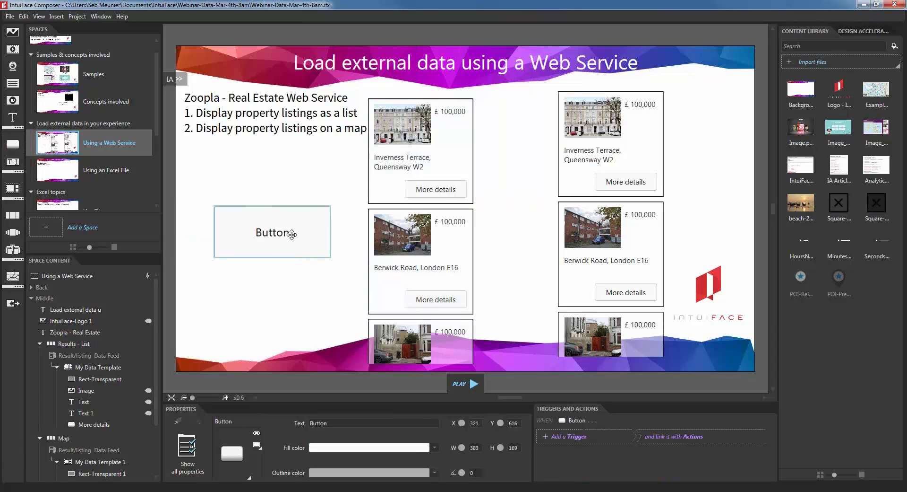
double_click(293, 235)
key(BackSpace)
key(BackSpace)
key(BackSpace)
key(BackSpace)
key(BackSpace)
key(BackSpace)
click(274, 307)
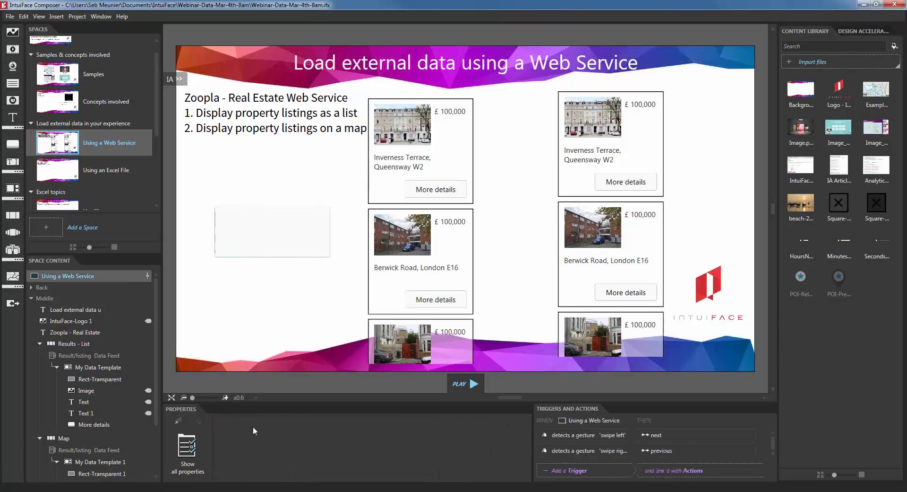
click(254, 230)
click(231, 465)
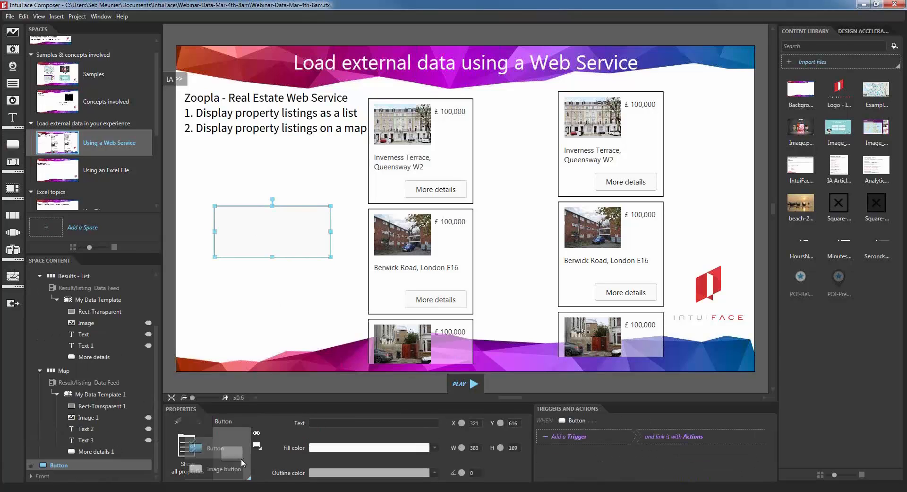
click(224, 470)
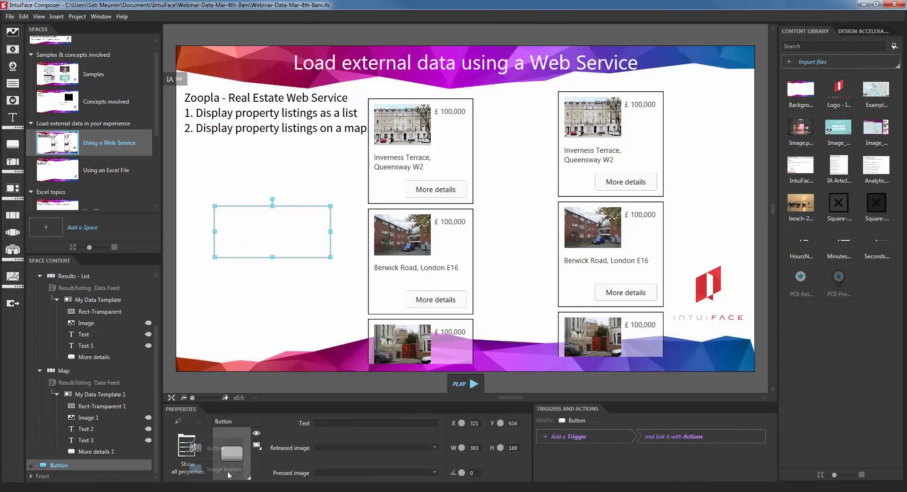
Step: Set the button's Released image to POI-Released.png and Pressed image to POI-Pressed.png
click(436, 447)
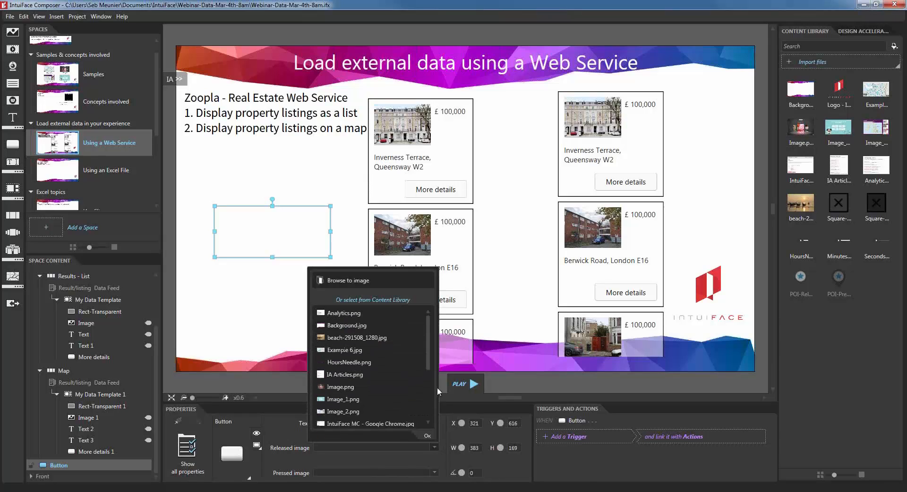
drag(427, 356, 426, 413)
click(386, 374)
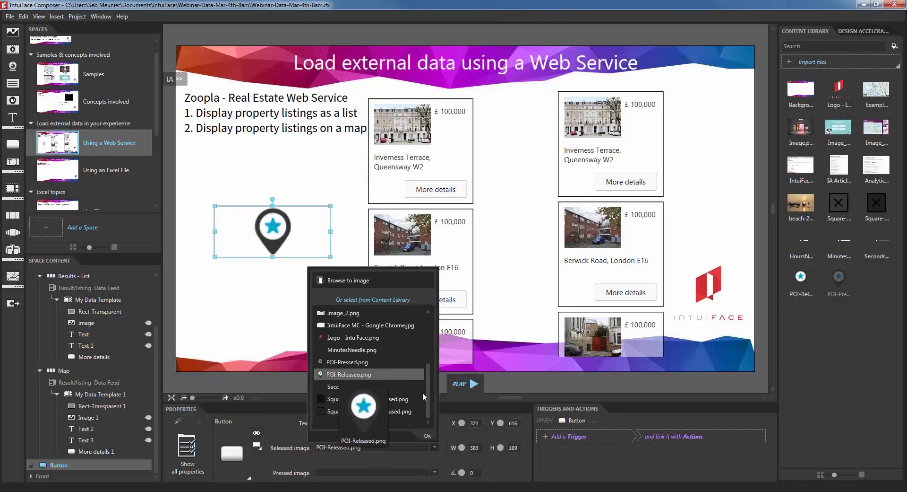
click(431, 472)
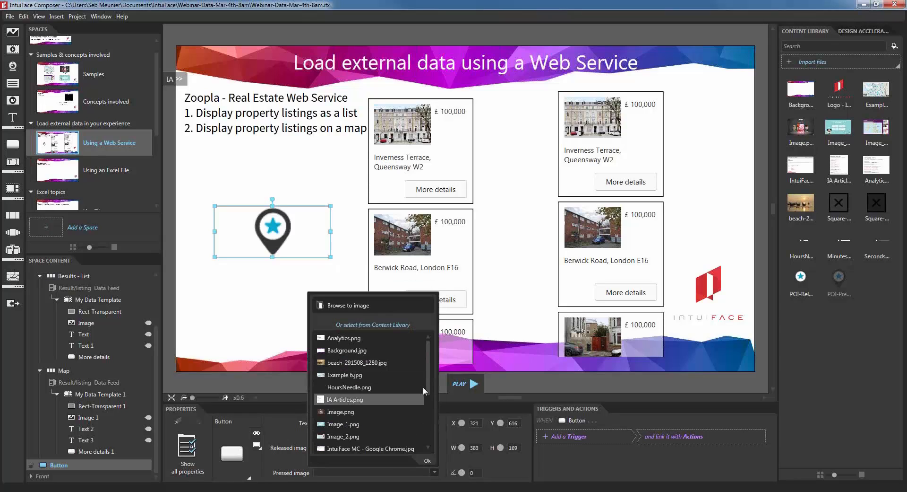
scroll(428, 419, down, 3)
click(368, 400)
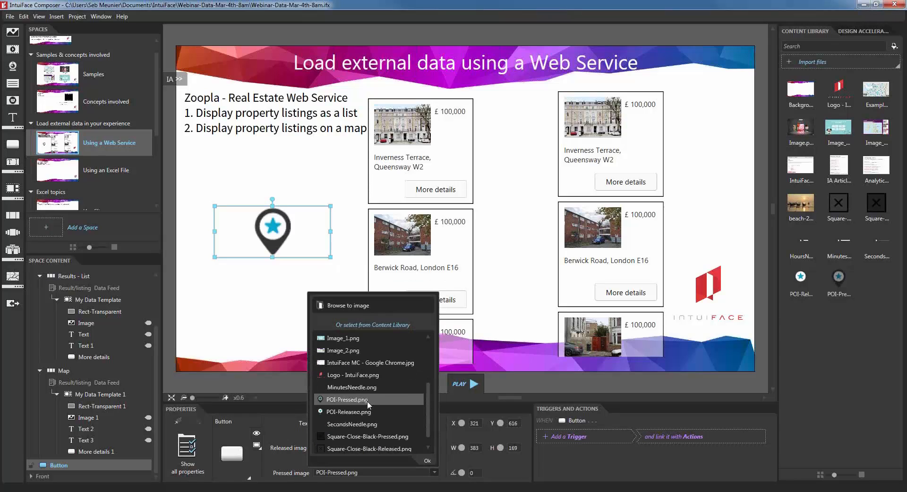
click(424, 460)
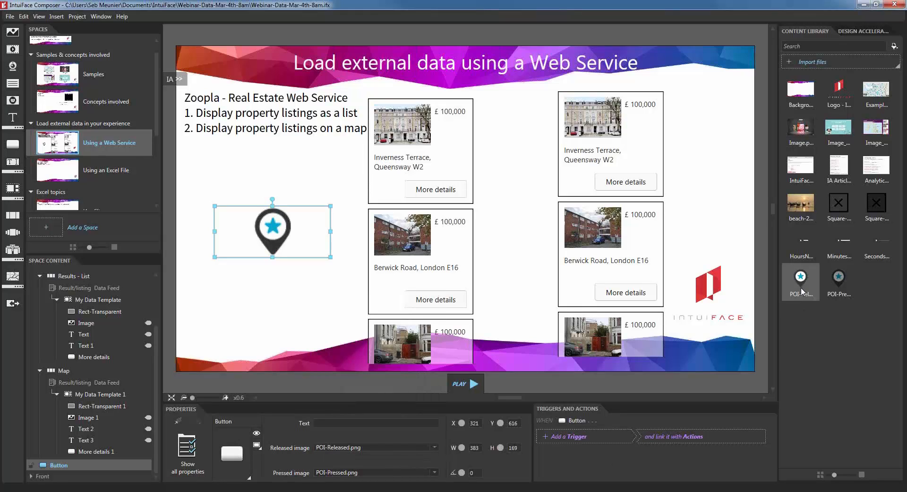
mouse_move(802, 290)
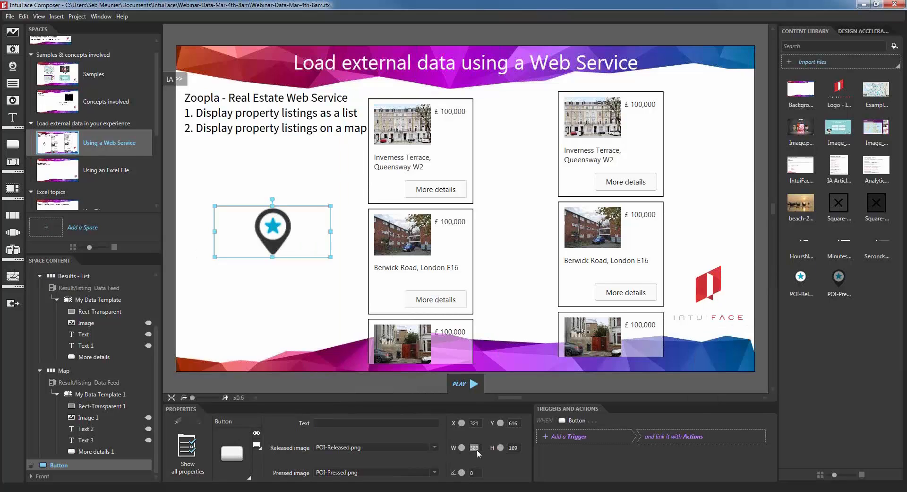
Step: Size the pin button to width 48 and height 56
text(48)
key(Tab)
text(56)
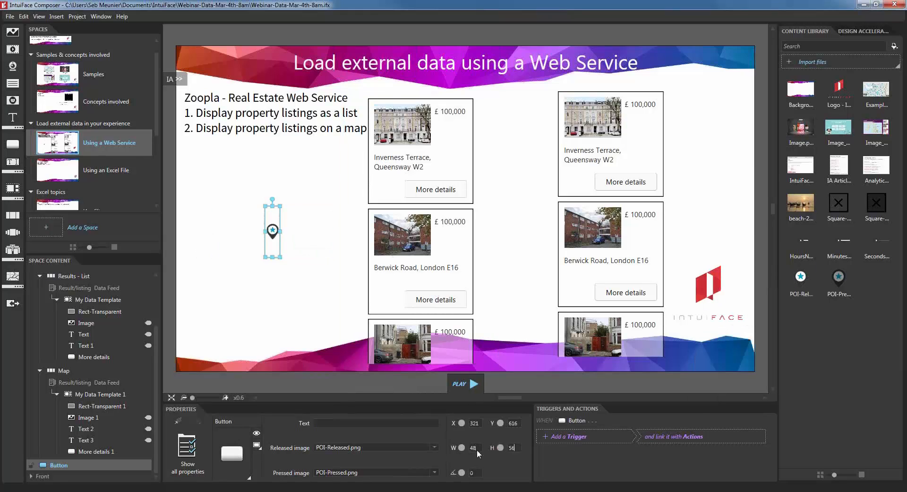
key(Tab)
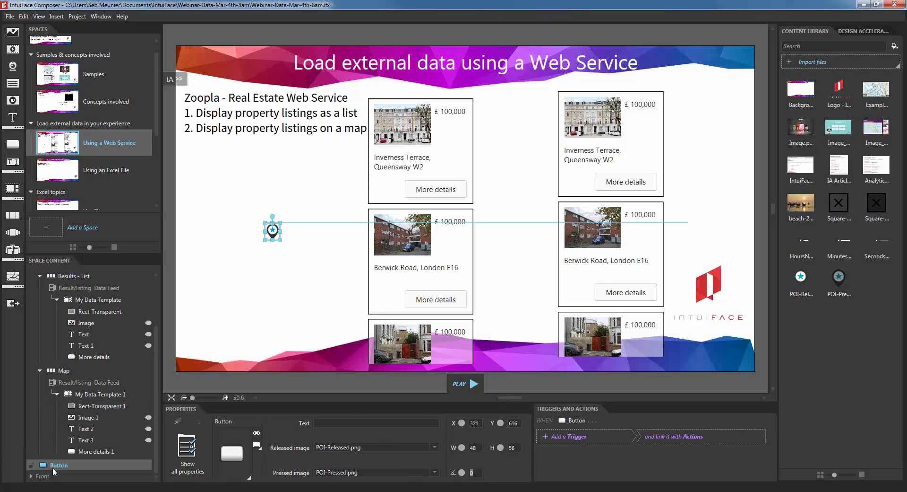
Step: Make the pin button Map's item with item size 48×56, and shift Map slightly right
drag(59, 467, 102, 387)
drag(458, 152, 446, 197)
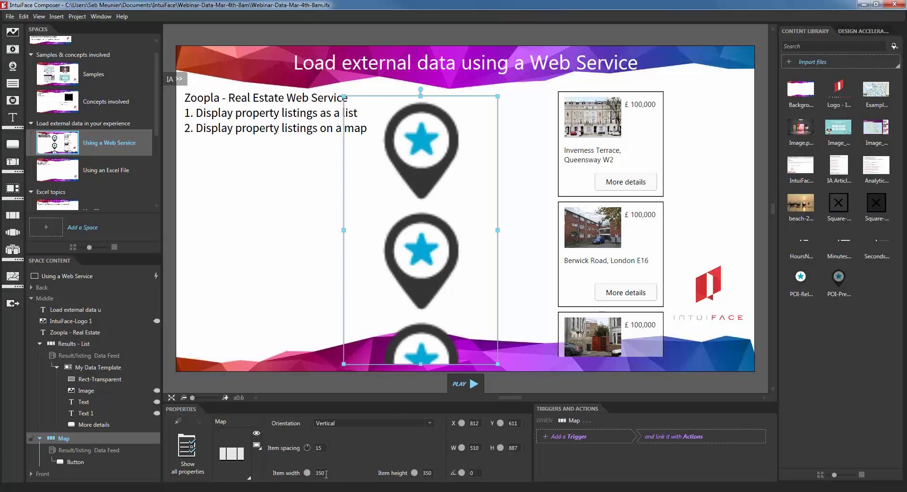
key(Tab)
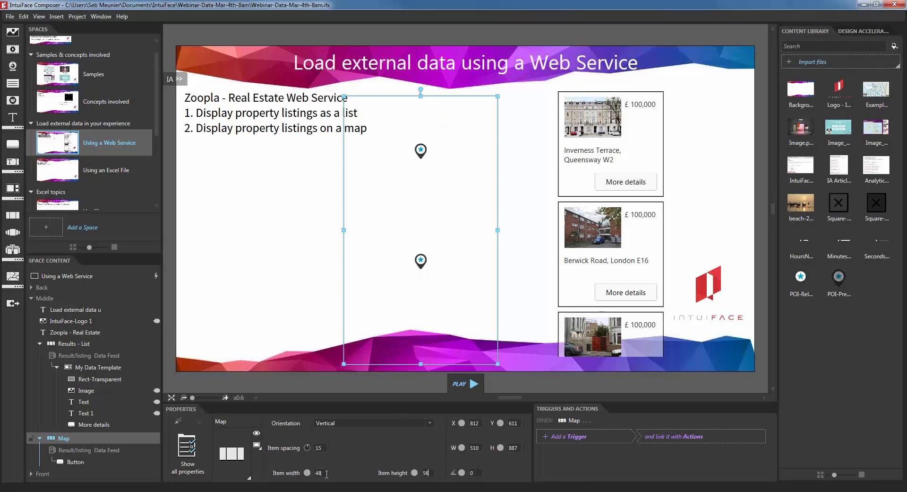
key(Return)
drag(452, 213, 477, 211)
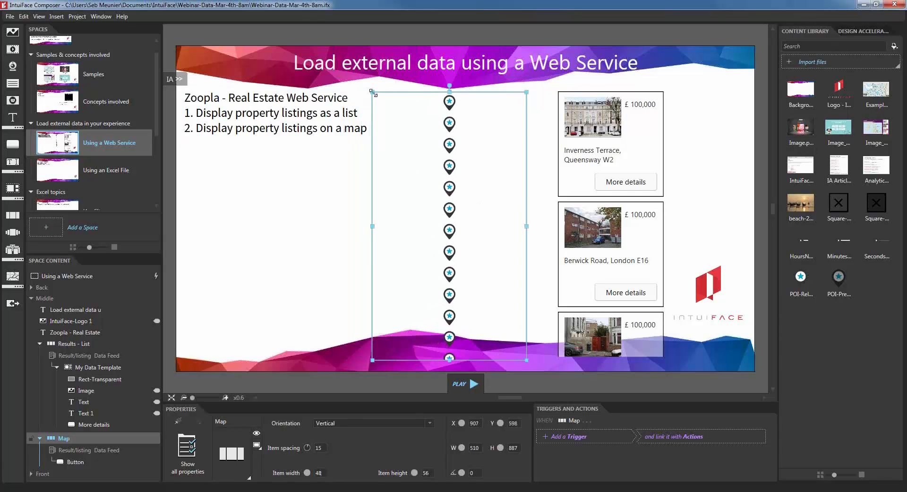
Step: Change the Map collection's type to Map, making it wider and moving it up-left
click(229, 453)
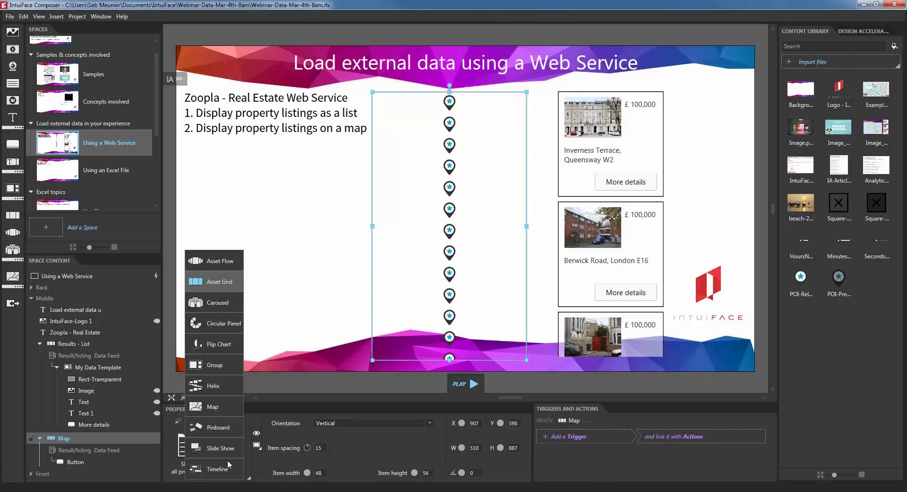
click(213, 405)
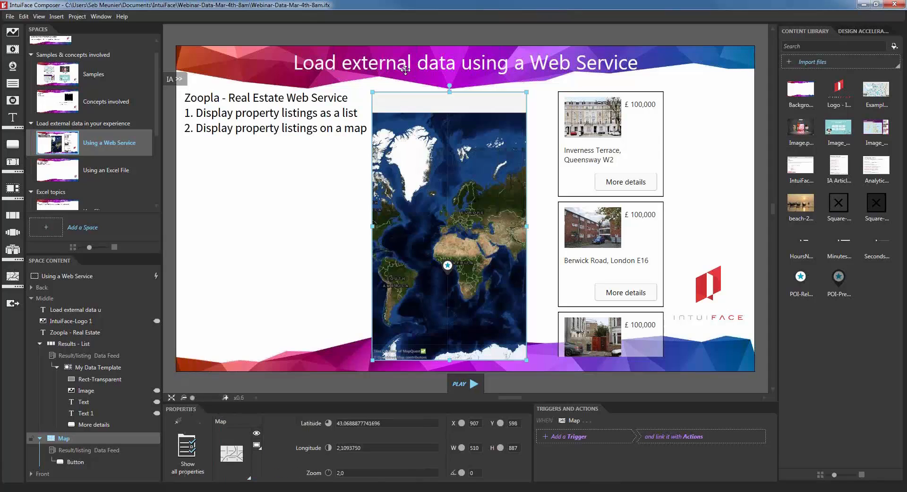
drag(373, 92, 232, 162)
drag(300, 200, 287, 181)
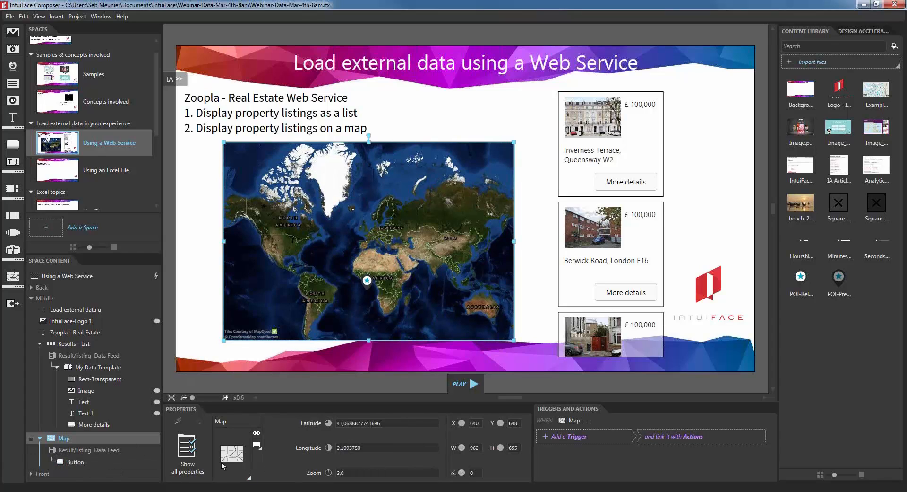
Step: Set the map's Appearance display mode to Map in All Properties and nudge it left
click(187, 449)
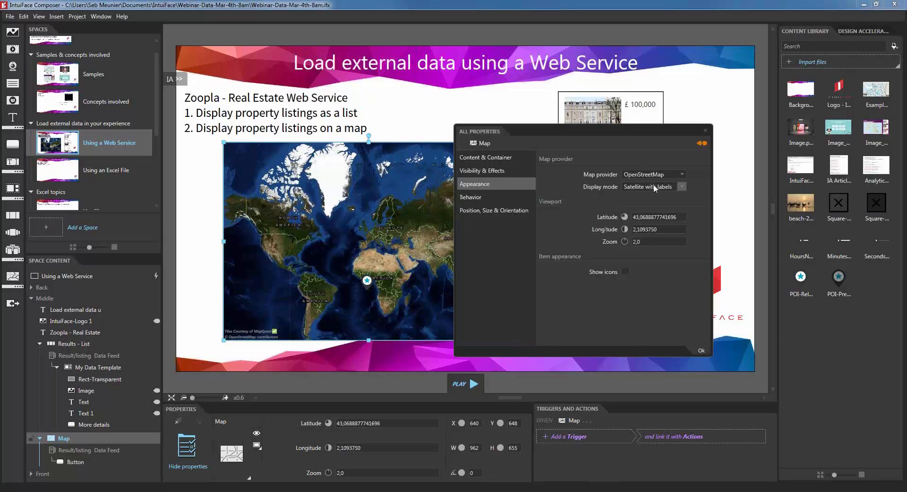
click(653, 184)
click(647, 198)
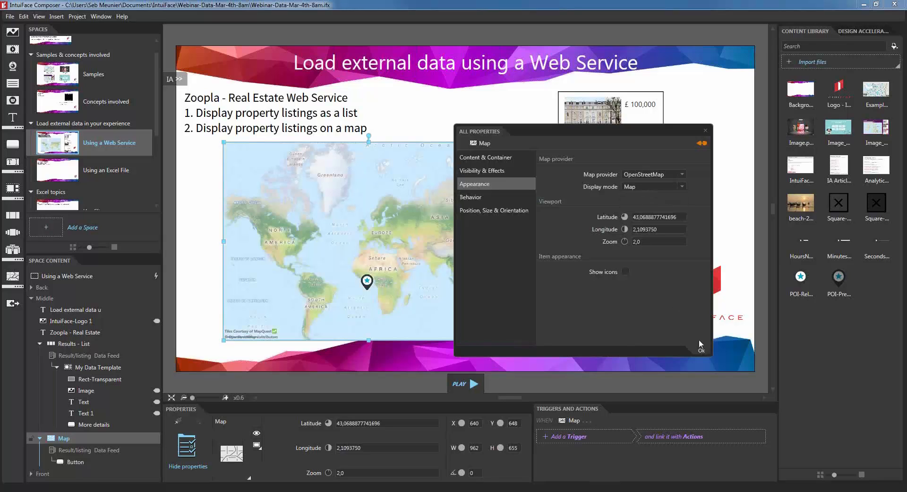
click(702, 351)
drag(377, 213, 345, 210)
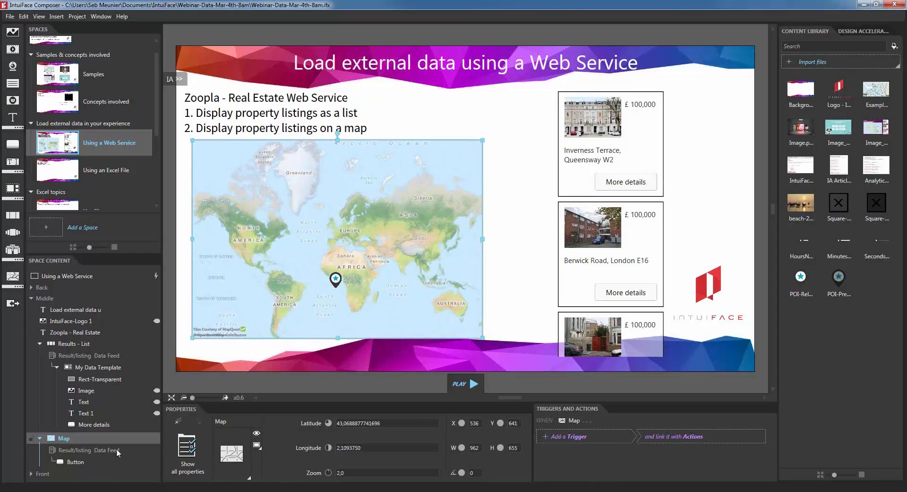
Step: Rename the pin button layer to 'My New Data Template'
click(92, 458)
double_click(78, 463)
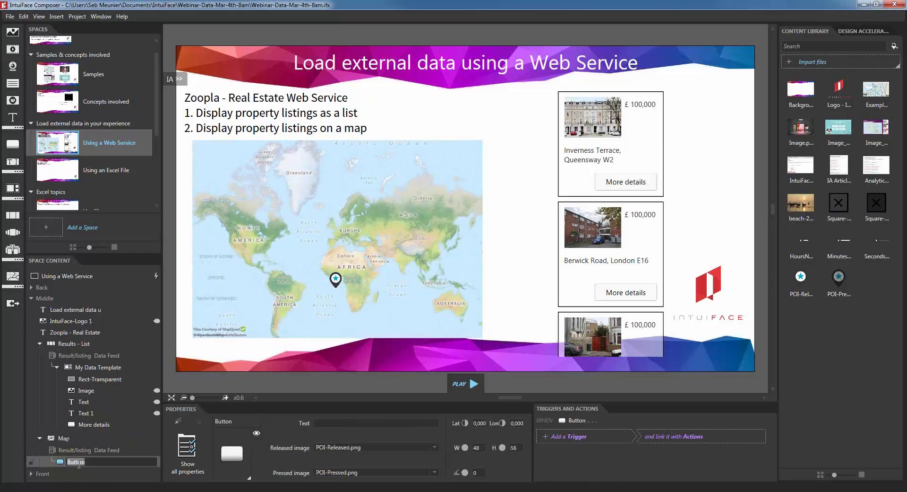
text(My New Data Template)
key(Return)
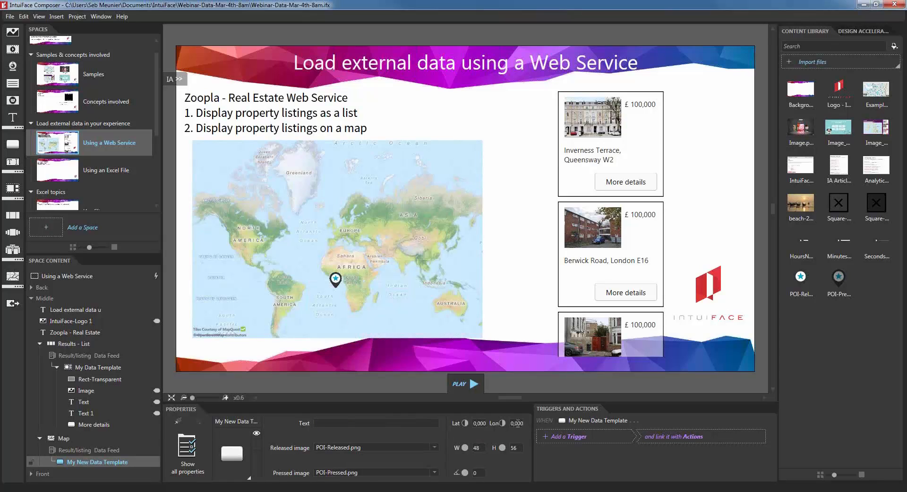
Step: Bind the pin's Latitude and Longitude to each listing's latitude and longitude fields
click(187, 446)
click(517, 197)
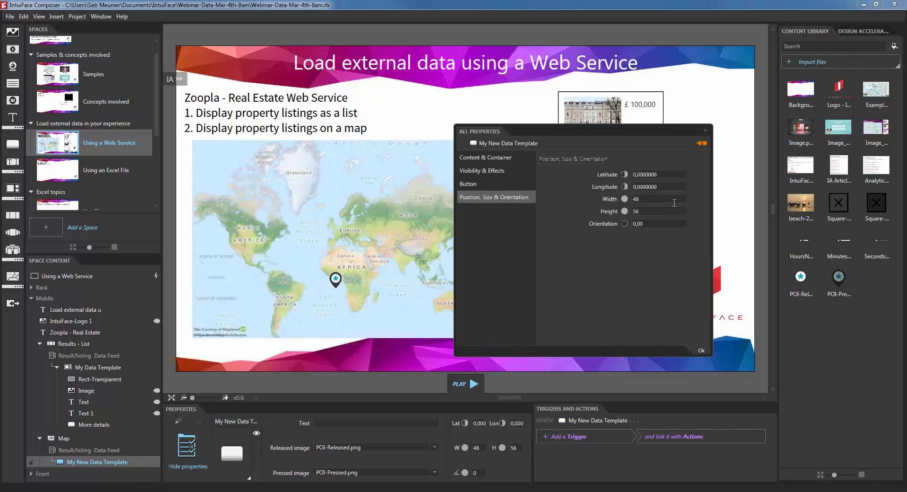
click(650, 187)
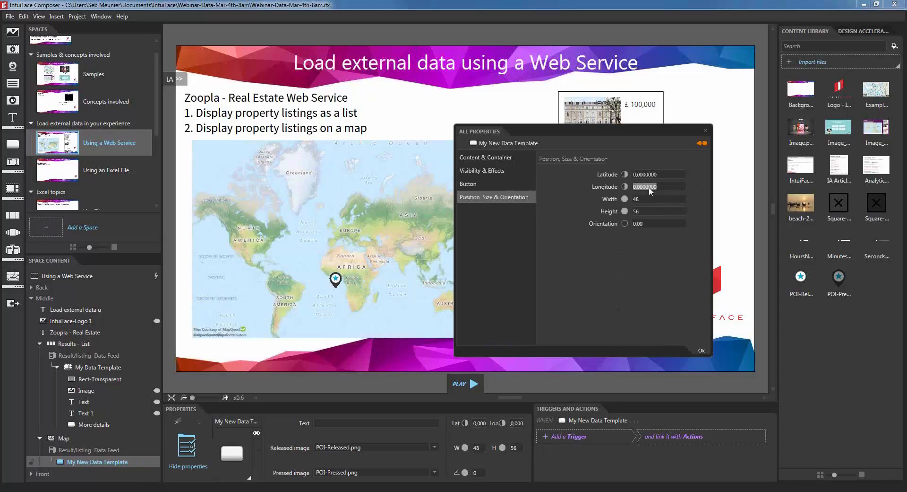
click(702, 143)
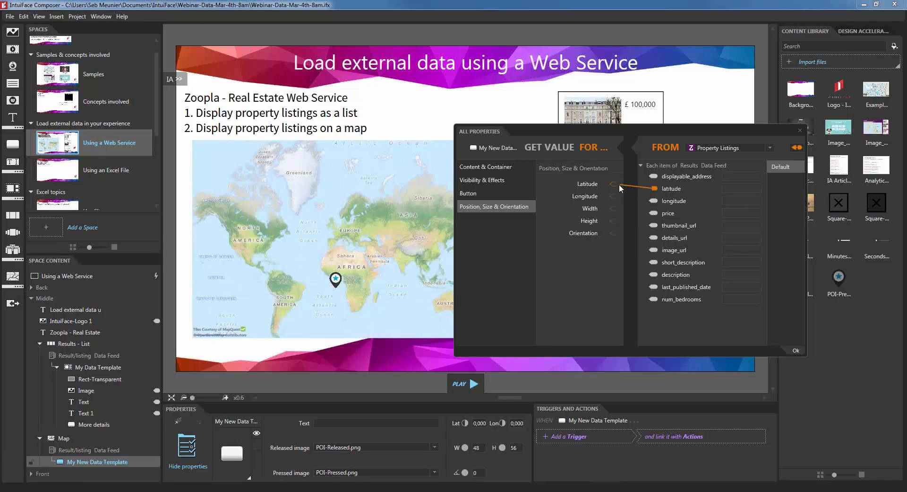
drag(620, 185, 615, 184)
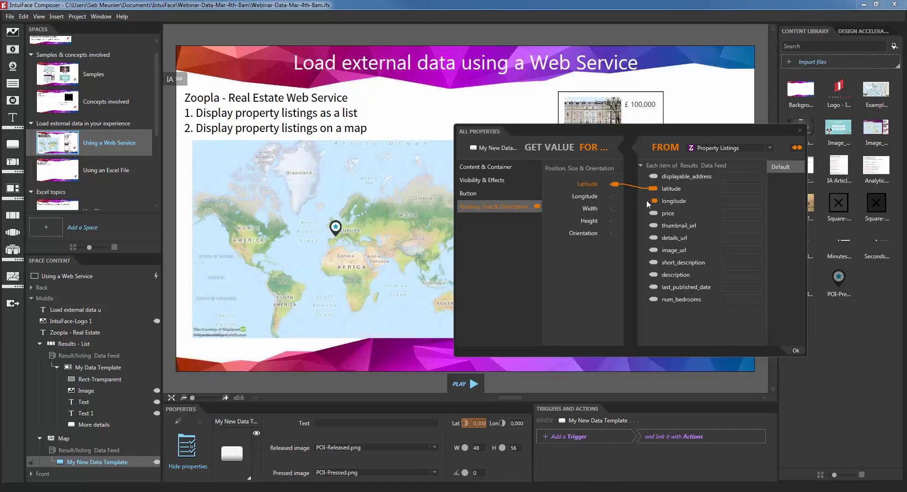
drag(615, 196, 614, 196)
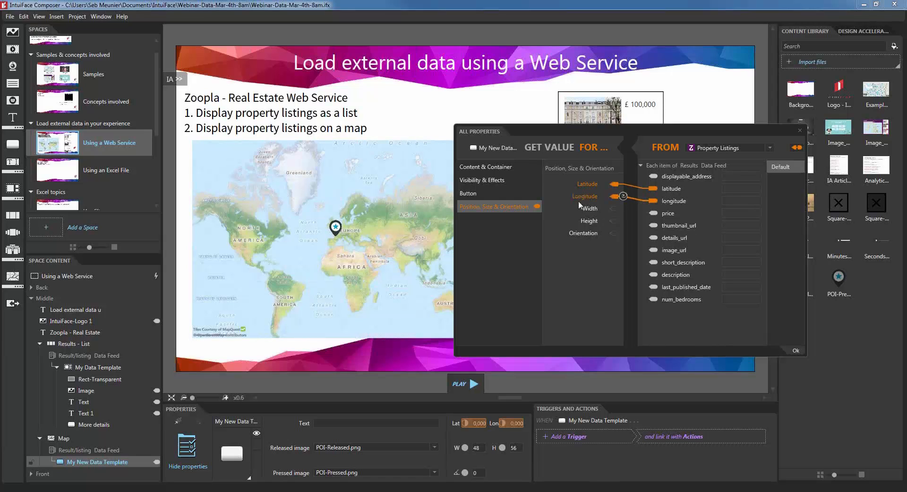
Step: Zoom and pan the map onto London so pins spread across it, then close the Get Value dialog
double_click(362, 233)
scroll(346, 236, up, 3)
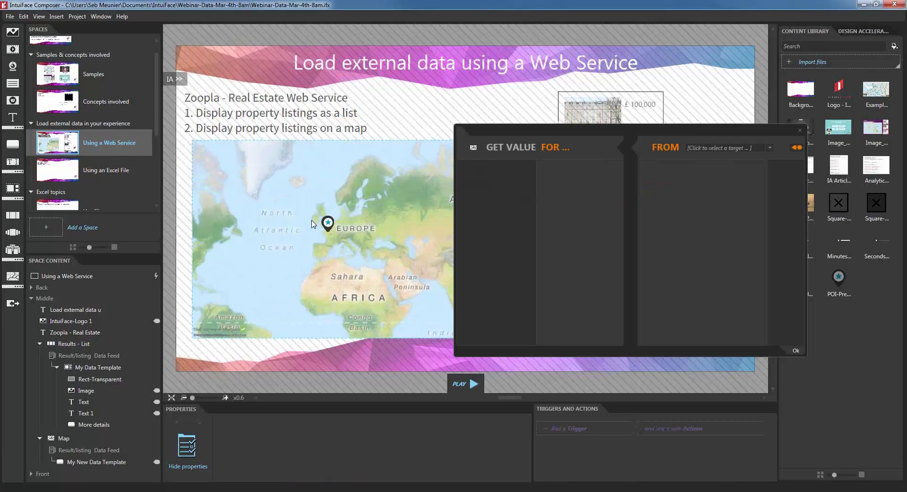
scroll(336, 226, up, 4)
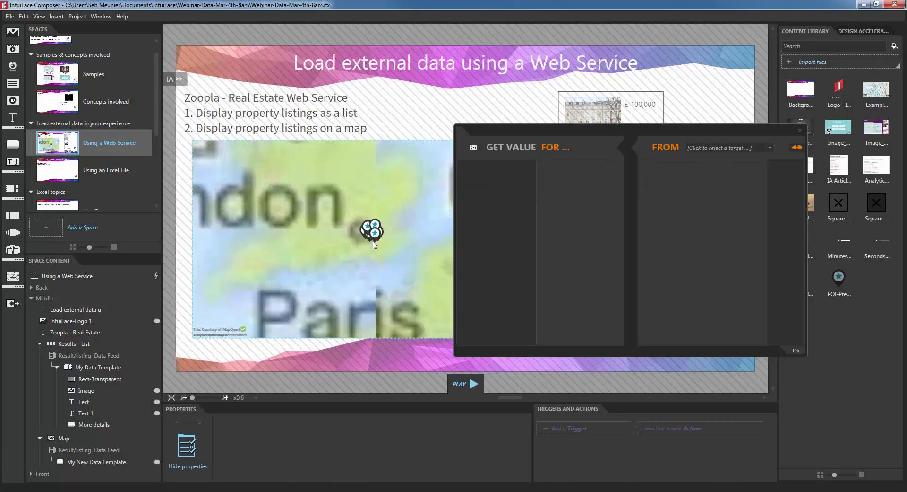
scroll(374, 250, up, 4)
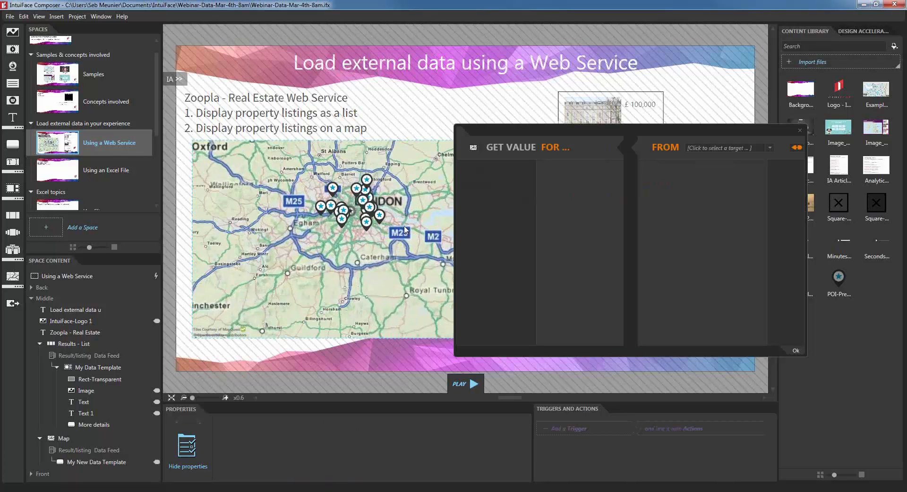
drag(341, 249, 349, 284)
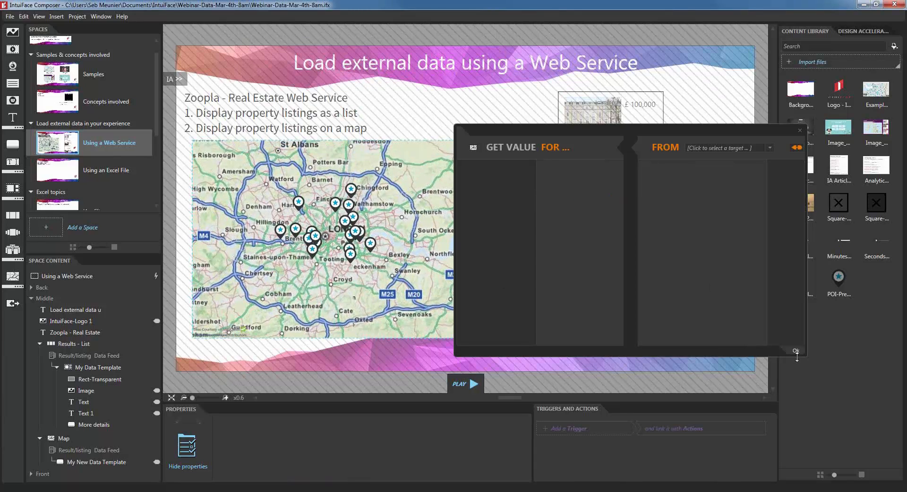
click(796, 351)
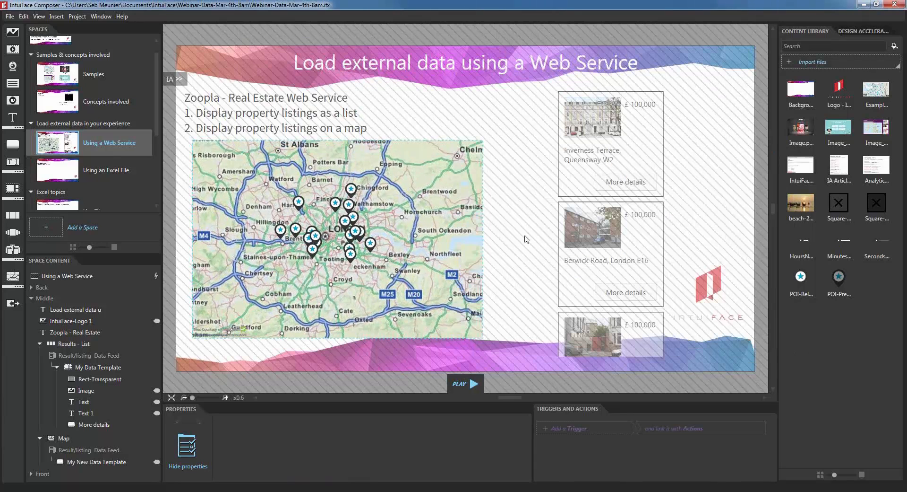
click(526, 239)
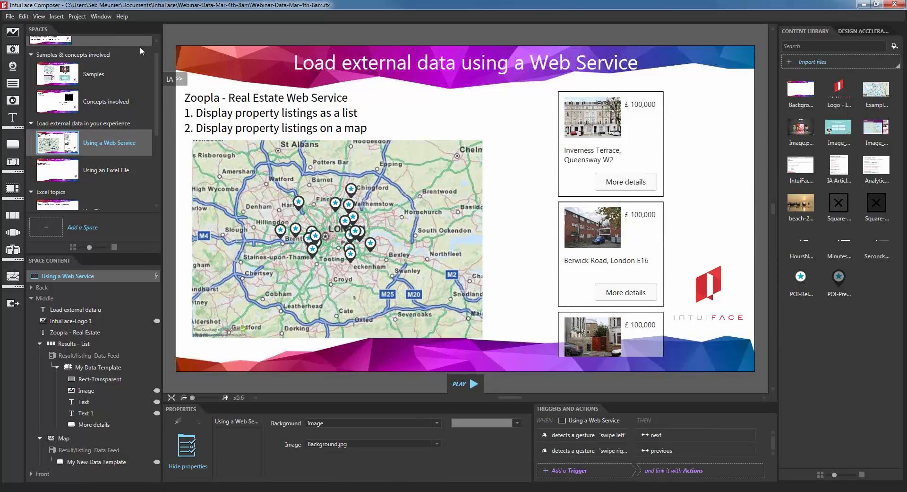
Step: Shift the map slightly right on the slide and pan its view up within the frame
drag(234, 201, 271, 206)
click(179, 79)
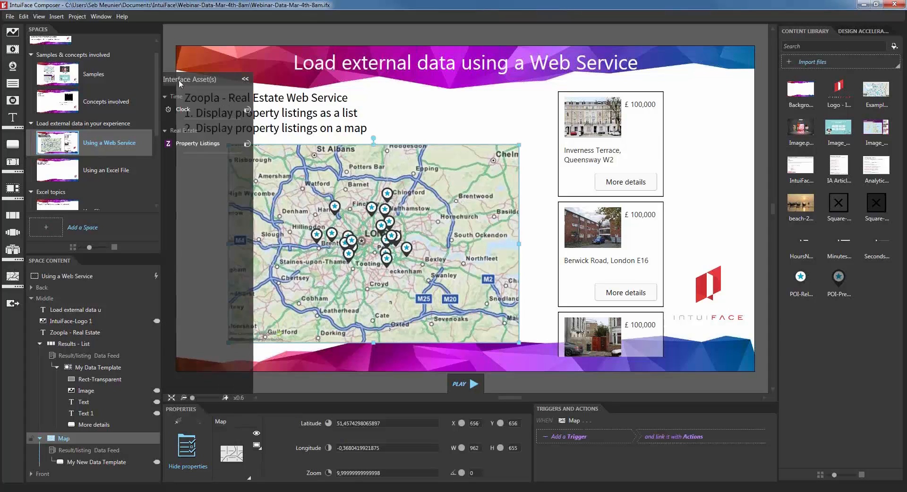
double_click(434, 302)
mouse_move(454, 277)
mouse_down()
mouse_move(463, 250)
mouse_move(455, 277)
mouse_up()
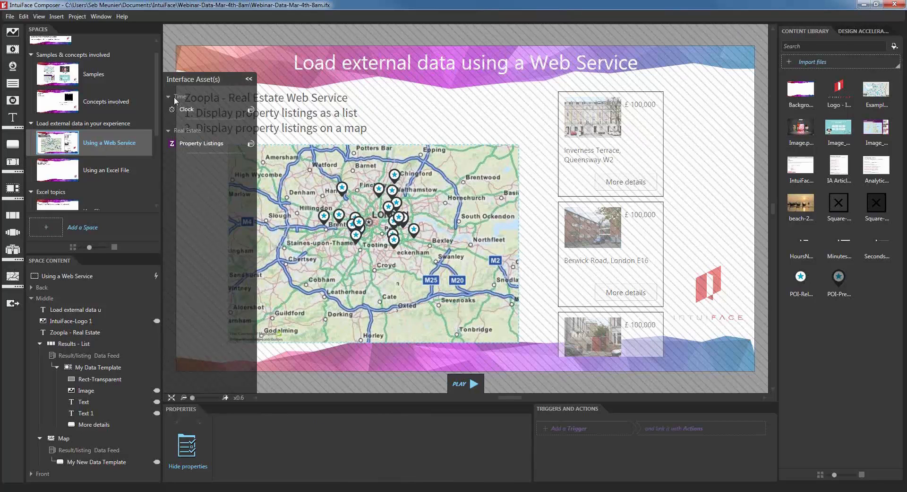
Step: Set the Property Listings search Town to Tonbridge
click(223, 144)
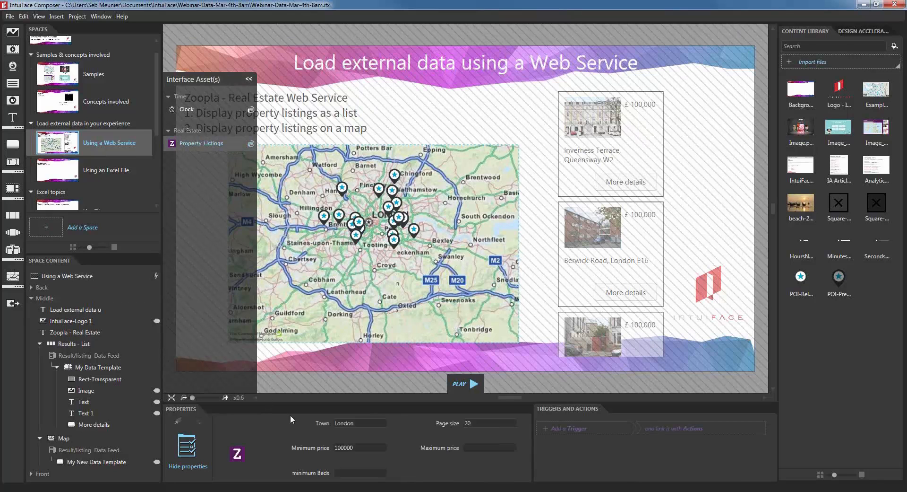
click(365, 424)
text(Tonbridge)
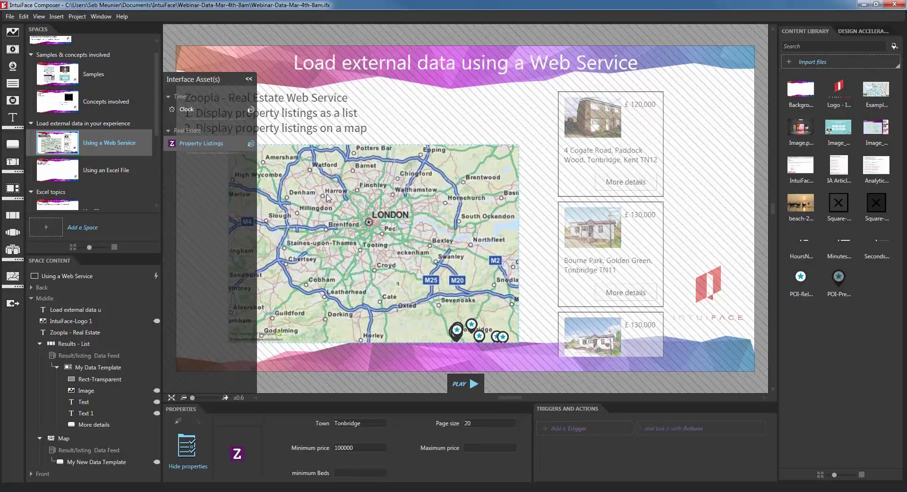
Step: Pan and zoom the map onto Tonbridge so its listing pins show, then exit map editing
double_click(414, 289)
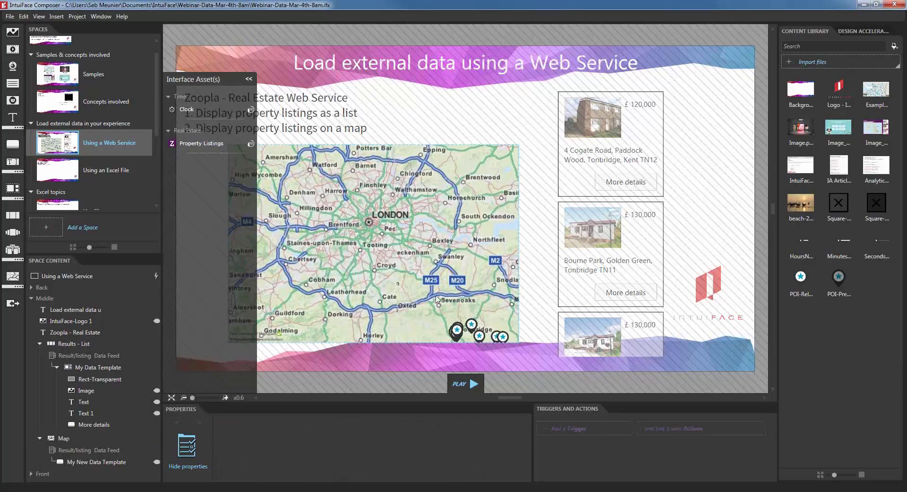
drag(444, 295, 359, 220)
scroll(375, 260, up, 3)
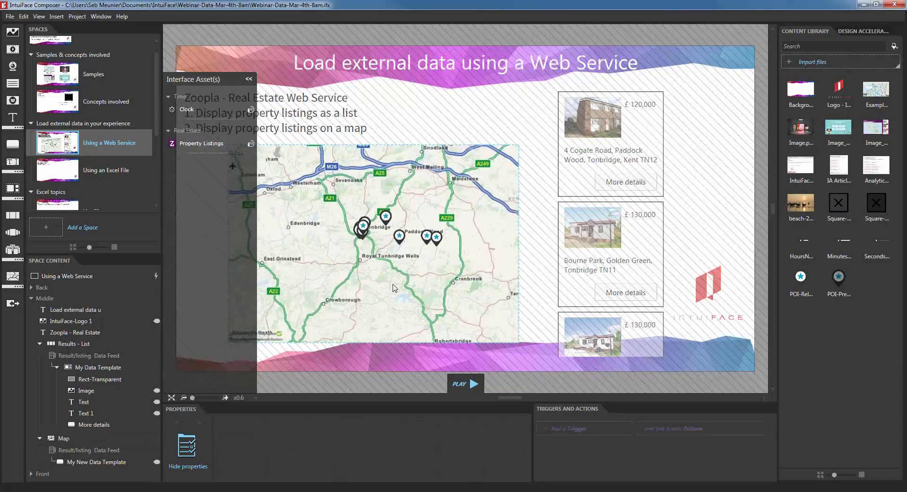
scroll(375, 260, up, 1)
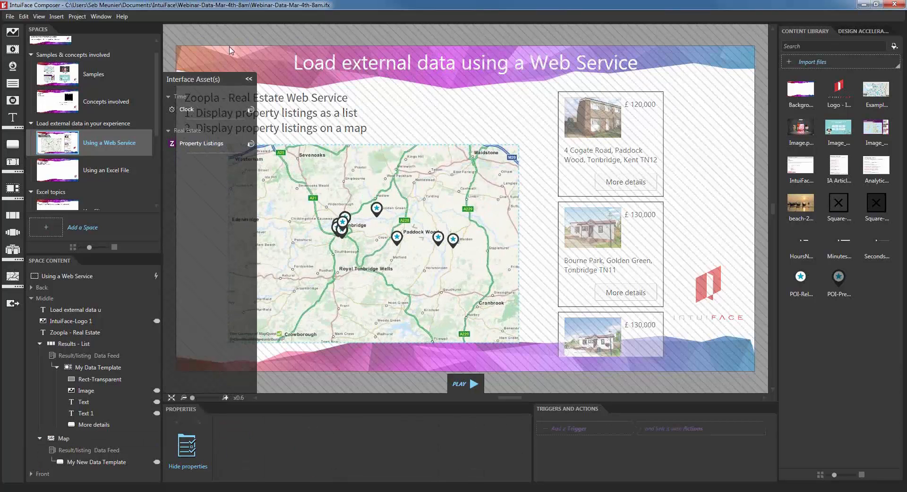
click(248, 80)
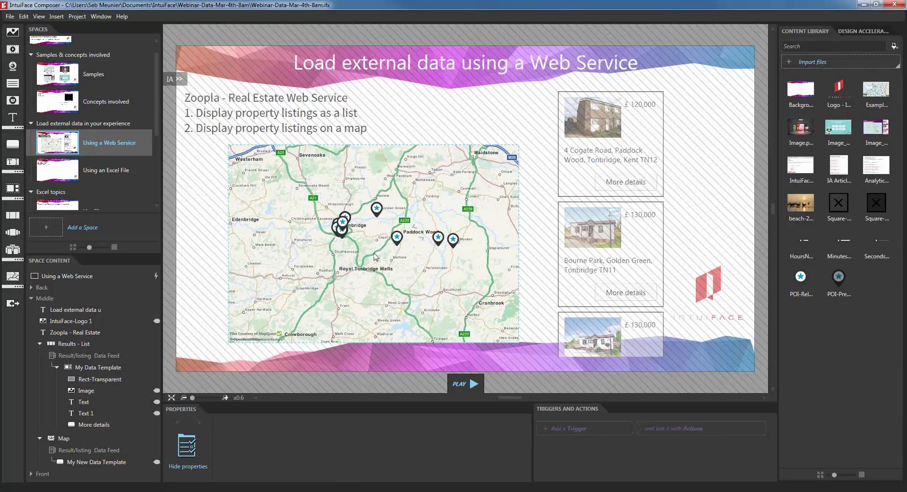
click(430, 88)
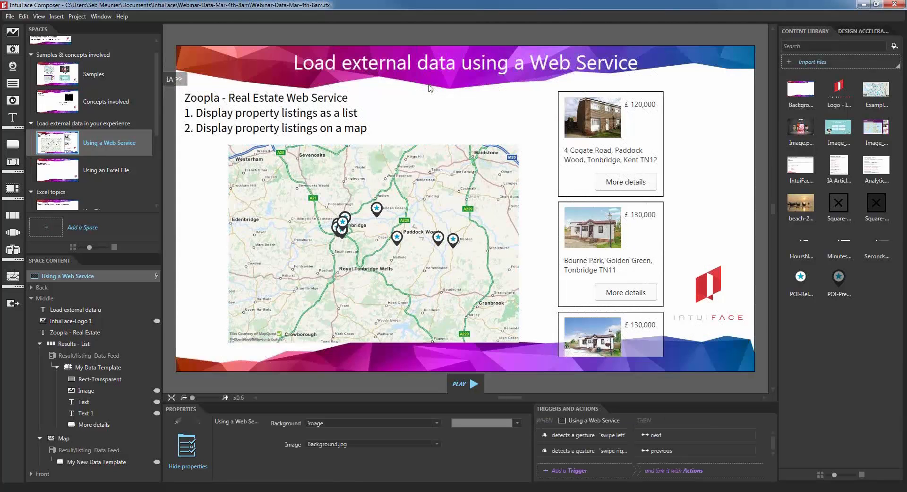
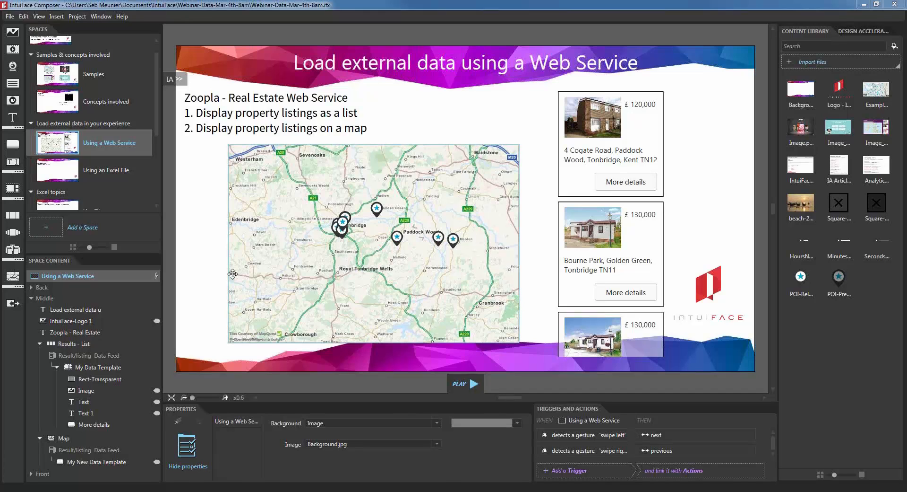
Step: Check RealEstate-Zoopla.ifd in the Real Estate - Zoopla folder, then put that window away
mouse_move(130, 491)
click(156, 470)
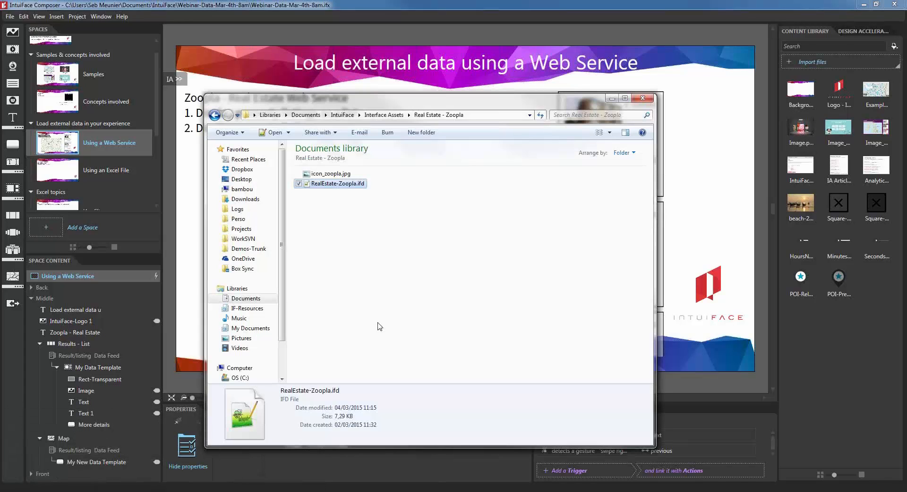
click(385, 287)
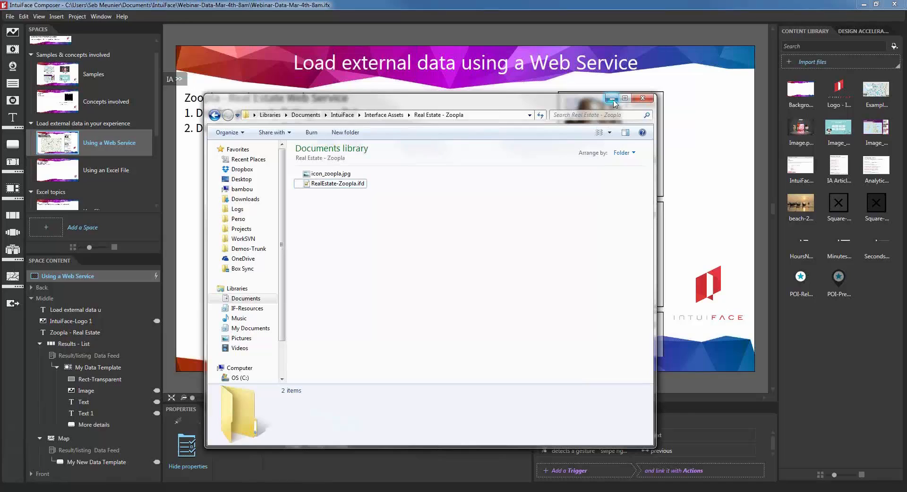
click(350, 184)
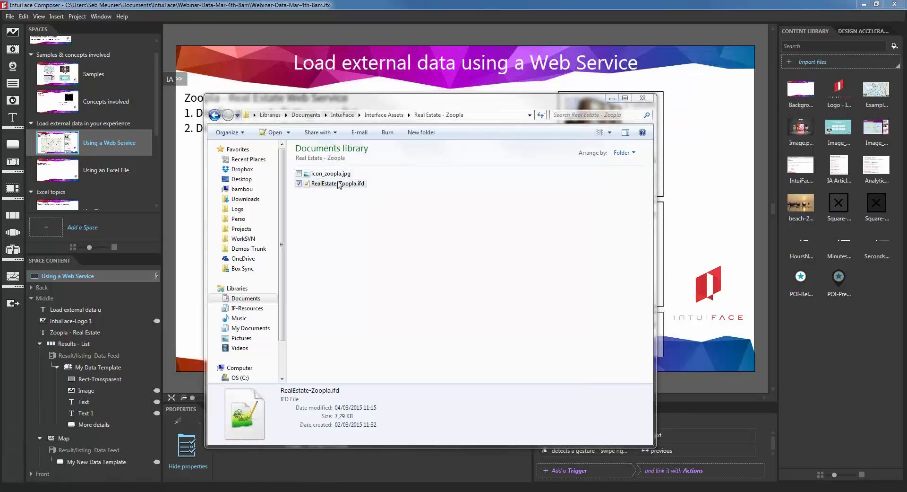
click(612, 98)
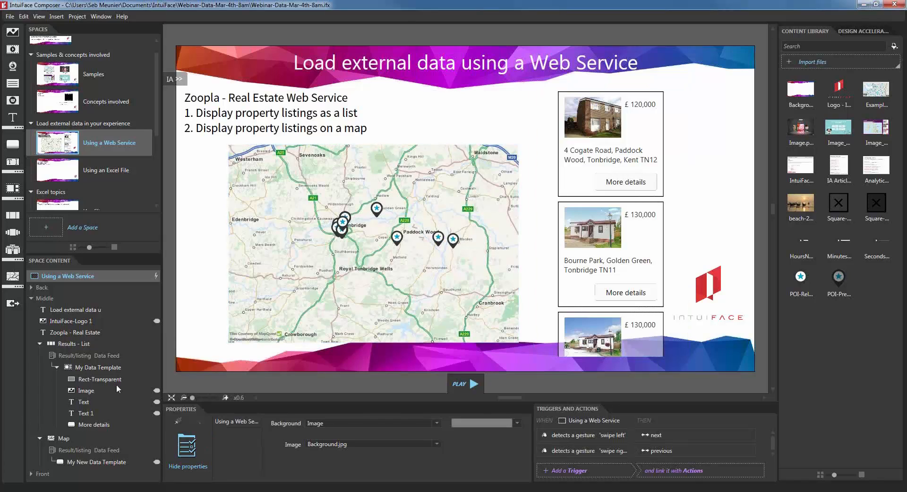
Step: Select My Data Template and look through its context menu and Edit menu without choosing anything
click(106, 368)
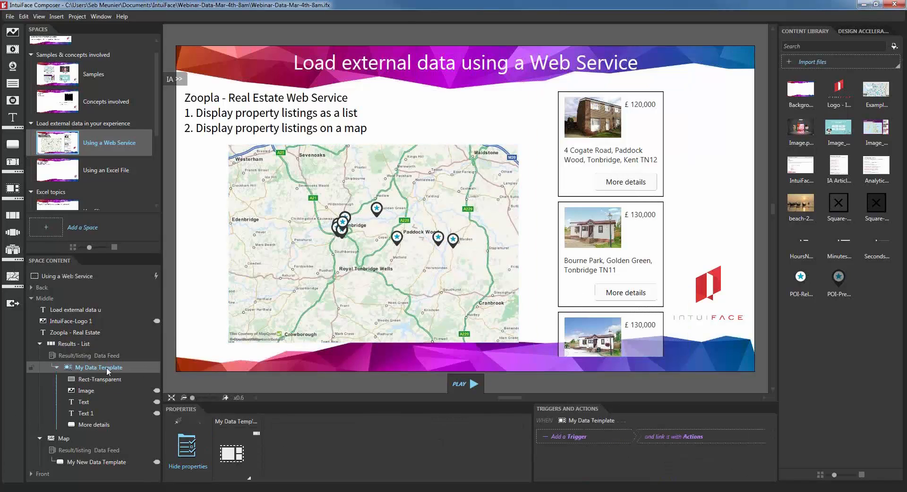
right_click(107, 368)
click(113, 368)
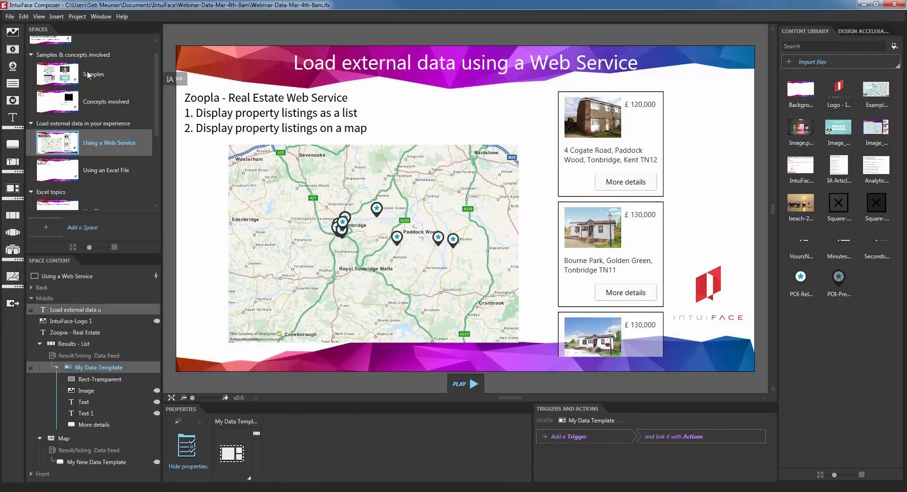
click(24, 16)
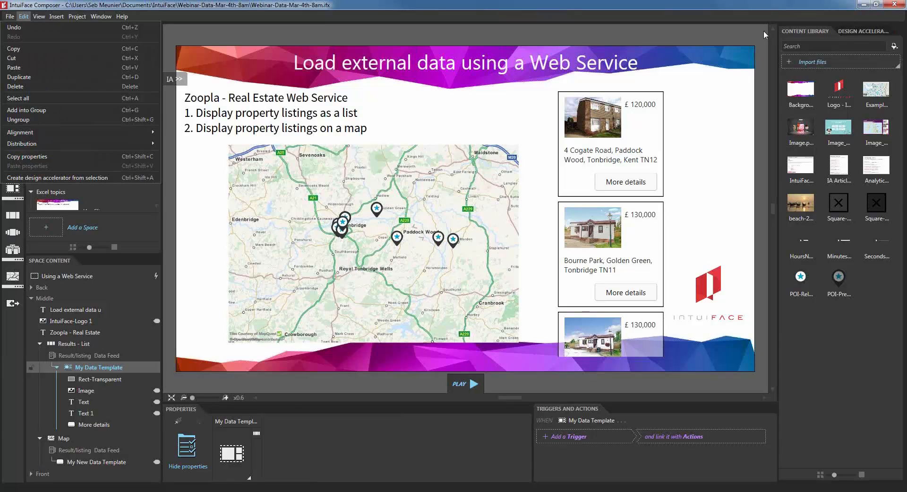
click(542, 6)
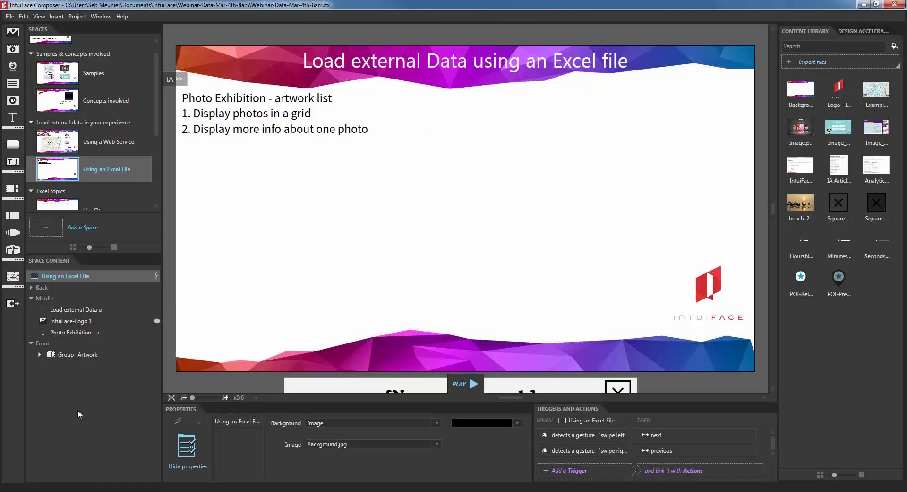
Step: Start importing an Excel interface asset
click(12, 304)
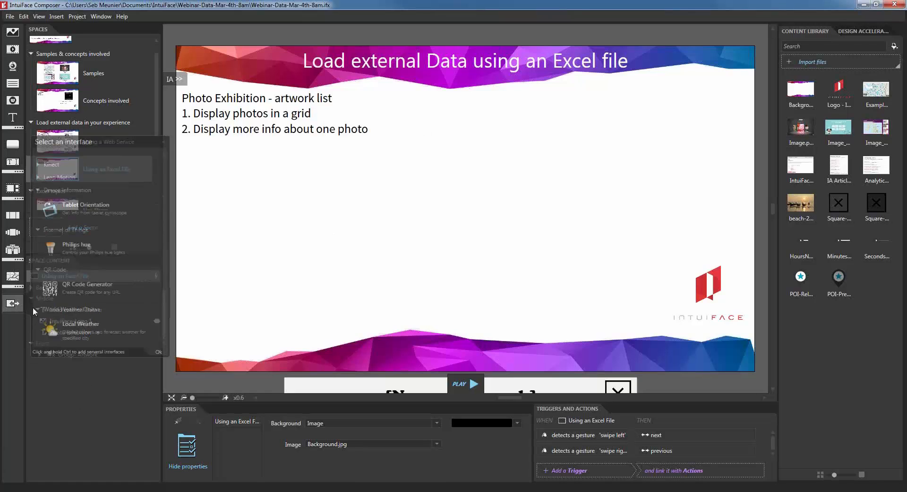
drag(165, 314, 164, 166)
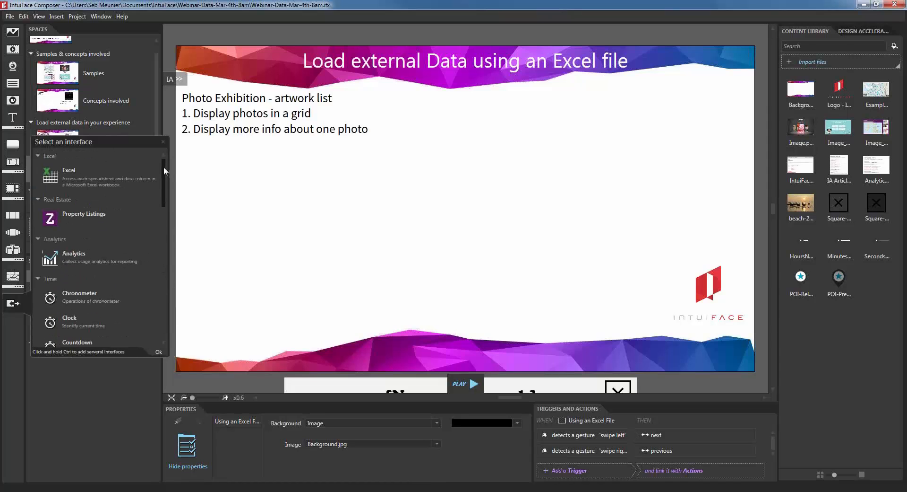
double_click(75, 183)
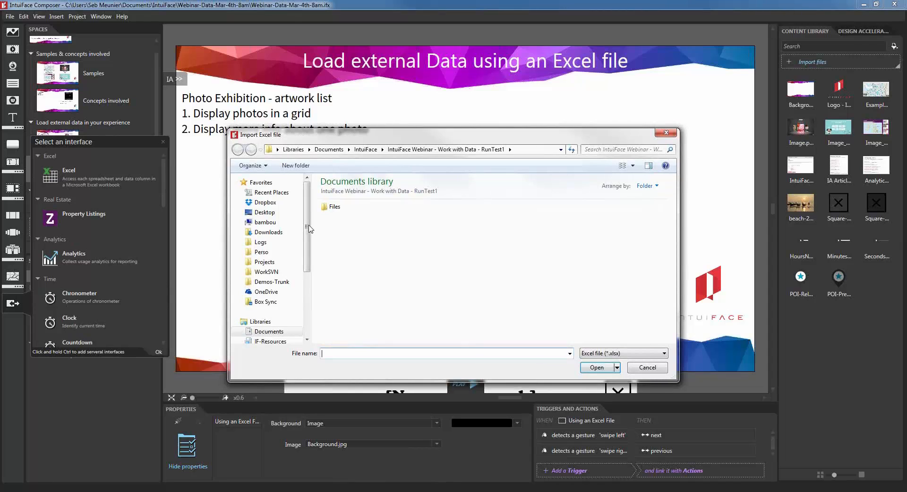
Step: Browse to IF-Resources > 0-Webinar-ExternalData and open Gallery-Artwork.xlsx in Excel
drag(307, 229, 308, 256)
click(270, 287)
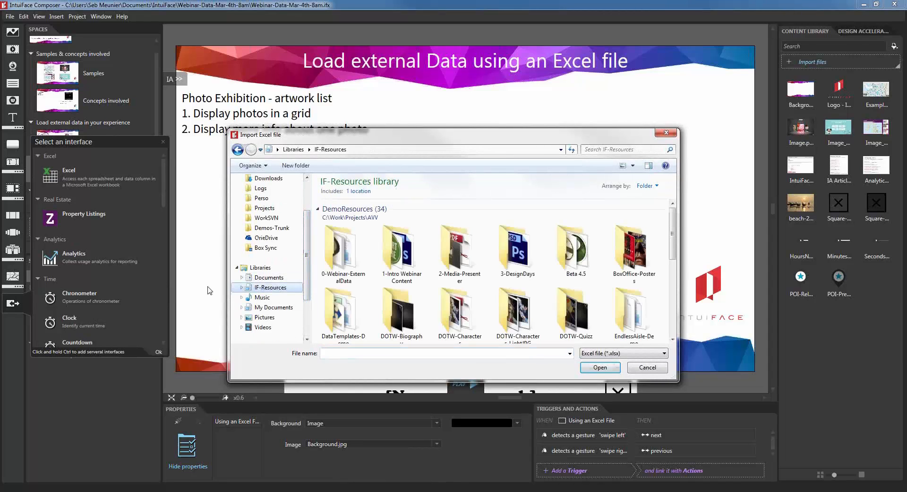
double_click(337, 266)
right_click(443, 237)
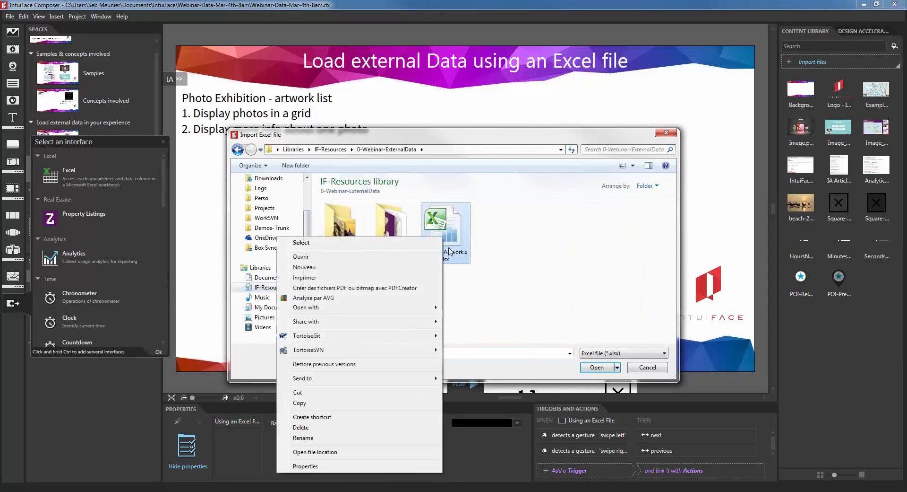
click(413, 257)
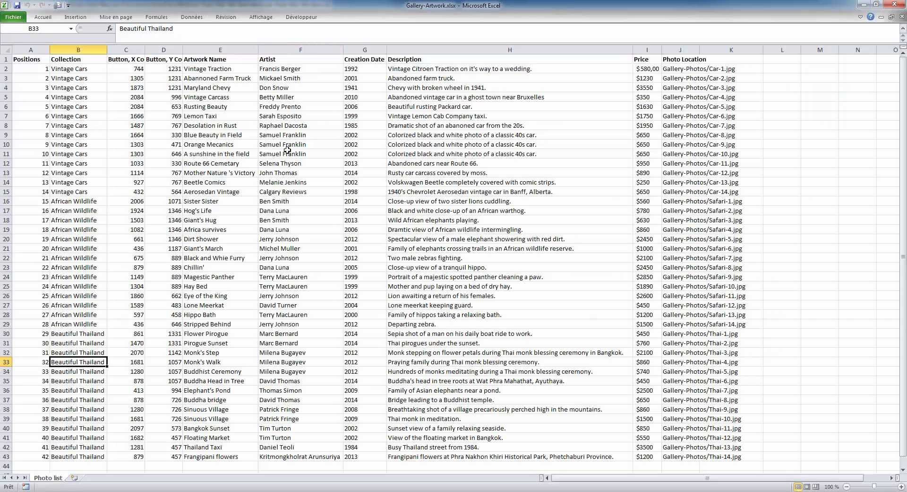
Step: Walk through the X/Y coordinates, Vintage Cars collection, artwork name, description and photo path columns
click(152, 154)
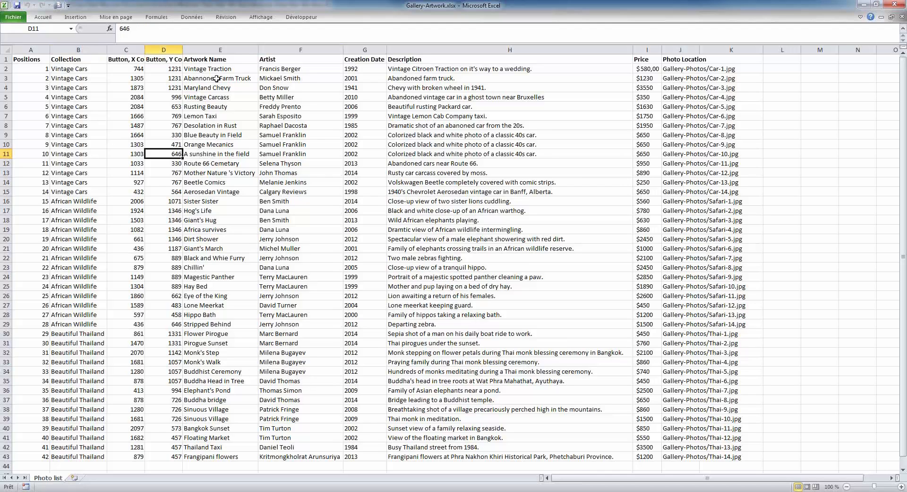
click(141, 77)
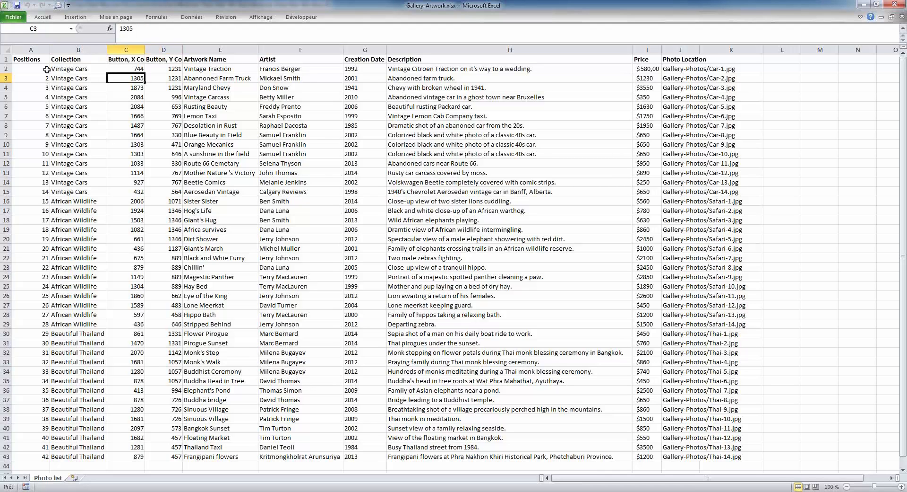
drag(73, 69, 80, 185)
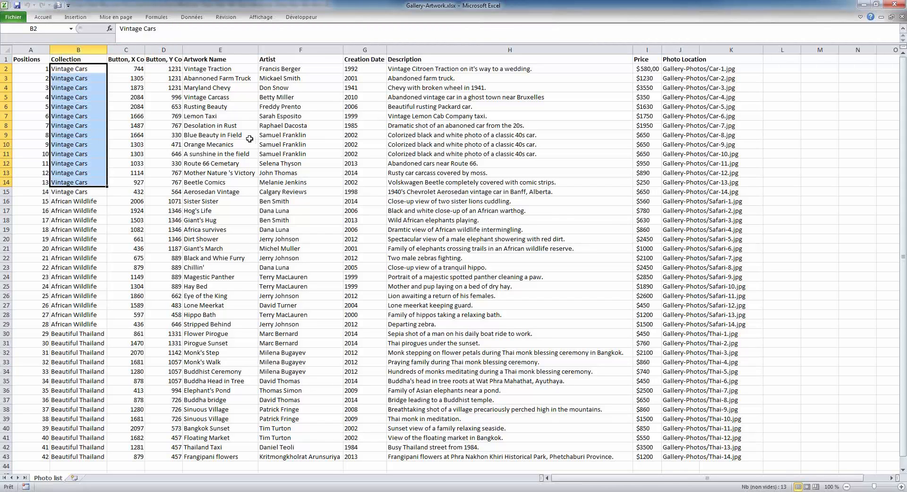
click(215, 68)
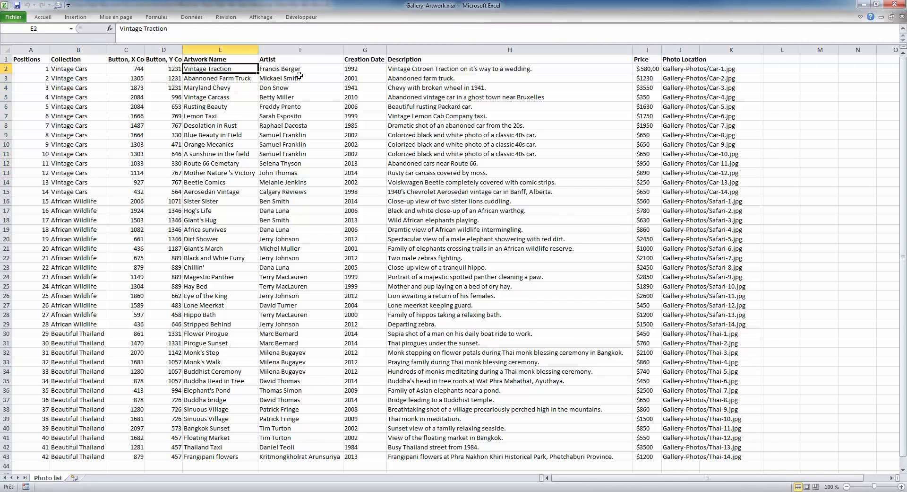
click(495, 71)
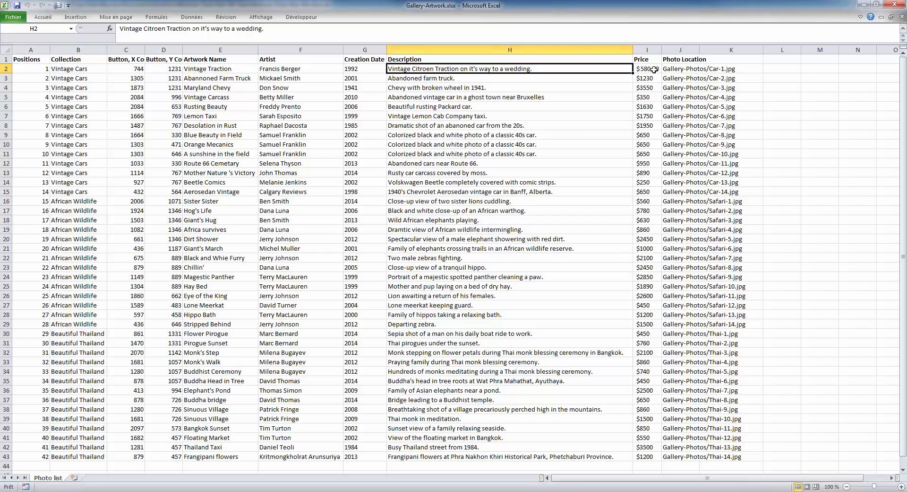
click(721, 68)
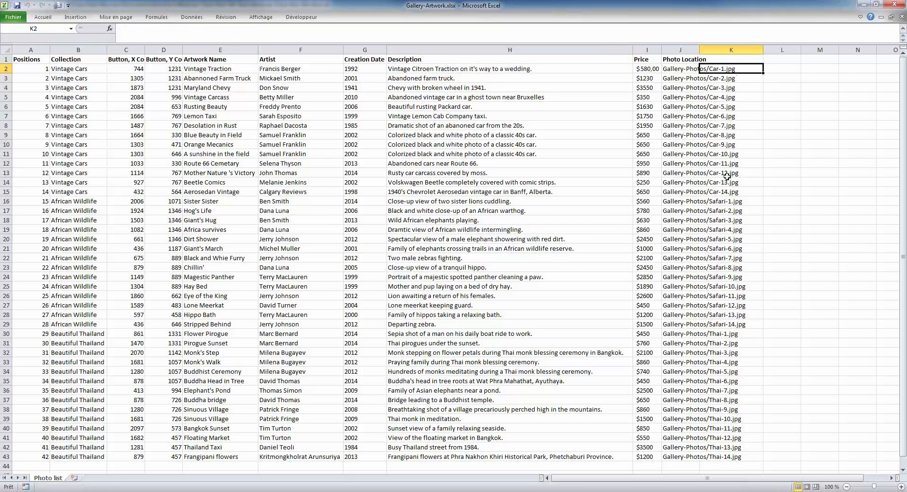
click(674, 69)
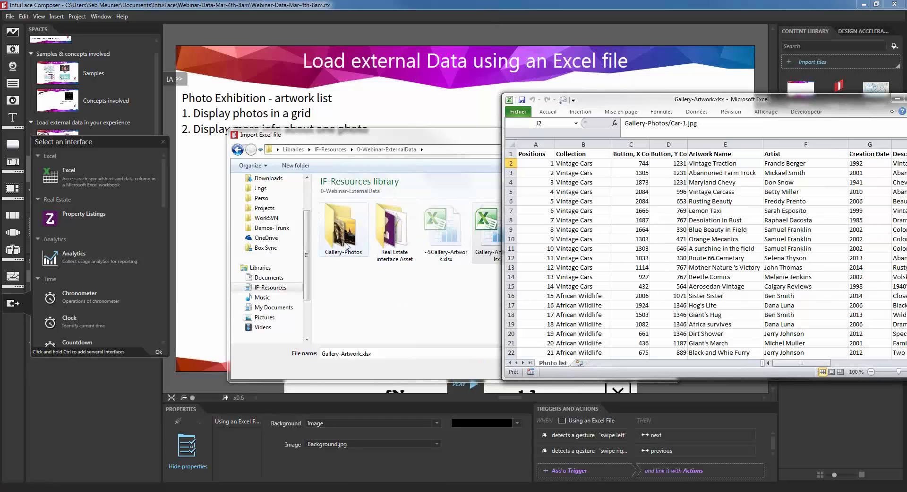
Step: Return to 0-Webinar-ExternalData, close Excel, and import Gallery-Artwork.xlsx
double_click(344, 234)
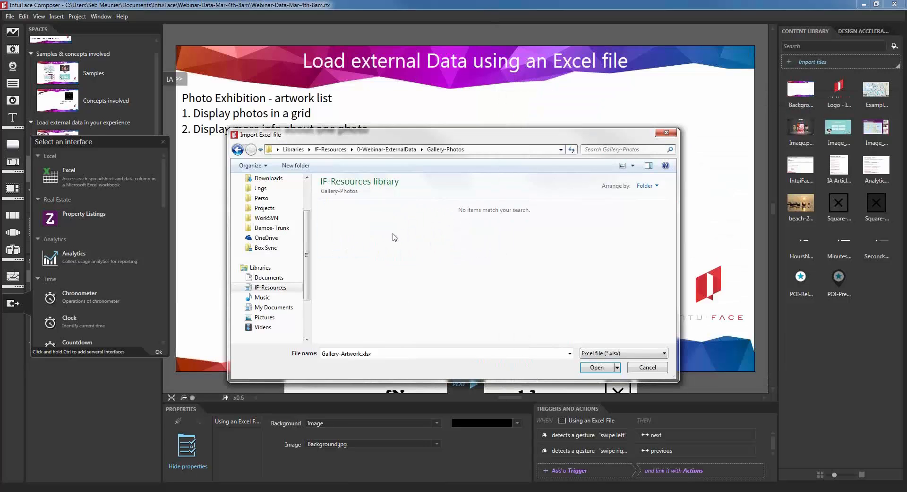
click(244, 150)
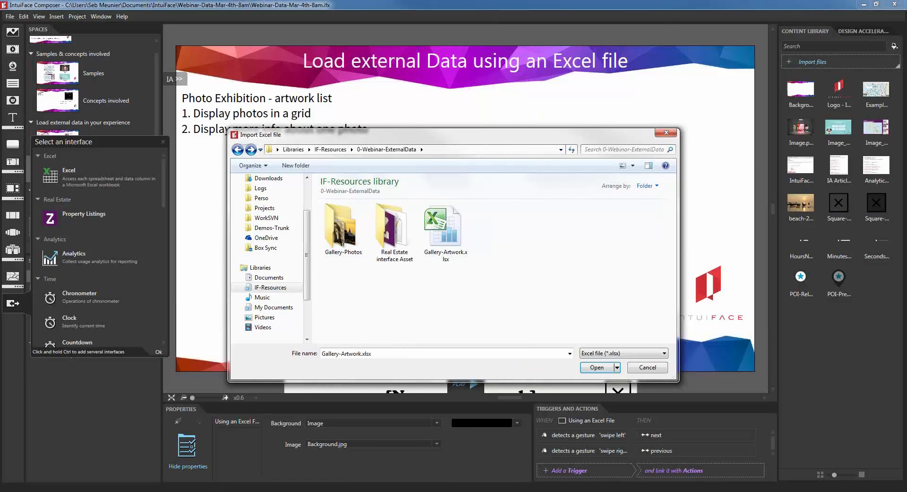
key(alt+Tab)
drag(815, 99, 663, 87)
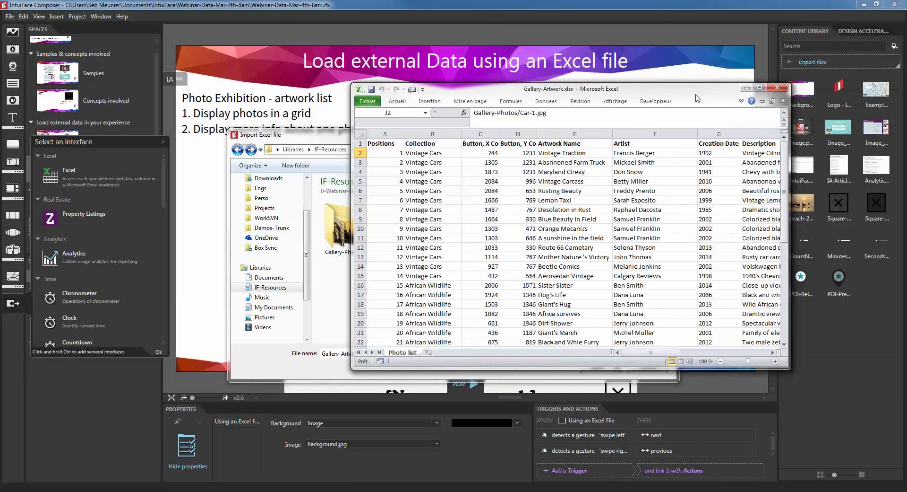
click(778, 87)
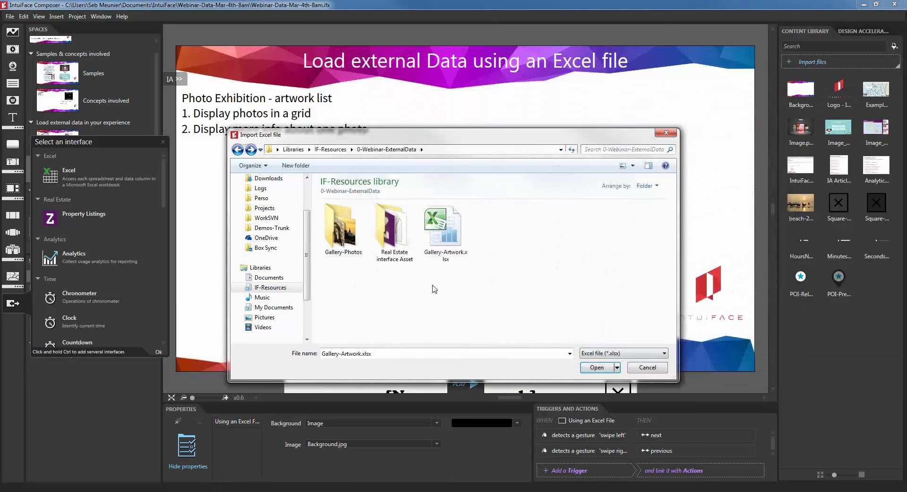
click(597, 367)
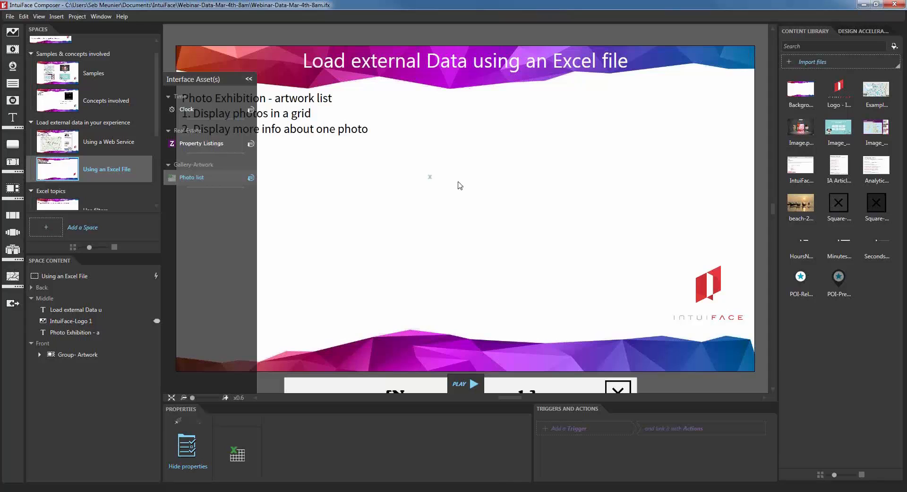
Step: Place a Photo list collection on the slide, position and widen it, with item width 1300
drag(485, 208, 483, 204)
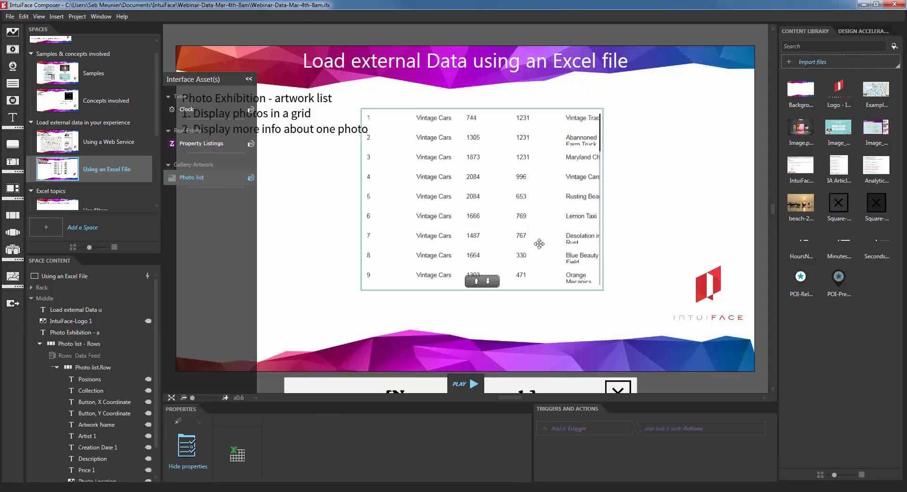
drag(539, 240, 588, 228)
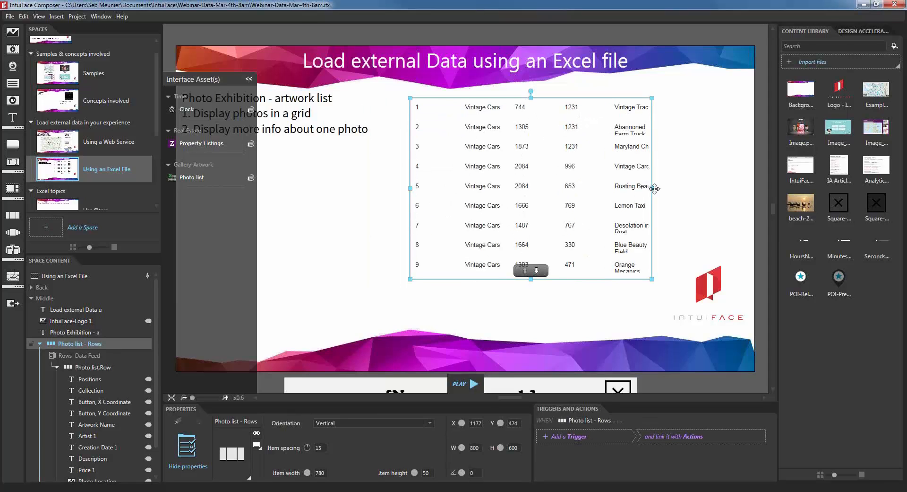
drag(652, 187, 768, 189)
drag(685, 190, 626, 191)
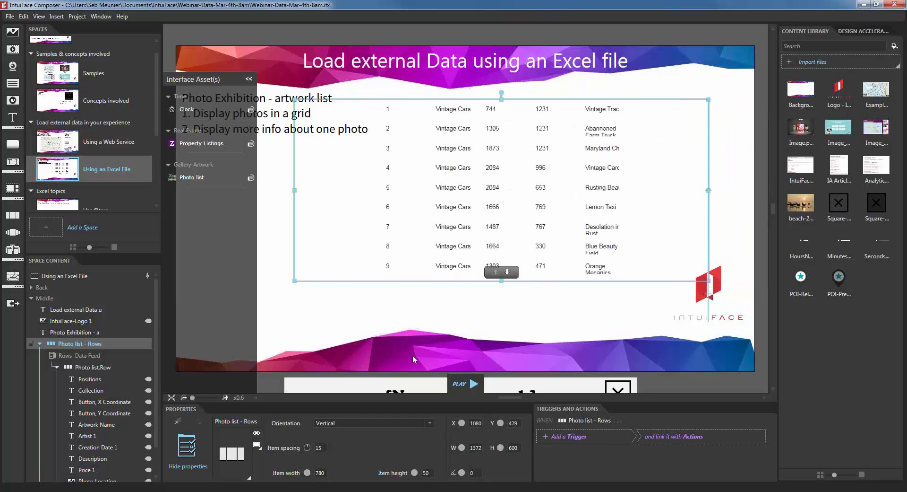
drag(453, 173, 431, 205)
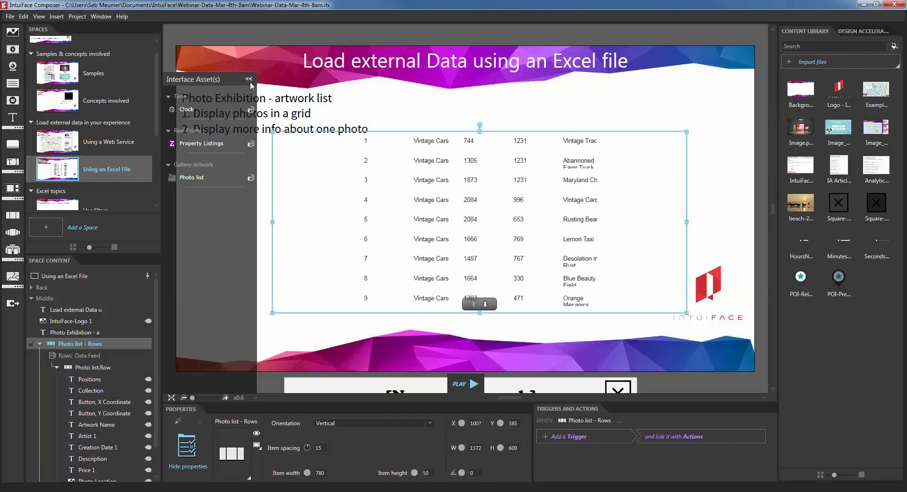
drag(391, 271, 387, 285)
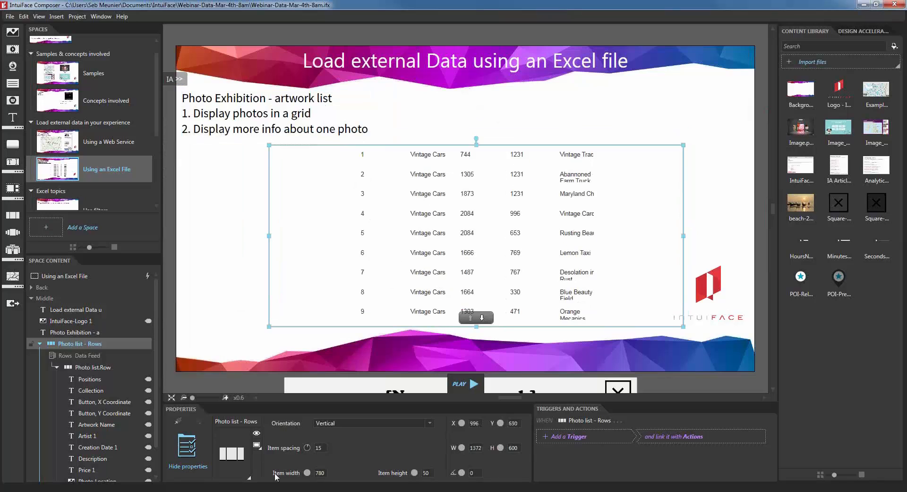
click(320, 472)
text(1300)
key(Tab)
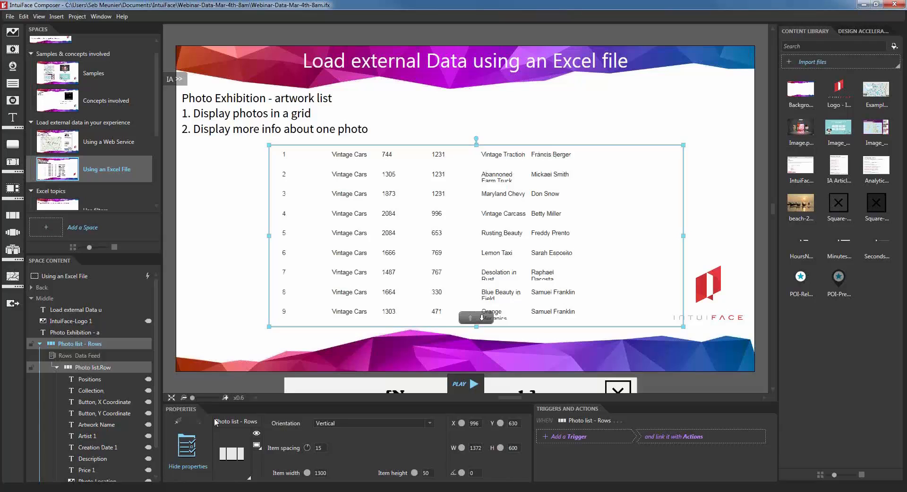
Step: Widen the Photo list.Row items, then move a narrower list to the slide's upper right
click(87, 367)
drag(310, 472, 312, 472)
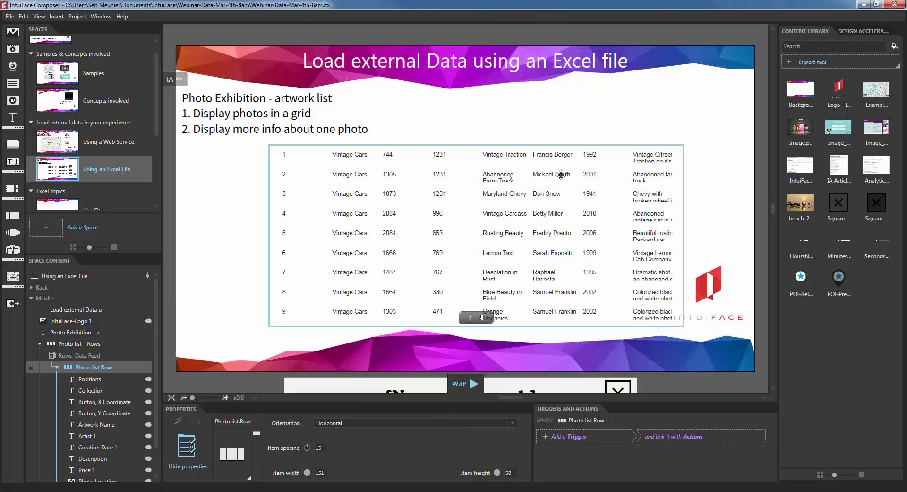
drag(529, 217, 522, 186)
drag(317, 184, 449, 184)
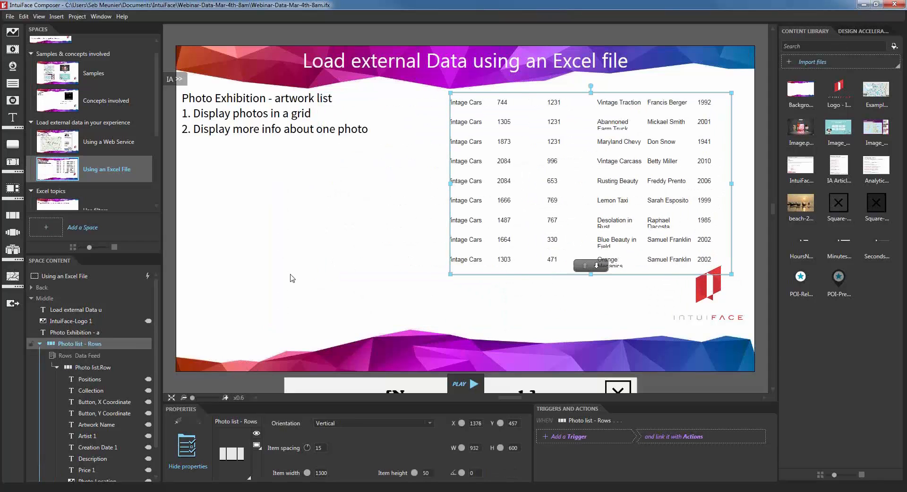
click(270, 305)
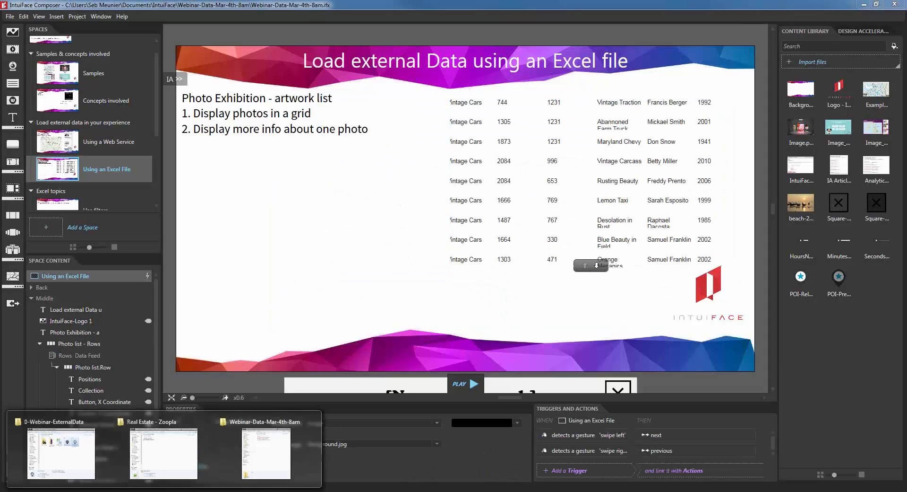
Step: Copy the Gallery-Photos folder from the webinar resources folder
click(157, 489)
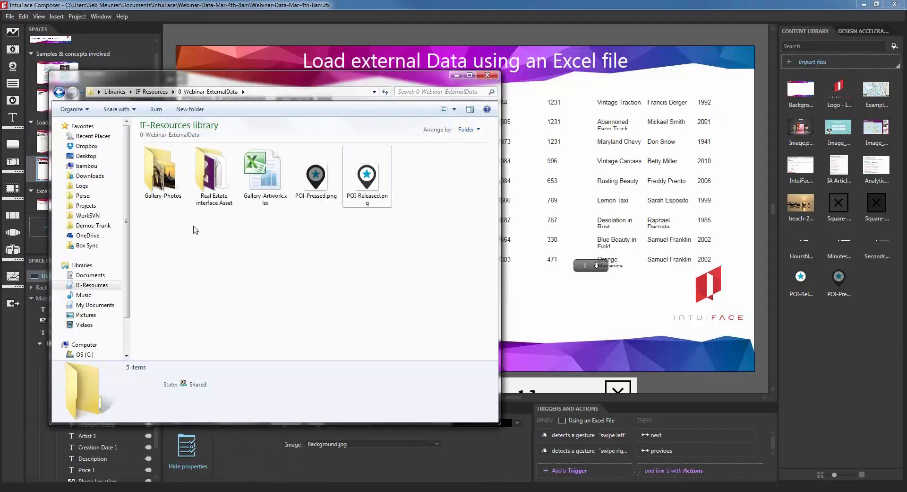
click(170, 173)
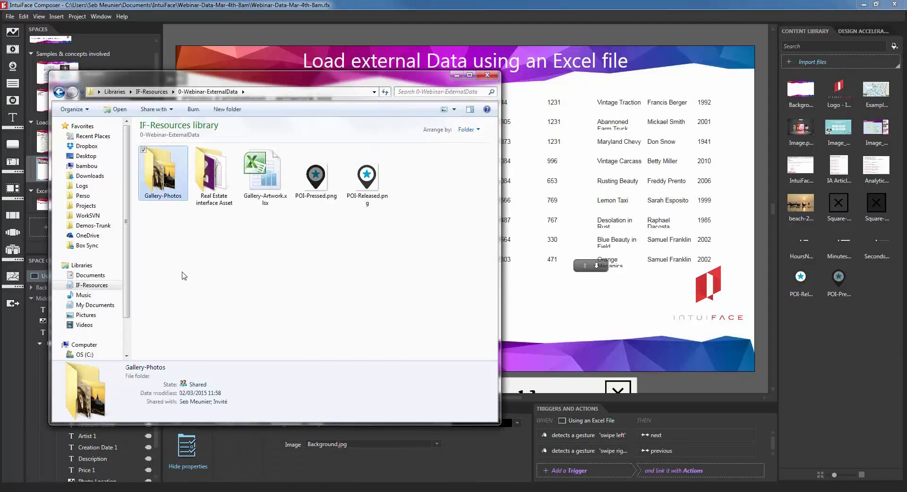
right_click(166, 172)
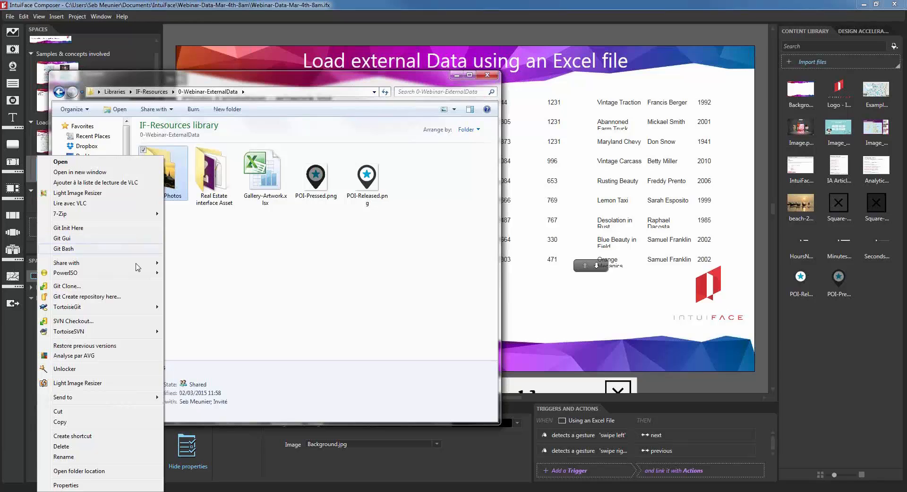
click(326, 187)
click(182, 191)
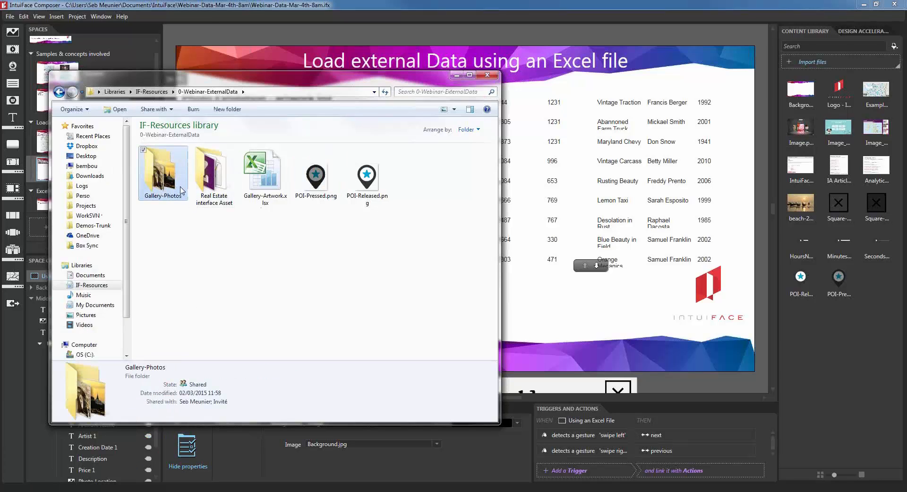
click(457, 75)
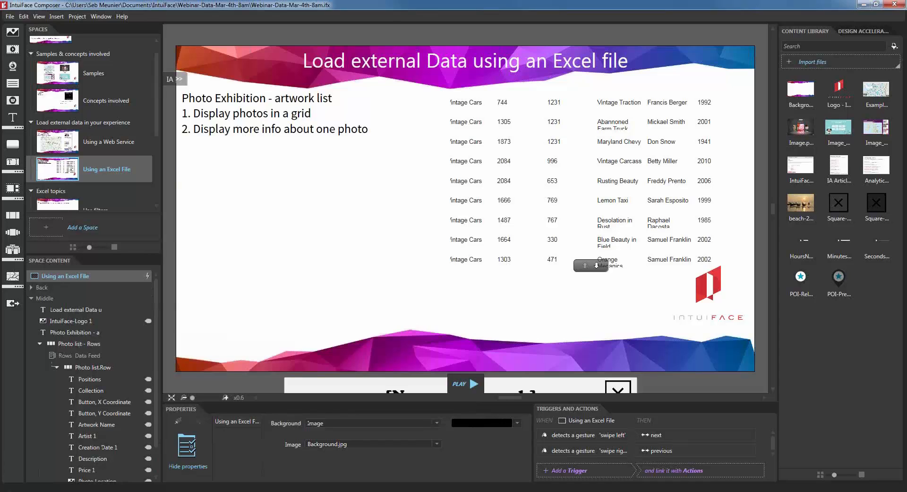
Step: Paste Gallery-Photos into Files > InterfaceAssets > Gallery-Artwork_xlsx and minimize Explorer
click(165, 491)
click(266, 438)
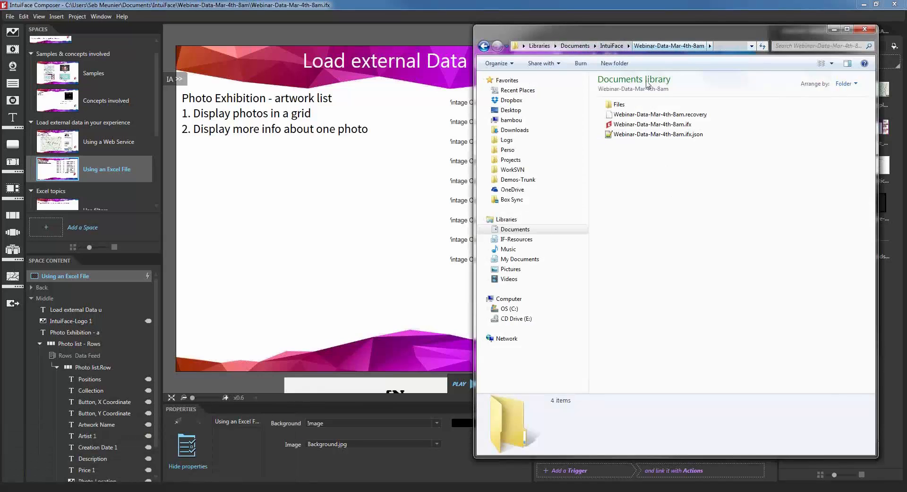
double_click(619, 105)
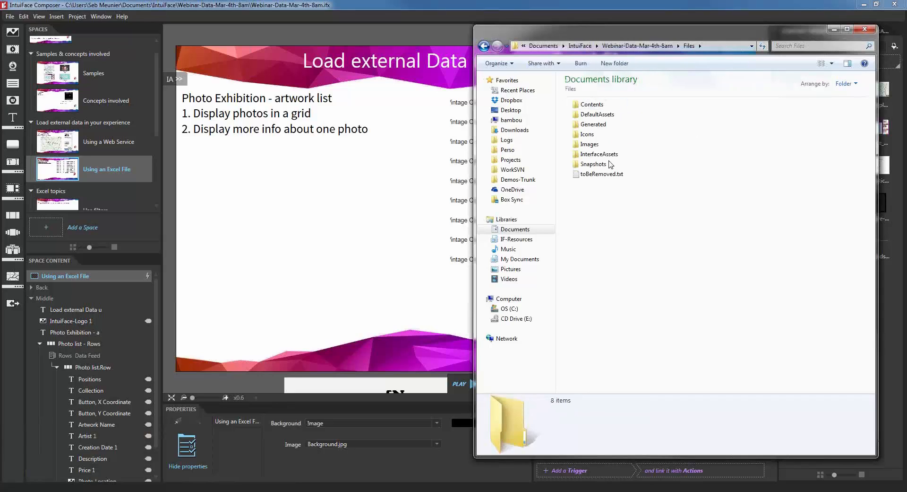
double_click(608, 155)
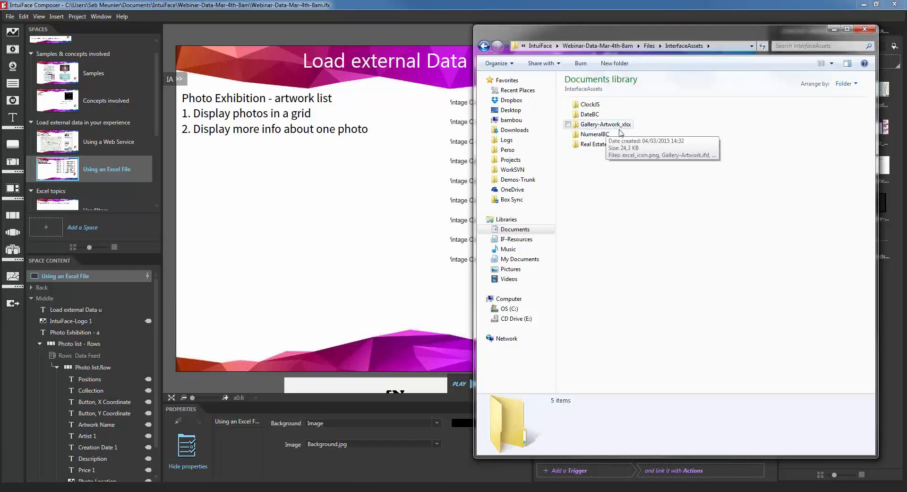
double_click(627, 124)
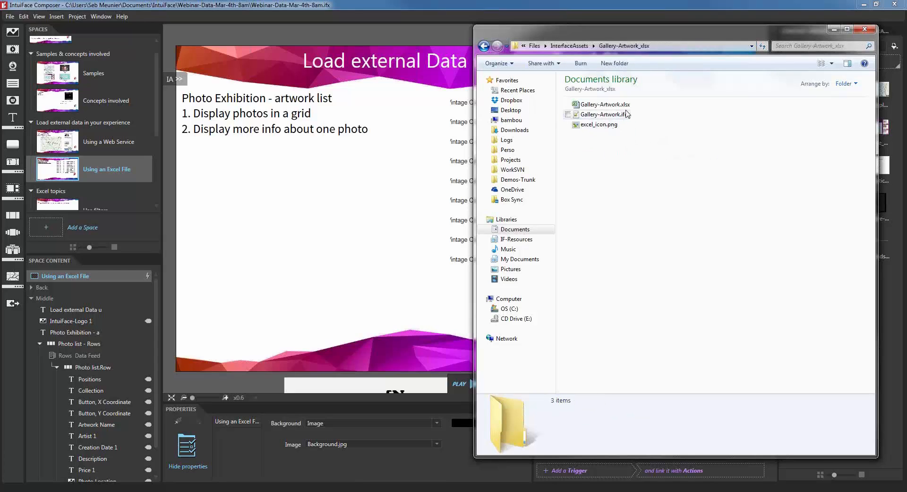
click(629, 105)
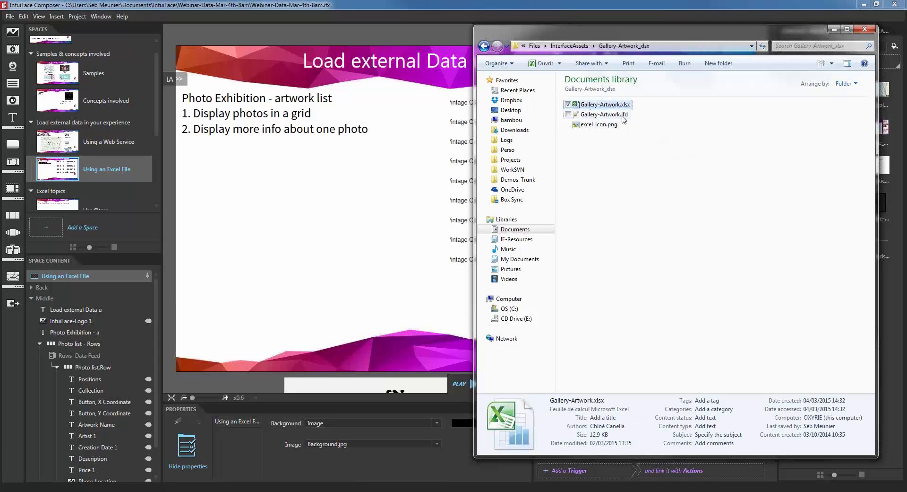
click(623, 115)
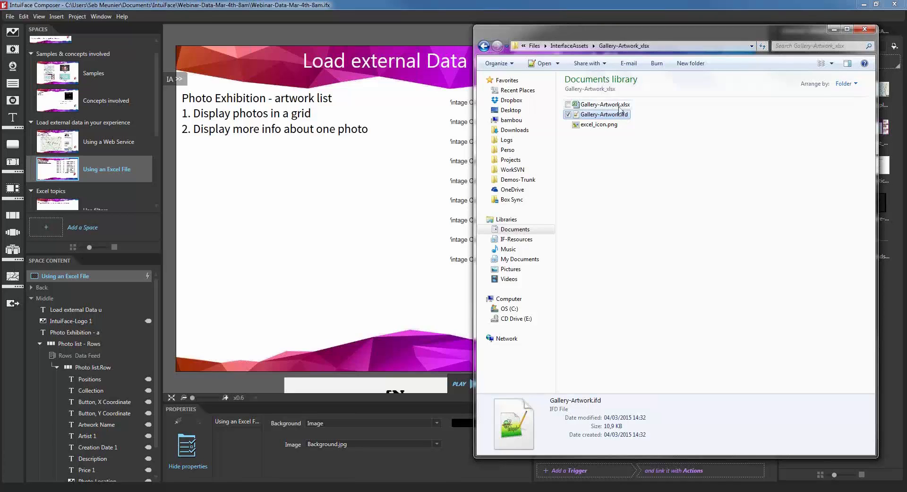
click(622, 211)
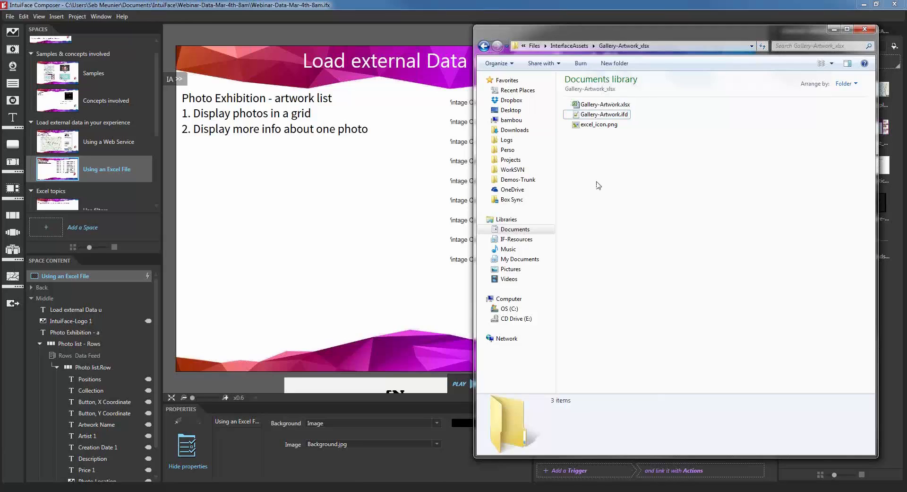
key(ctrl+v)
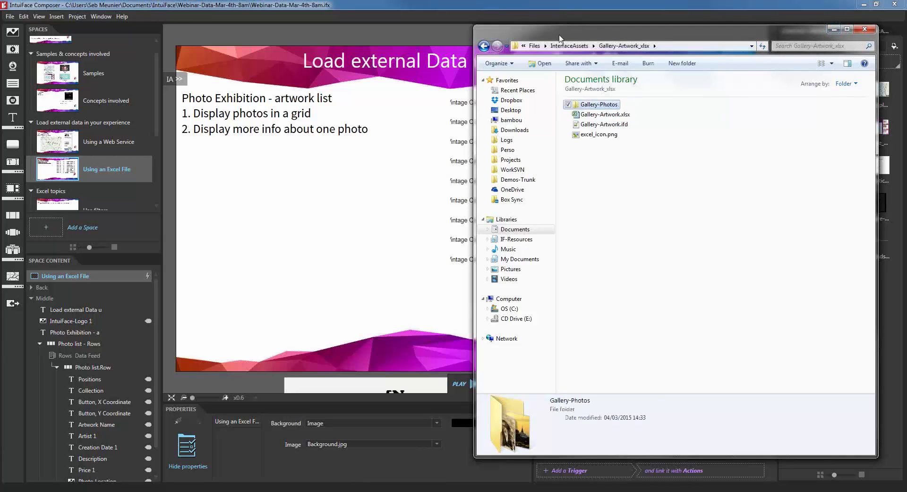
click(833, 29)
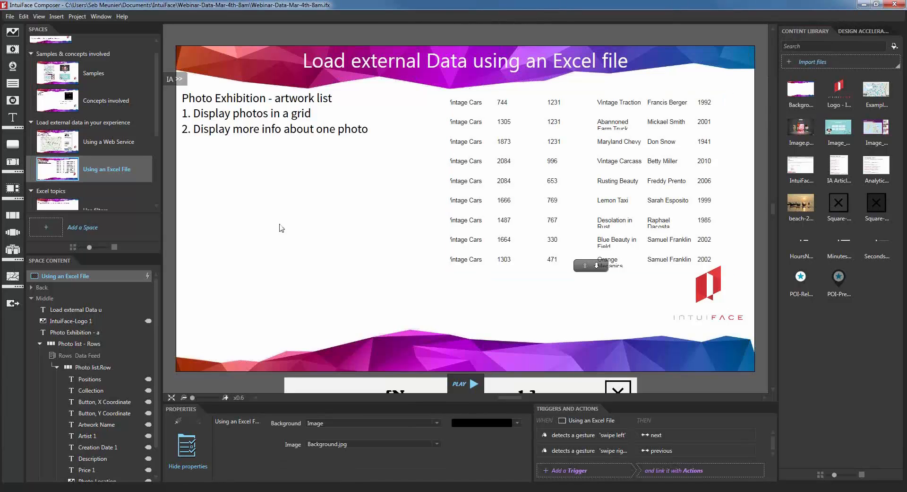
Step: Insert an image left of the table and shrink it
click(13, 32)
drag(488, 192, 362, 196)
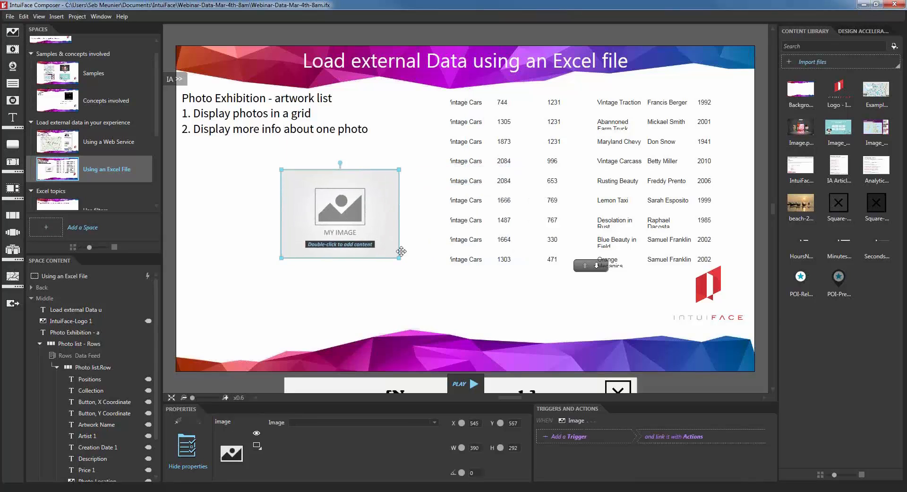
drag(397, 259, 361, 236)
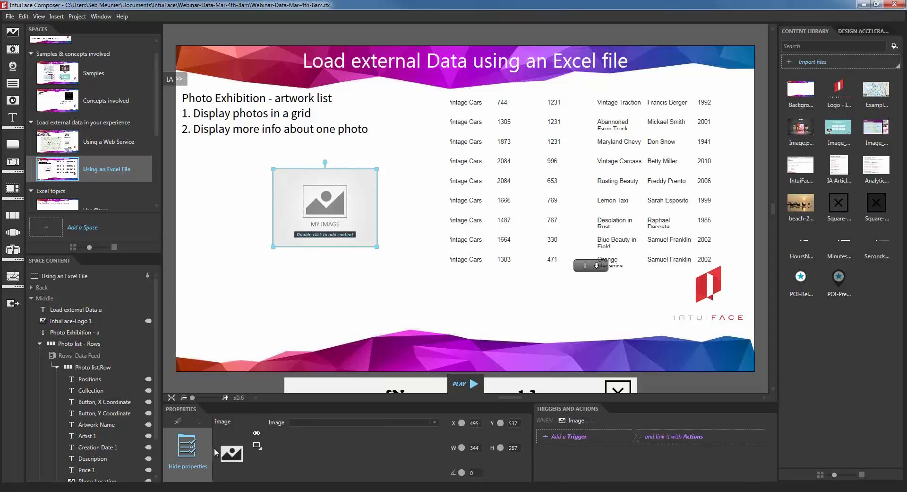
click(188, 449)
Step: Bind the image's Image property to Photo list's Photo Location, then shift it up-left
click(189, 453)
click(507, 159)
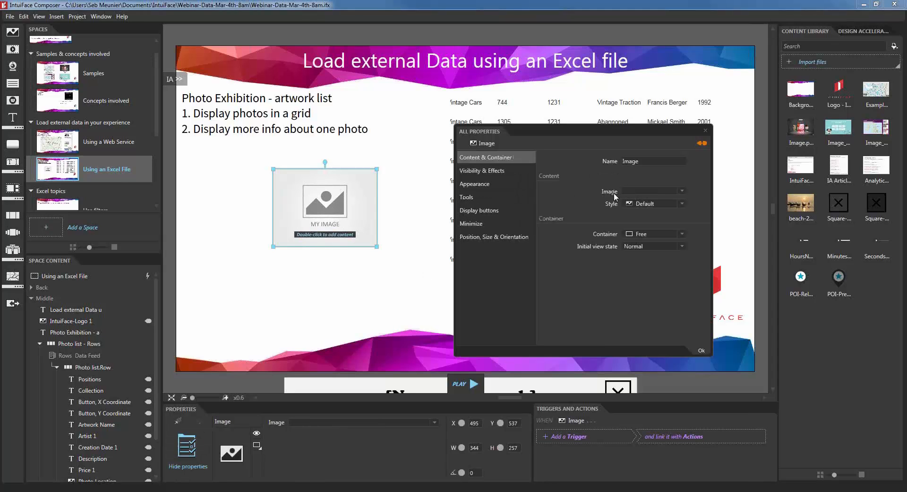
click(702, 142)
click(717, 148)
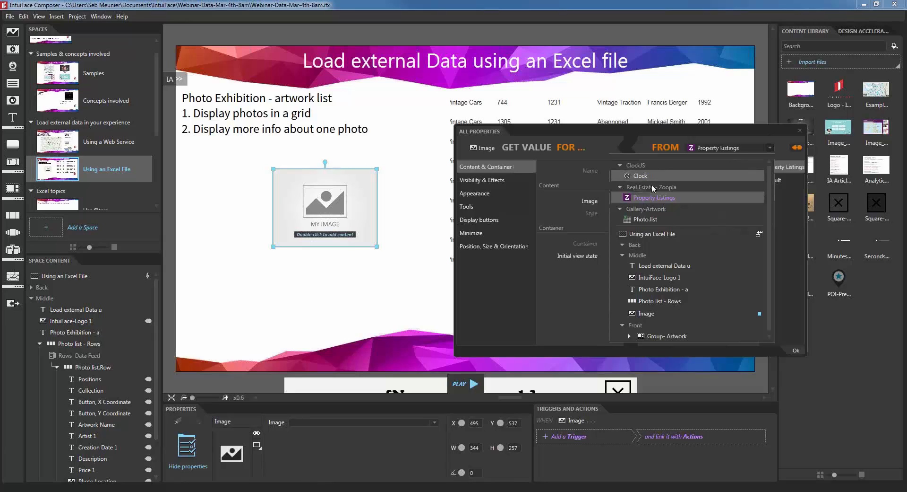
click(650, 220)
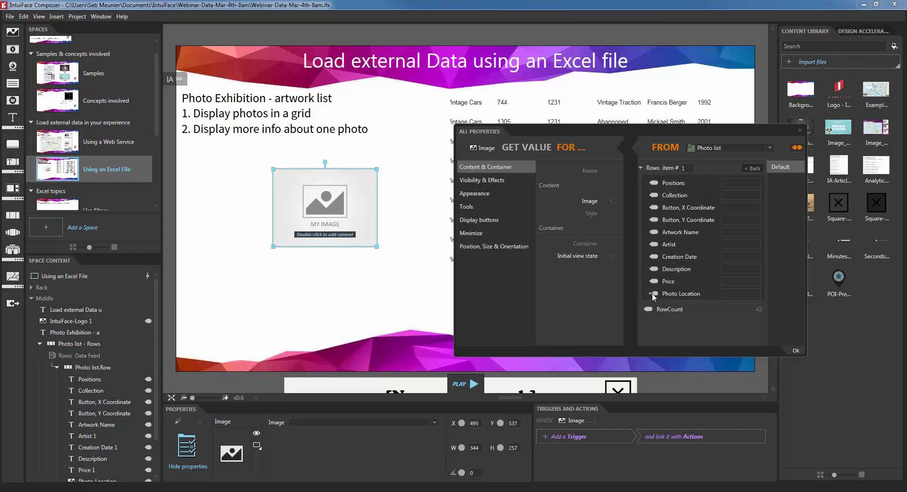
drag(654, 293, 614, 200)
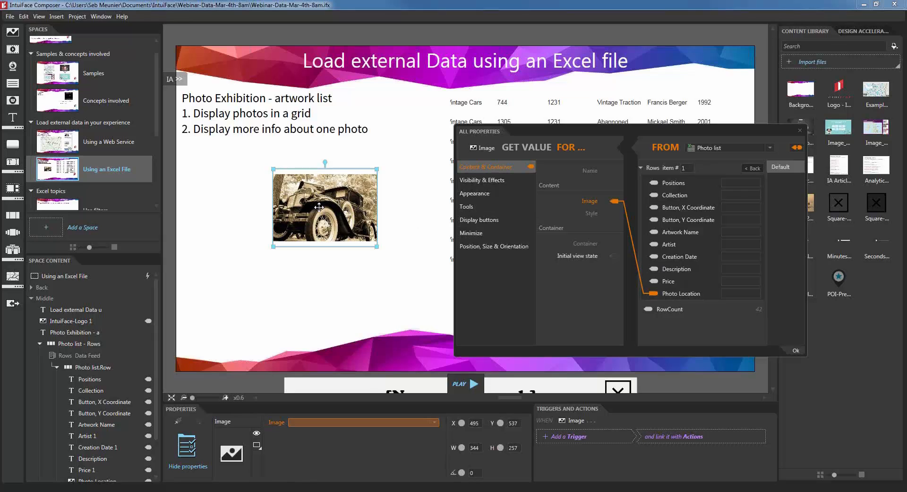
drag(321, 203, 285, 192)
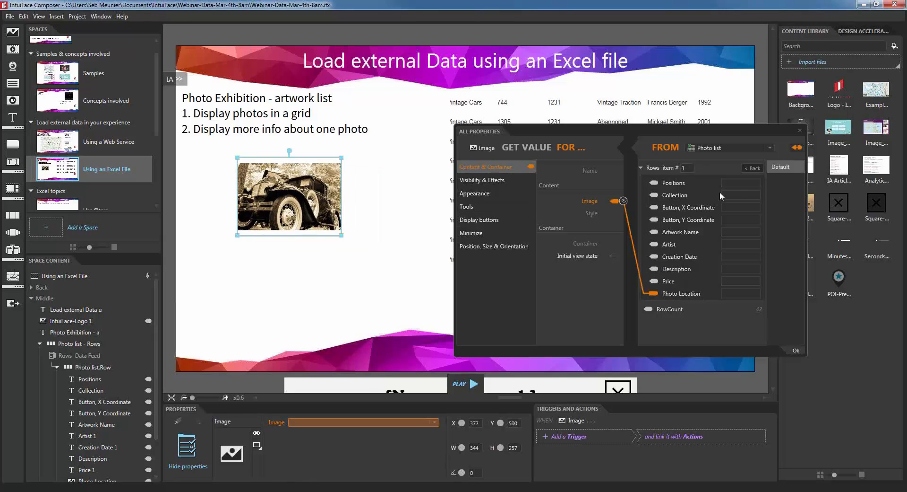
Step: Rename the image to Image Data Template and move it inside Photo list - Rows
click(802, 131)
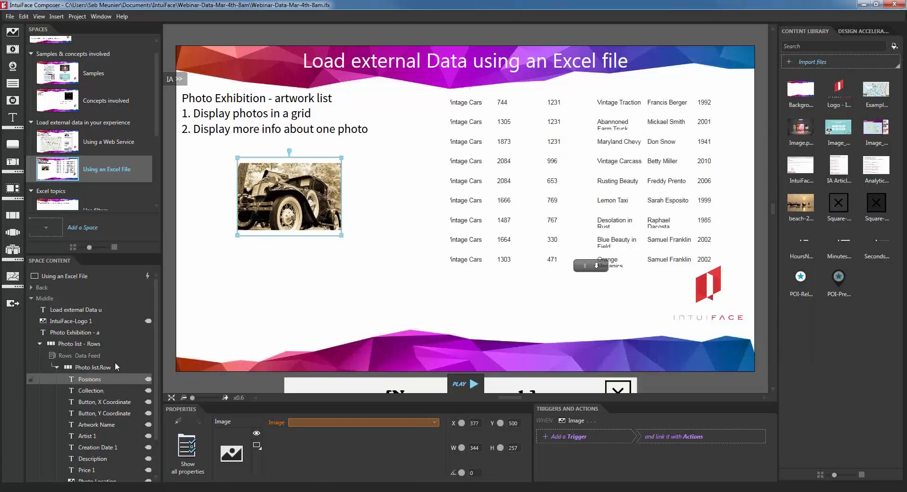
scroll(132, 353, down, 2)
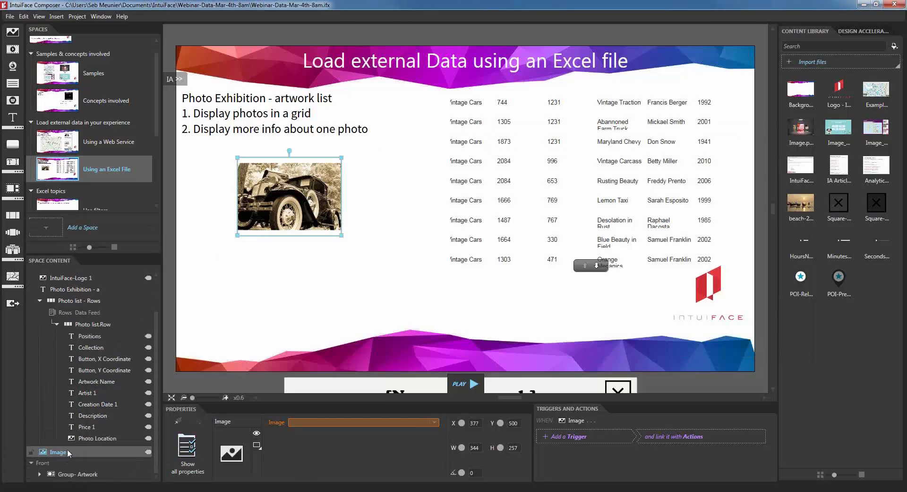
double_click(68, 453)
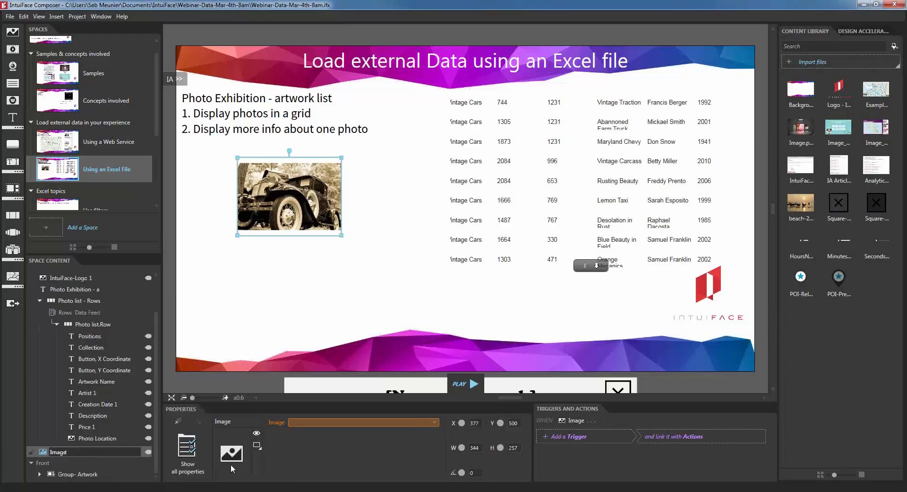
text(Data Template)
key(Return)
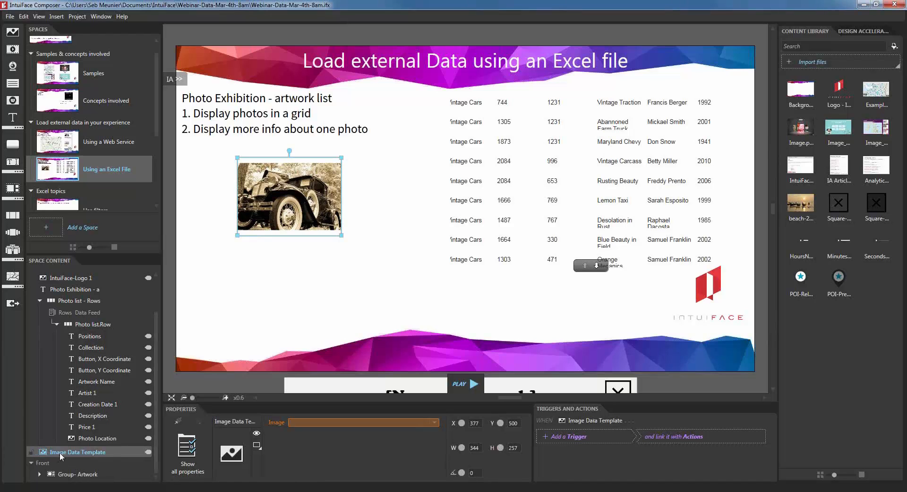
drag(60, 453, 151, 316)
drag(145, 317, 86, 316)
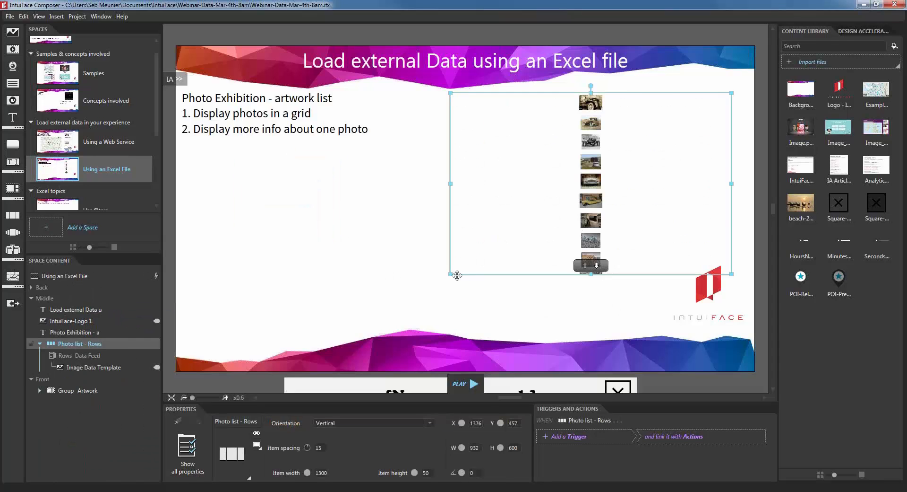
Step: Set the list items to 250 × 250 and widen the list across the slide, slightly left and up
drag(451, 274, 475, 338)
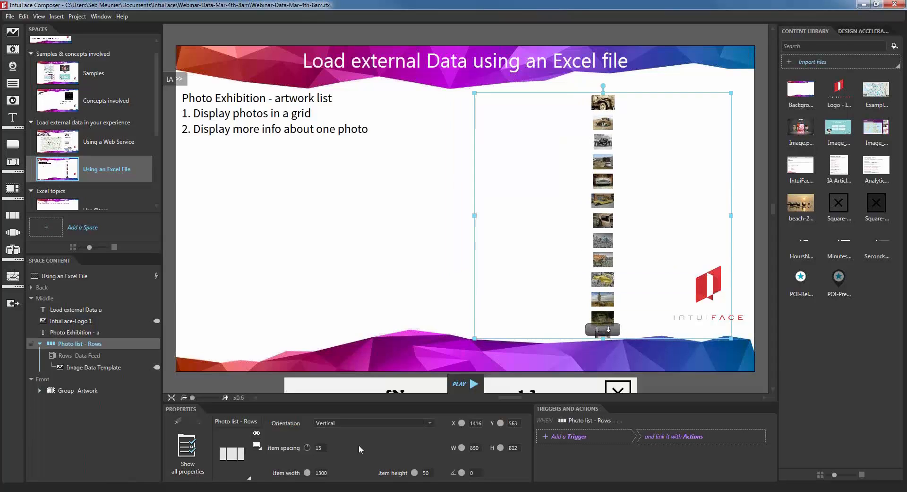
click(321, 472)
text(250)
key(Tab)
text(250)
key(Tab)
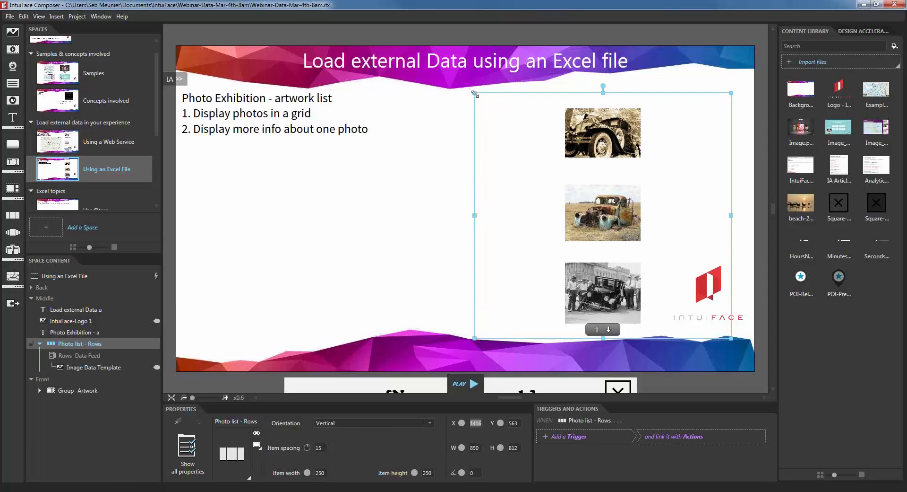
drag(474, 92, 189, 149)
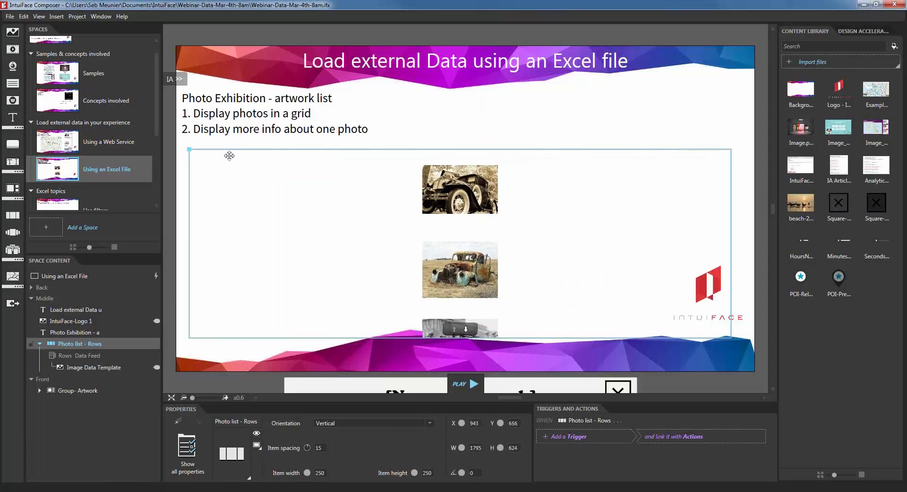
drag(488, 226, 479, 222)
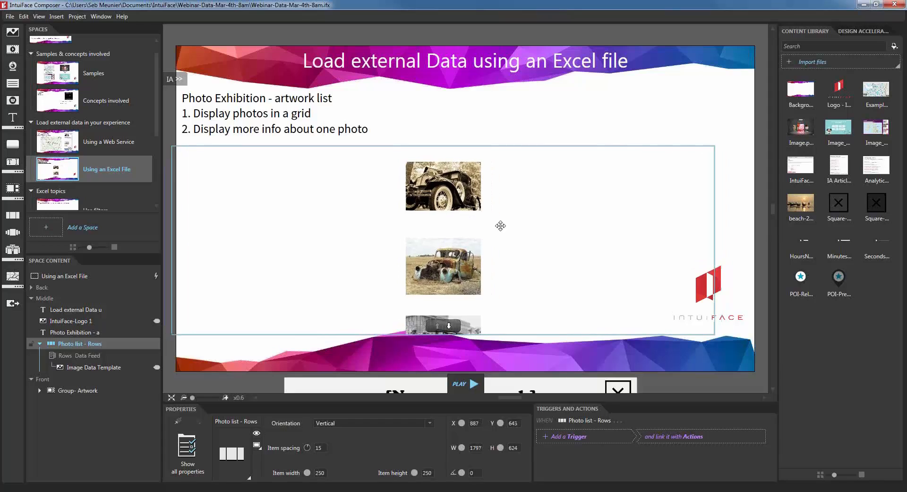
click(359, 421)
Step: Lay the photo list out horizontally with 3 rows
click(345, 434)
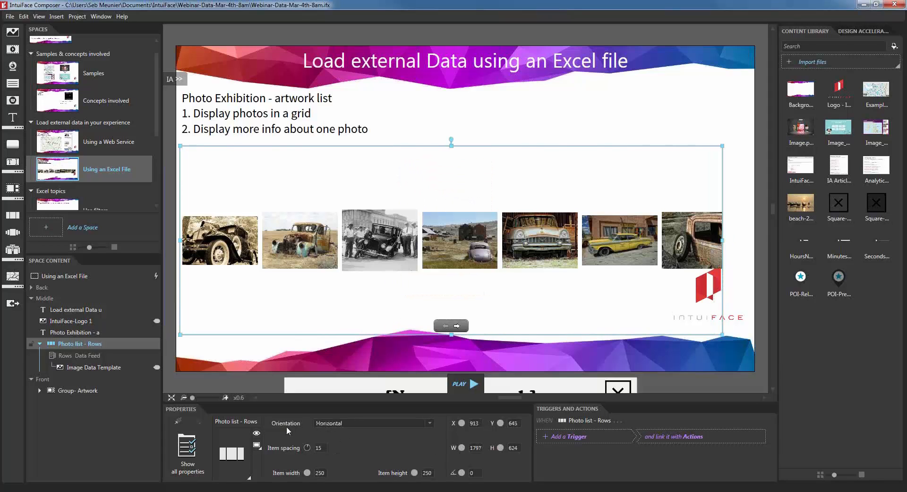
click(187, 447)
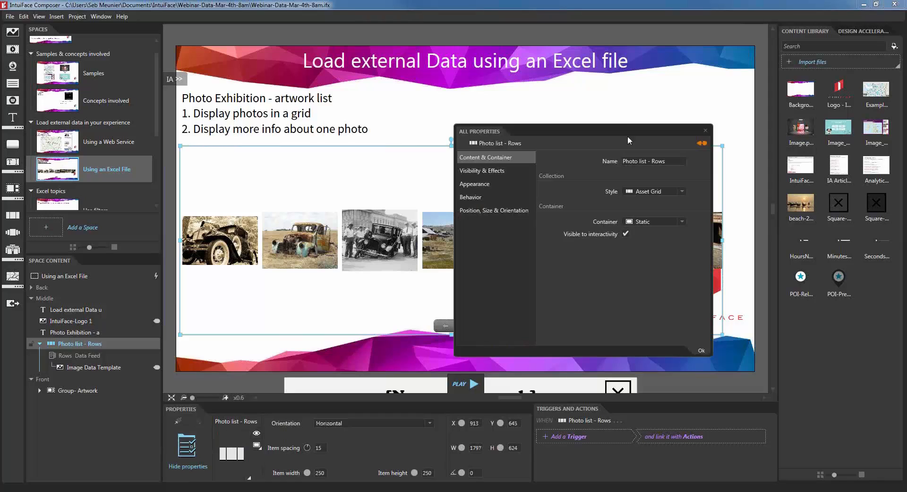
click(514, 184)
drag(640, 133, 700, 142)
click(702, 193)
text(2)
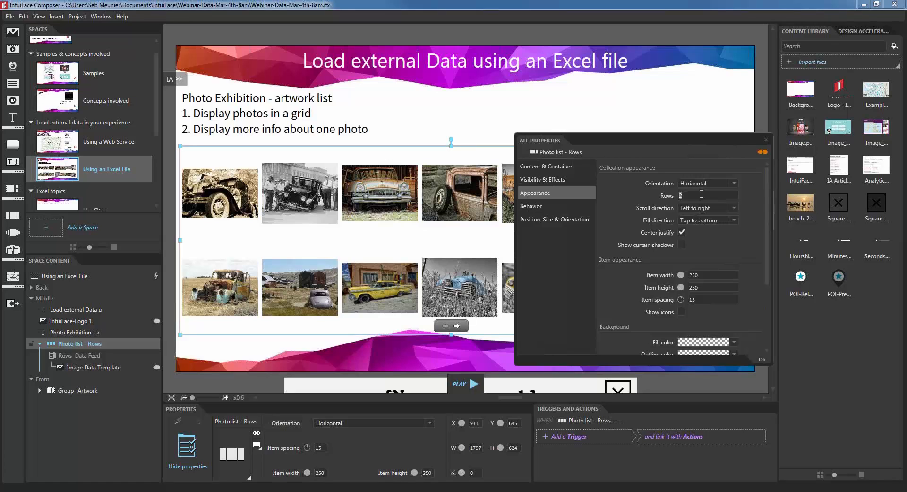
text(3)
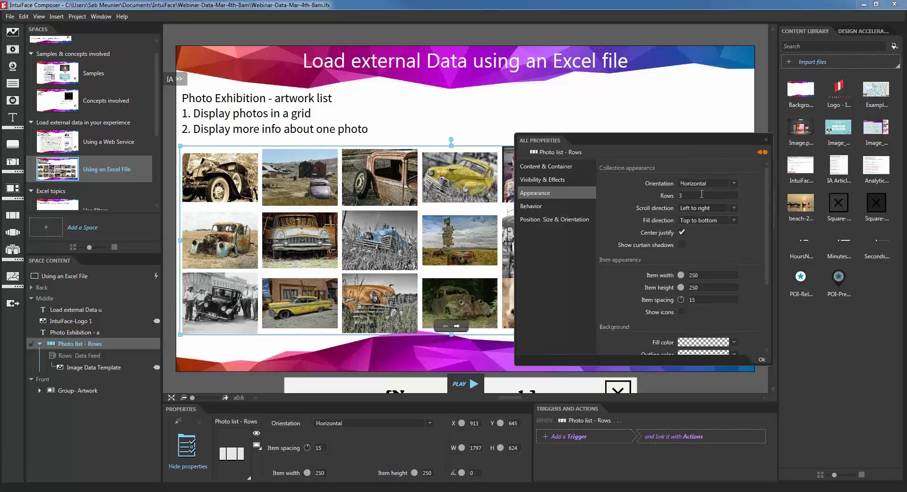
click(706, 274)
Step: Set item width and height to 200, then make the grid slightly taller
text(200)
key(Tab)
text(200)
key(Tab)
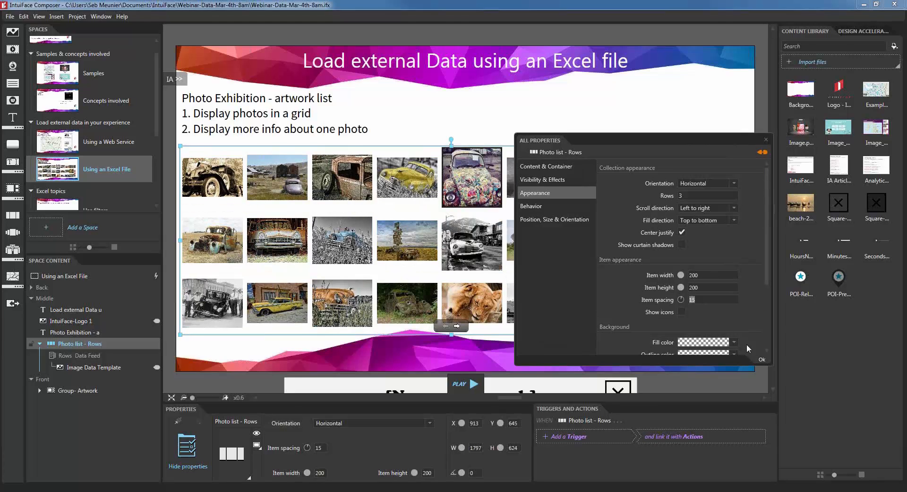
click(764, 360)
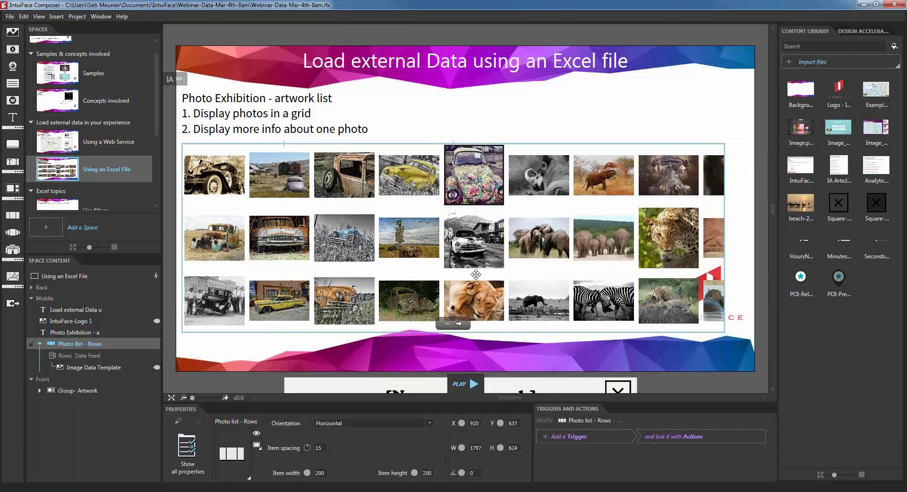
drag(452, 332, 450, 342)
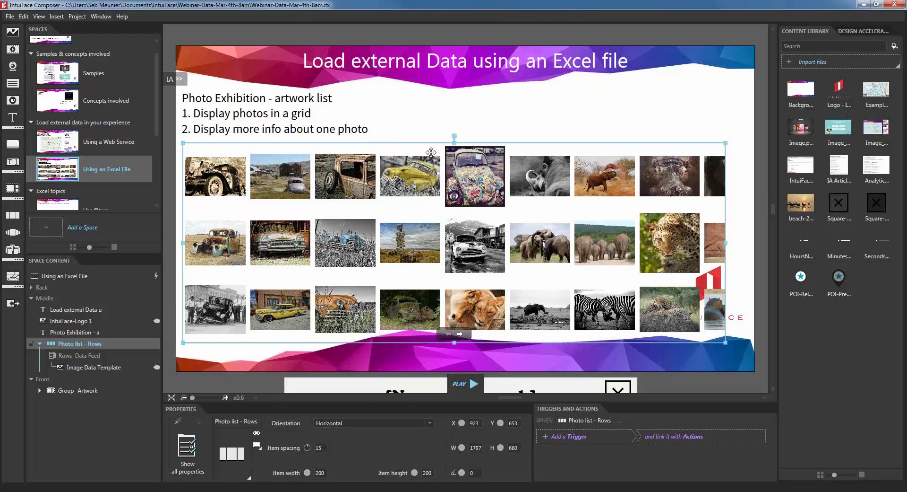
click(462, 129)
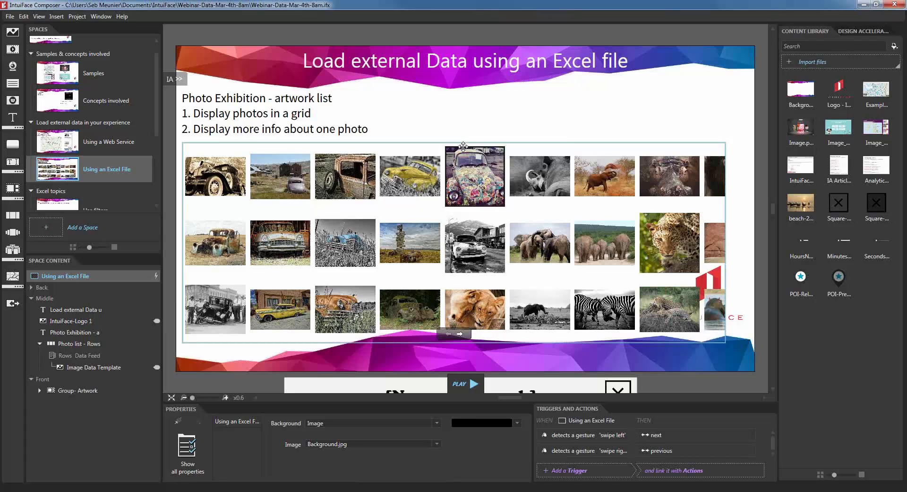
click(511, 192)
click(558, 95)
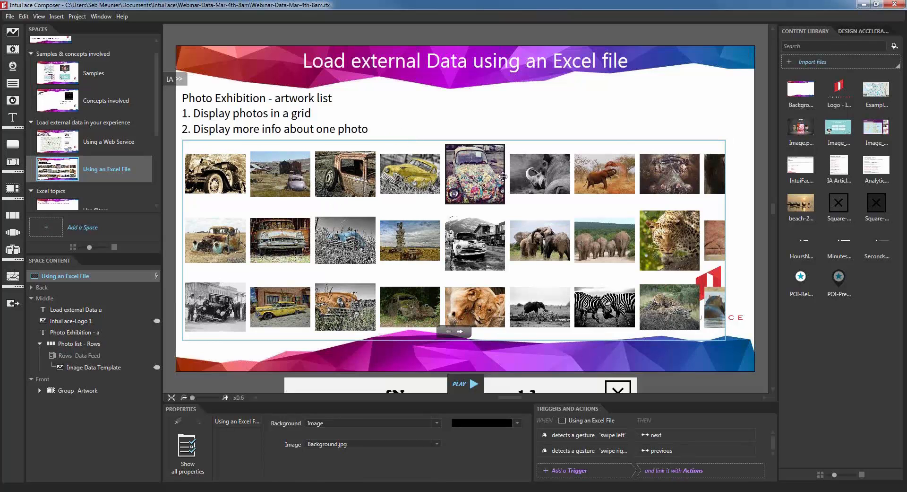
click(481, 173)
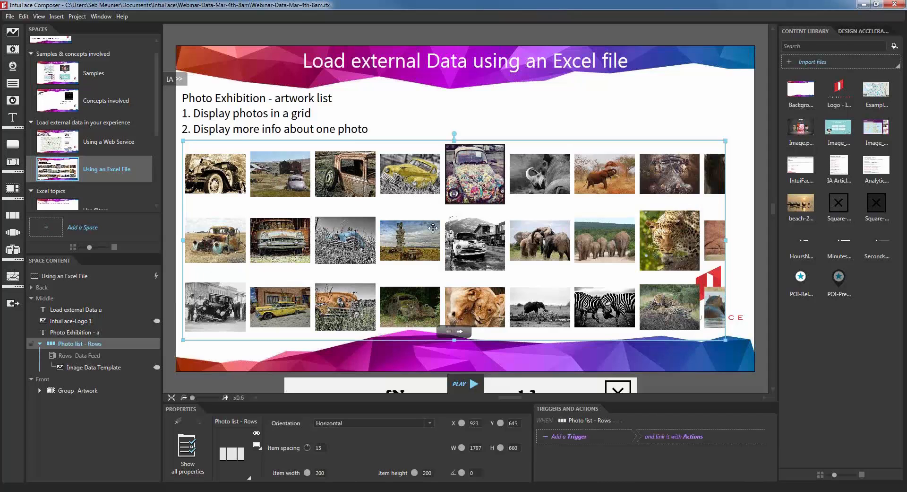
scroll(432, 231, down, 2)
scroll(432, 230, down, 12)
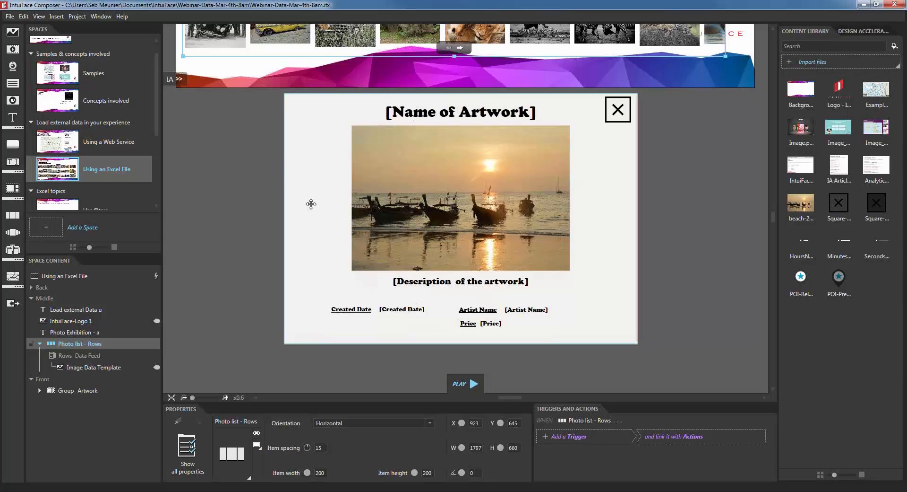
scroll(310, 203, down, 2)
drag(246, 177, 281, 258)
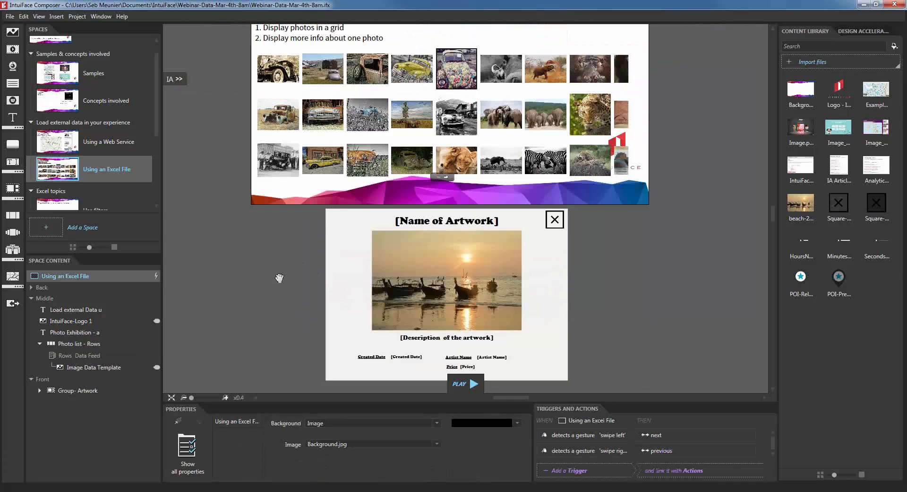
click(413, 298)
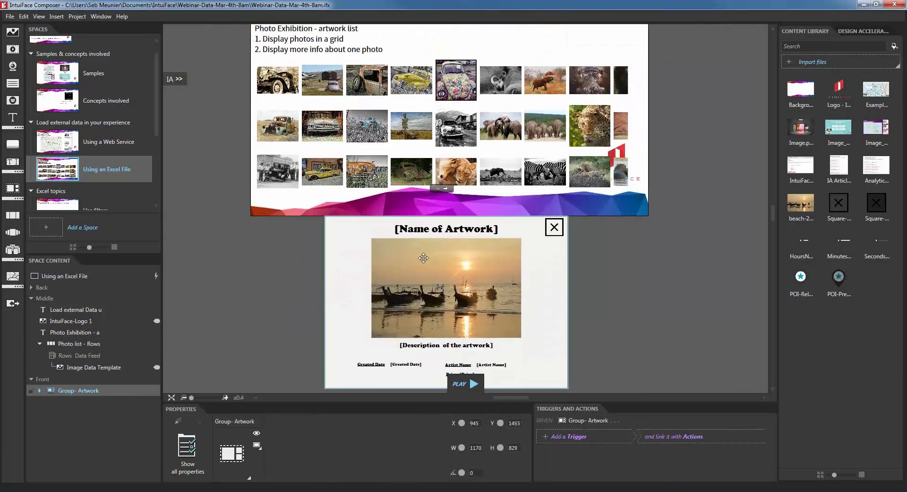
drag(413, 298, 444, 302)
click(279, 301)
scroll(302, 229, up, 3)
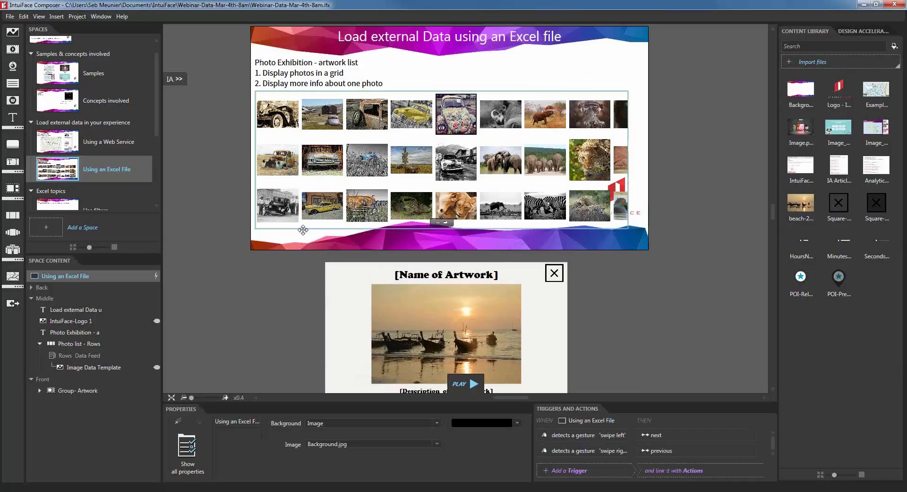
scroll(303, 229, up, 2)
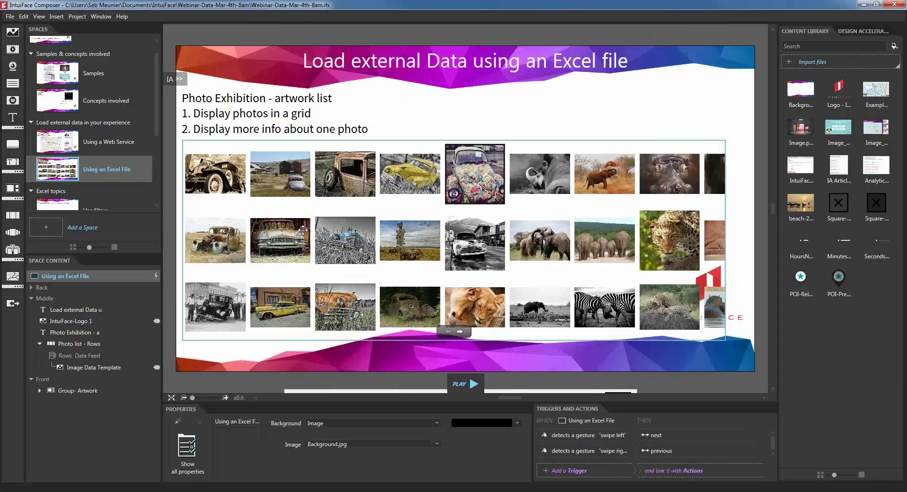
click(109, 367)
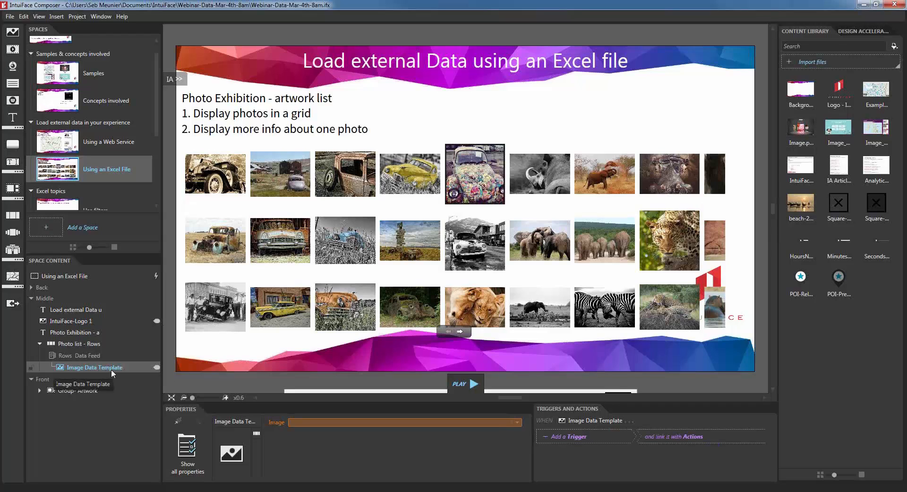
Step: Add an 'is tapped' trigger to Image Data Template with a Change image action on [Artwork]
click(609, 437)
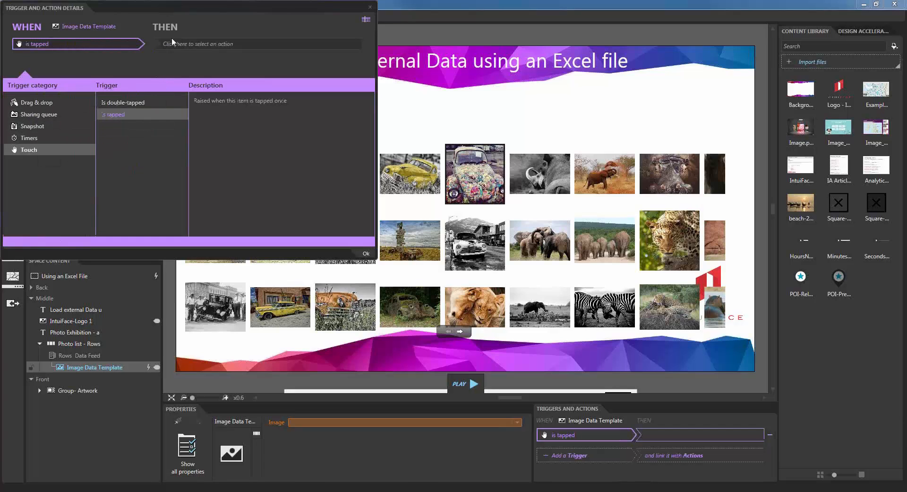
click(186, 43)
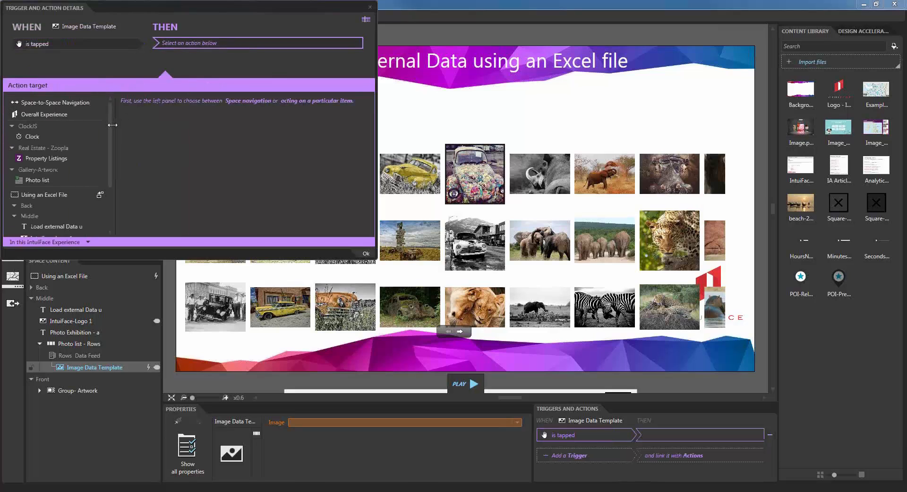
drag(110, 123, 61, 209)
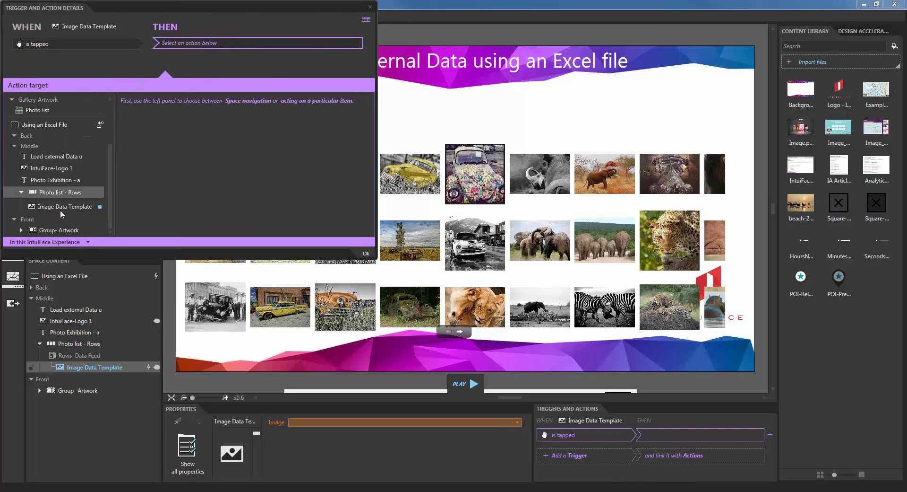
click(20, 230)
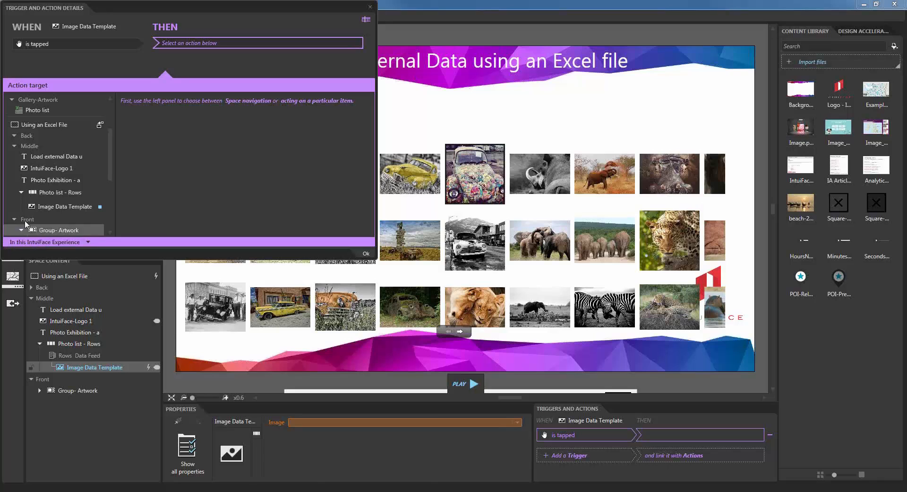
scroll(58, 213, down, 5)
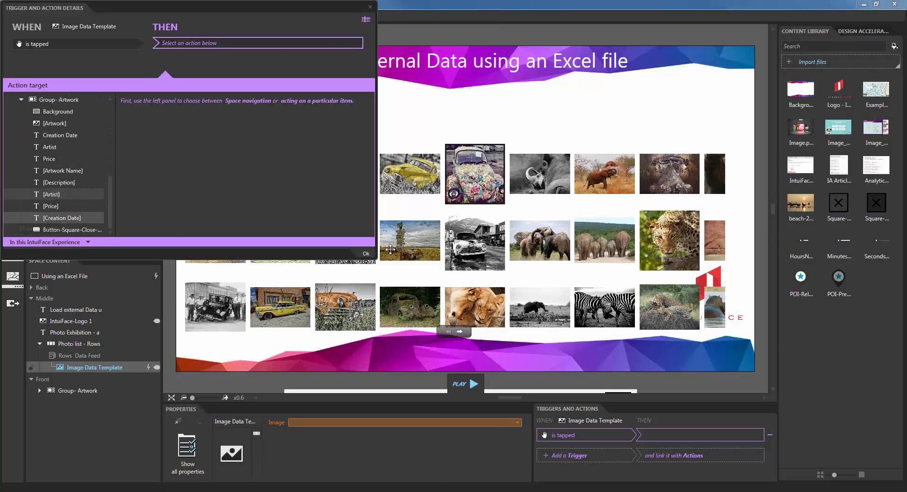
drag(374, 257, 434, 336)
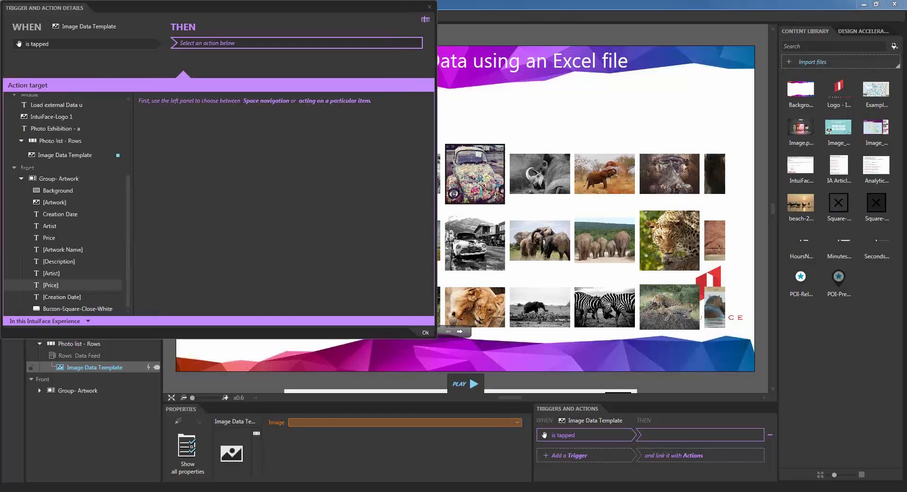
click(66, 202)
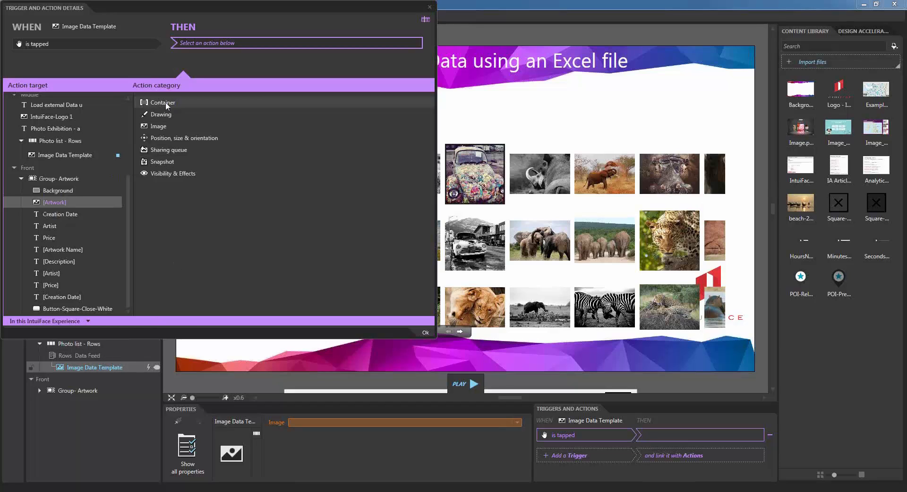
click(160, 126)
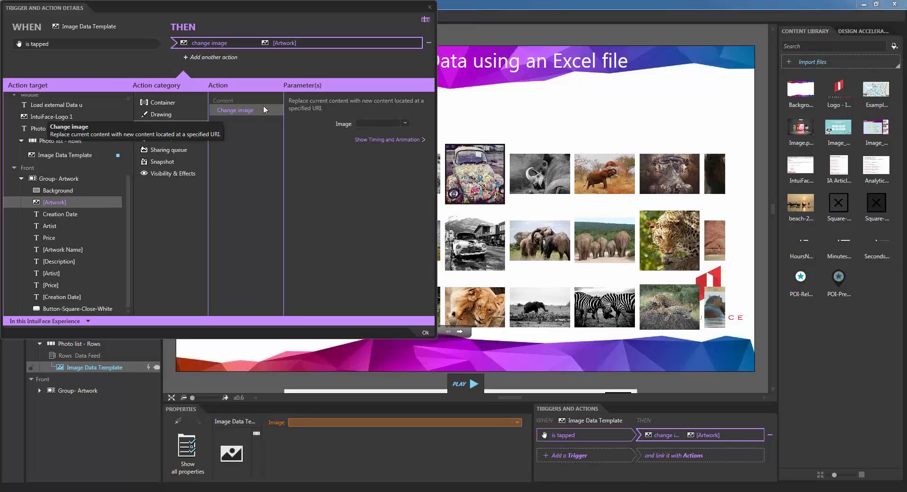
Step: Bind the action's Image parameter to the Photo list's Photo Location and confirm
click(406, 123)
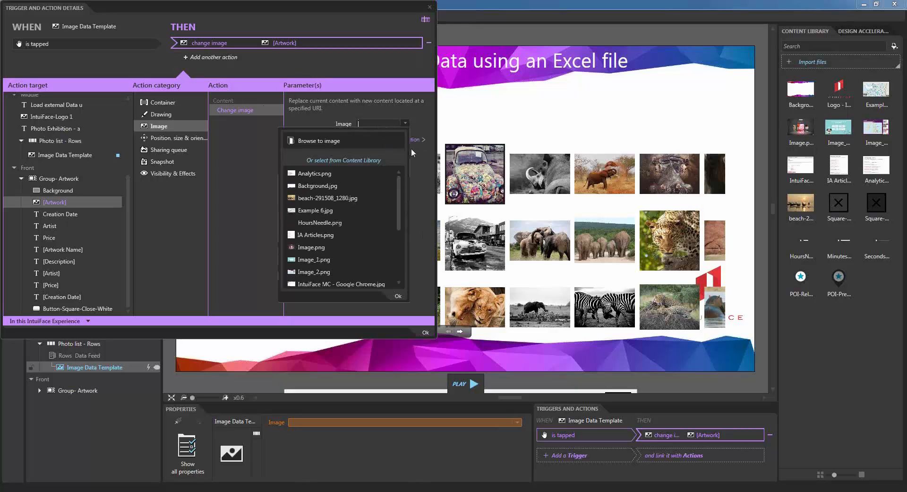
click(420, 124)
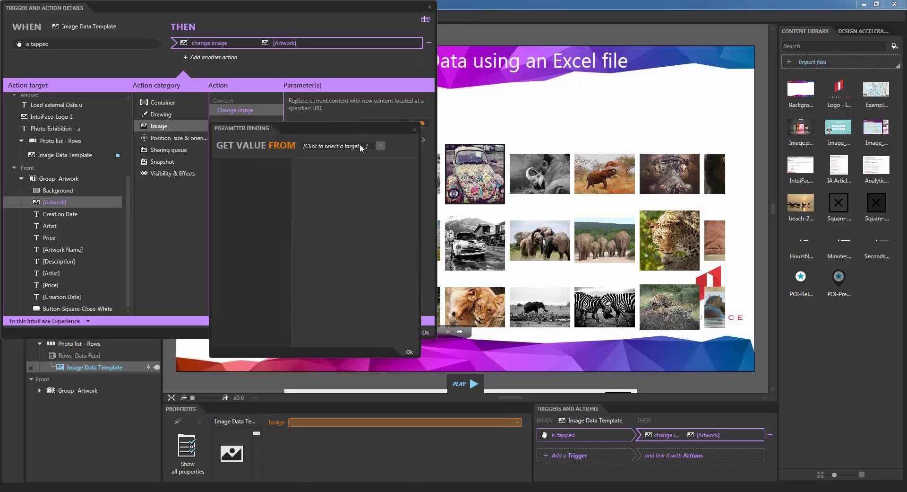
click(360, 146)
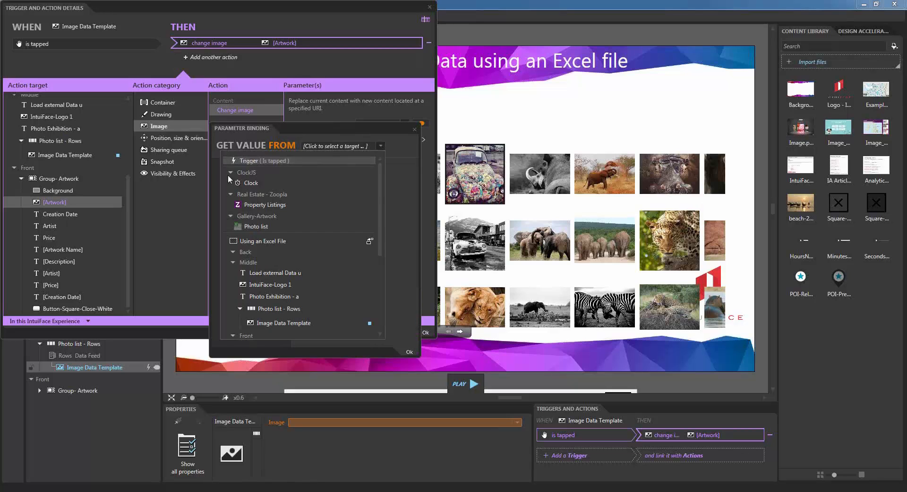
click(266, 226)
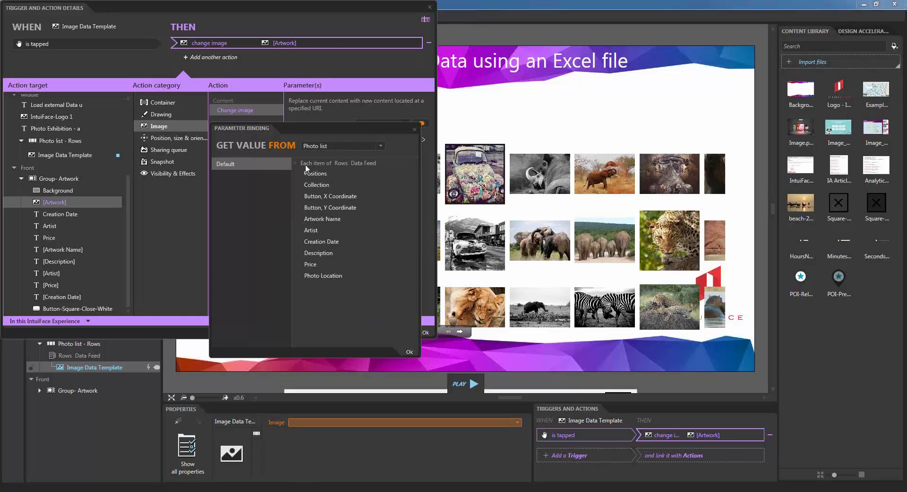
click(330, 276)
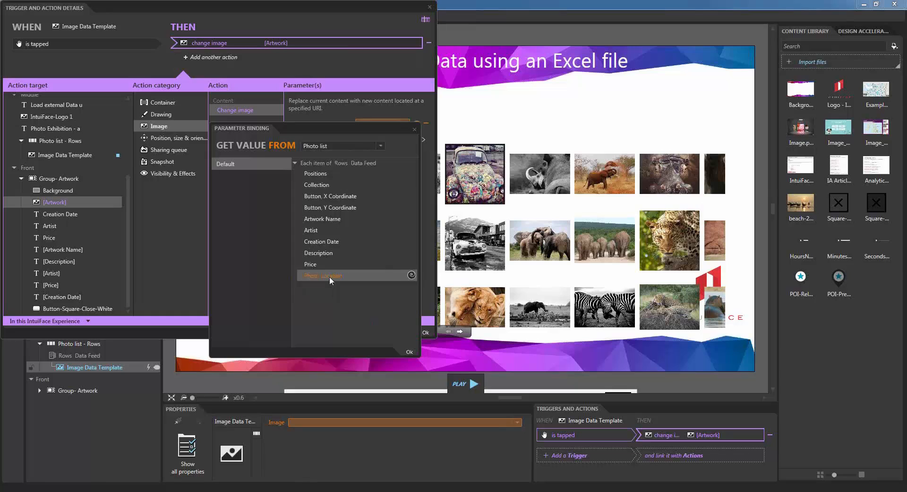
click(408, 353)
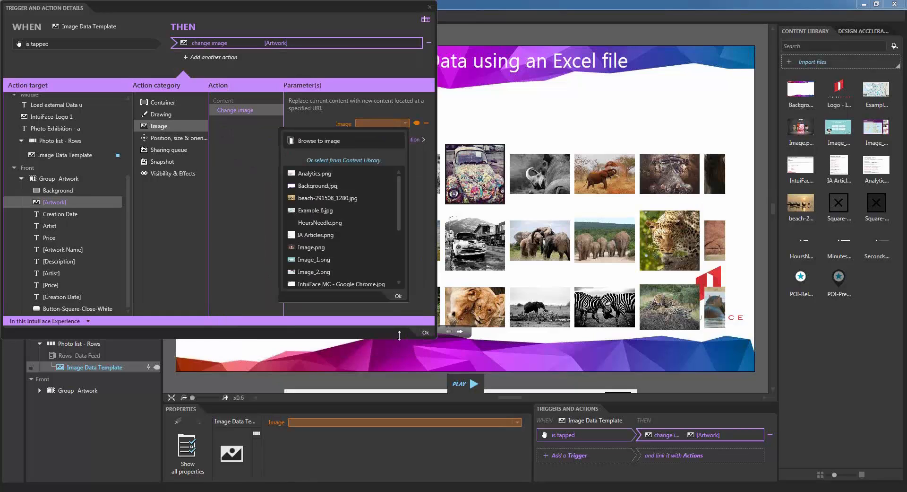
click(398, 297)
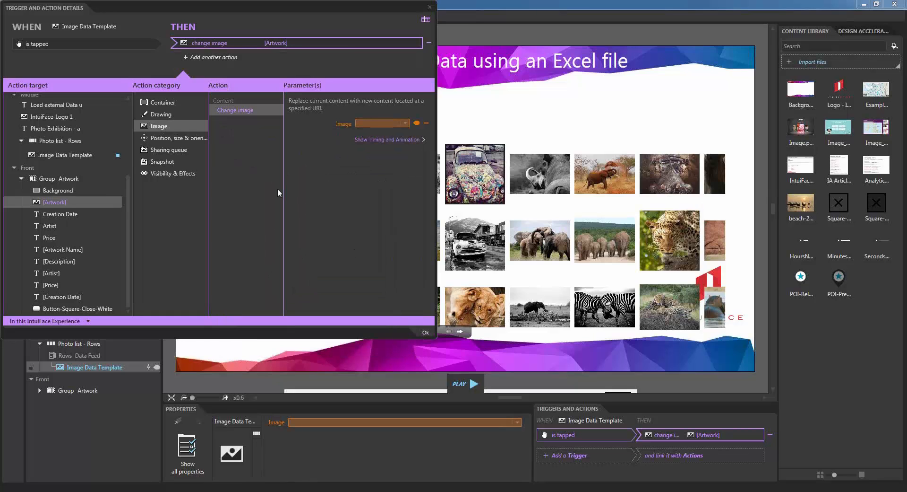
Step: Add a Set text action on [Artwork Name] bound to the Photo list's Artwork Name field
click(236, 57)
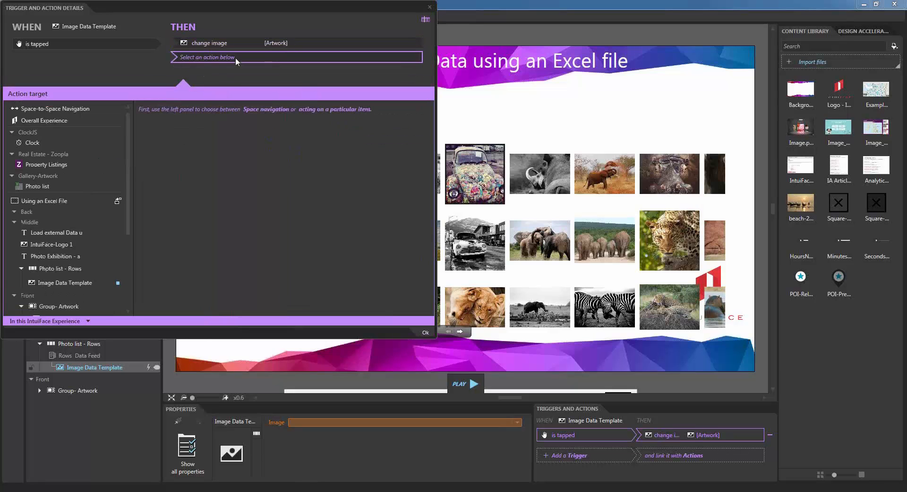
drag(129, 150, 126, 218)
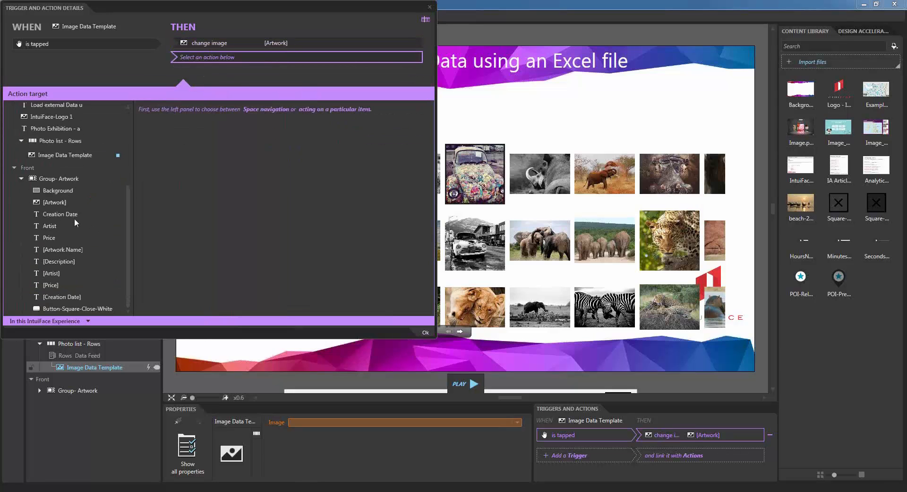
click(61, 248)
click(175, 144)
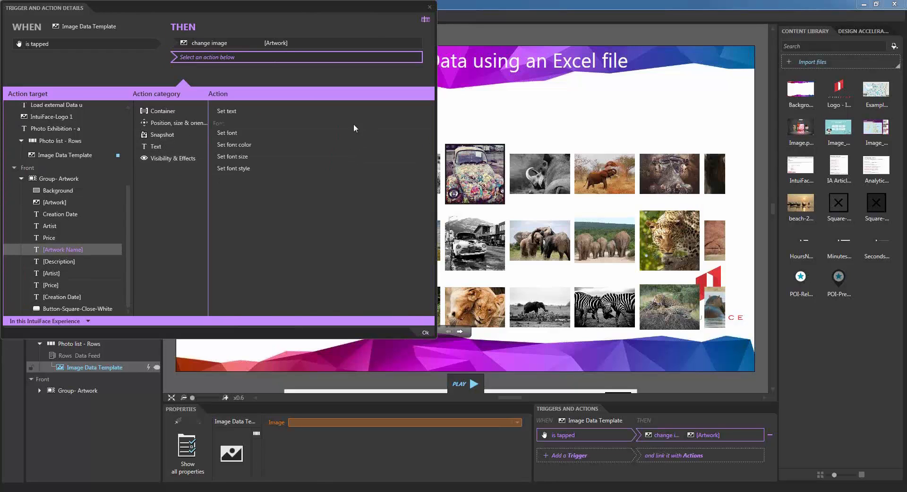
click(240, 112)
click(421, 125)
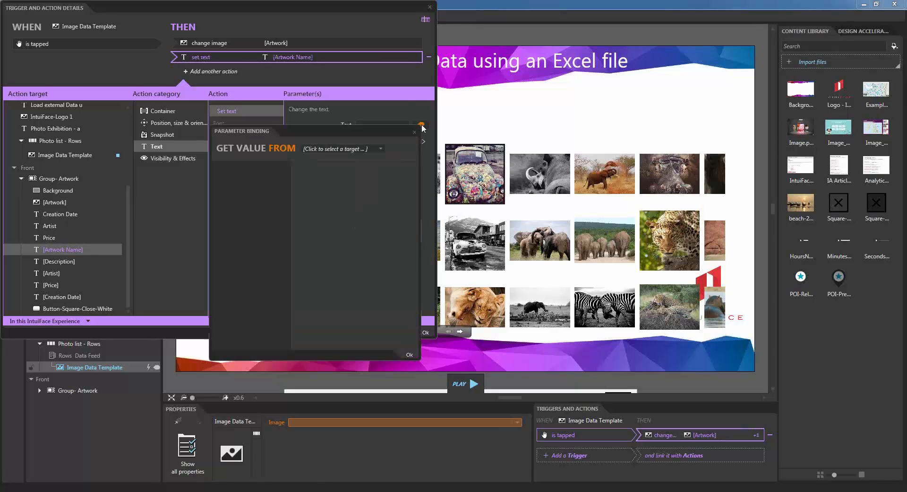
click(380, 148)
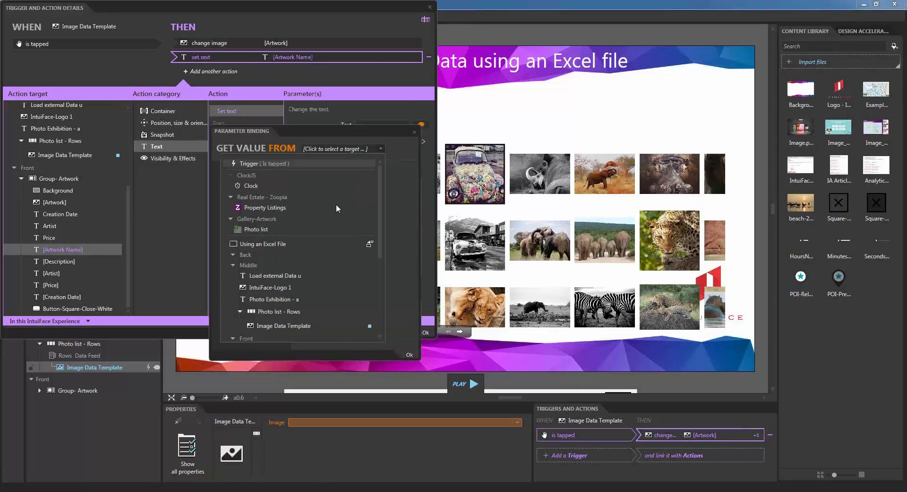
click(272, 229)
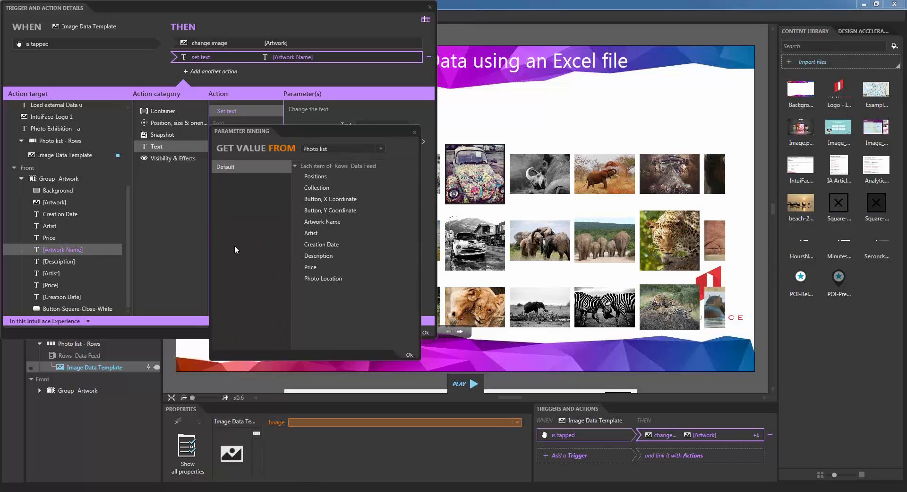
click(330, 223)
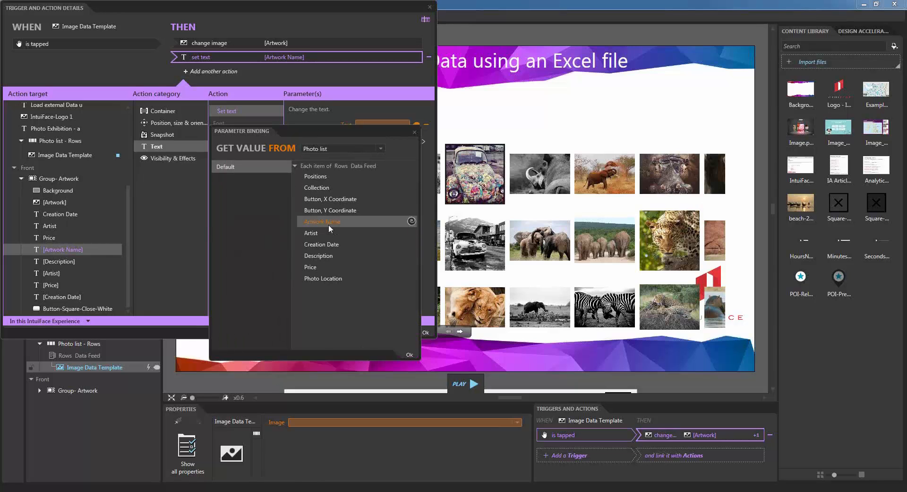
click(410, 354)
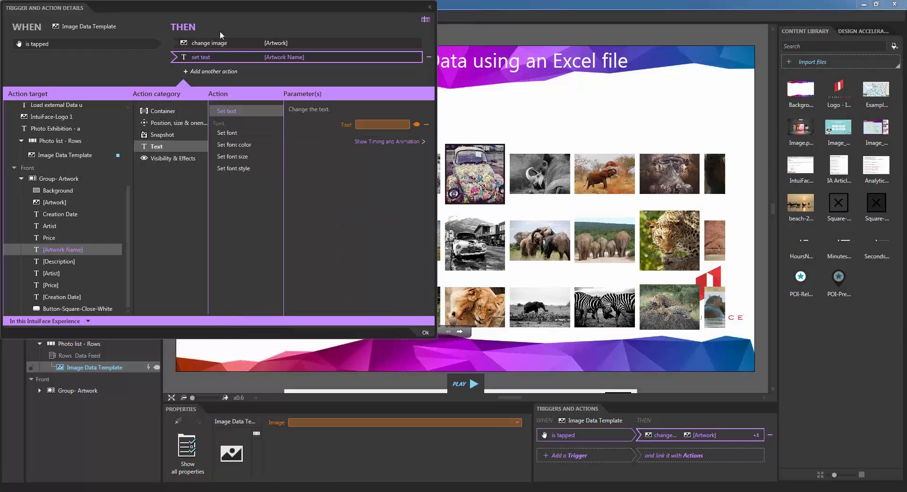
Step: Add a Set text action on [Description] bound to the Photo list's Description field
click(233, 72)
scroll(73, 260, down, 5)
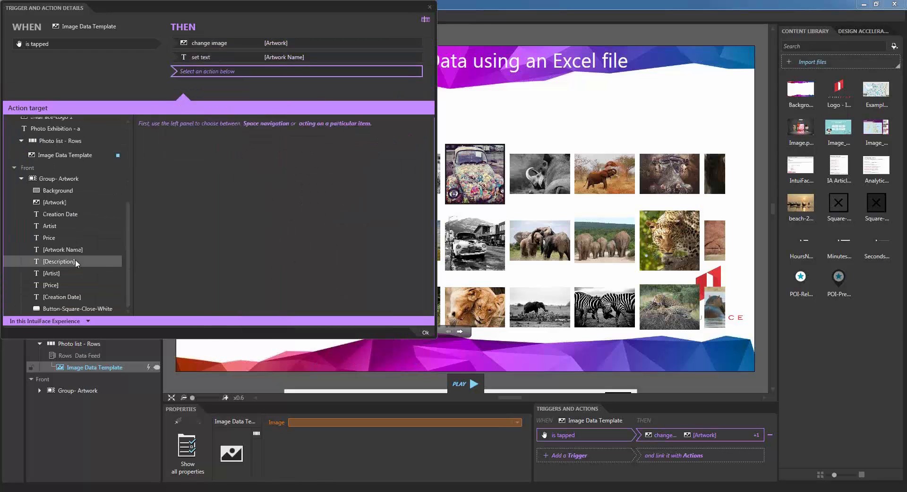
click(108, 262)
click(171, 162)
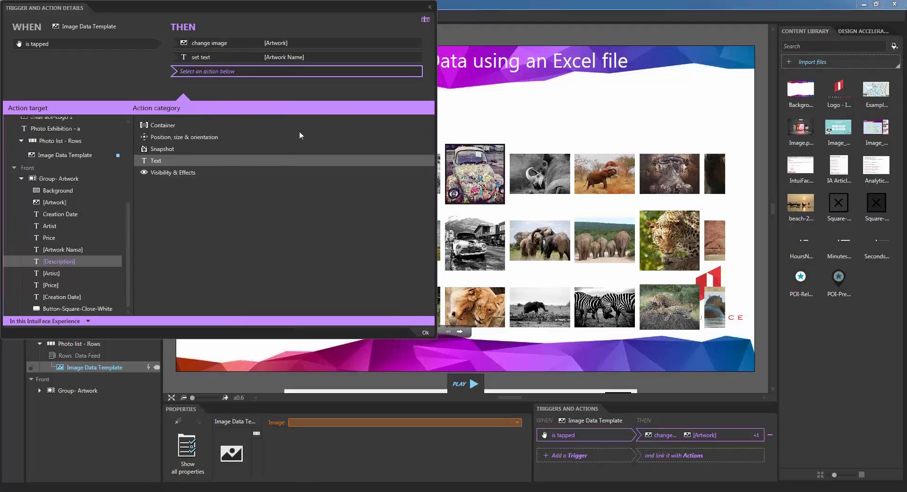
click(250, 126)
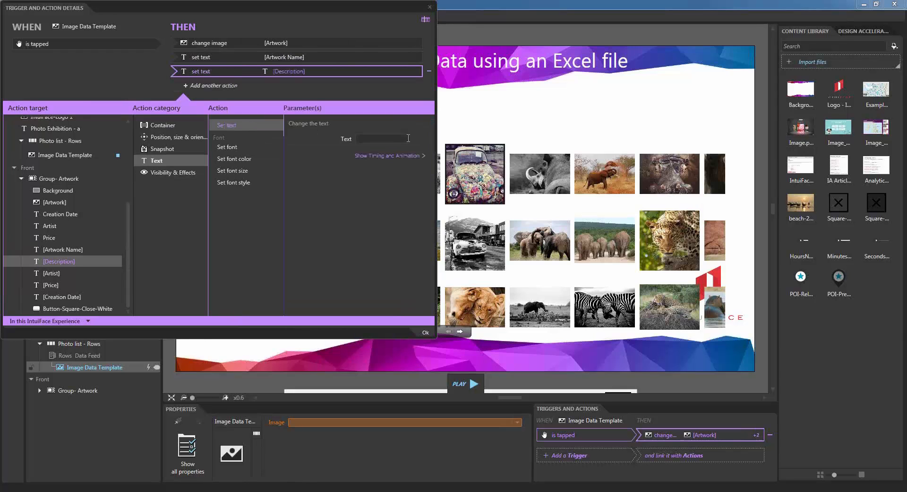
click(421, 139)
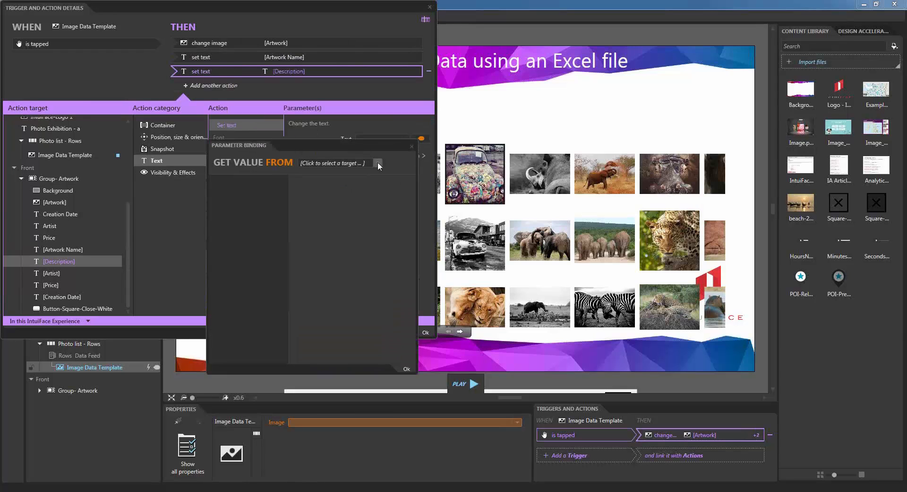
click(377, 163)
click(259, 244)
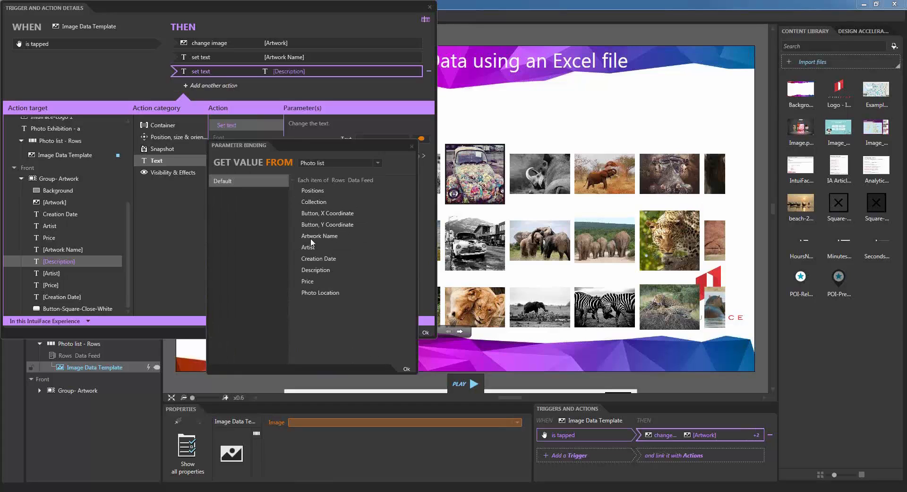
click(316, 269)
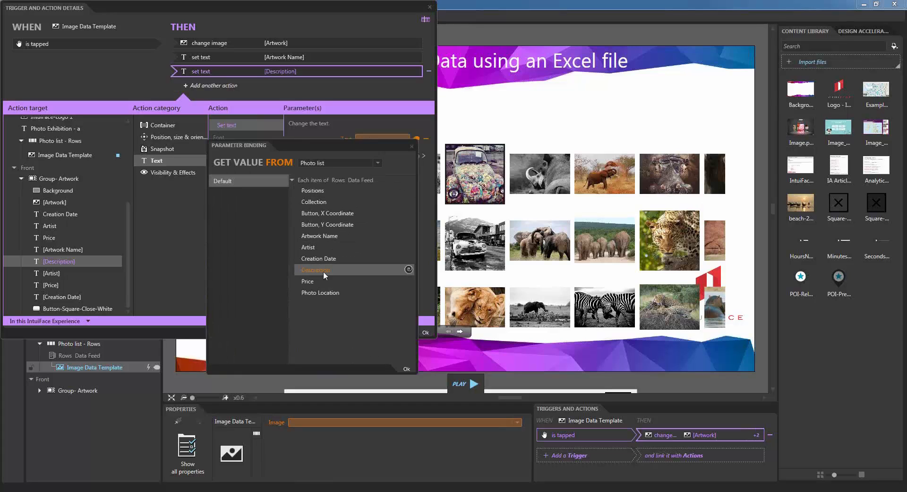
click(407, 368)
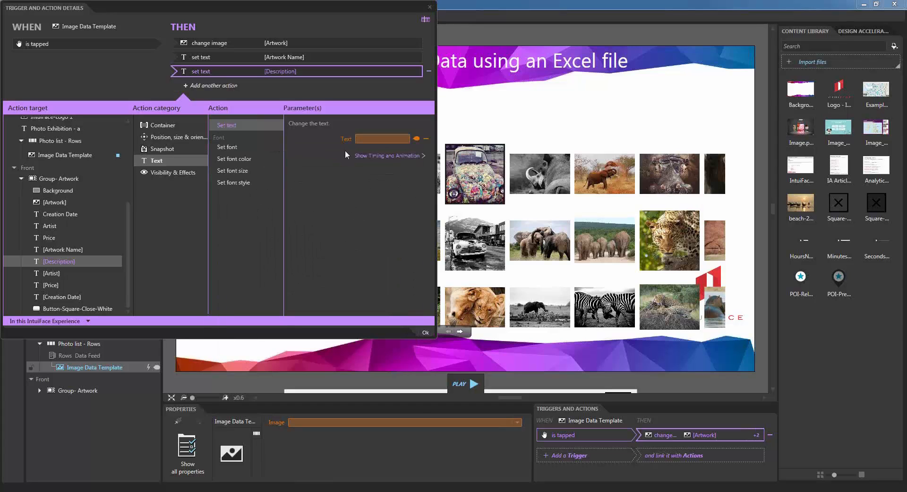
click(324, 86)
scroll(91, 230, down, 4)
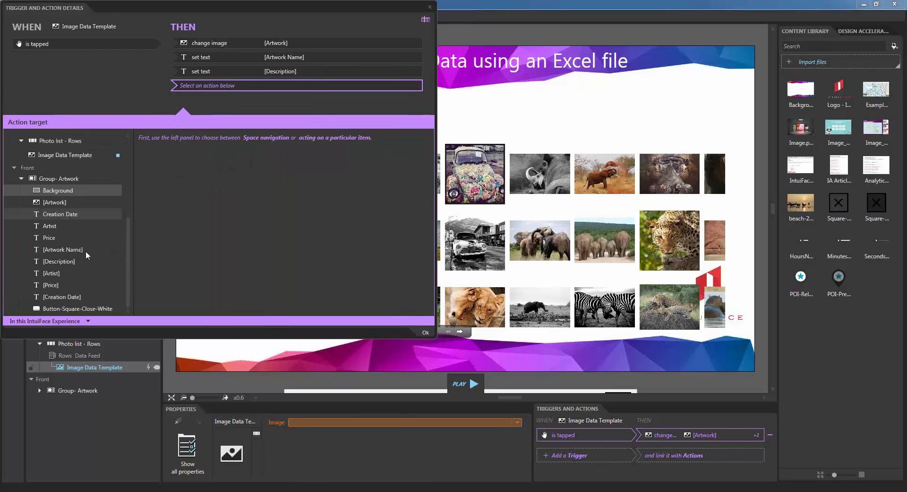
Step: Add a Move to action on Group- Artwork, capturing X 945, Y 523 by dragging the group into view
click(60, 179)
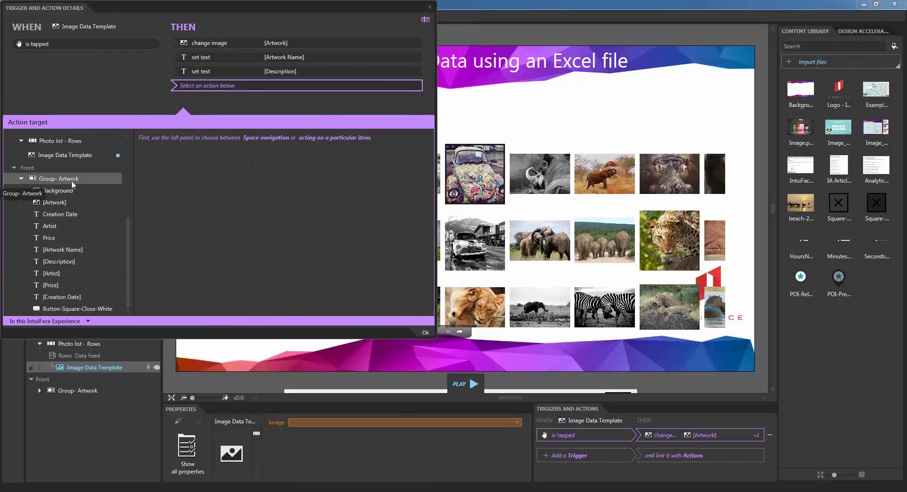
click(201, 152)
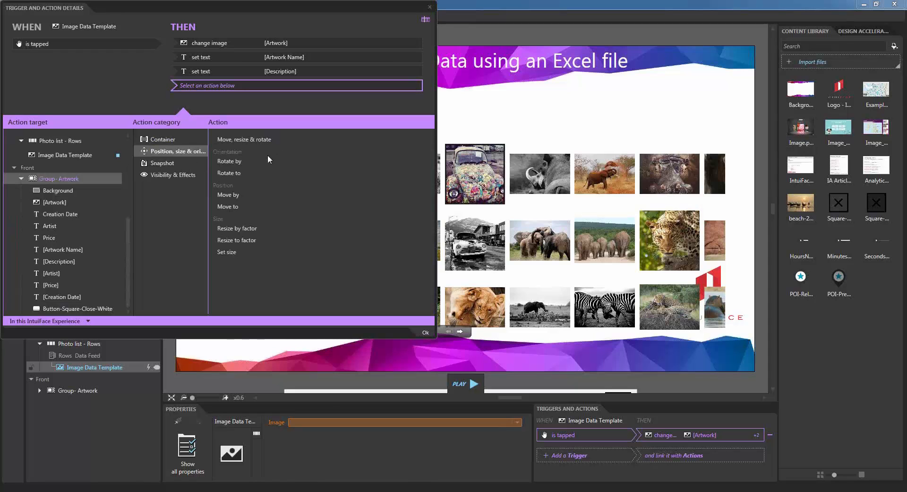
click(227, 206)
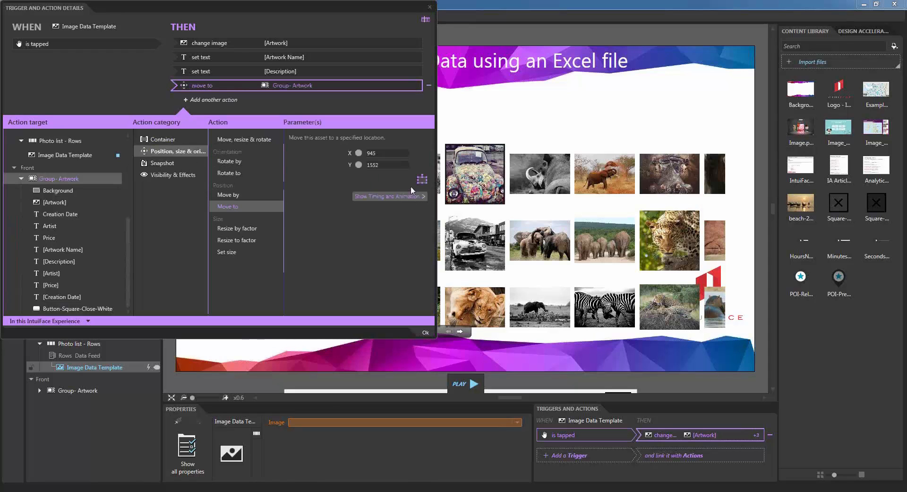
key(Escape)
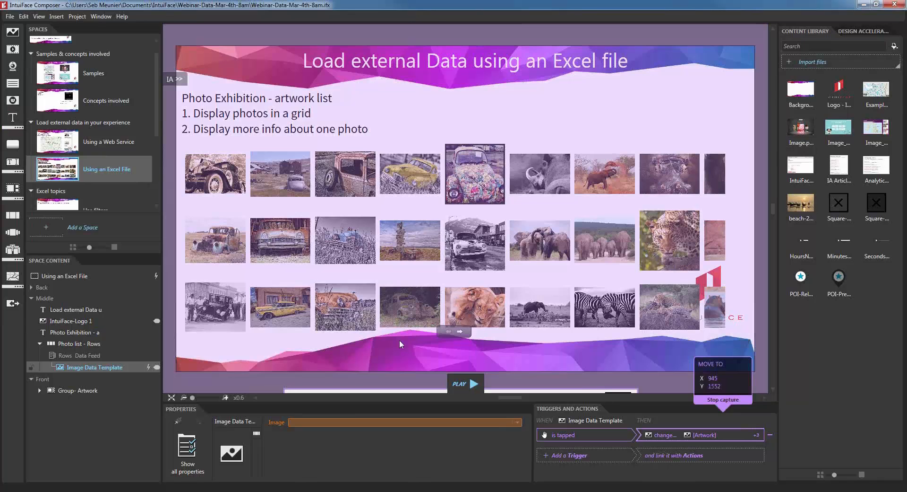
scroll(420, 283, down, 3)
drag(398, 360, 390, 101)
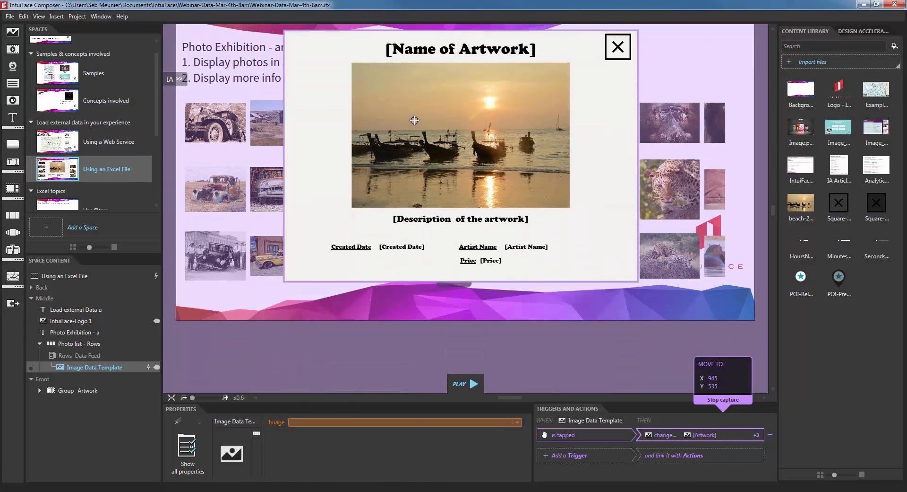
click(732, 402)
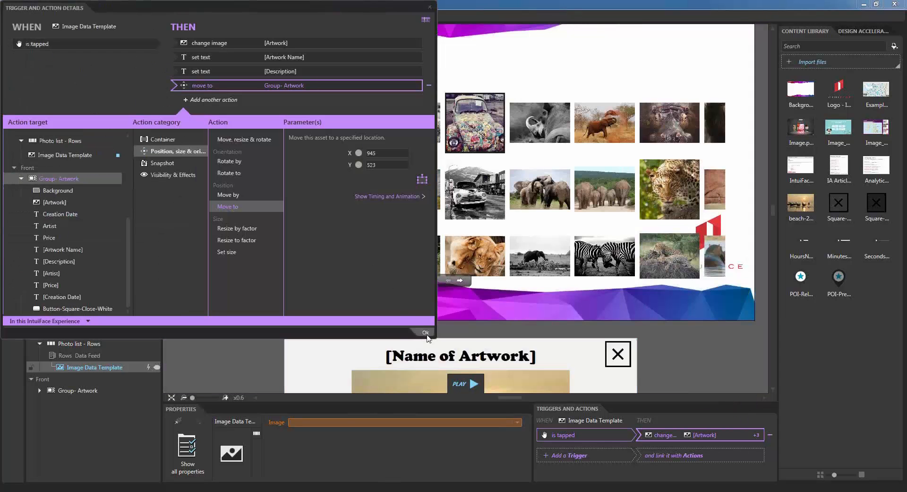
click(425, 333)
Step: Change the close button's hide action to Move to X 945, Y 1552 on Group- Artwork
double_click(618, 353)
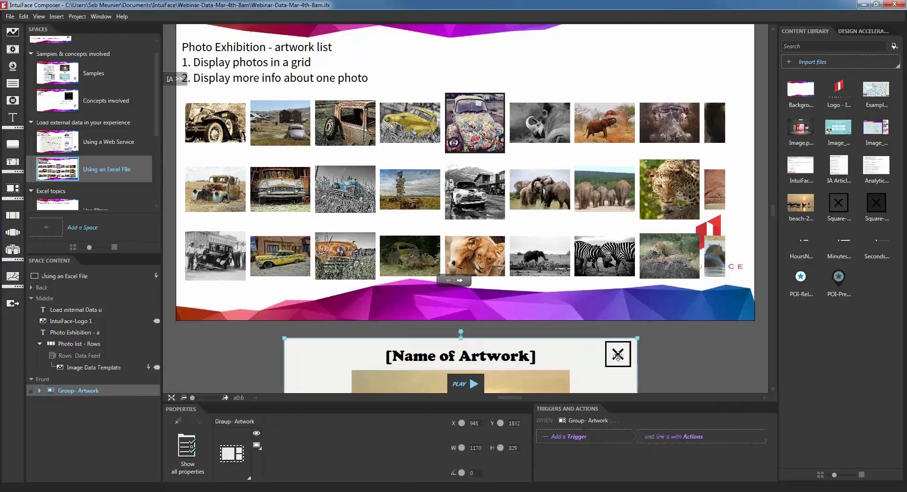
click(618, 353)
click(663, 435)
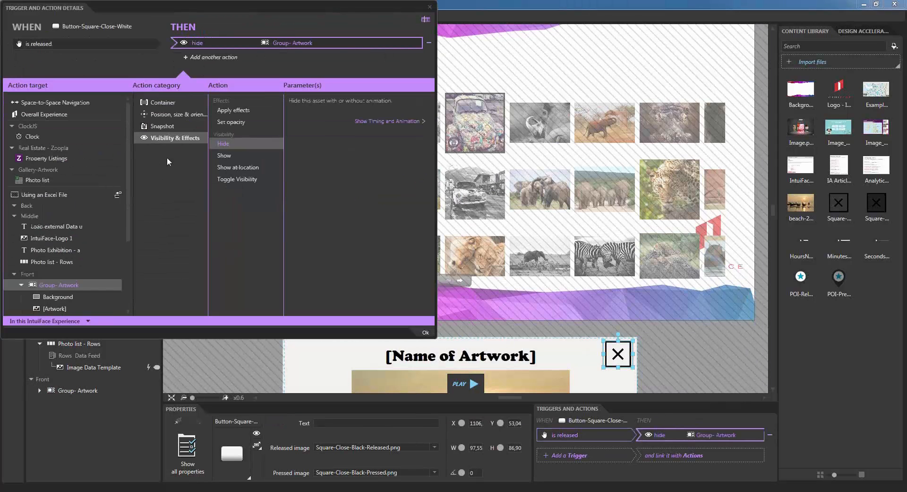
click(169, 104)
click(167, 116)
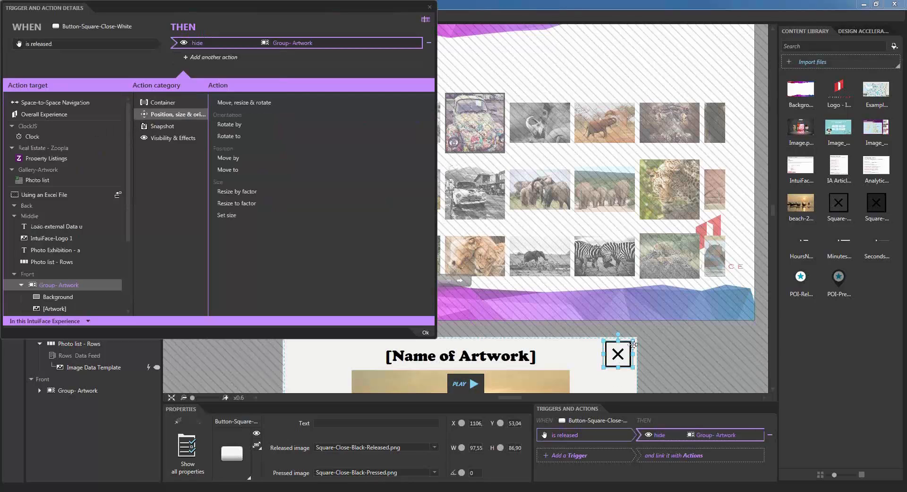
click(229, 169)
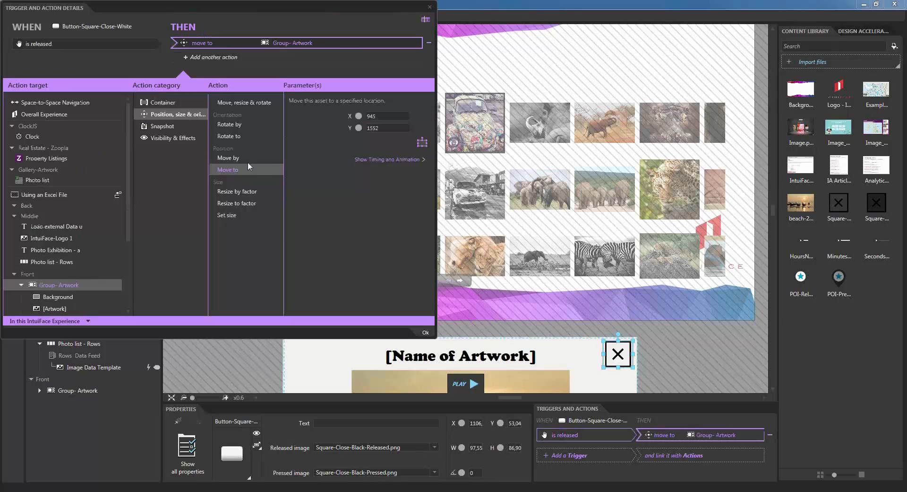
click(424, 333)
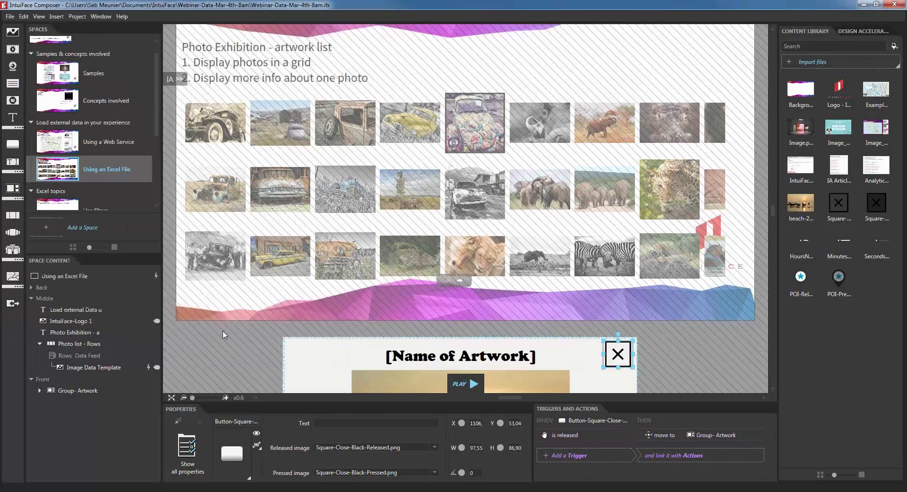
Step: Save the project and run the experience in Play Mode
key(ctrl+s)
click(461, 387)
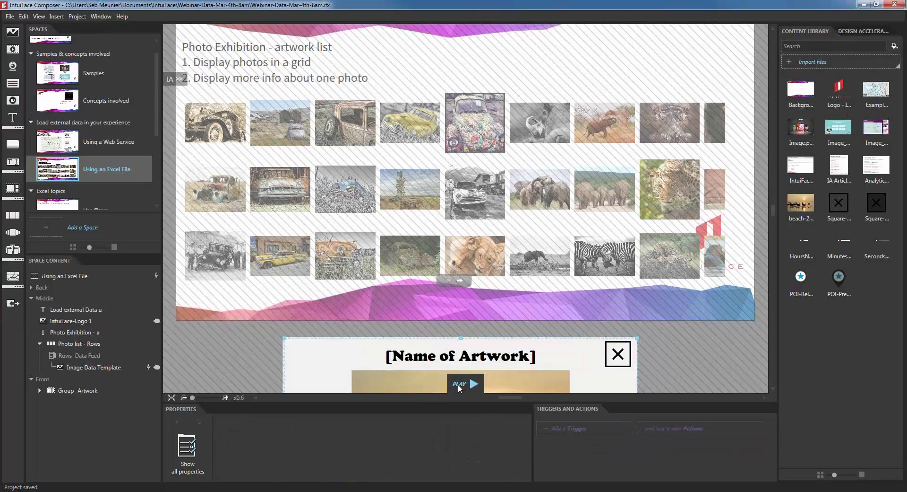
key(F5)
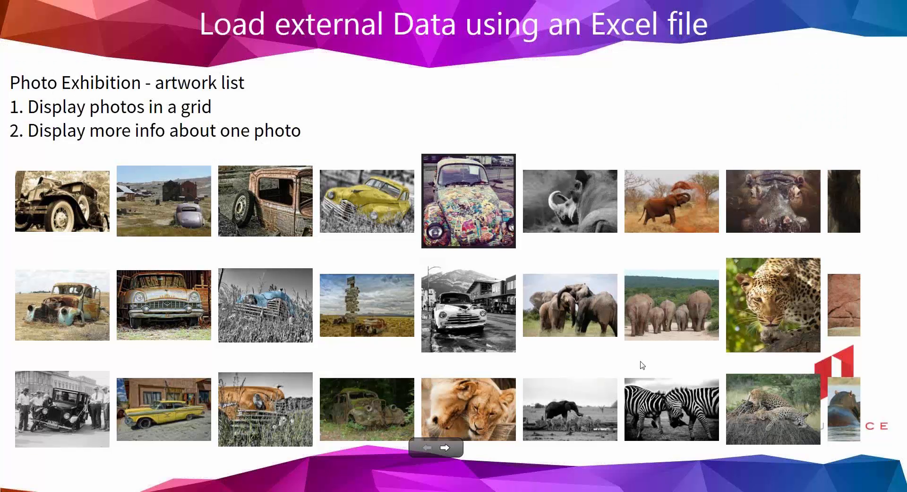
Step: Swipe the photo grid, then open and close the Beetle Comics detail popup
drag(643, 365, 174, 366)
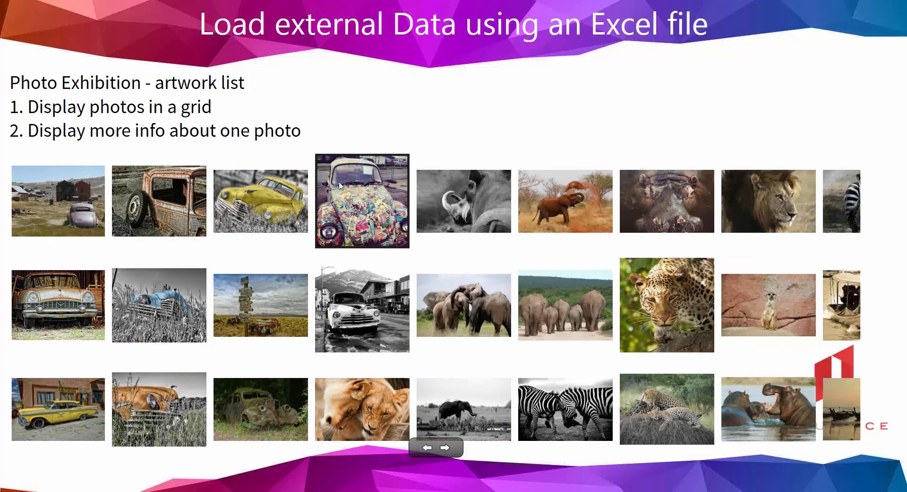
click(356, 201)
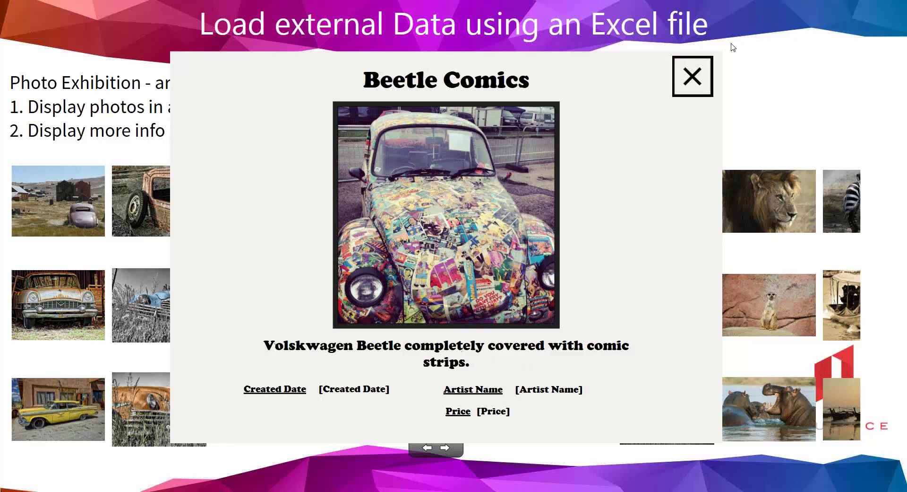
click(692, 77)
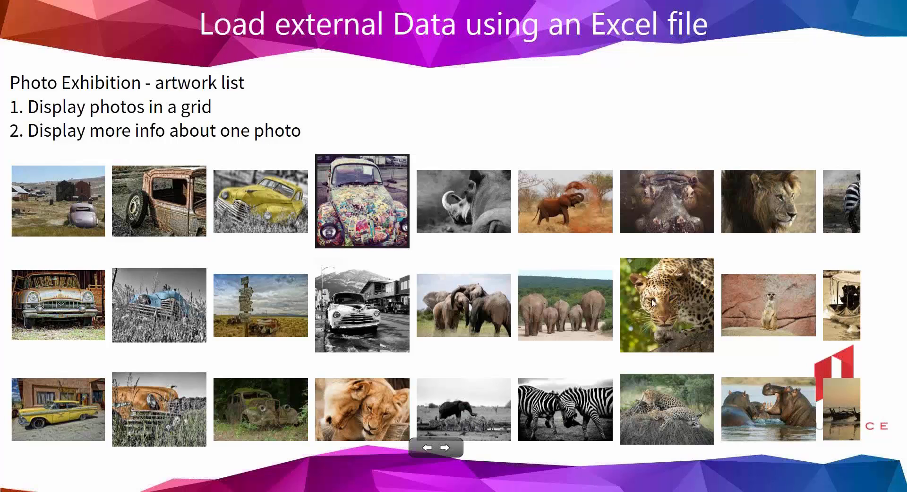
Step: View and close the leopard's Magestic Panther detail, then return to Edit Mode
scroll(657, 298, right, 1)
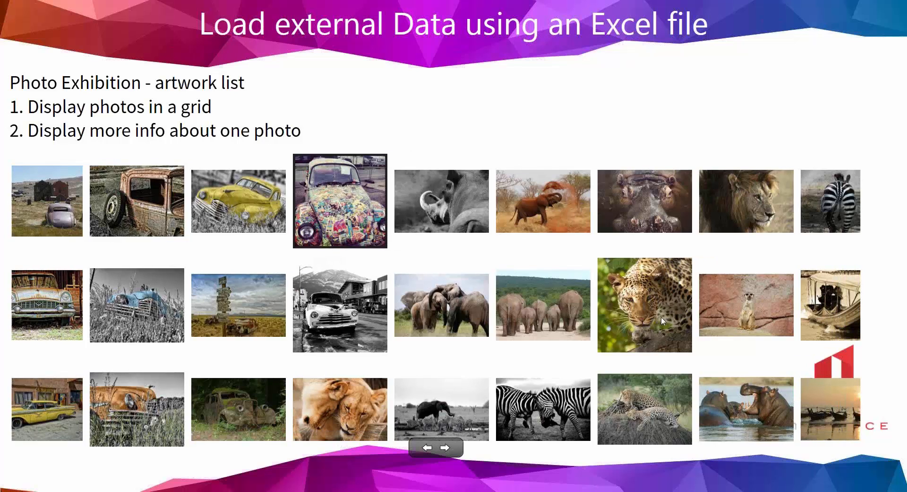
click(662, 317)
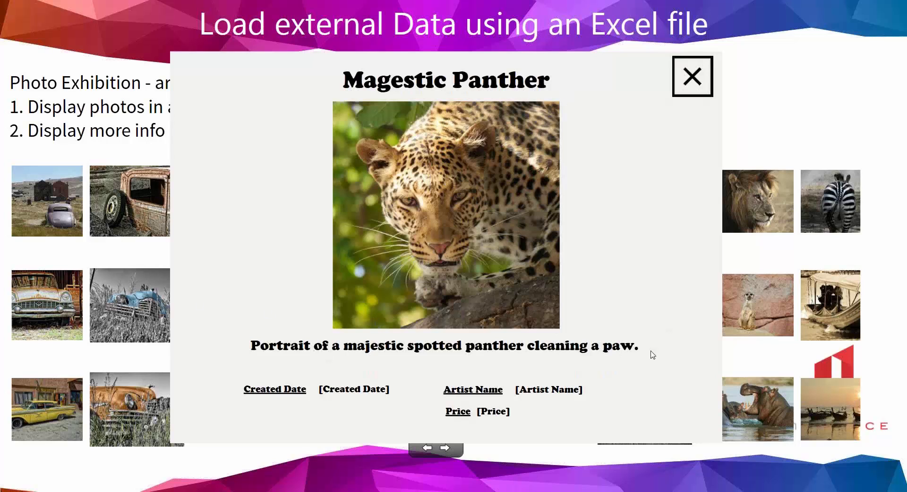
click(692, 77)
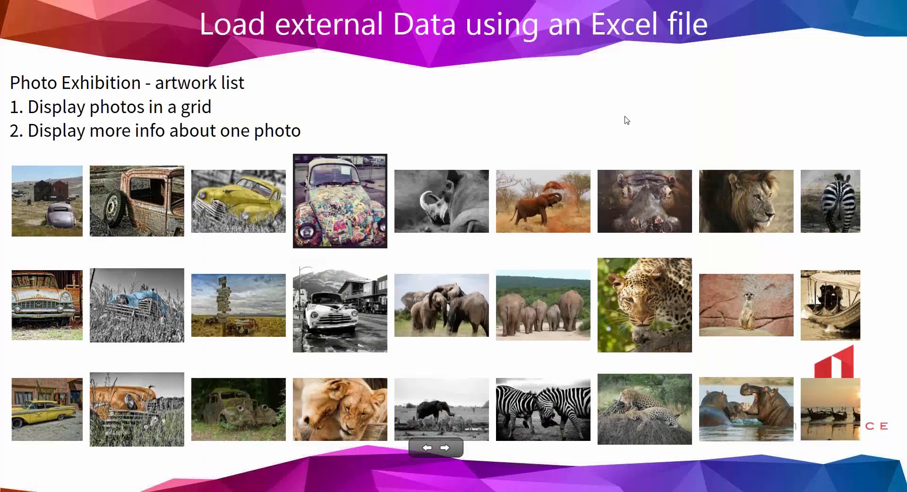
key(Escape)
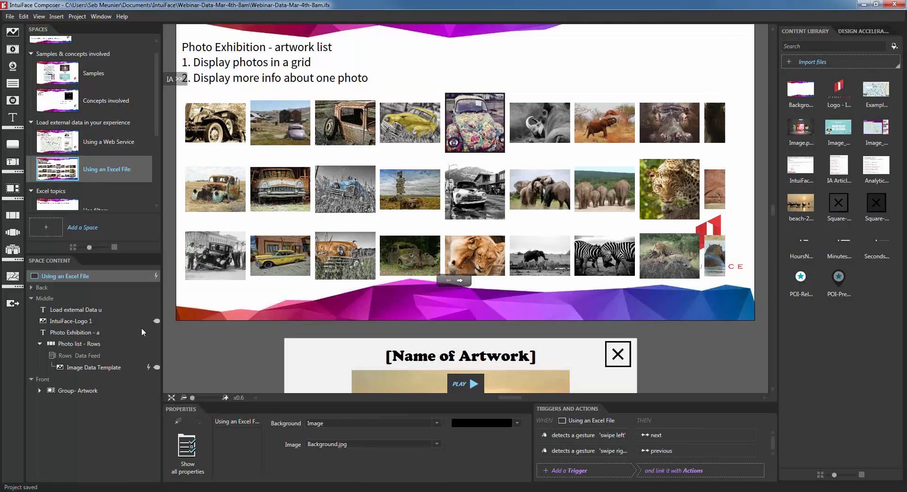
click(76, 367)
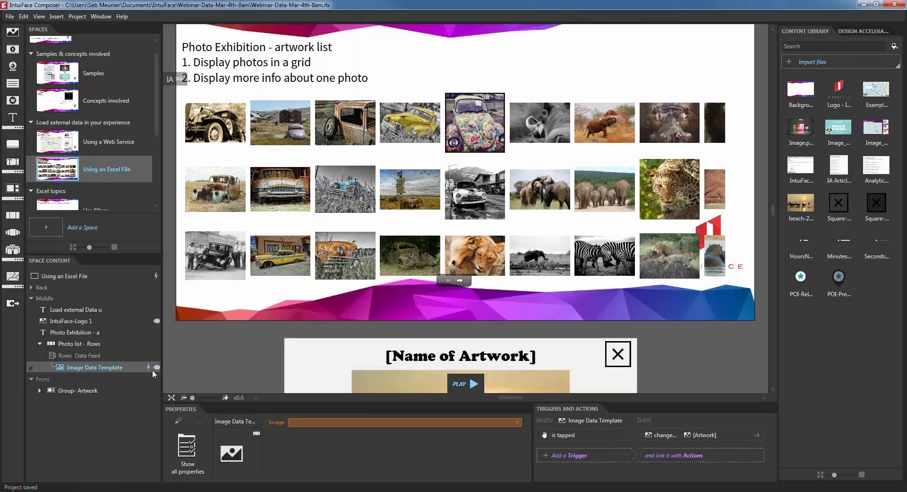
mouse_move(146, 368)
click(220, 328)
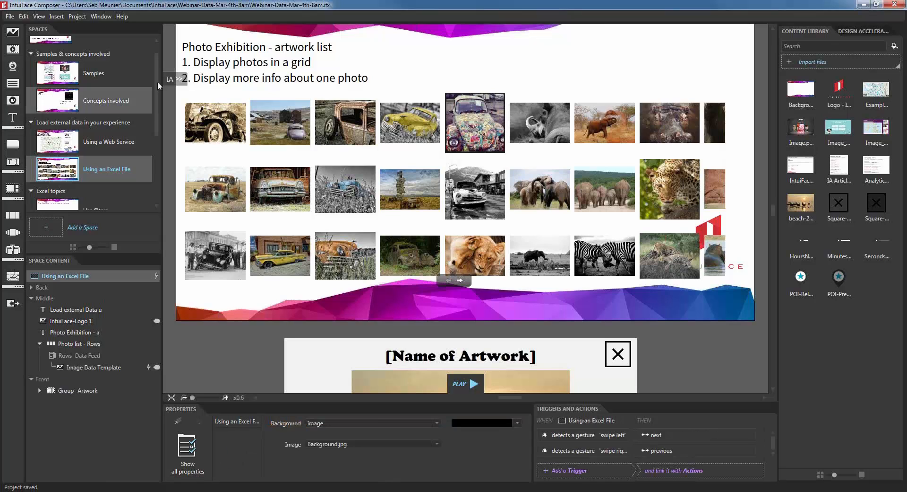
scroll(157, 103, down, 2)
scroll(157, 103, down, 1)
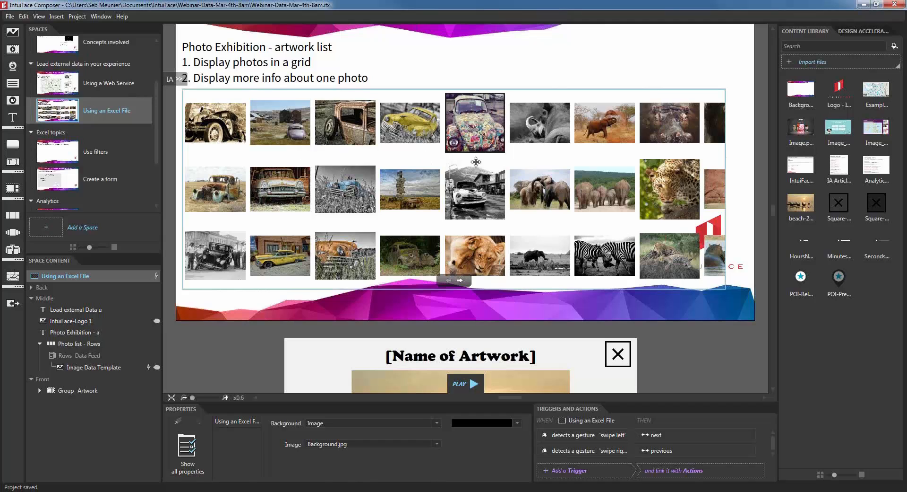
Step: Select the Photo list - Rows grid and copy it from the right-click menu
click(536, 176)
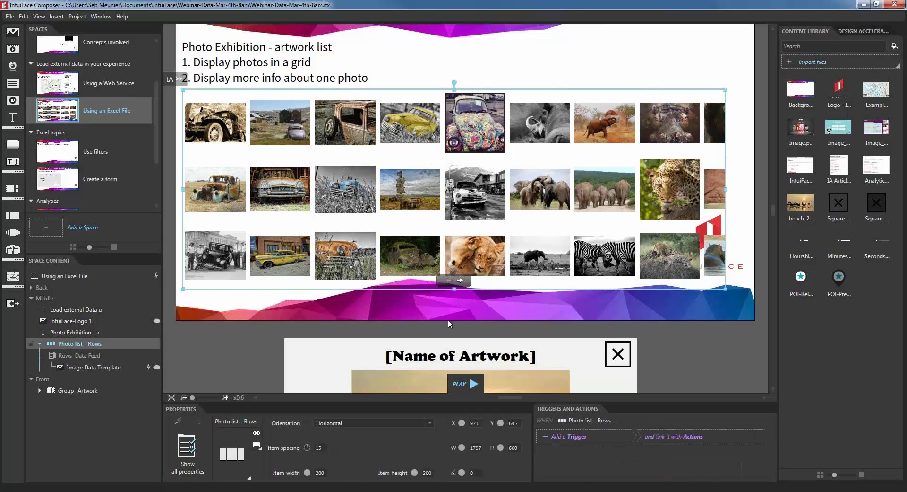
scroll(415, 316, down, 1)
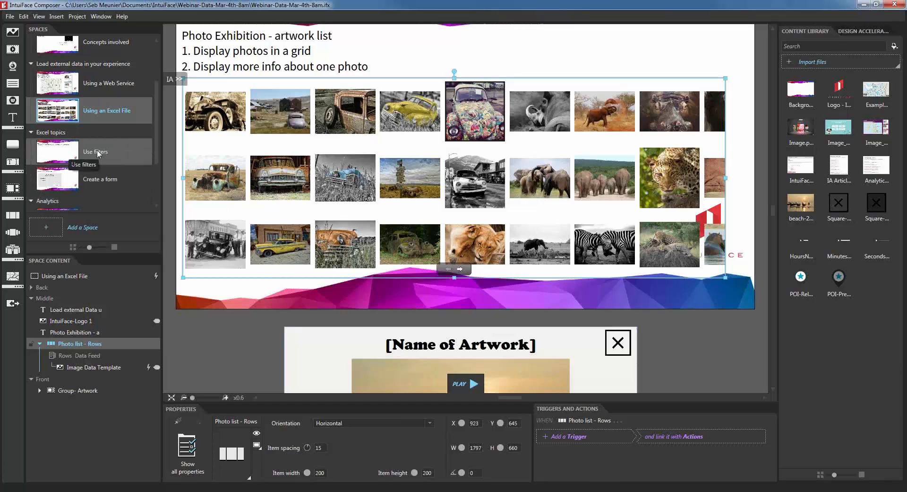
right_click(234, 168)
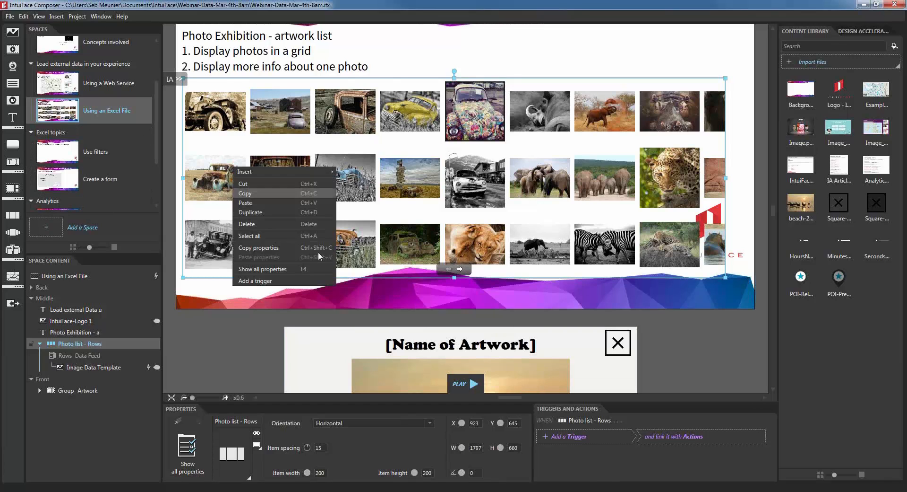
click(268, 193)
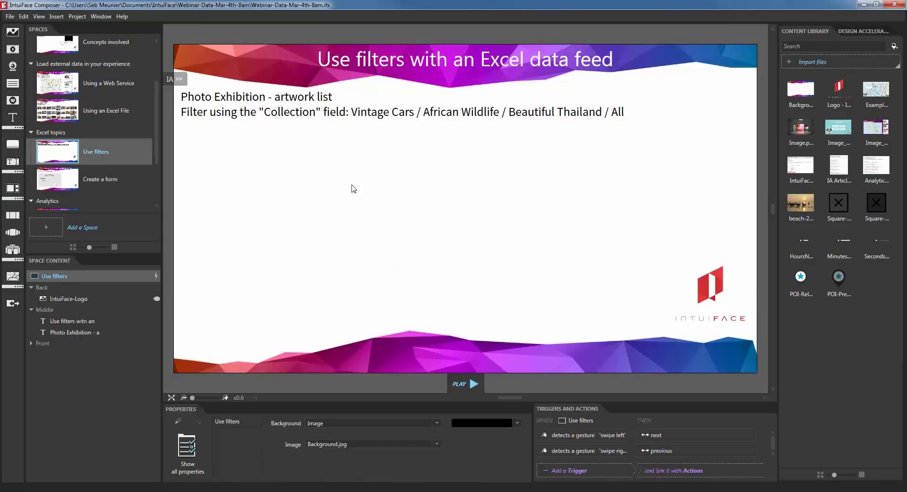
Step: Paste the photo grid into Use filters, narrow it to W 1335 and nudge it up
right_click(351, 185)
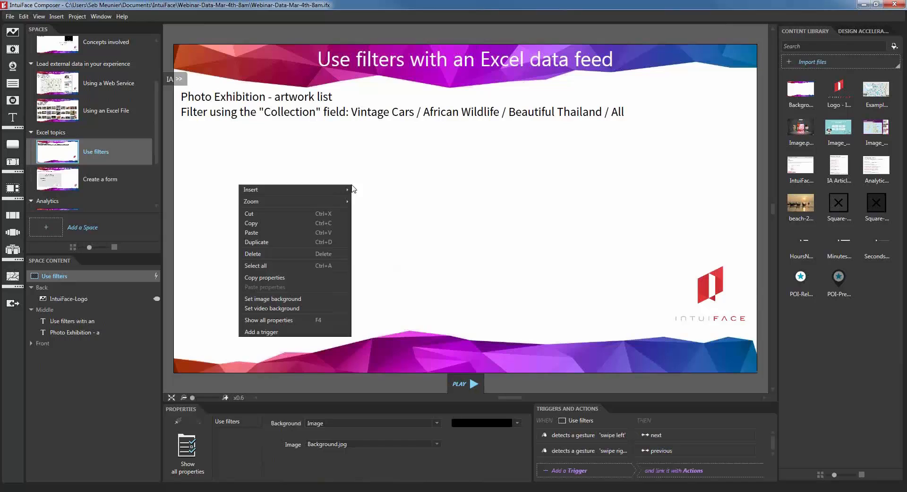
click(266, 234)
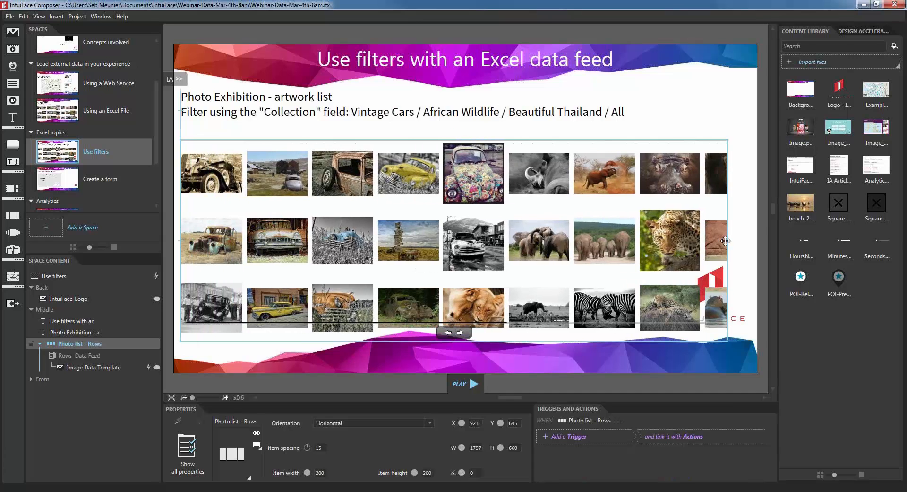
drag(725, 241, 589, 242)
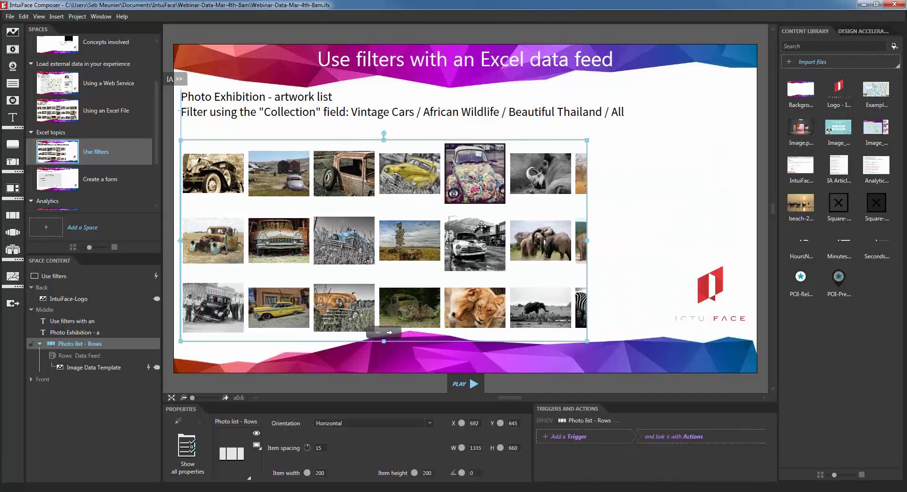
click(610, 217)
click(263, 284)
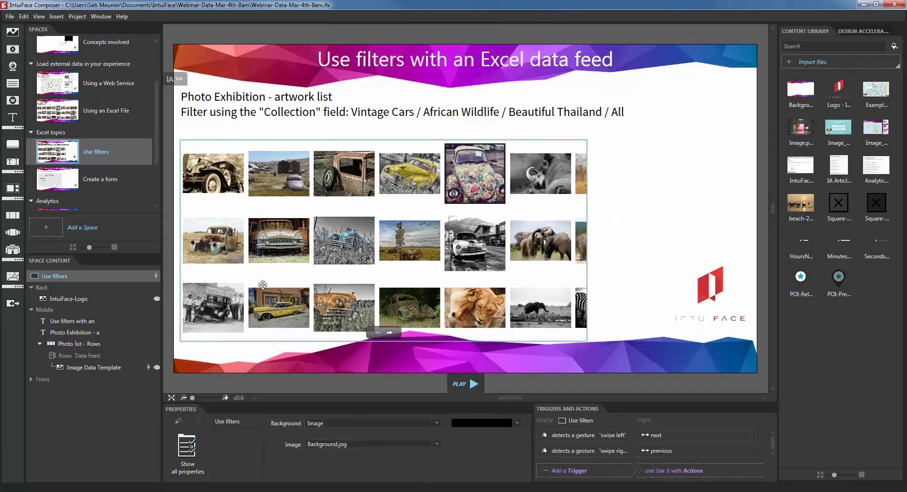
drag(430, 259, 428, 248)
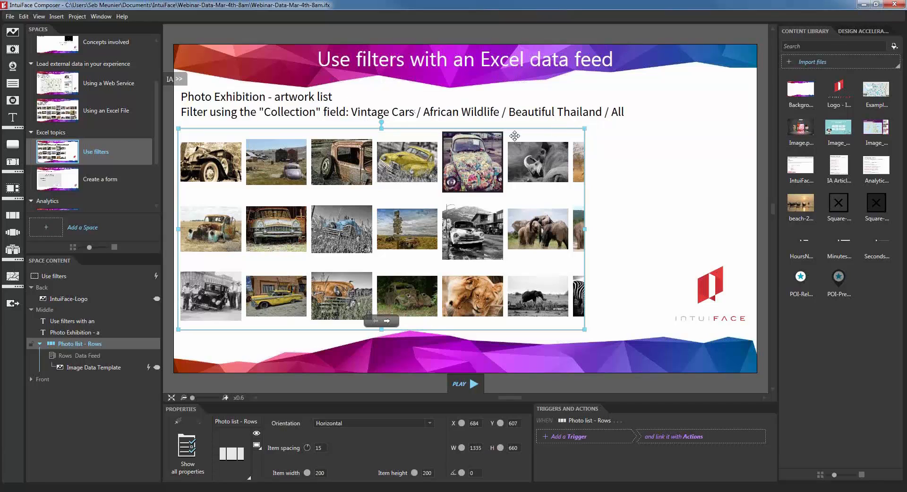
click(689, 186)
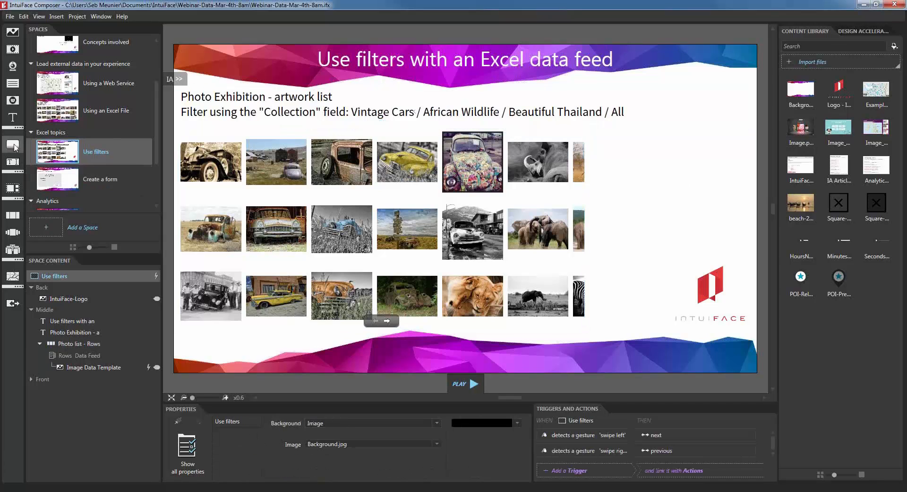
Step: Place a button right of the grid labelled 'Vintage Cars' and shrink it slightly
drag(490, 215, 707, 162)
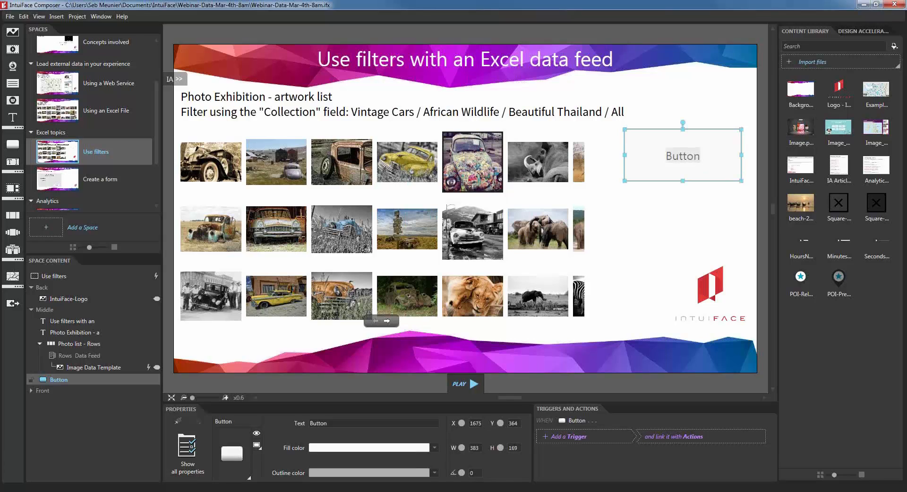
text(Vintage Cars)
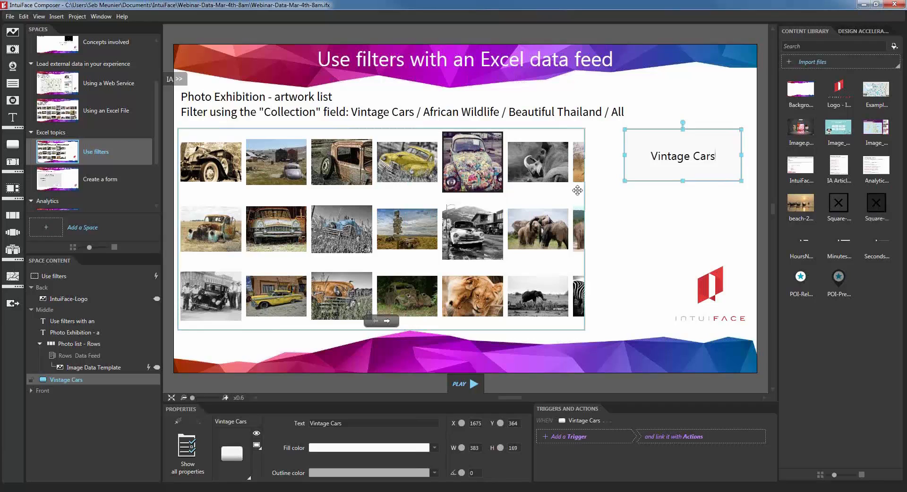
drag(625, 181, 642, 168)
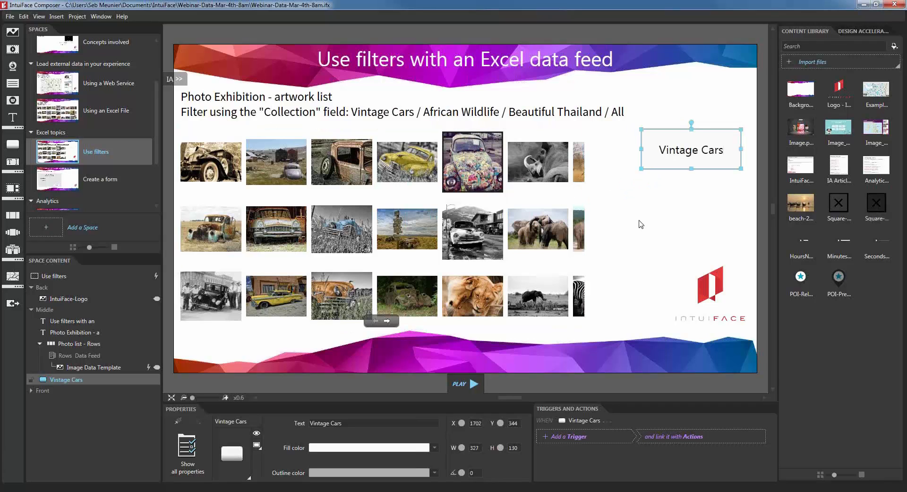
click(660, 122)
click(663, 139)
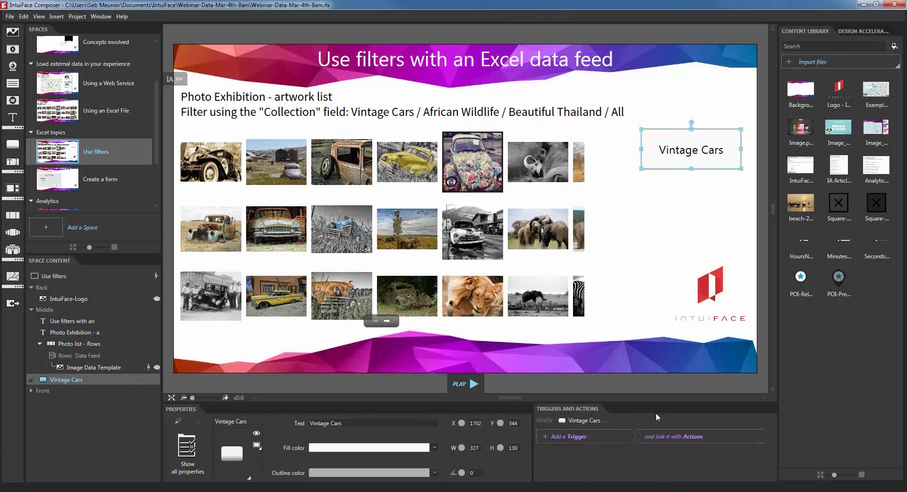
Step: Add an Is released trigger adding a Photo list filter: Collection equals 'Vintage Cars'
click(644, 439)
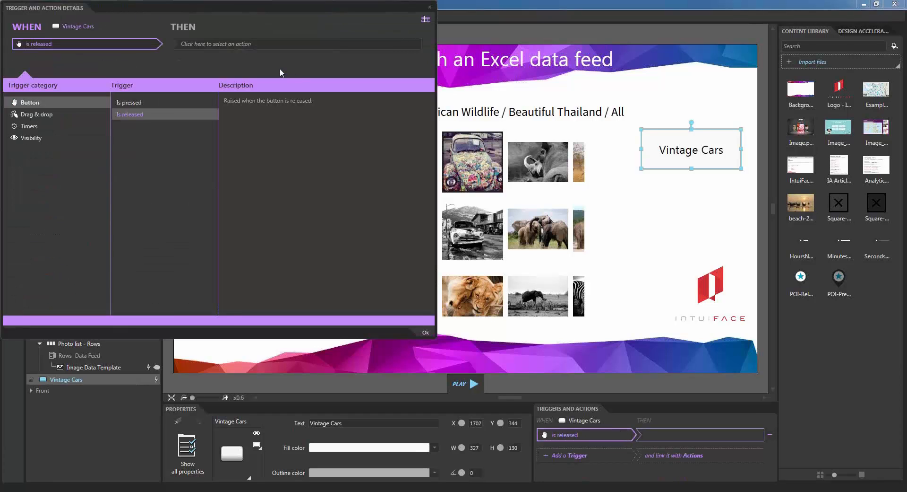
drag(278, 5, 595, 156)
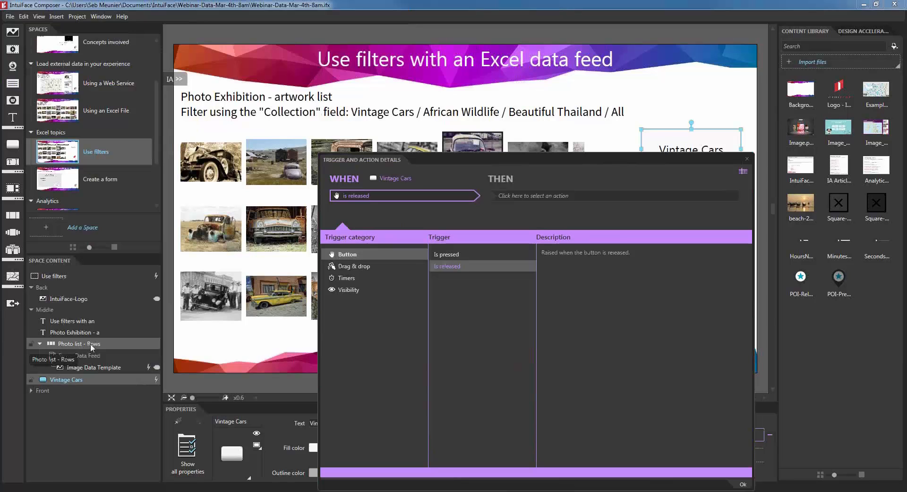
click(549, 196)
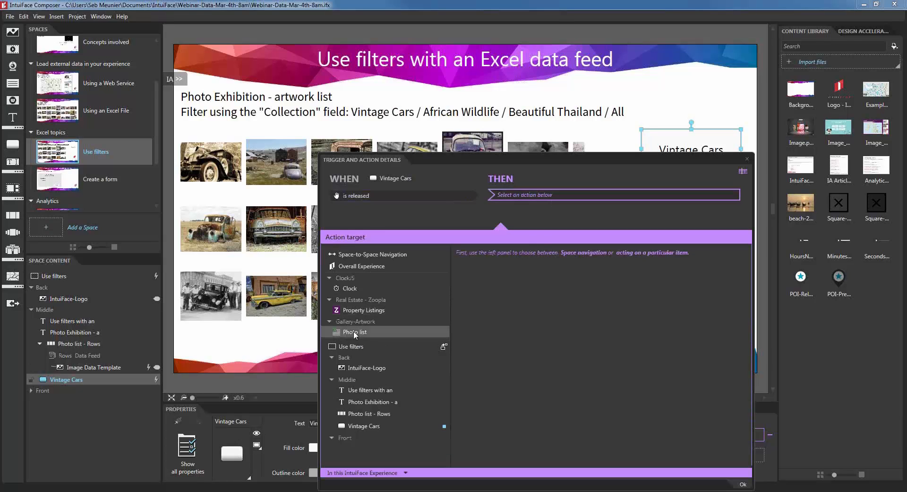
click(368, 331)
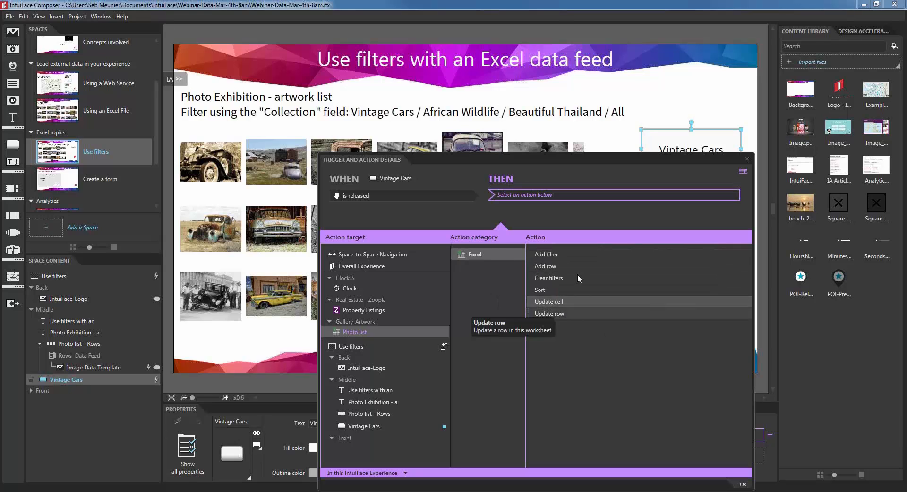
click(552, 255)
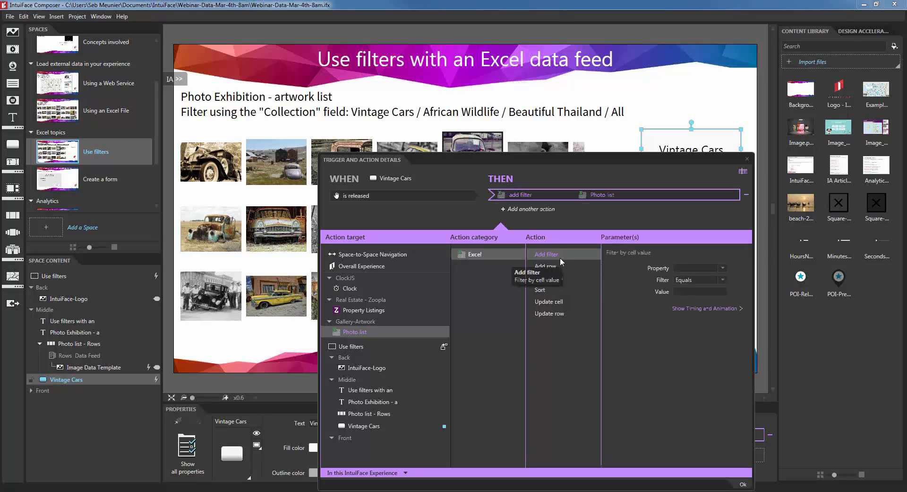
click(713, 268)
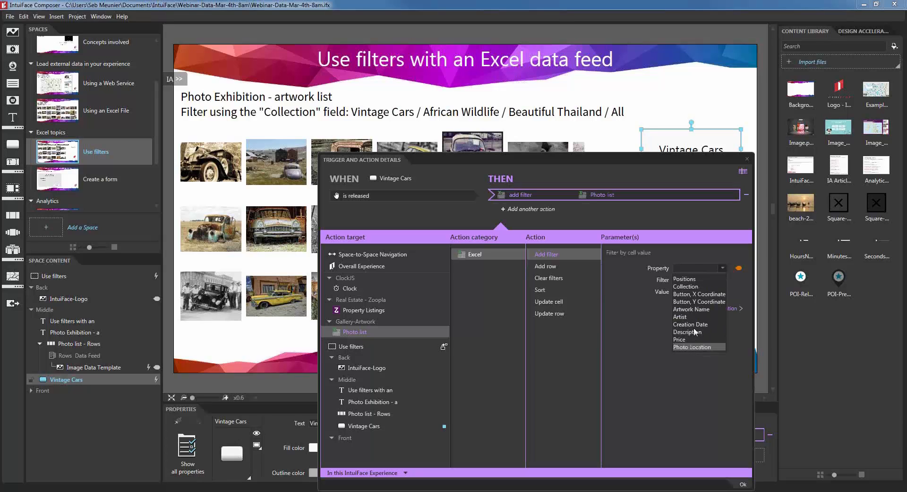
click(702, 287)
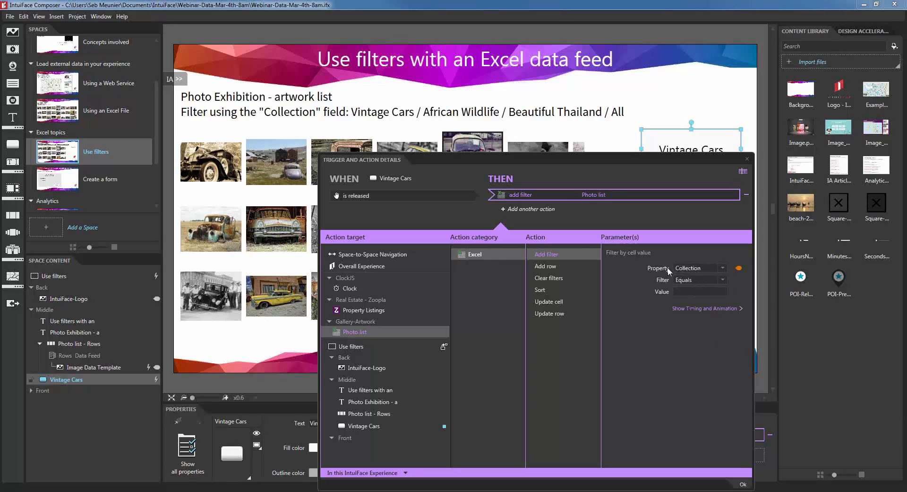
click(688, 291)
text(Vintage Cars)
click(740, 483)
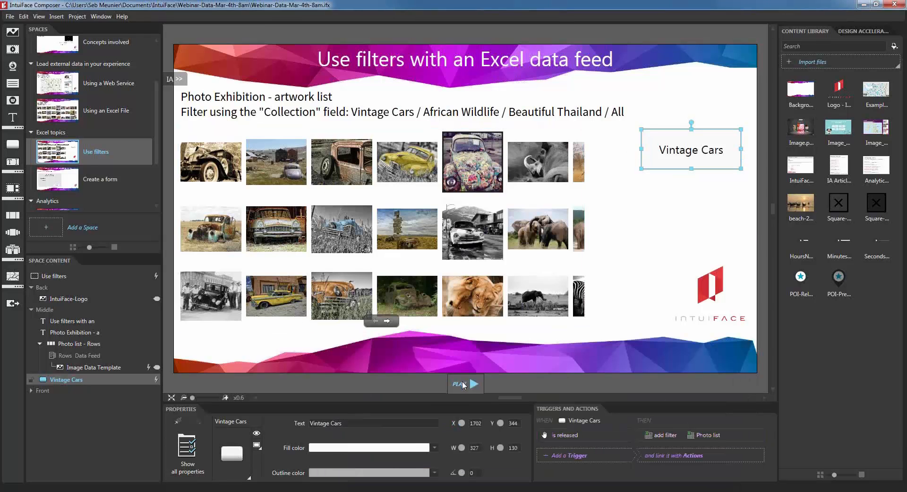
click(464, 384)
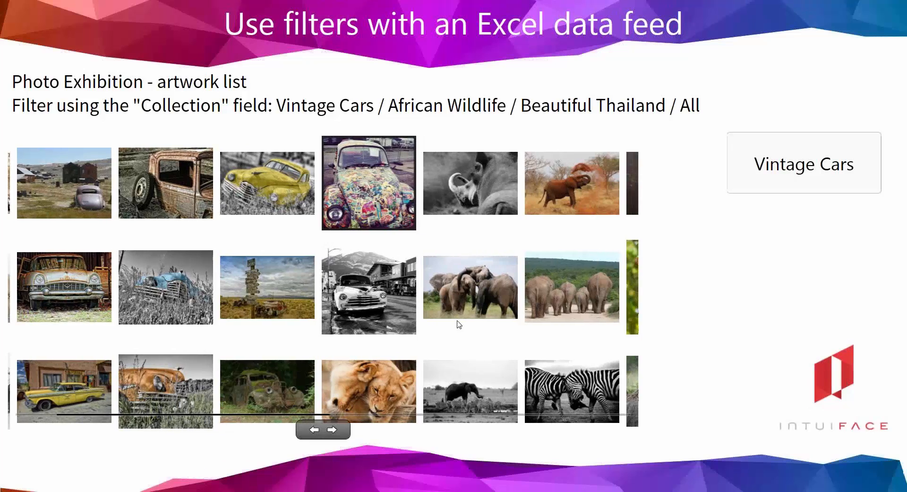
click(807, 170)
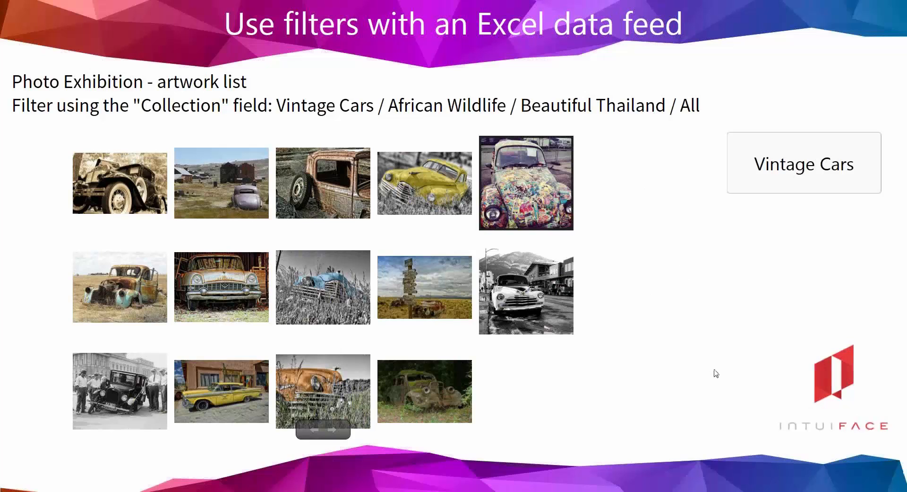
key(Escape)
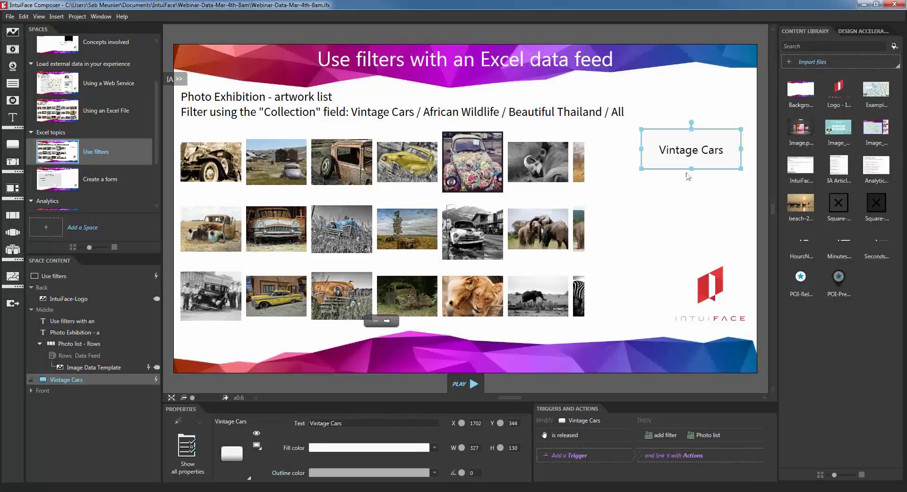
Step: Duplicate the Vintage Cars button below the original and relabel it 'African Wildlife'
drag(688, 158, 686, 155)
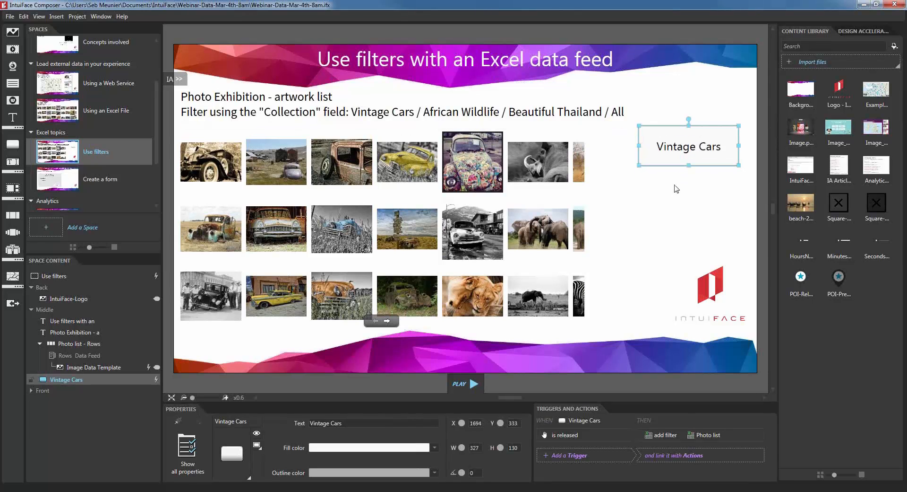
click(675, 185)
click(679, 155)
key(ctrl+d)
drag(680, 158, 679, 200)
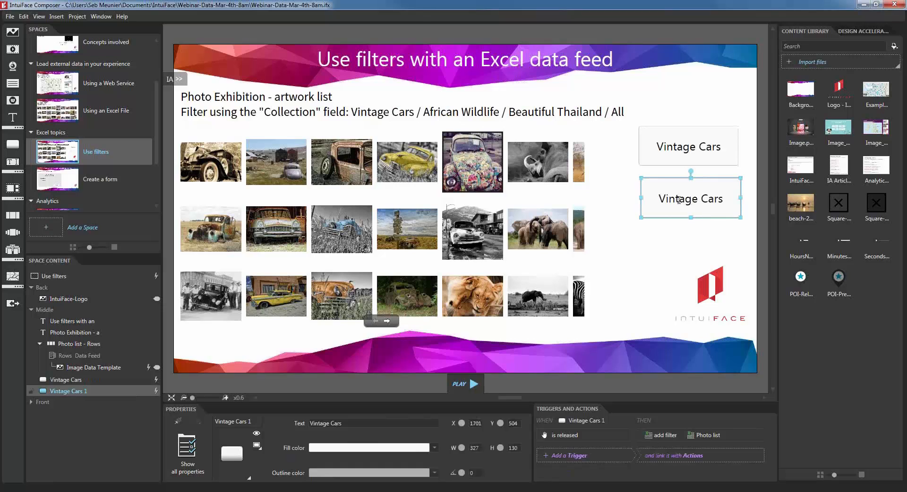
double_click(680, 200)
text(African )
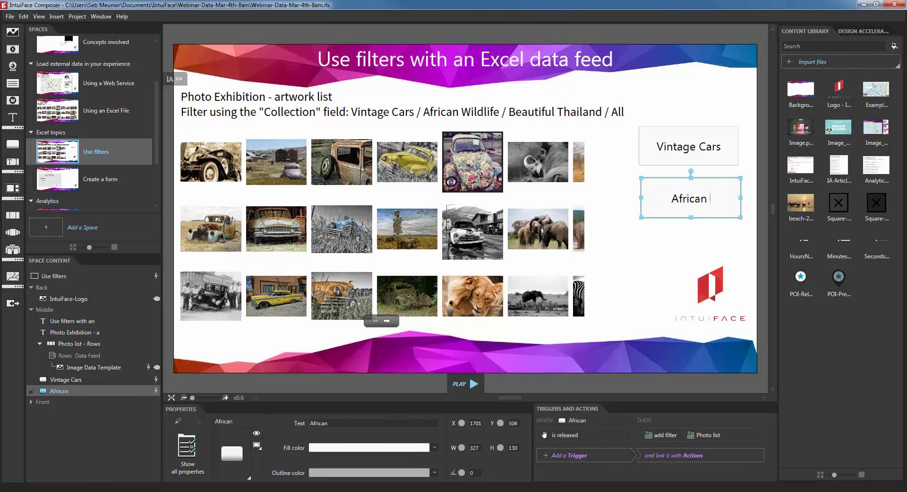
text(Wildlife)
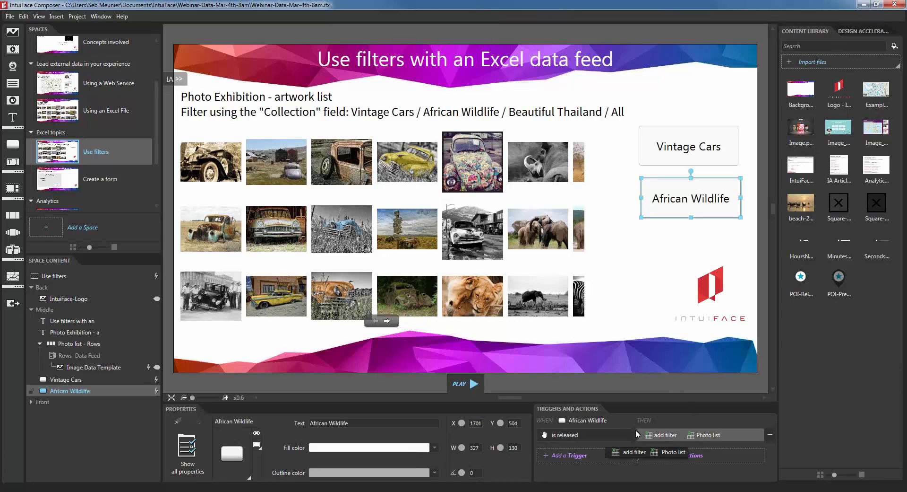
Step: Change the copy's filter value to 'African Wildlife' and start Play Mode to test
click(716, 433)
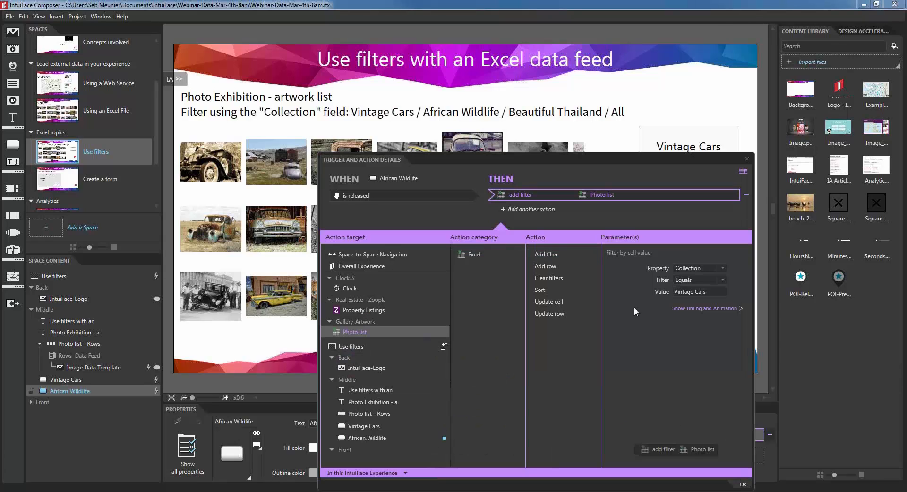
triple_click(697, 290)
text(African )
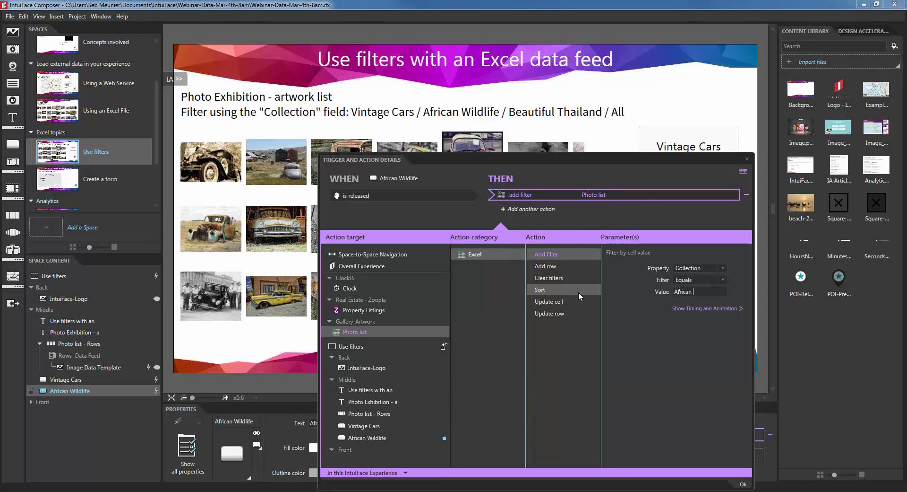
text(Wildlife)
click(743, 484)
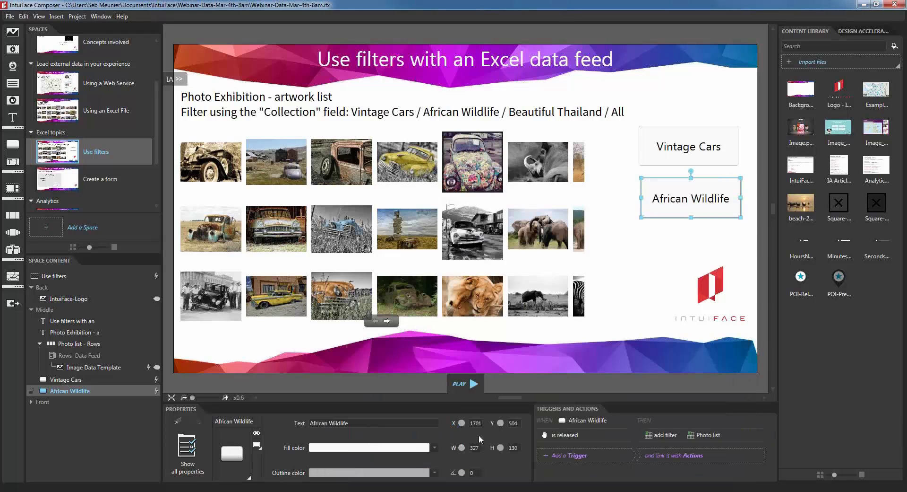
click(460, 384)
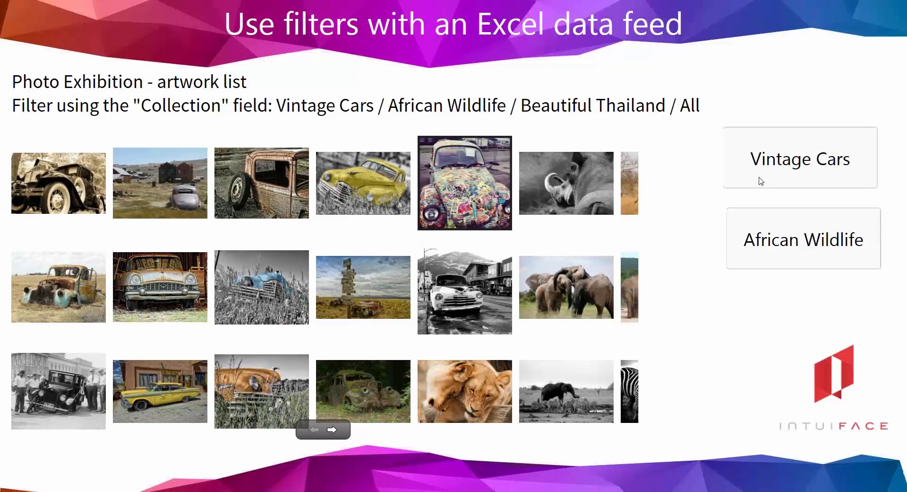
click(761, 181)
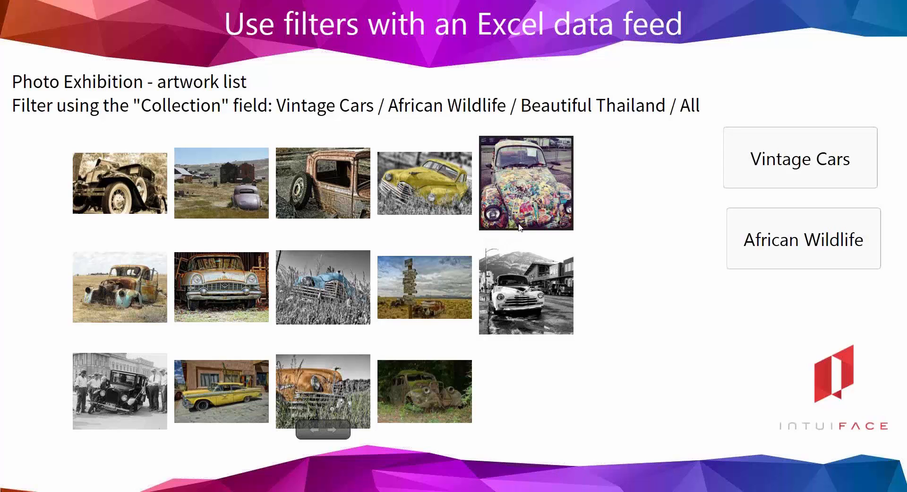
click(765, 259)
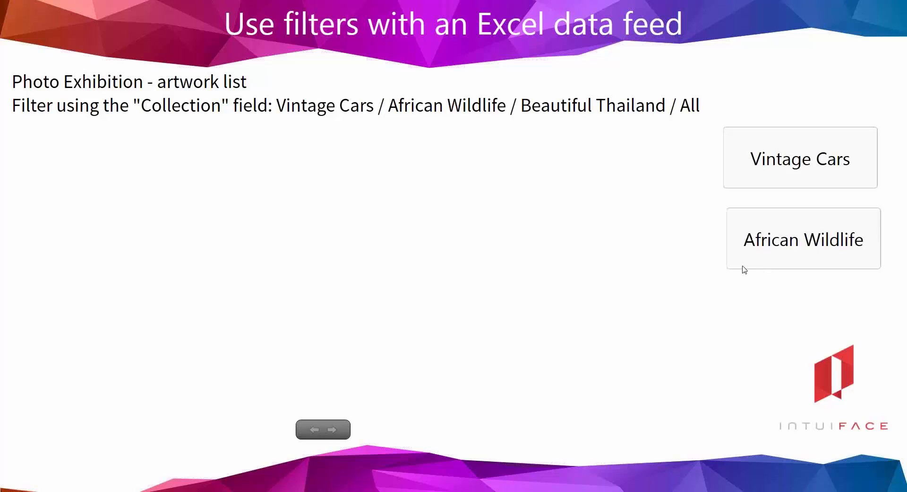
key(Escape)
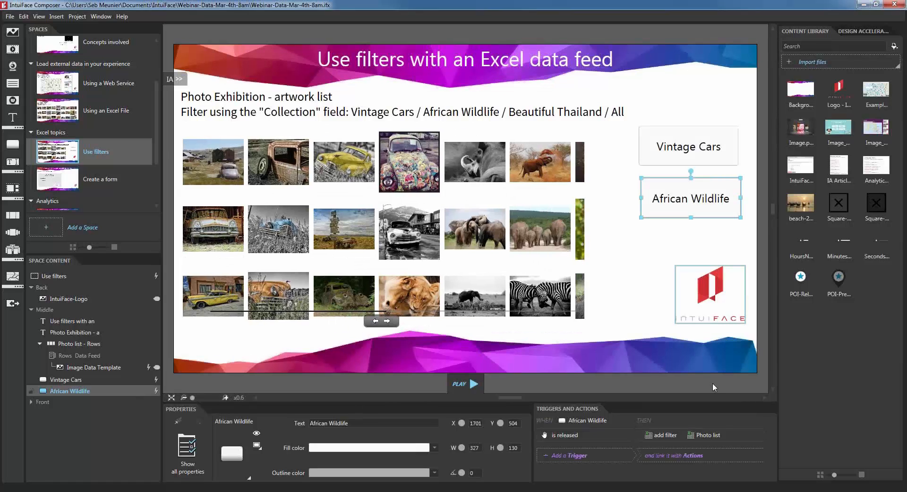
Step: Add a Photo list Clear filters action to African Wildlife's trigger, moved above Add filter
double_click(685, 434)
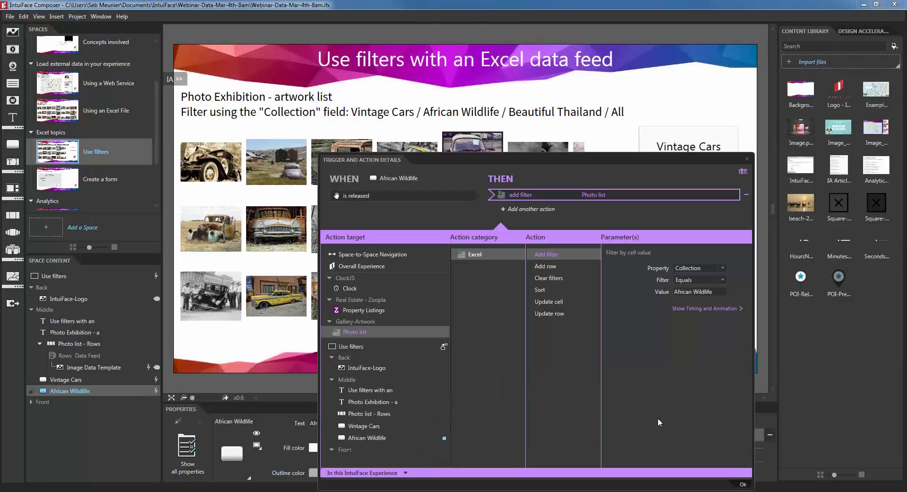
click(564, 207)
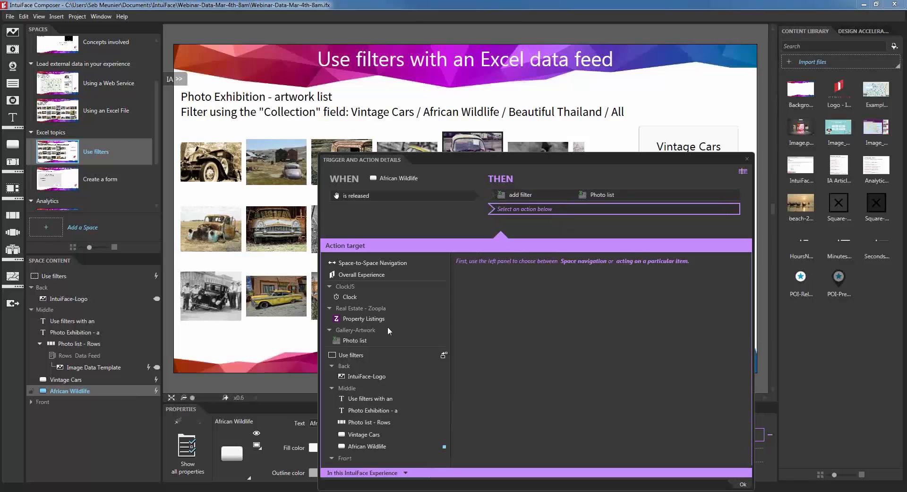
click(356, 340)
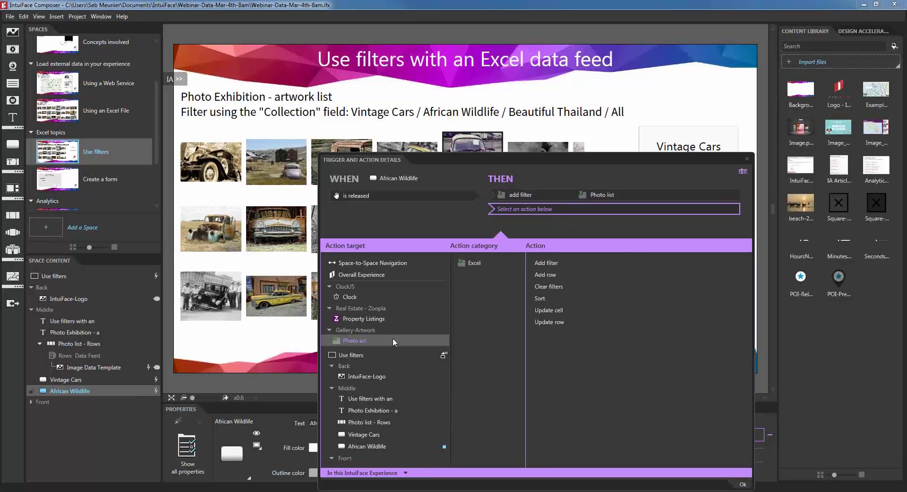
click(552, 287)
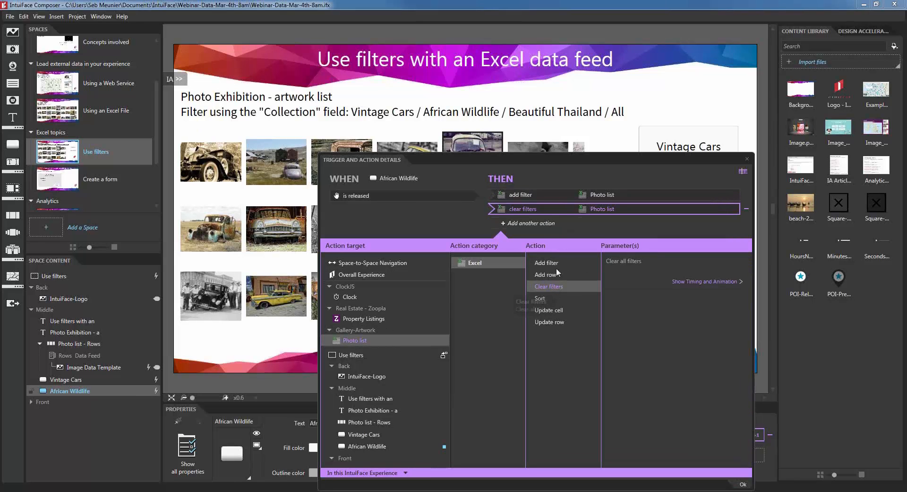
right_click(556, 210)
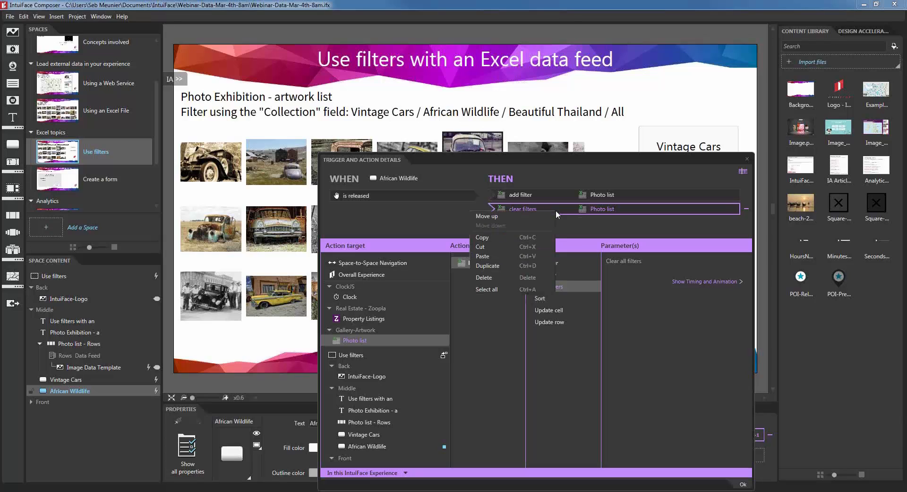
click(532, 217)
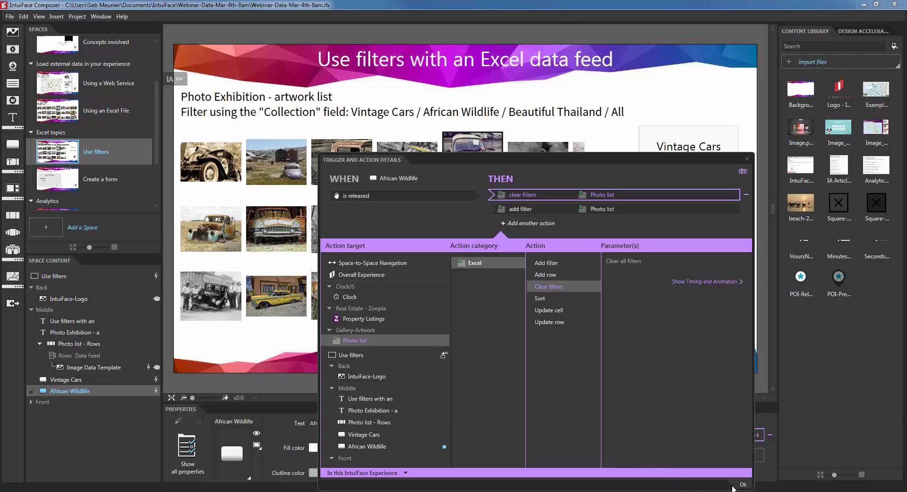
click(743, 484)
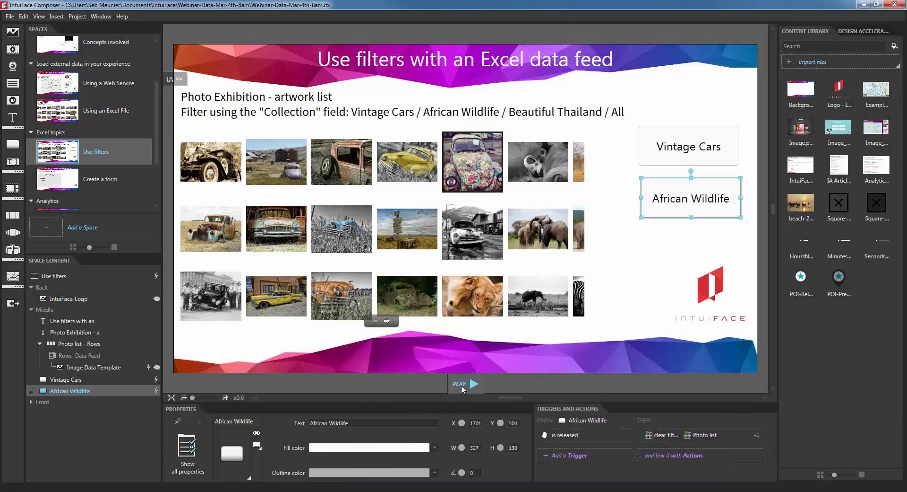
click(461, 388)
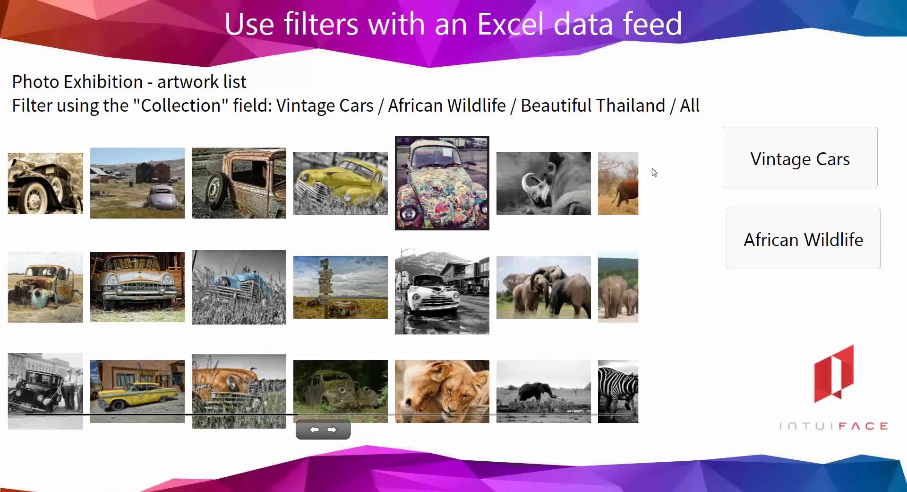
click(806, 163)
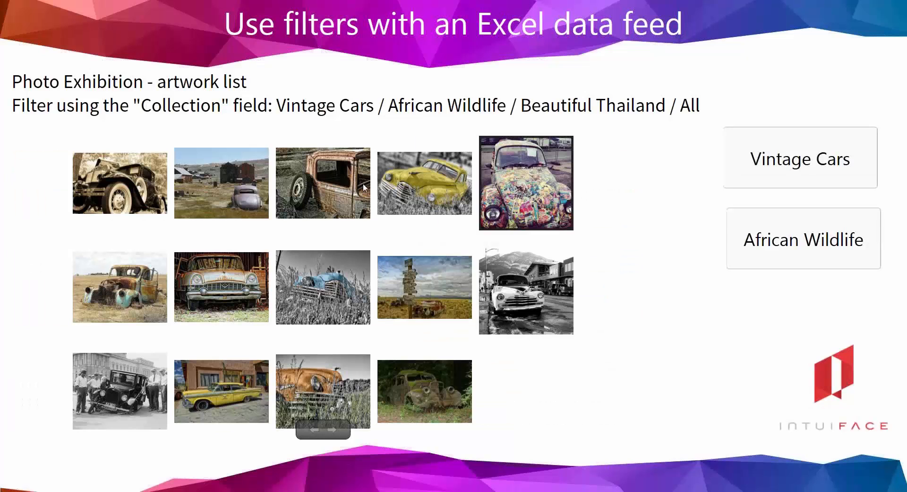
click(817, 247)
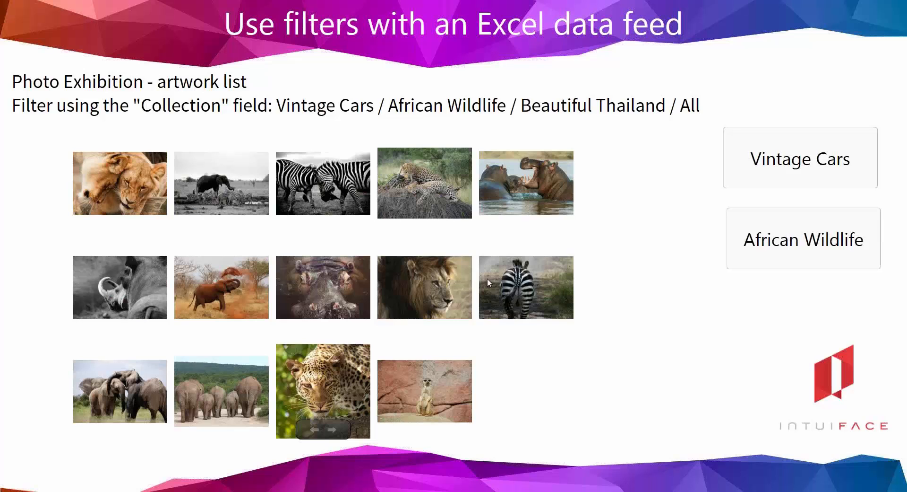
key(Escape)
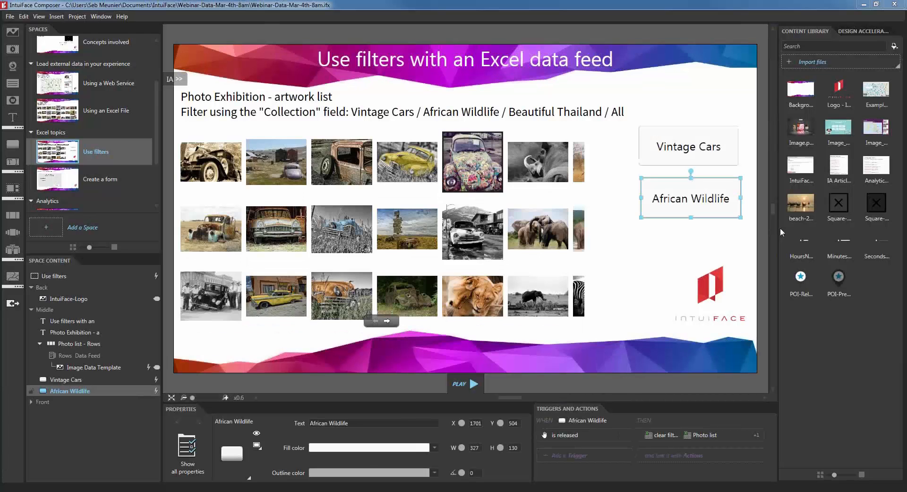
Step: Nudge the African Wildlife button up and copy its Clear filters action
drag(697, 199, 688, 184)
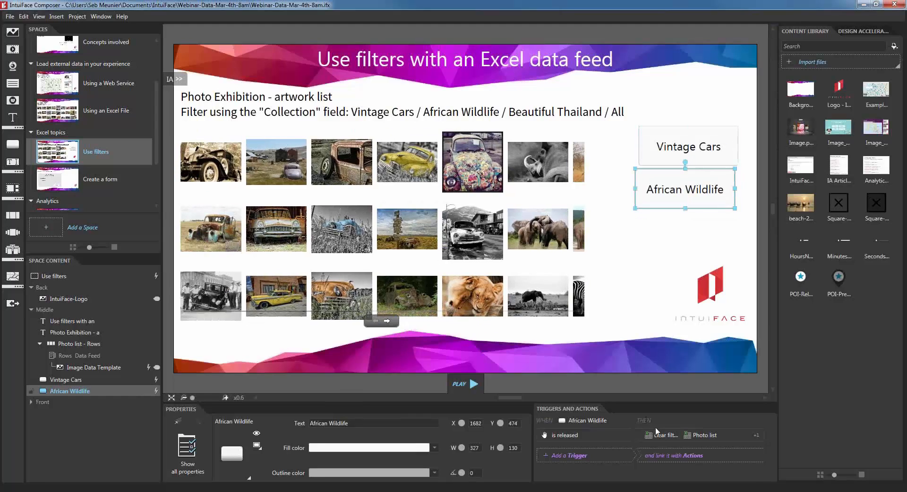
click(656, 431)
click(592, 213)
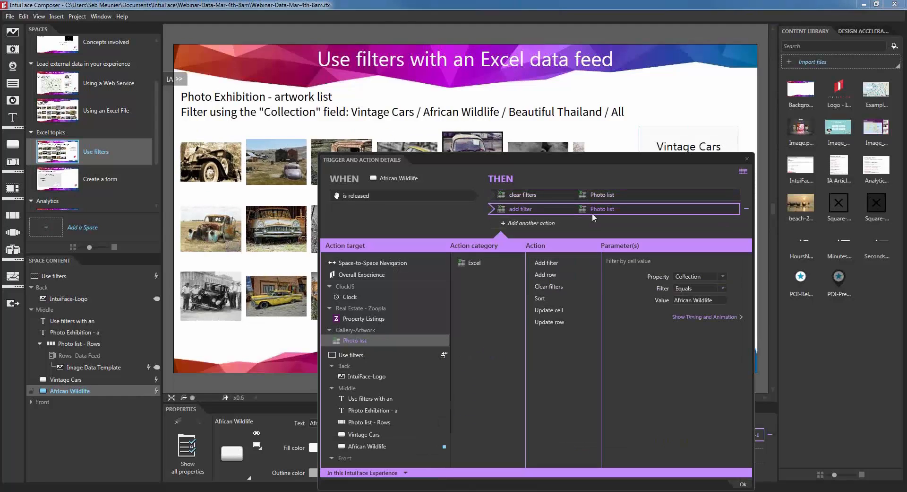
click(614, 195)
right_click(614, 194)
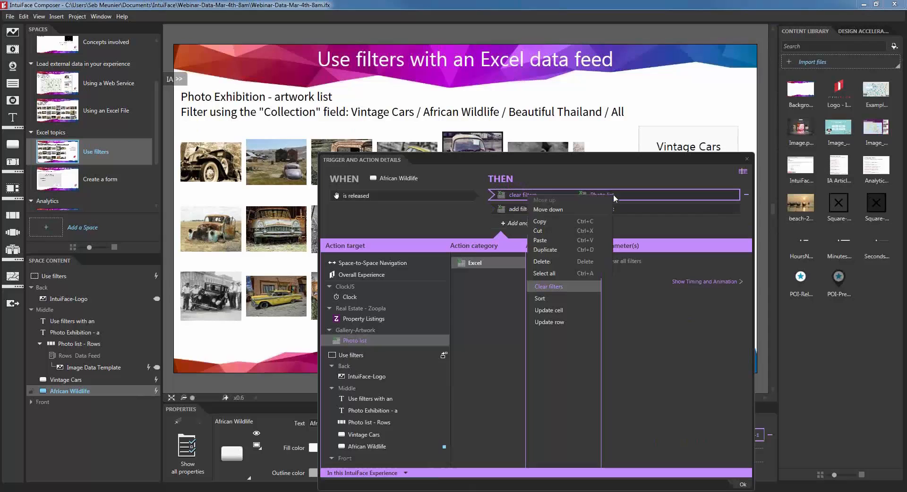
click(582, 221)
Step: Paste Clear filters into the Vintage Cars trigger, move it above Add filter, and confirm
click(683, 146)
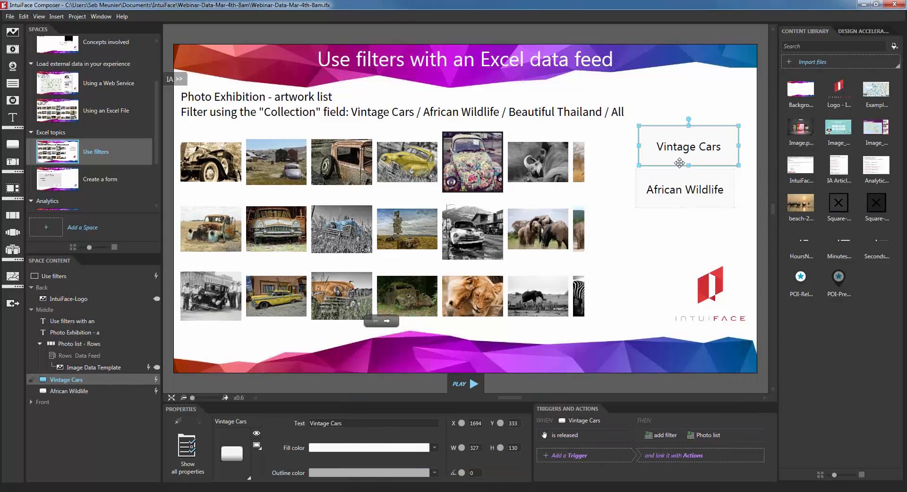
click(677, 437)
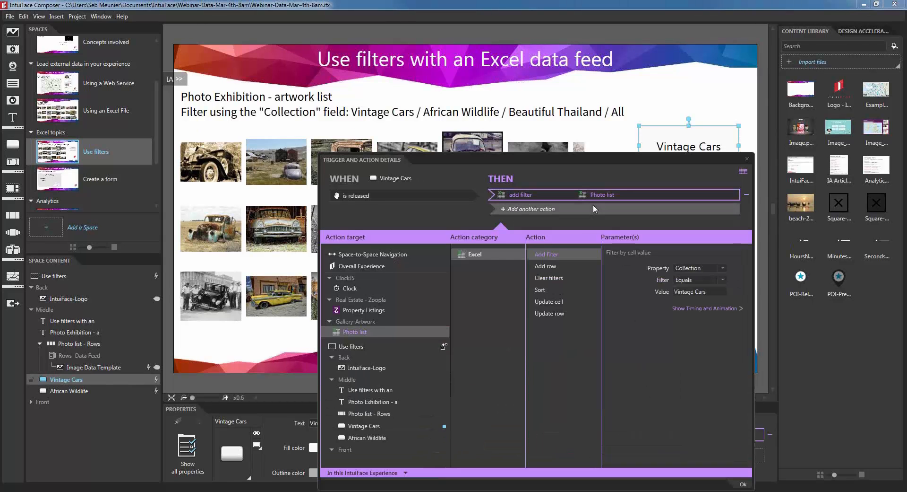
right_click(594, 208)
click(560, 250)
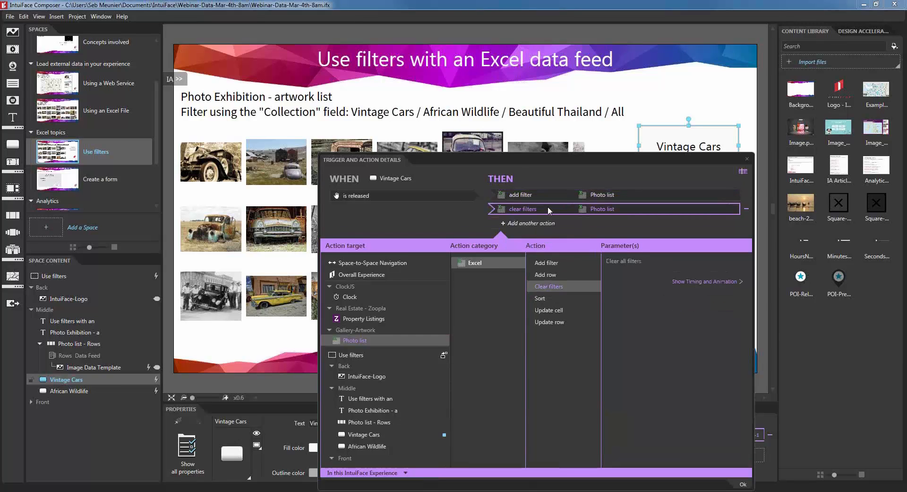
right_click(548, 207)
click(537, 216)
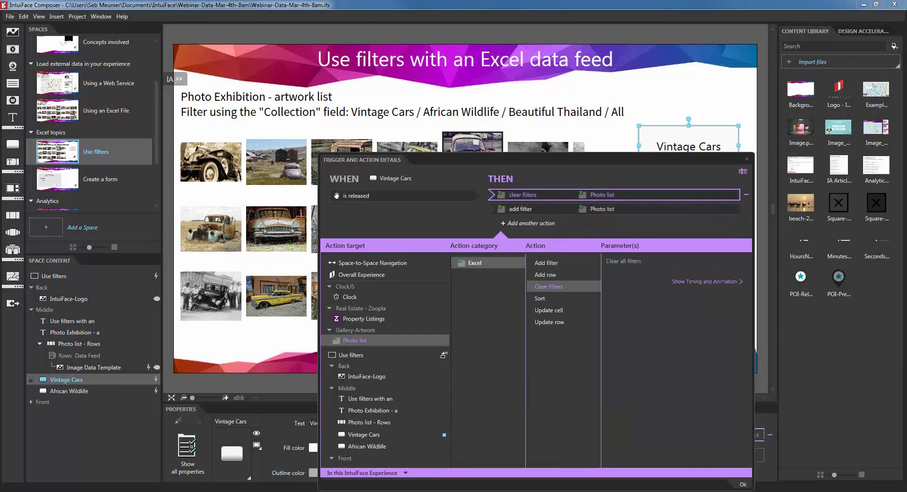
click(743, 483)
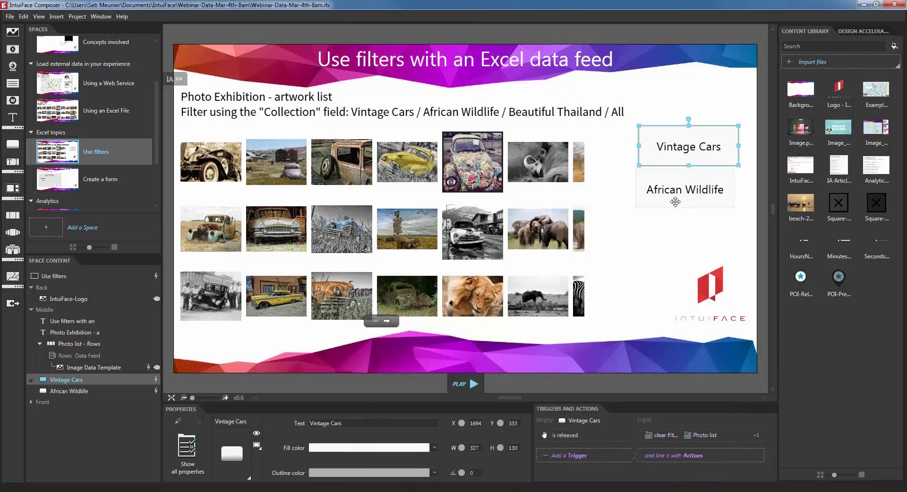
click(647, 292)
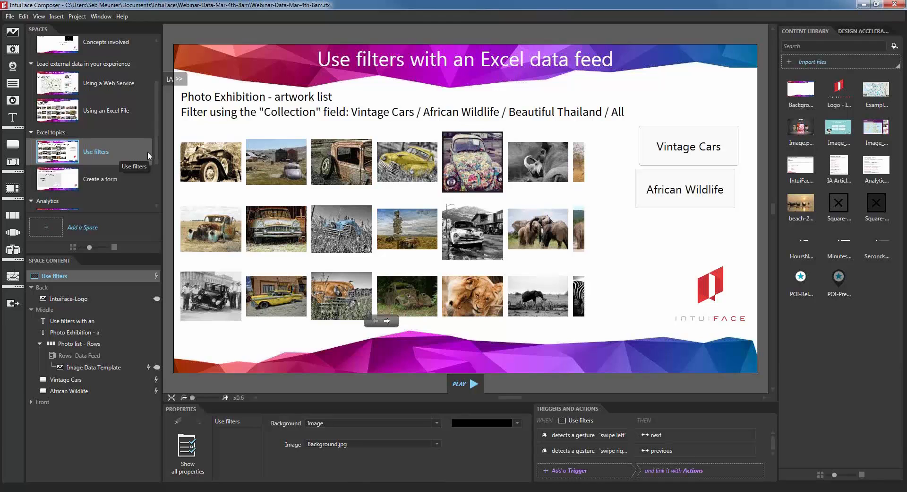
Step: Duplicate the African Wildlife button below itself and relabel the copy 'Beautiful Thailand'
click(669, 209)
key(ctrl+d)
drag(678, 211, 678, 250)
double_click(682, 235)
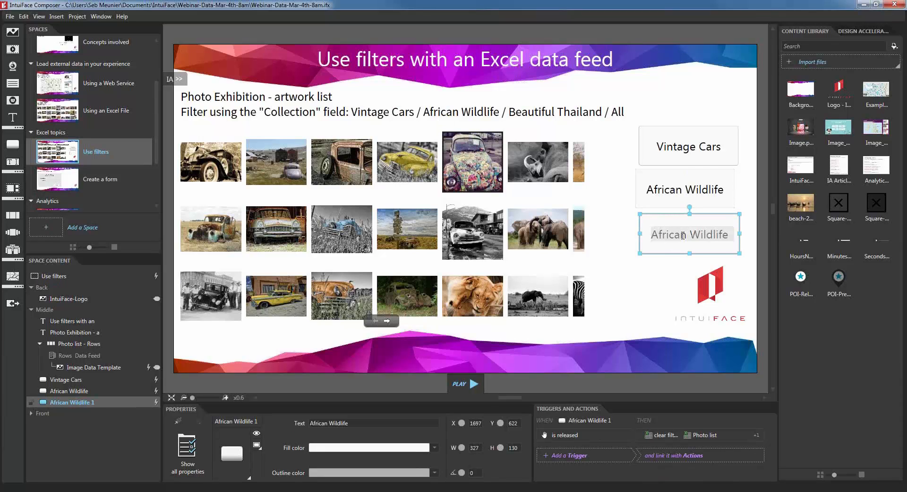
text(Beautiful Thailand)
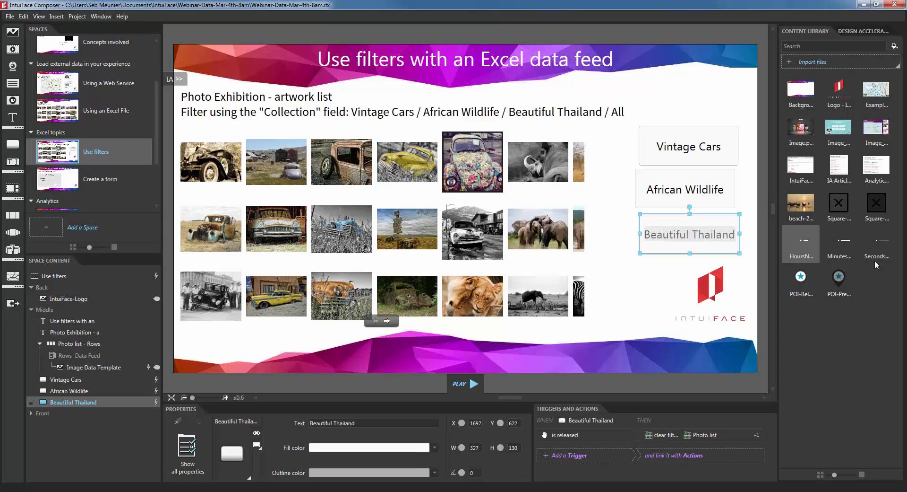
Step: Change the new button's add filter value from African Wildlife to Beautiful Thailand
click(633, 298)
click(660, 251)
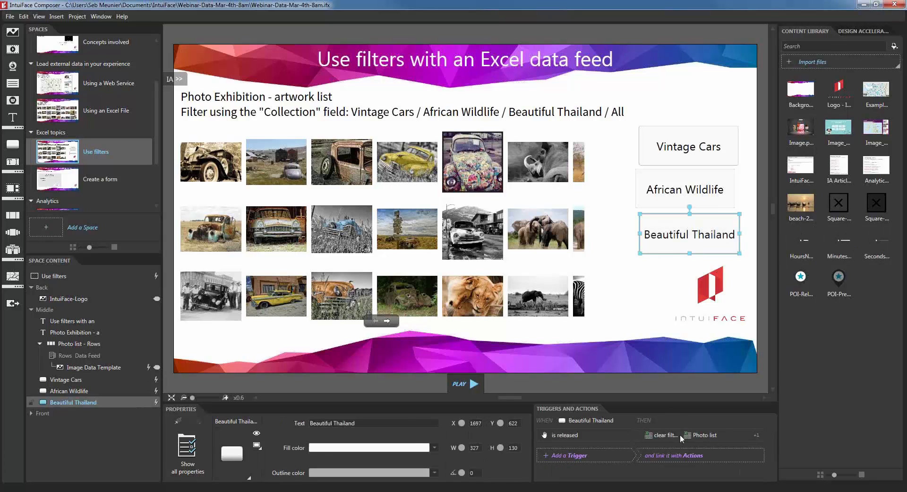
click(682, 436)
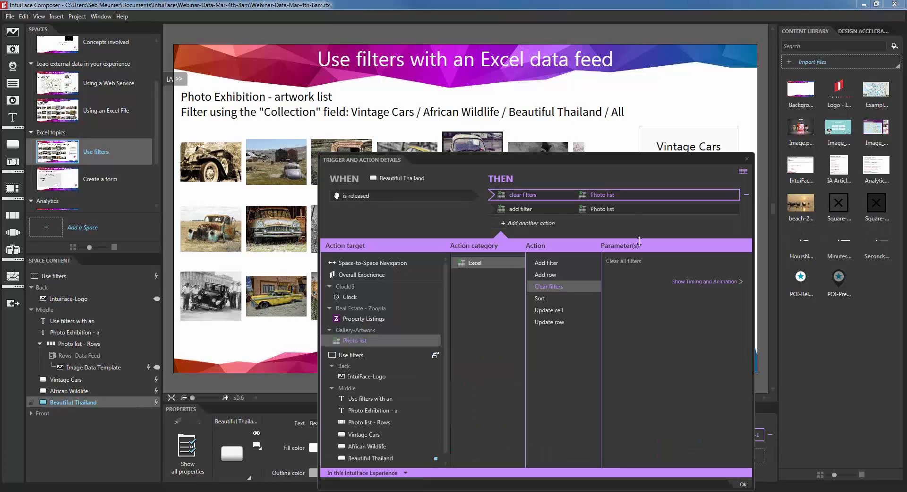
click(619, 209)
drag(716, 300, 597, 298)
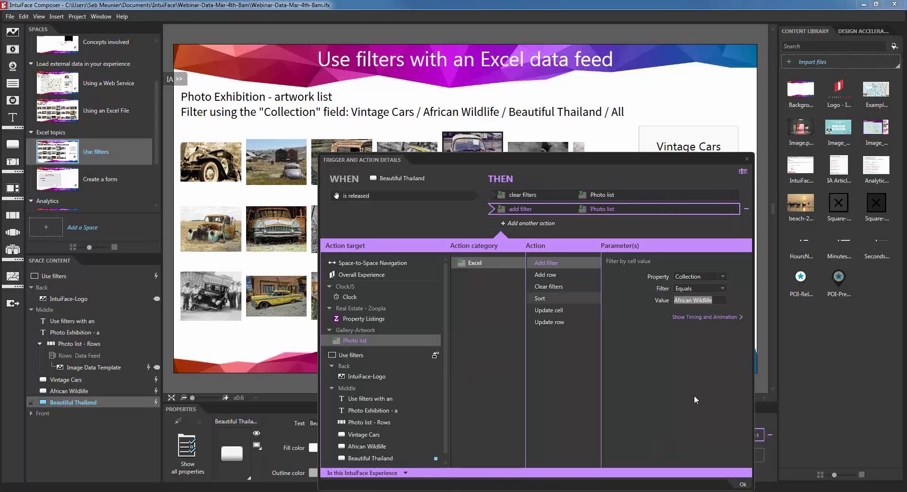
key(ctrl+v)
click(743, 484)
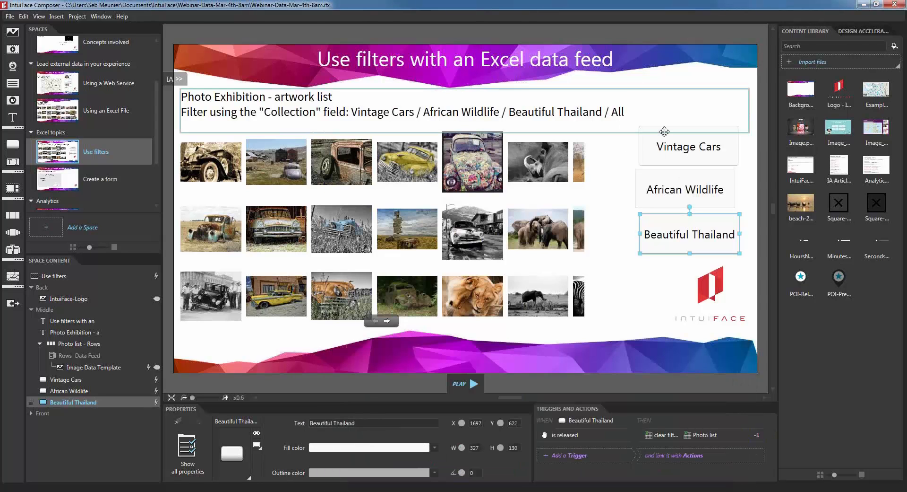
Step: Centre-align the three filter buttons, line them up with the photos and space them evenly
ctrl+click(673, 180)
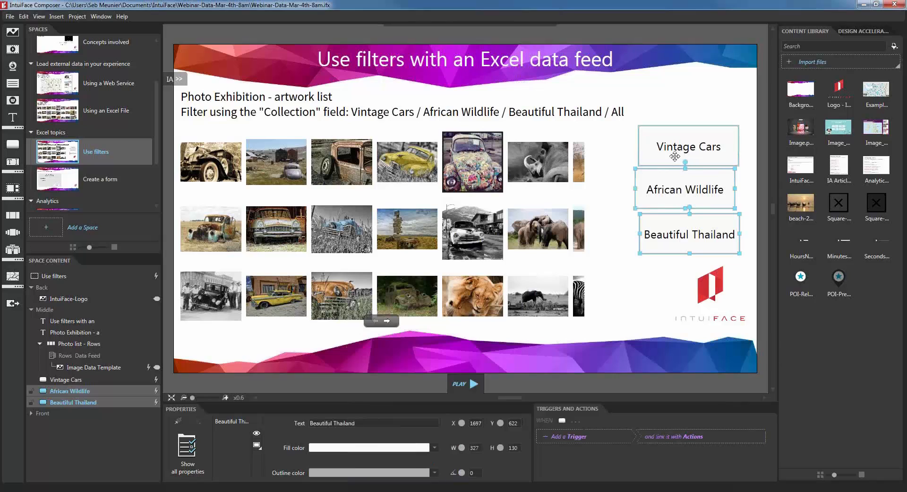
ctrl+click(676, 155)
click(410, 33)
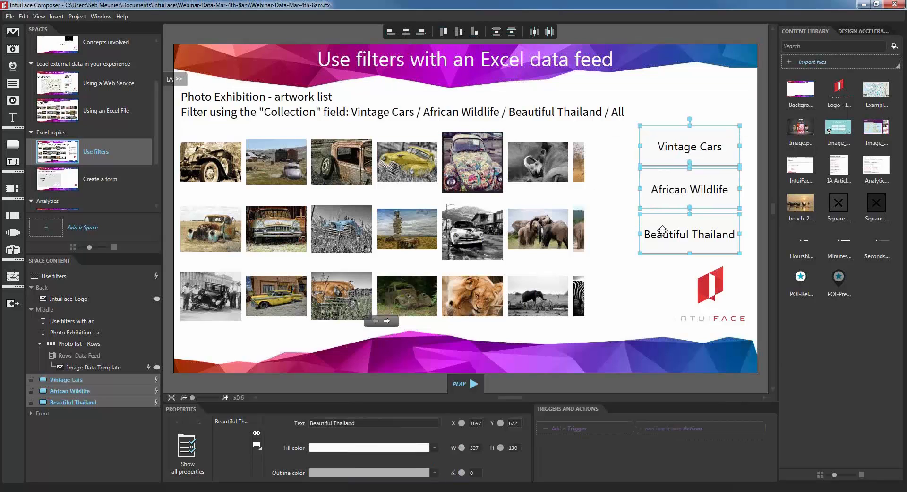
drag(662, 233, 662, 236)
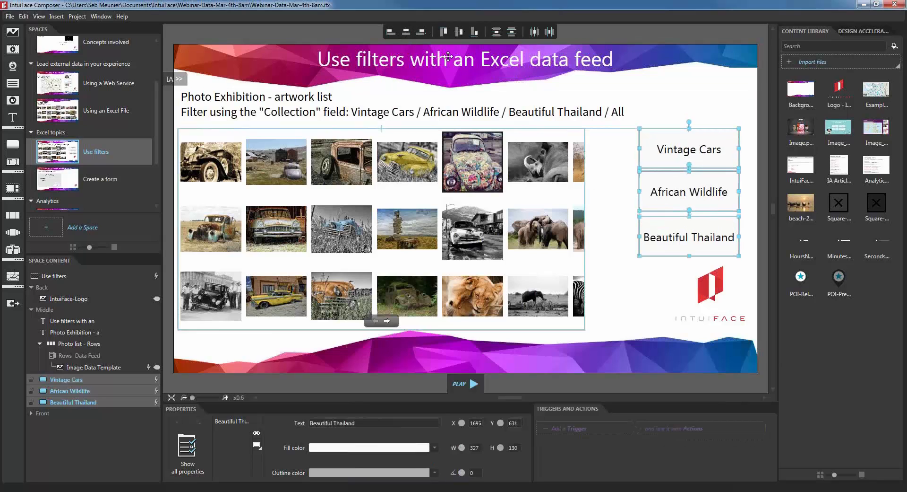
click(501, 34)
click(604, 259)
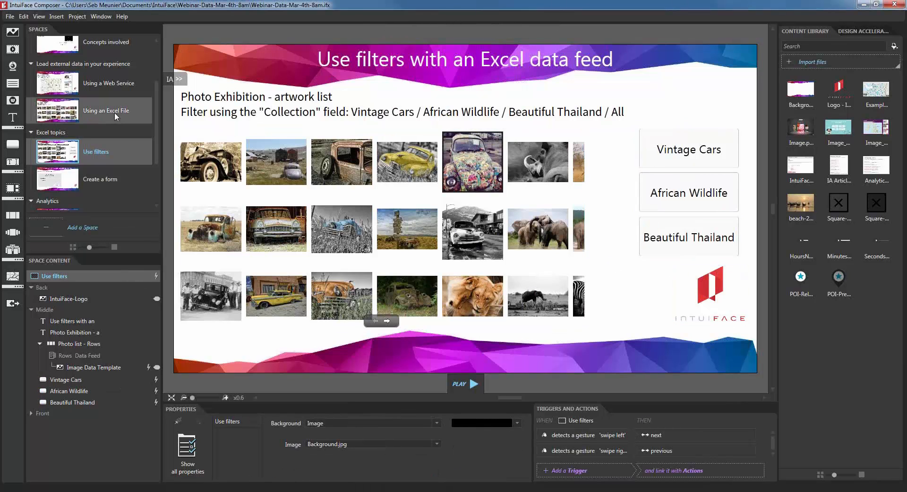
Step: Save the project and switch to the Create a form space with its guestbook panel
key(ctrl+s)
drag(155, 130, 156, 168)
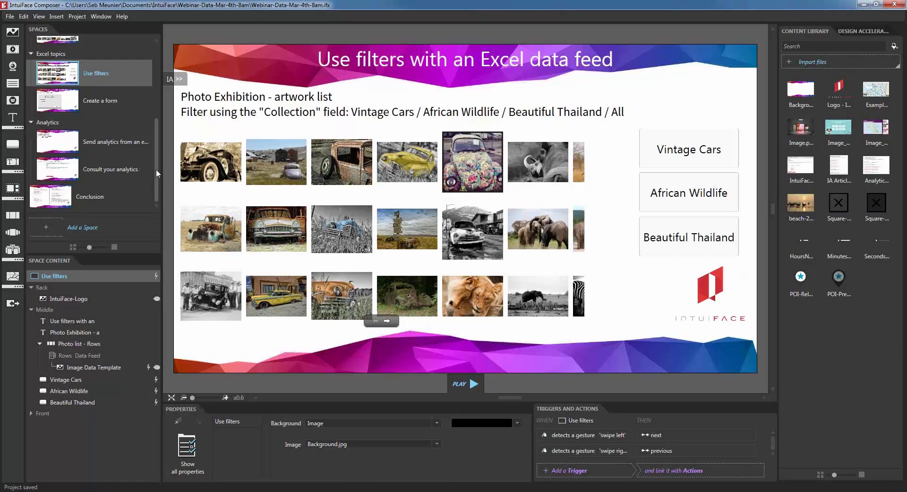
click(99, 97)
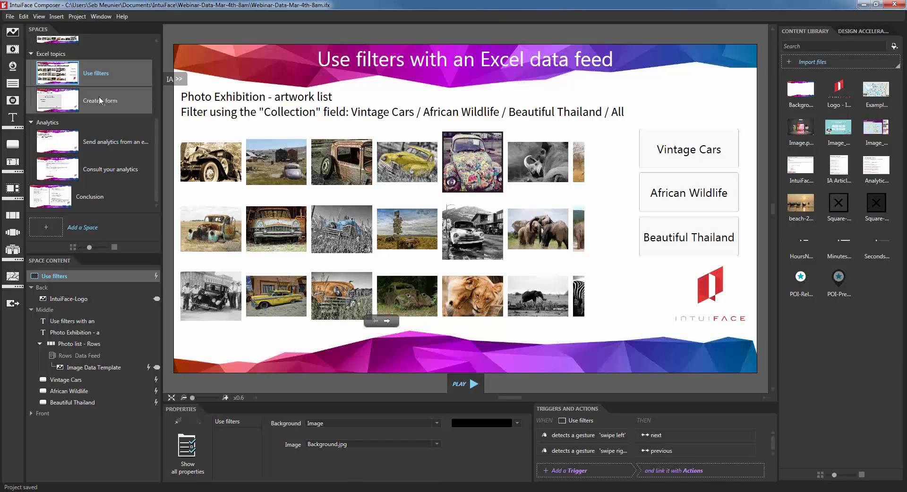
click(99, 98)
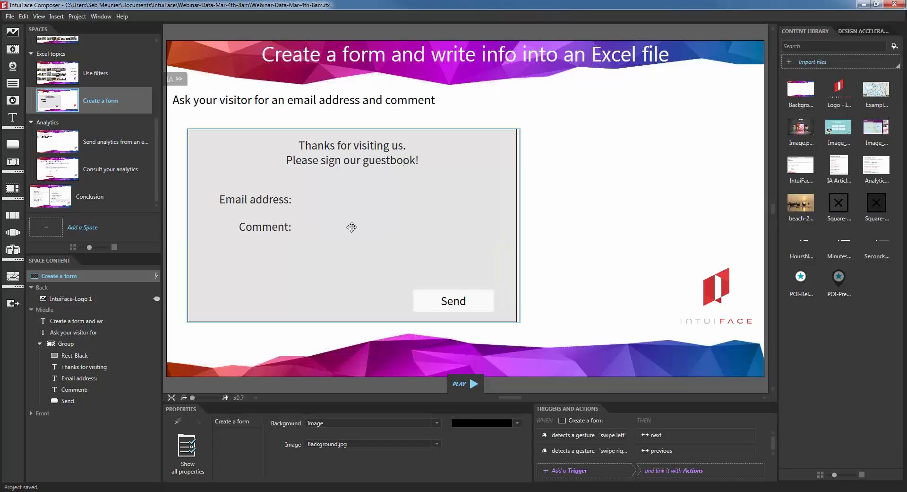
Step: Add a widened text input beside 'Email address:' and name it 'Mail Input'
click(15, 164)
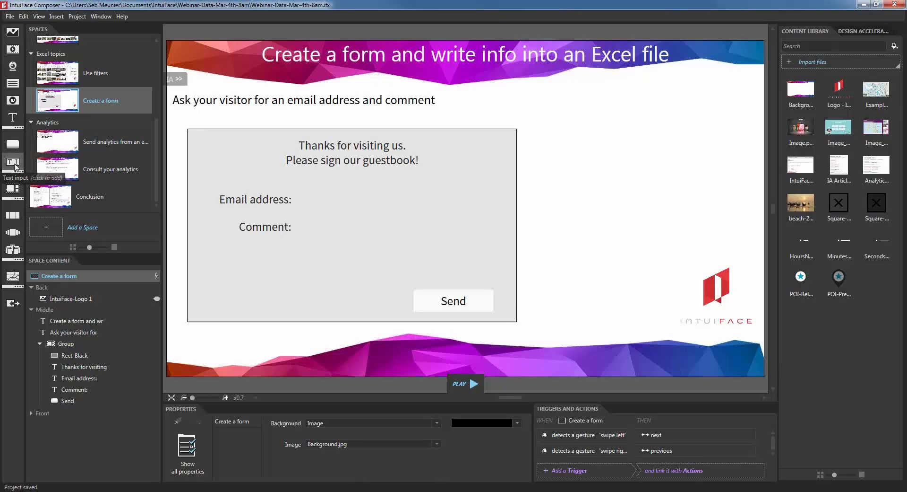
drag(362, 190, 361, 200)
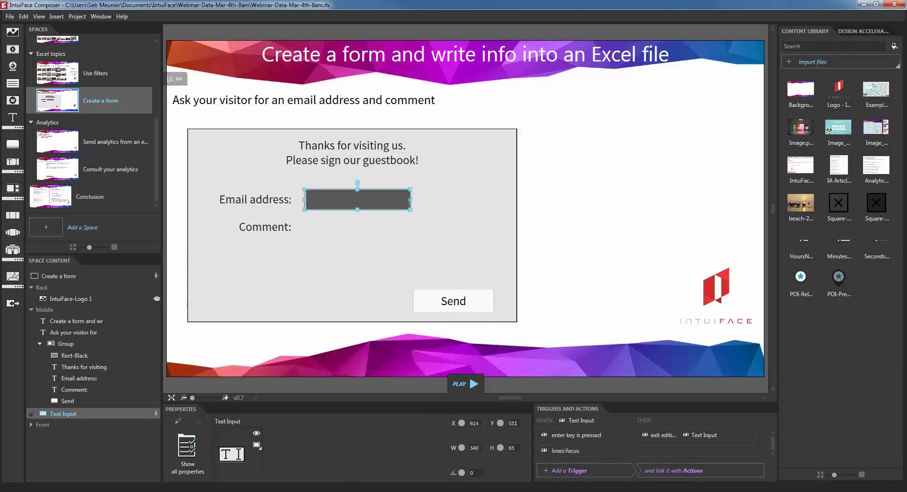
drag(419, 201, 469, 199)
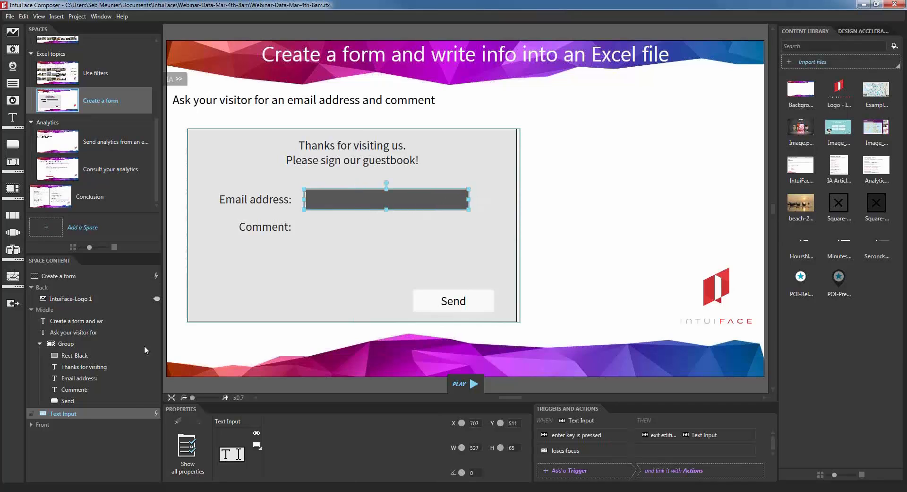
double_click(76, 413)
text(Mai)
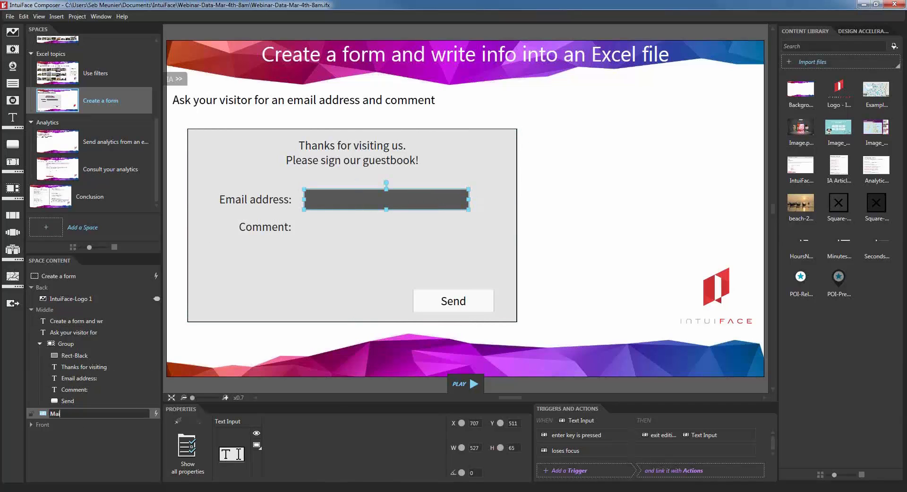
text(l Input)
key(Return)
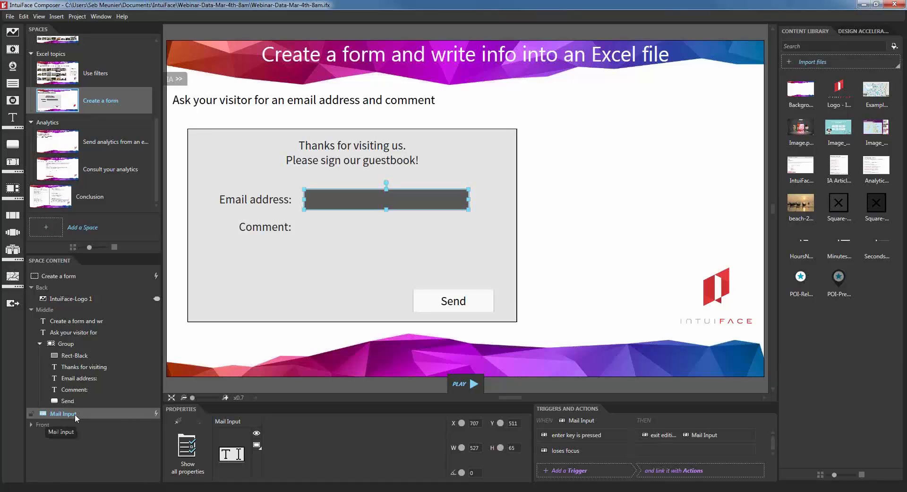
Step: Duplicate it beside 'Comment:', make it taller with line wrap, and name it 'Comment Input'
right_click(366, 209)
click(346, 240)
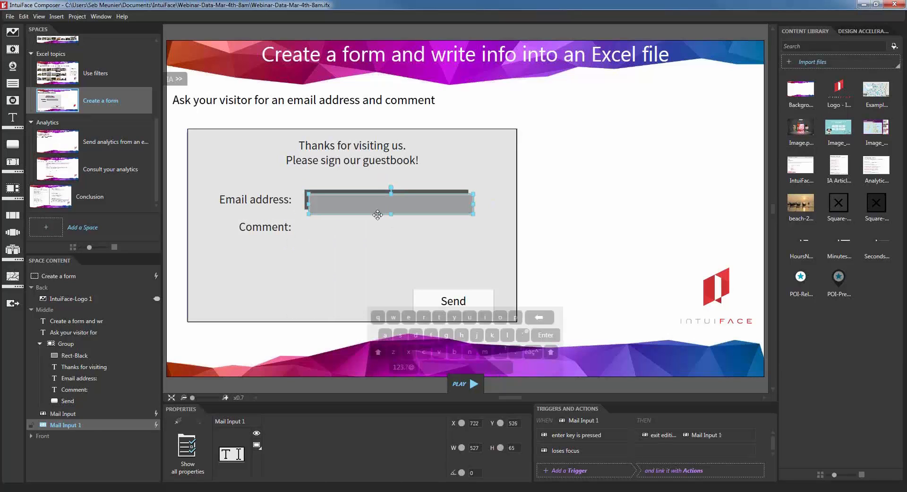
drag(378, 214, 377, 229)
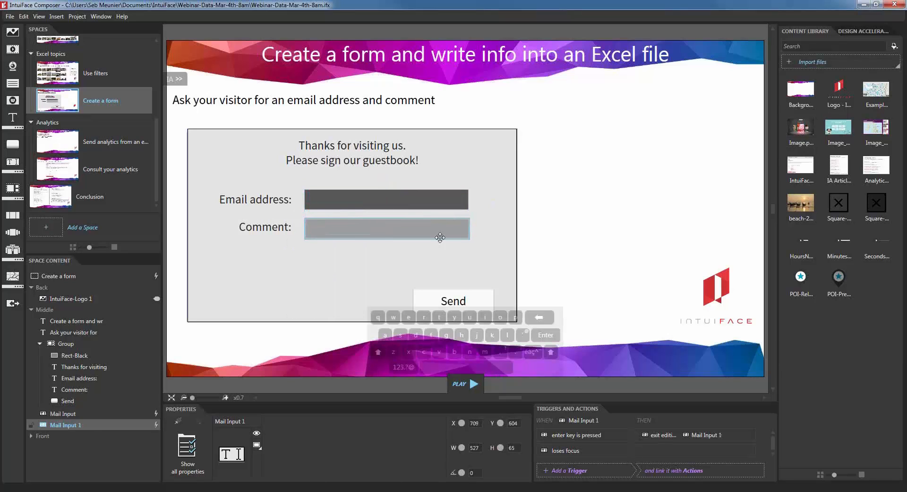
drag(469, 239, 468, 285)
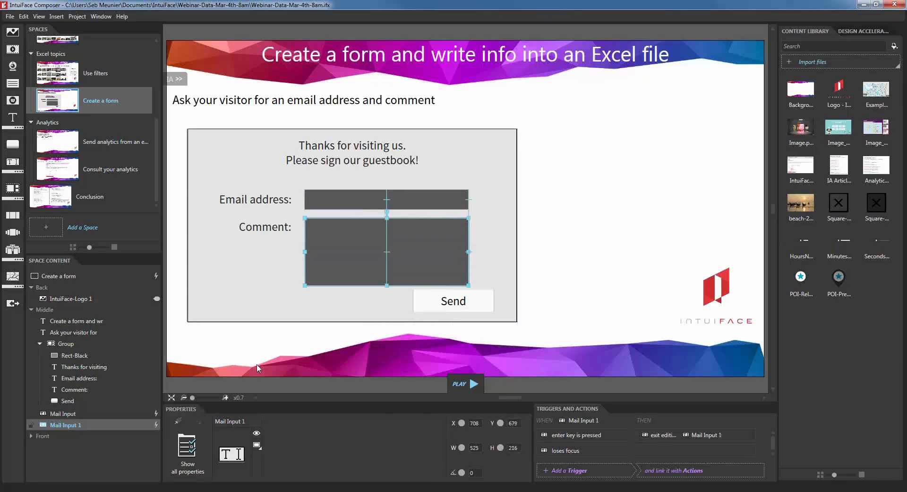
click(188, 454)
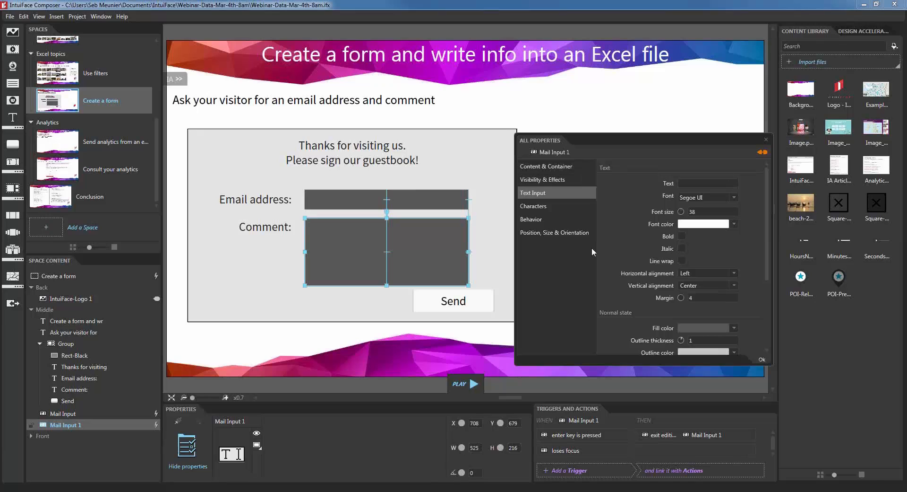
click(682, 261)
click(762, 359)
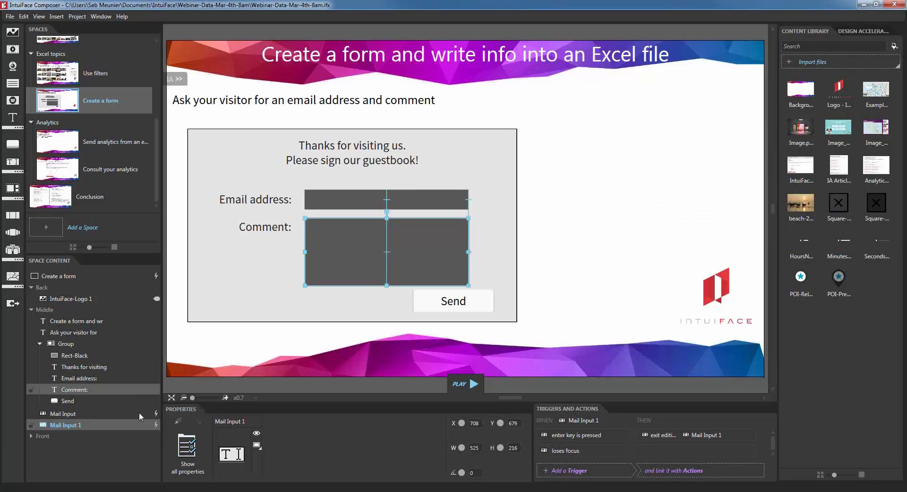
double_click(55, 424)
text(Comment)
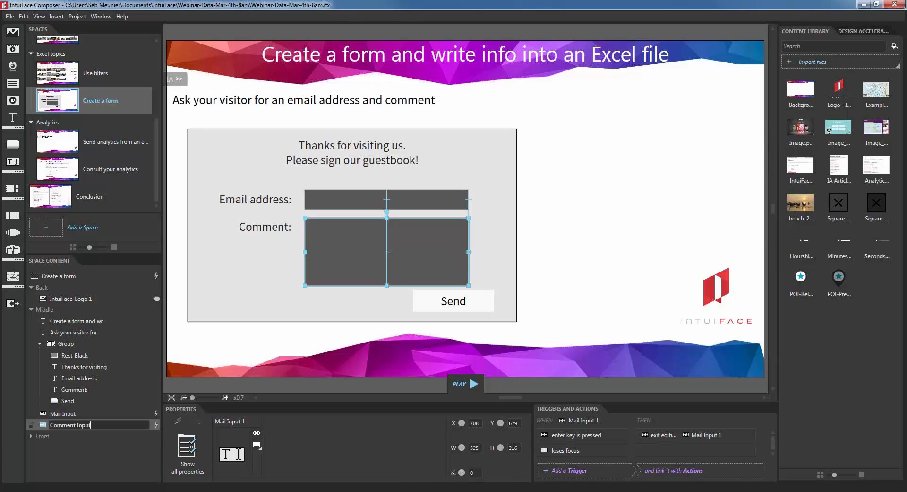
key(Return)
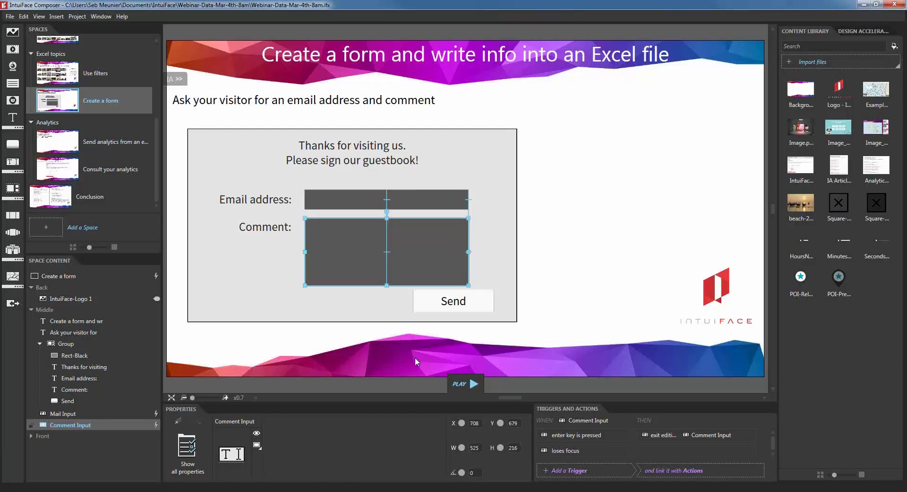
Step: Move Mail Input and Comment Input into the form Group
click(450, 298)
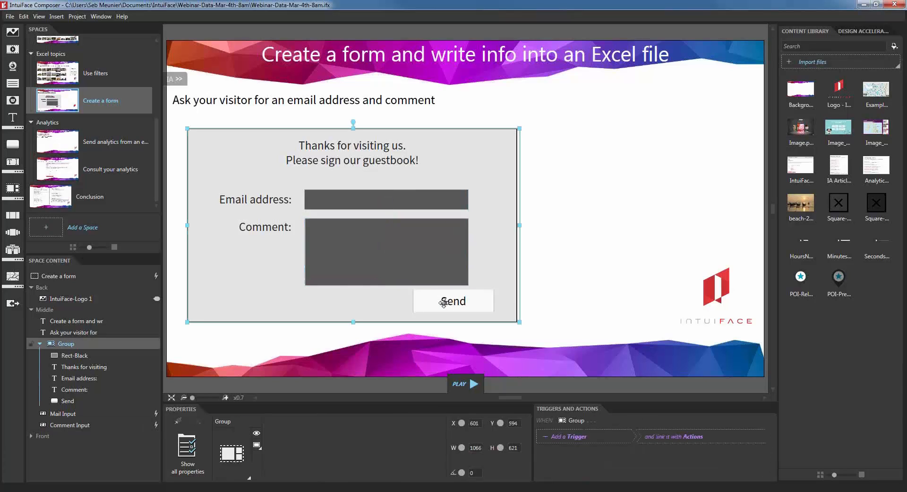
click(63, 414)
ctrl+click(64, 424)
drag(64, 424, 69, 349)
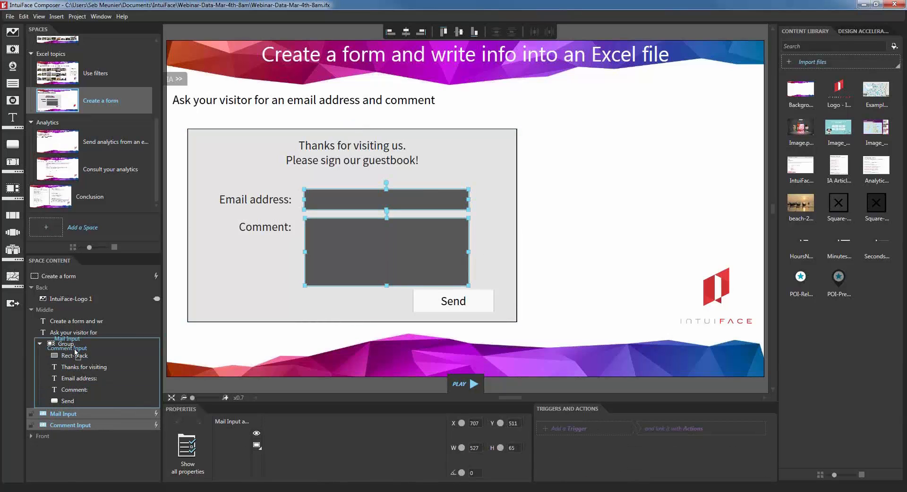
click(434, 303)
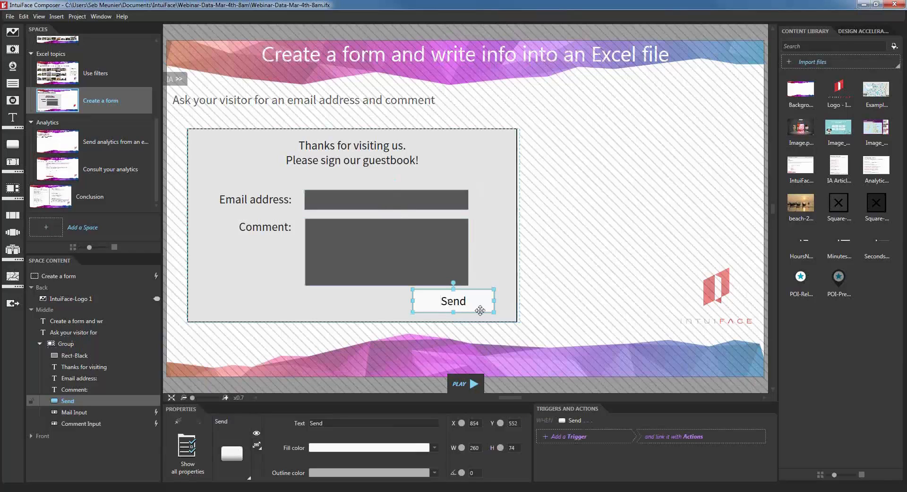
Step: Give the Send button an 'Is released' trigger targeting the Photo list's actions
click(580, 437)
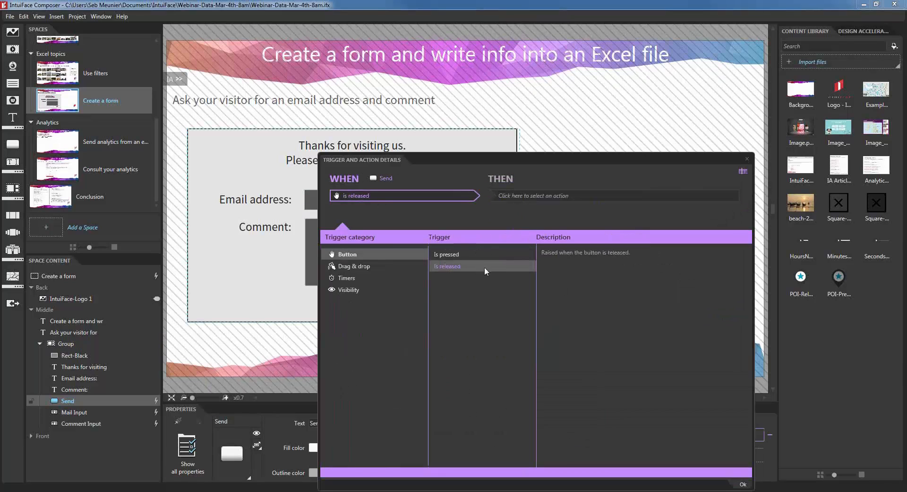
click(537, 197)
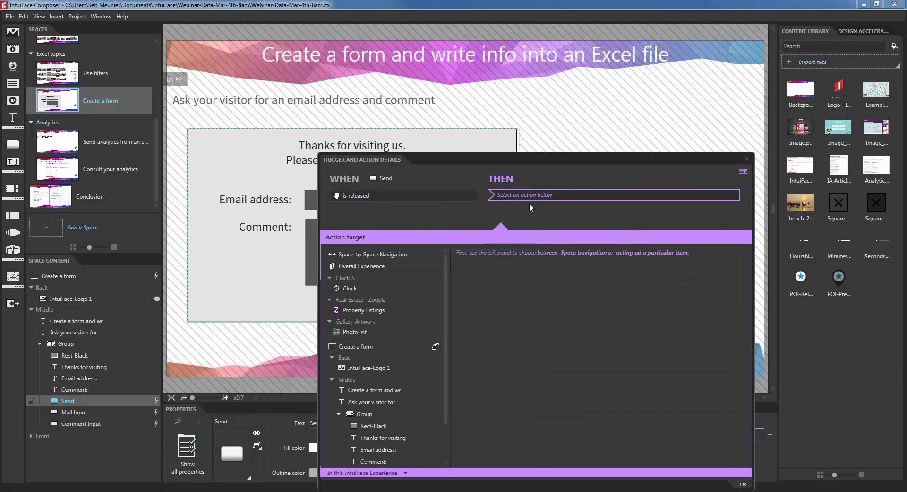
click(371, 332)
drag(435, 159, 537, 116)
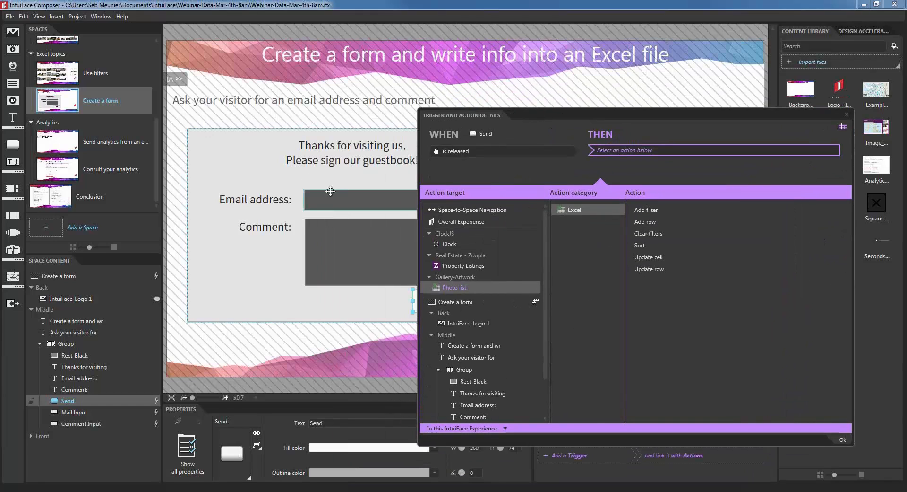
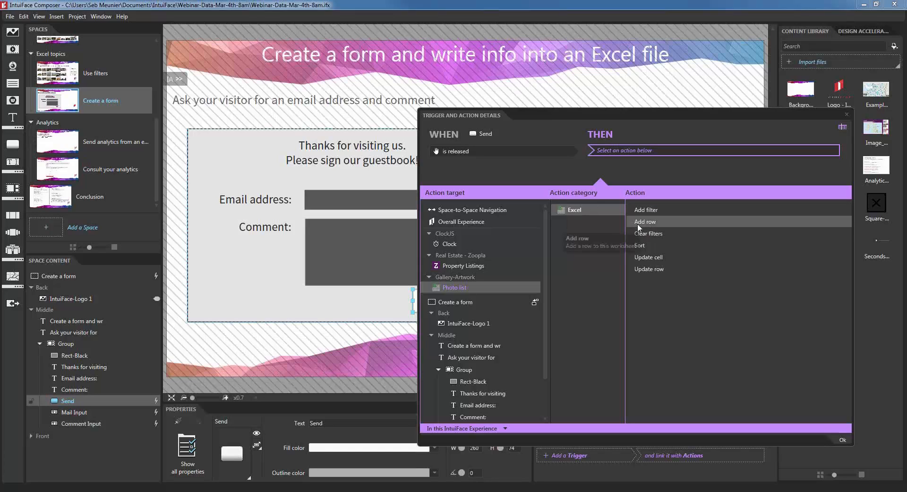
Step: Set Send's action to Excel 'Add row' on the Photo list and close the trigger details
click(651, 222)
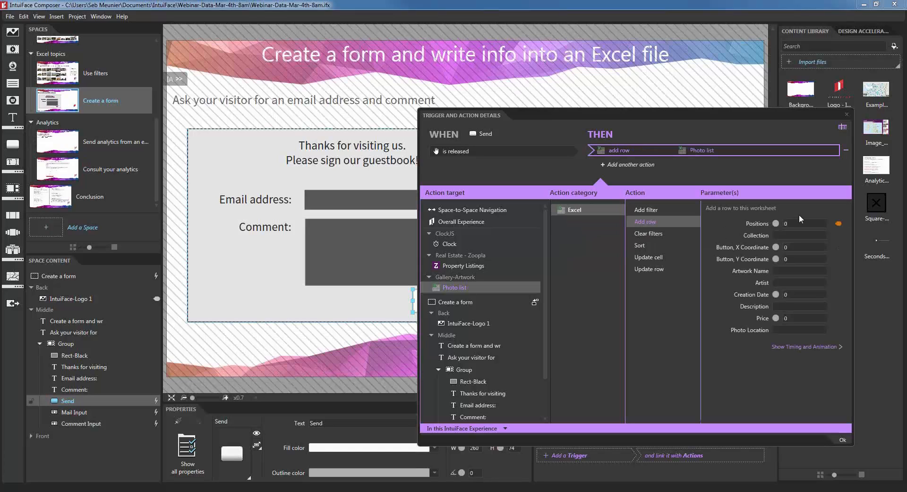
click(847, 115)
Step: Launch Microsoft Excel and move its window right to uncover the form
click(491, 335)
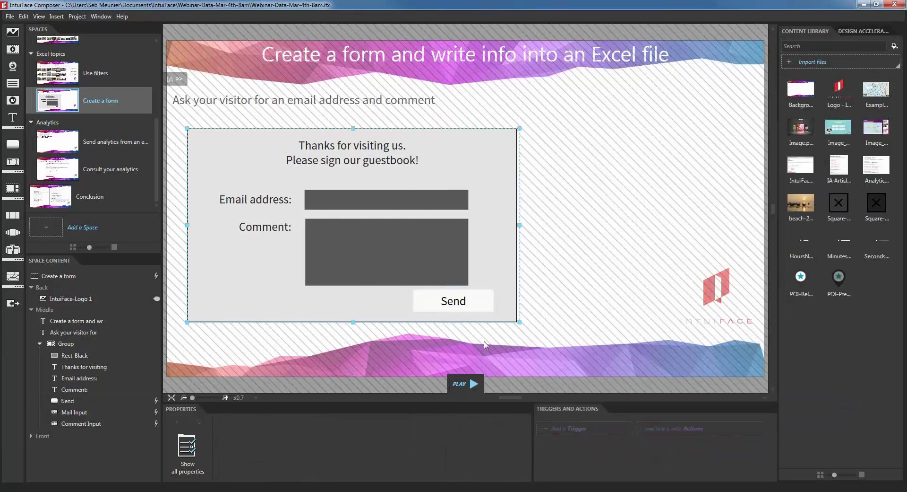
key(super)
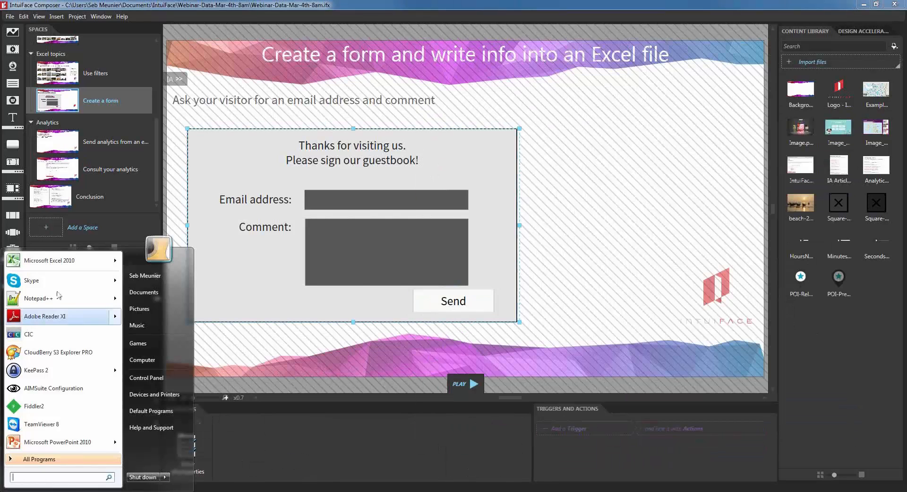
click(49, 260)
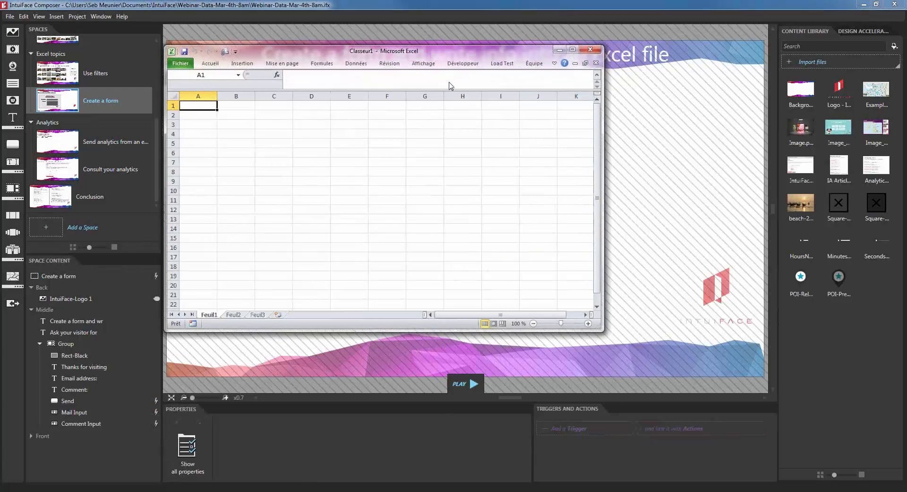
drag(485, 117, 488, 110)
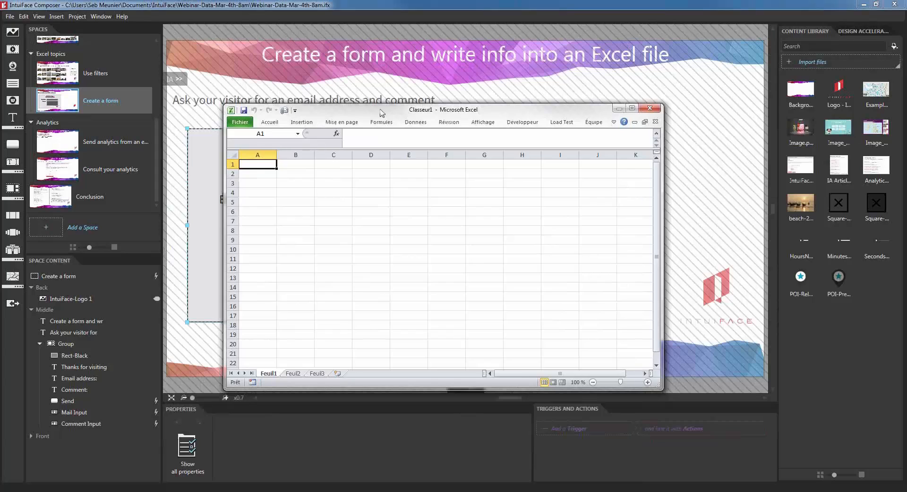
drag(381, 113, 566, 113)
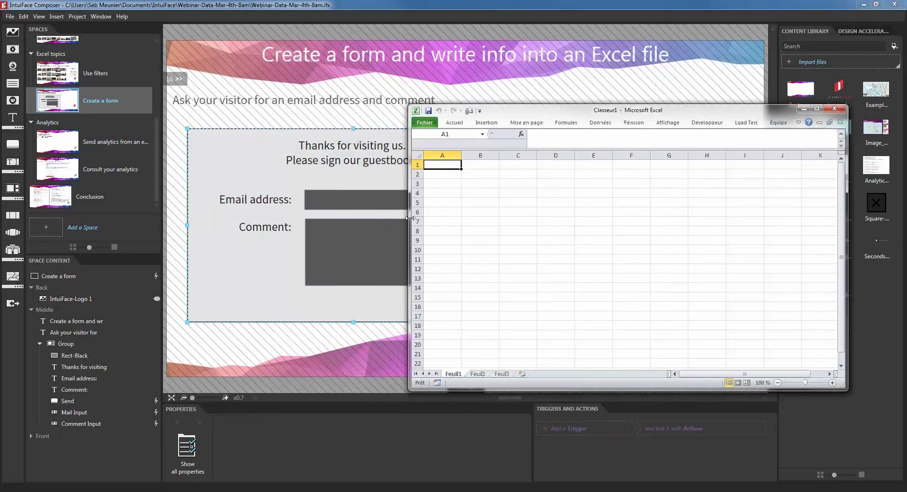
Step: Enter the headers Email in A1 and Comment in B1, then start saving the workbook
text(Email)
key(Tab)
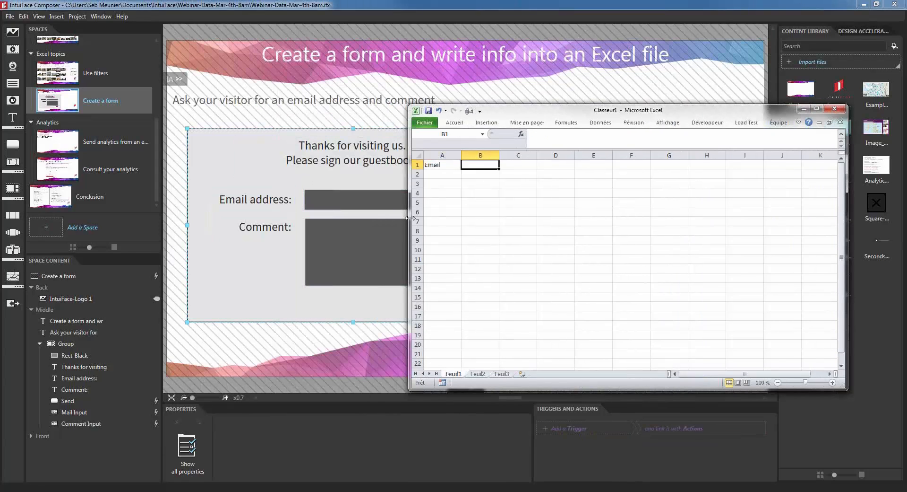
text(Comment)
key(Return)
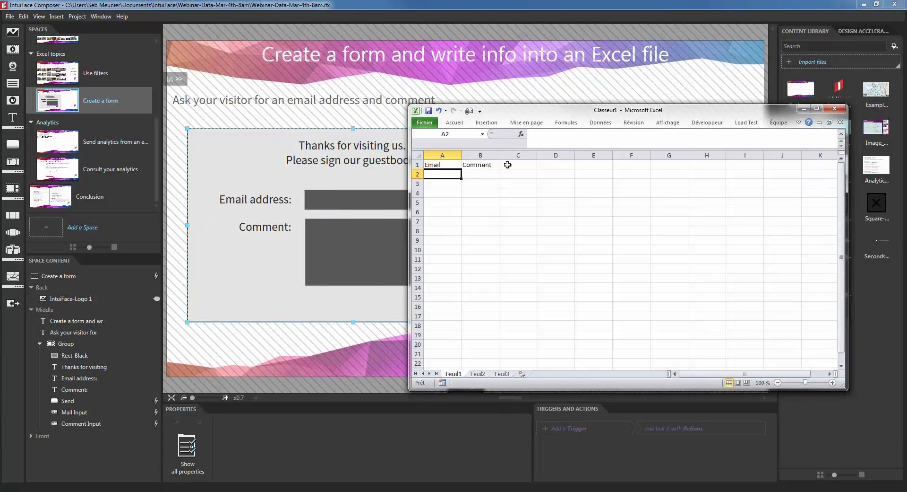
click(490, 166)
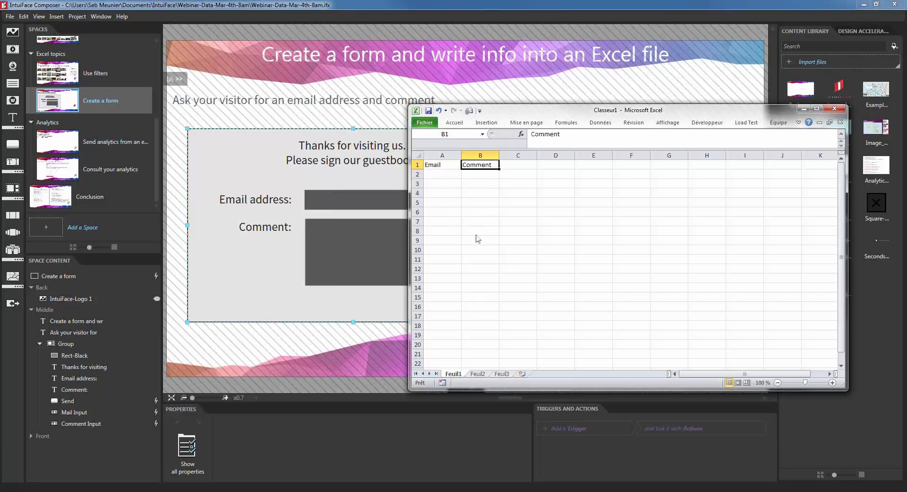
key(ctrl+s)
Step: Save the workbook as Form.xlsx in IF-Resources\0-Webinar-ExternalData
click(271, 288)
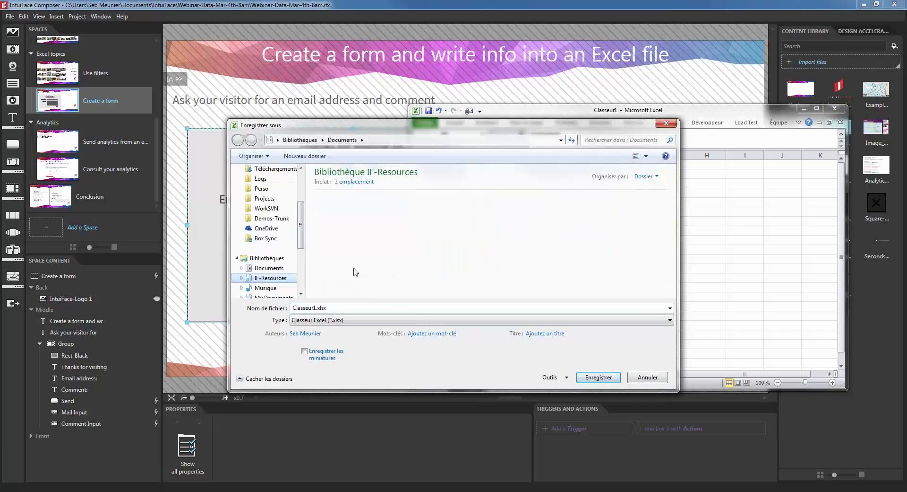
double_click(338, 236)
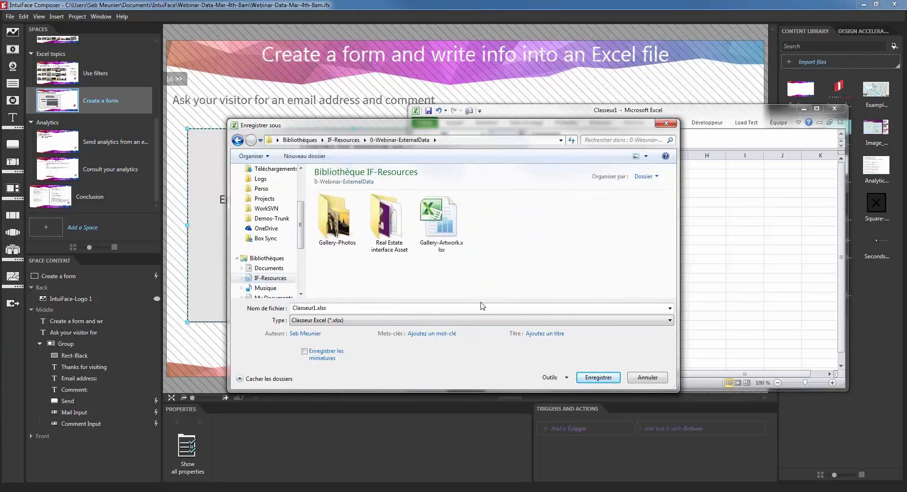
click(402, 307)
text(Form)
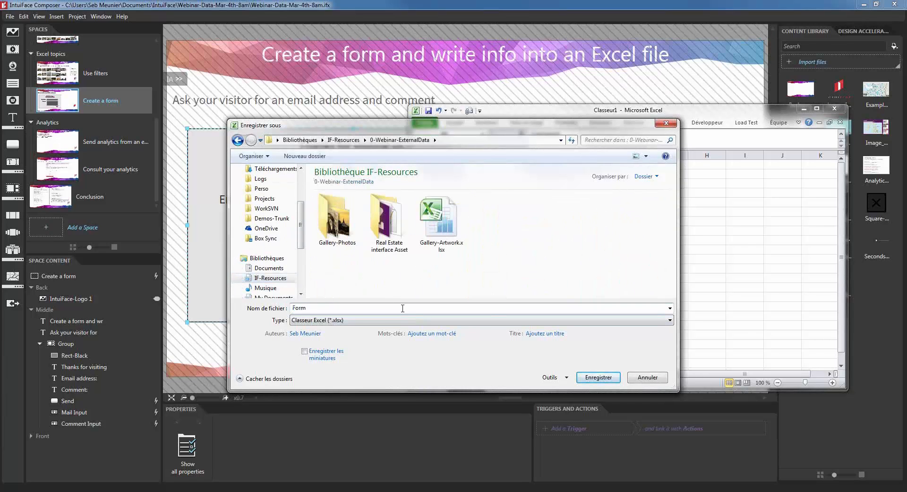
click(598, 377)
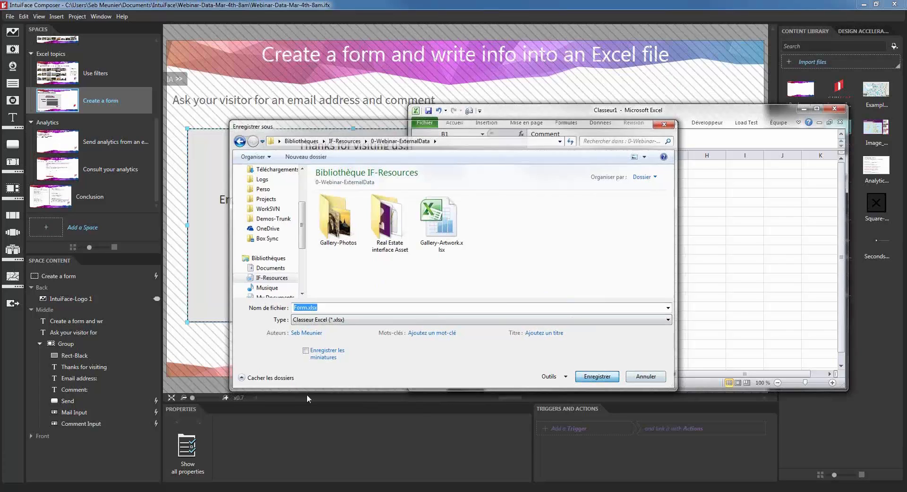
Step: Rename the first sheet to 'User info'
double_click(450, 375)
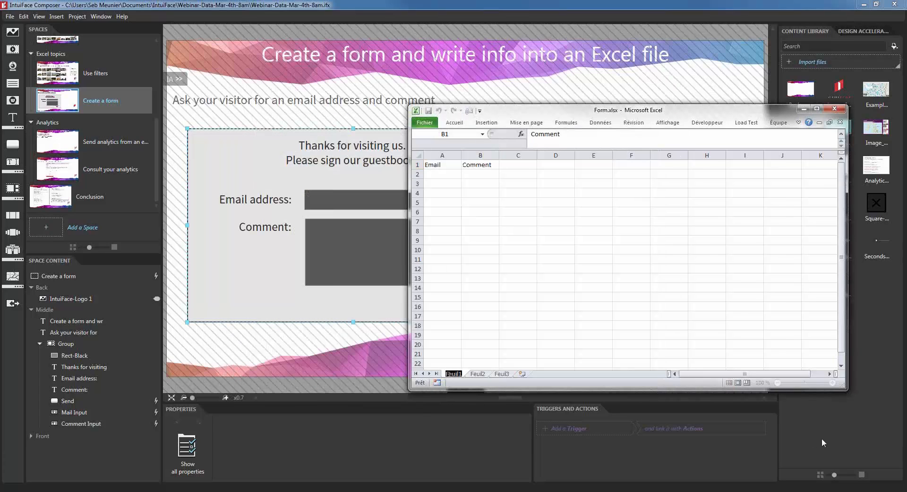
text(USer info)
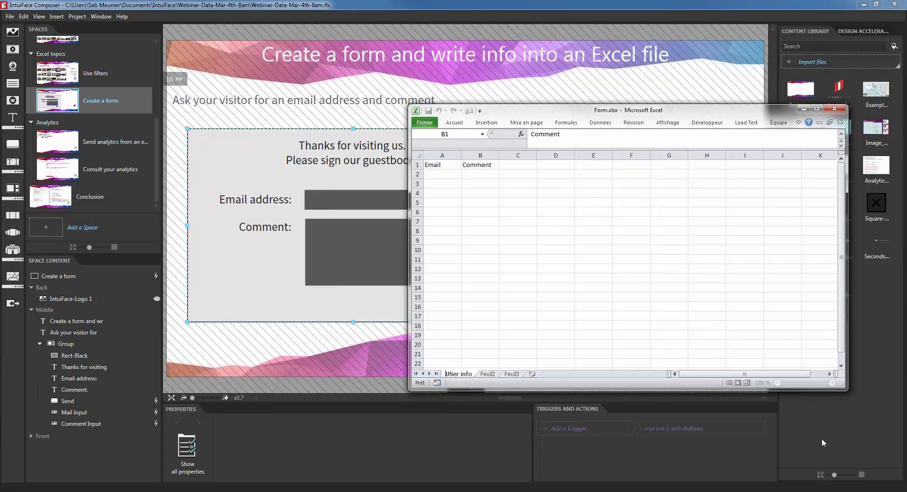
key(Right)
key(Delete)
text(s)
key(Return)
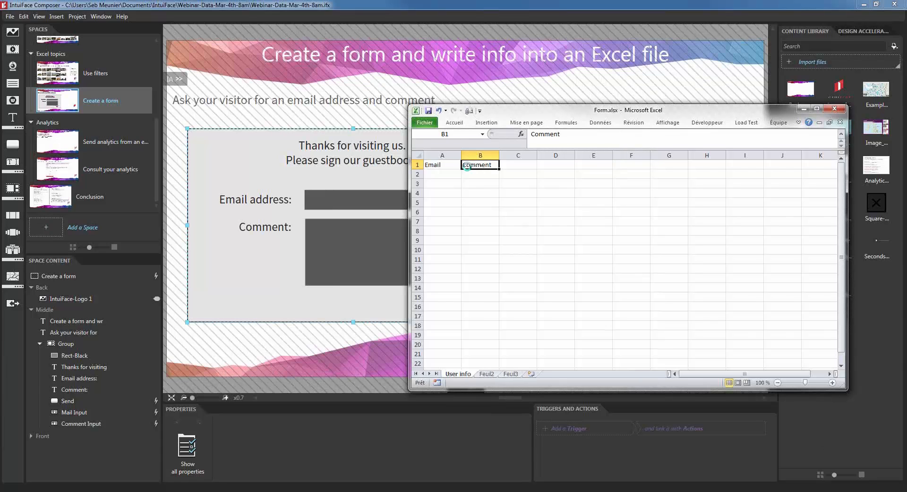
Step: Close Excel and import Form.xlsx into Composer through the Excel interface
click(834, 108)
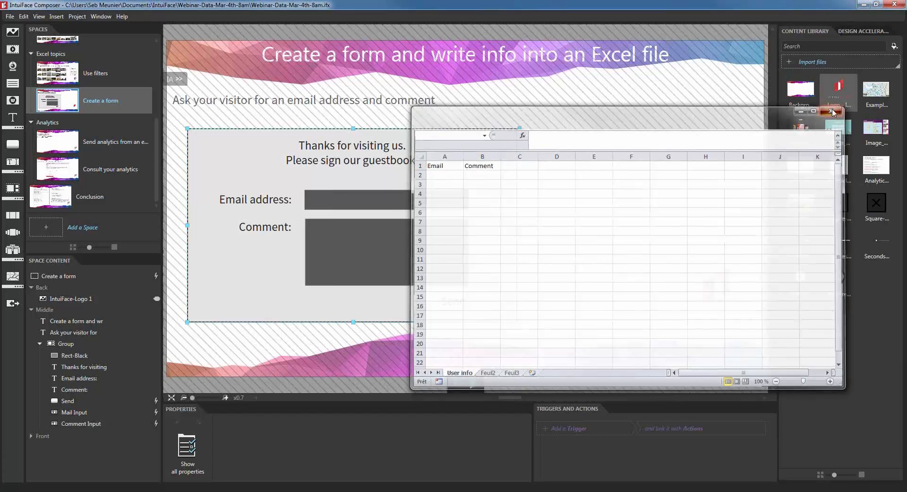
click(11, 304)
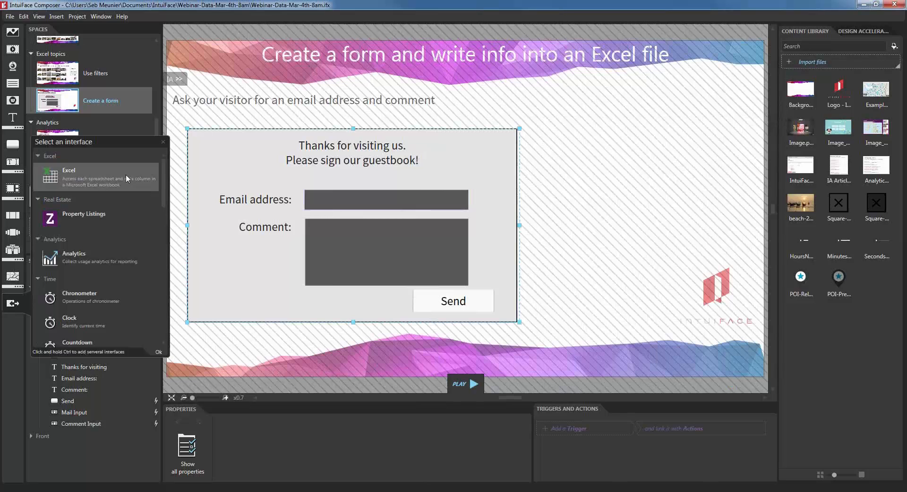
double_click(105, 179)
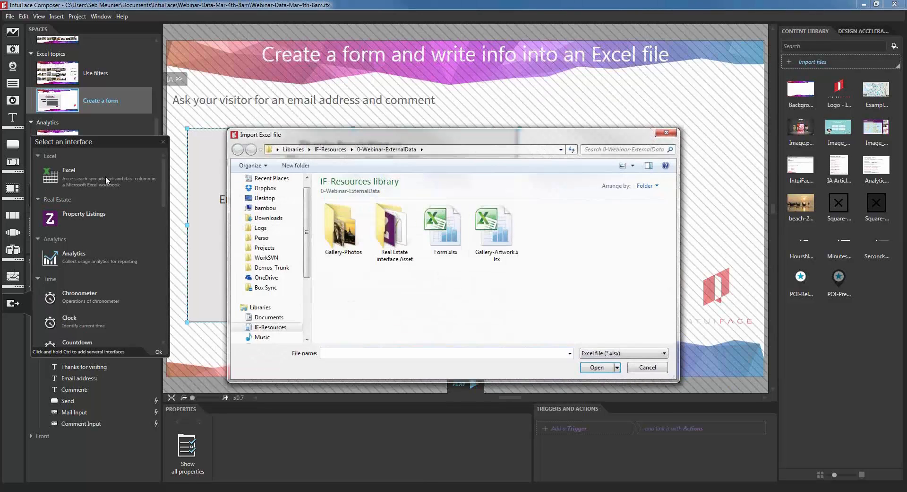
click(443, 245)
double_click(442, 244)
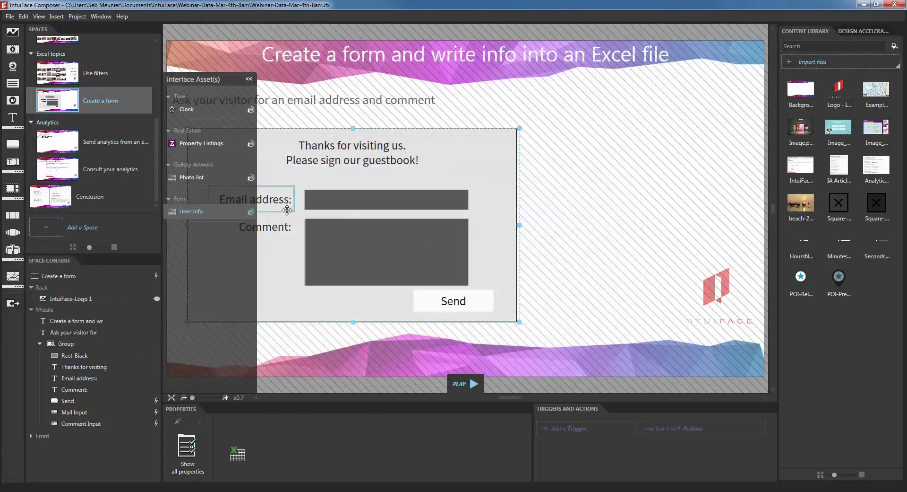
Step: Retarget Send's add-row action to the Form User info sheet and start editing the Email value
click(454, 310)
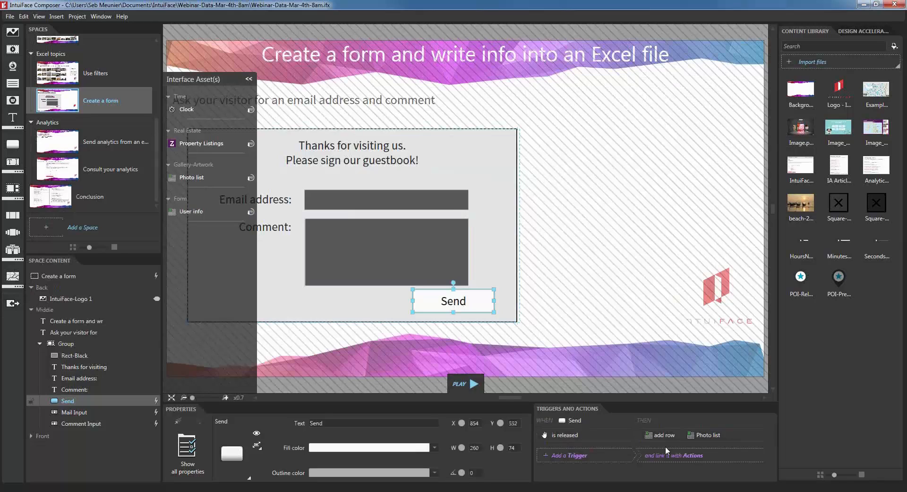
click(717, 434)
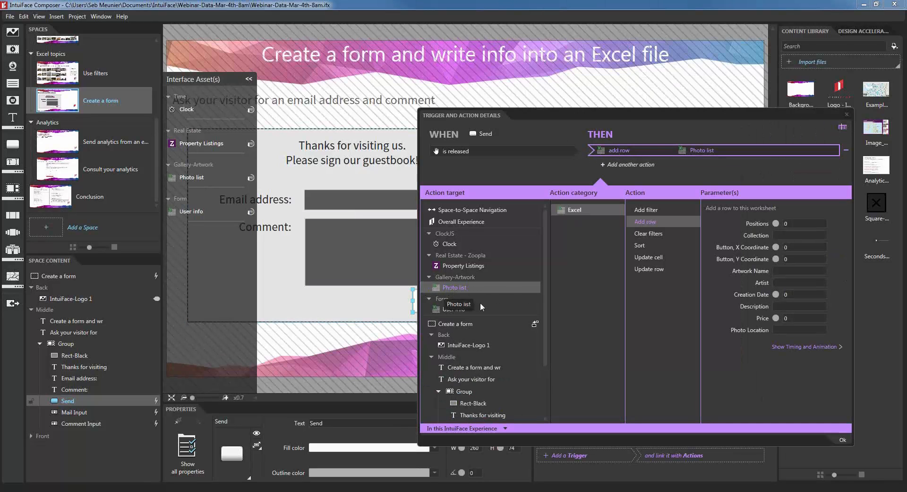
click(452, 309)
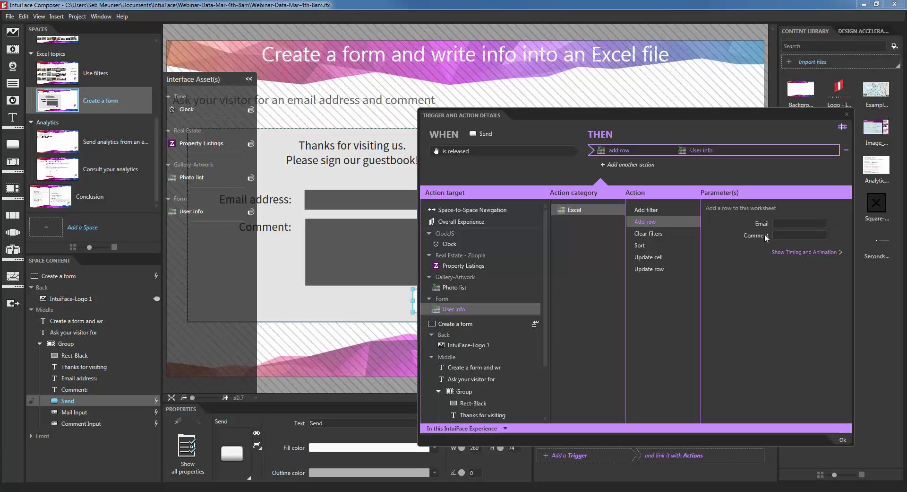
click(790, 223)
text(webinar)
key(BackSpace)
key(BackSpace)
key(BackSpace)
key(BackSpace)
key(BackSpace)
key(BackSpace)
key(BackSpace)
Step: Bind the Email parameter to Mail Input > Text Input > Text
click(838, 225)
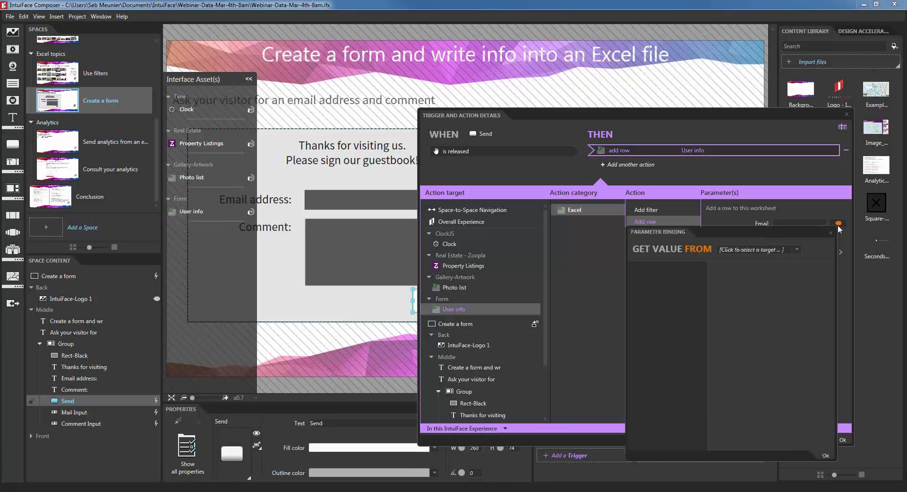
click(783, 253)
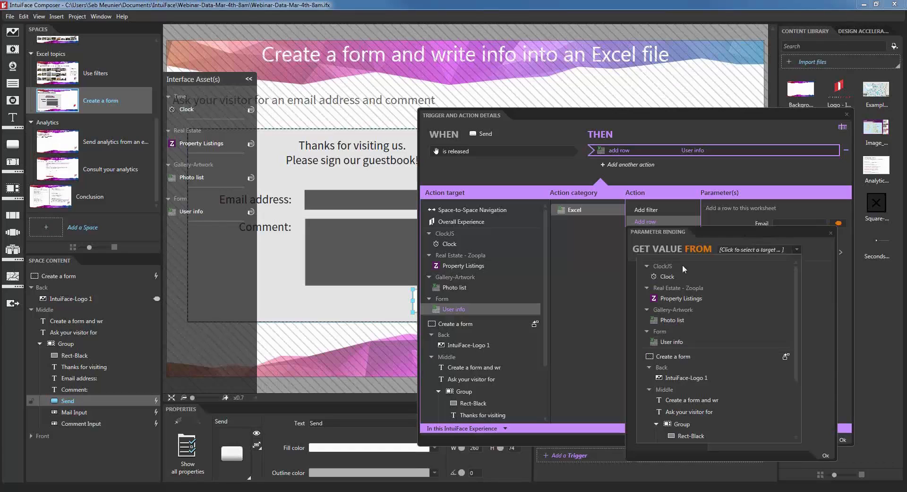
scroll(713, 321, down, 1)
scroll(713, 321, down, 2)
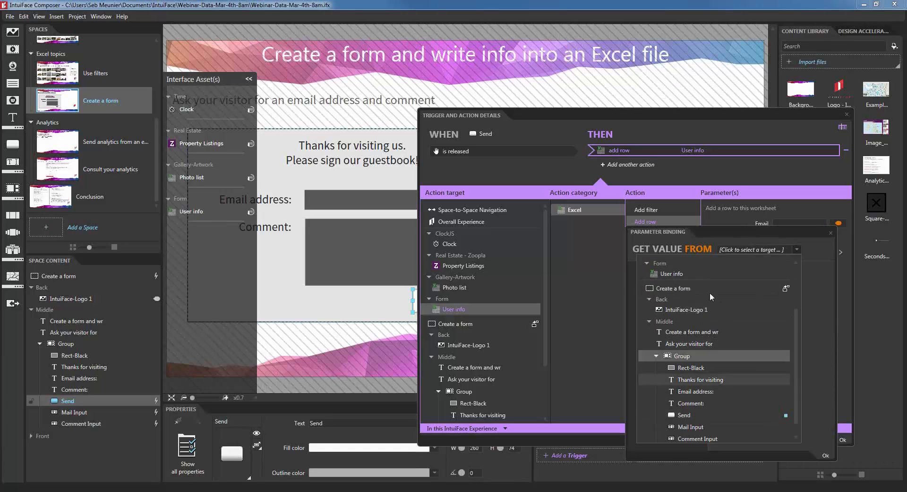
scroll(709, 410, down, 1)
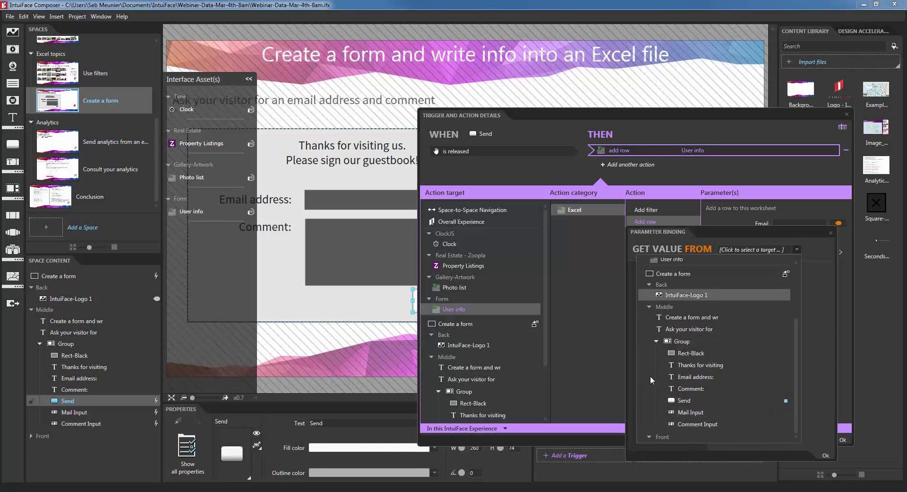
click(703, 413)
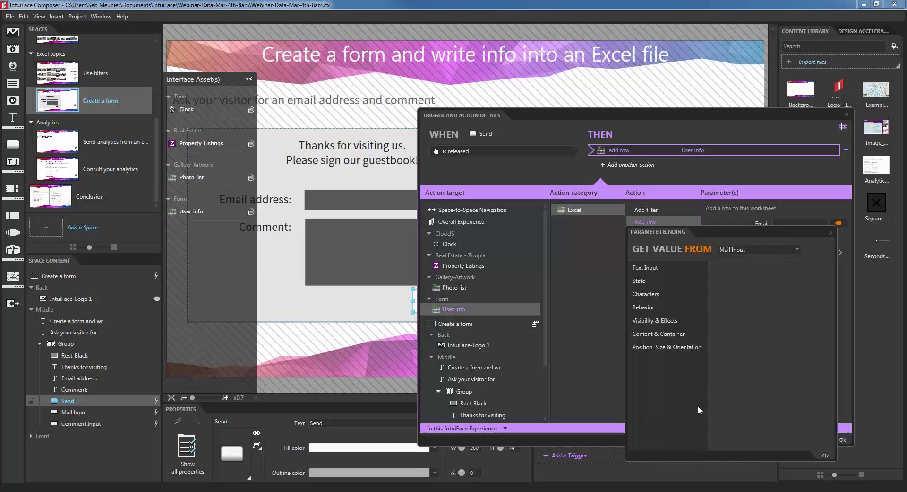
click(660, 268)
click(728, 282)
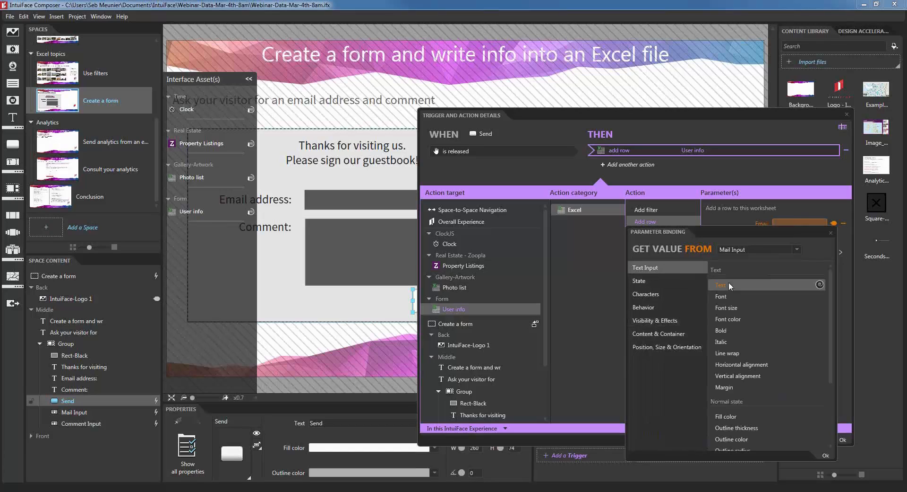
click(827, 454)
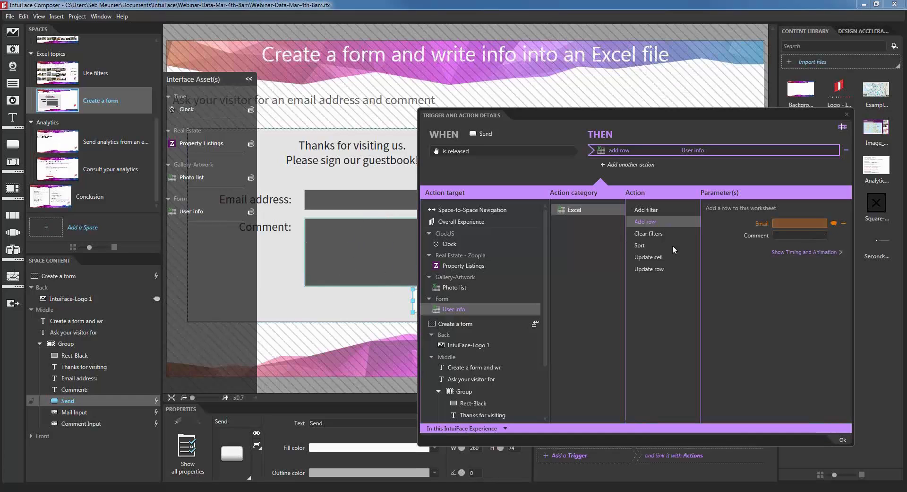
Step: Bind the Comment parameter to Comment Input's Text and close the trigger details
click(839, 235)
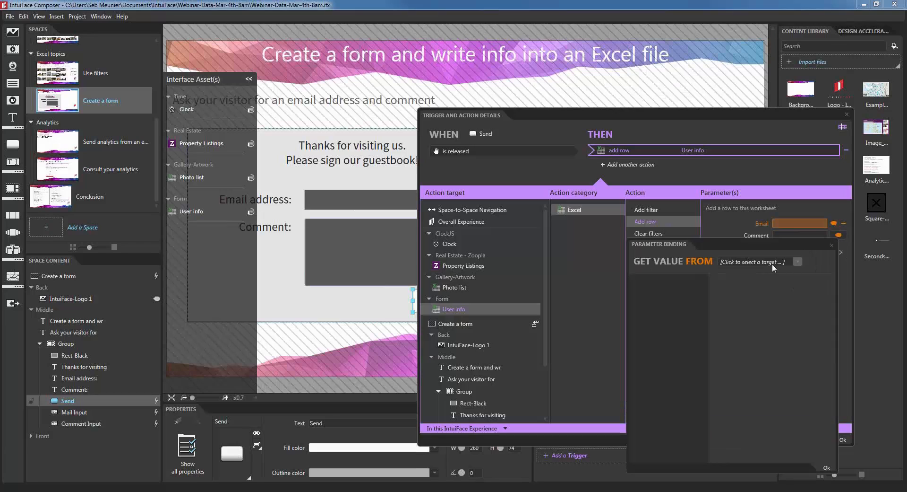
click(775, 263)
scroll(715, 384, down, 3)
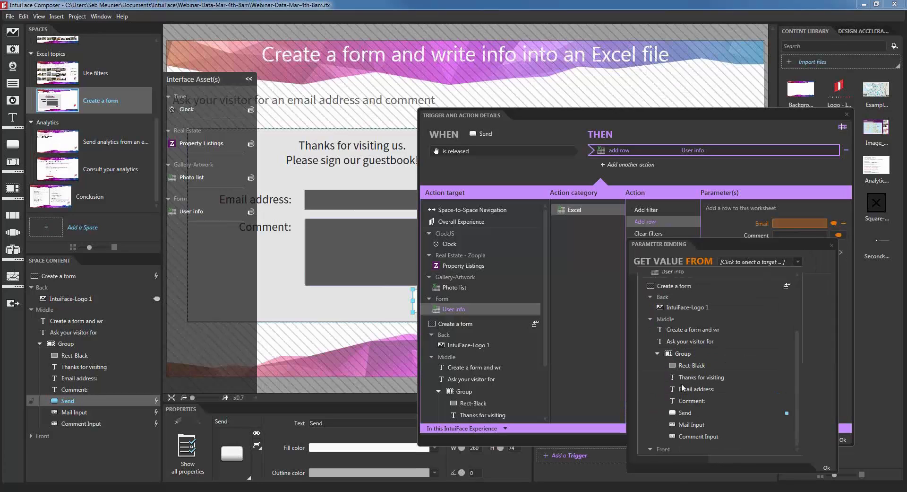
click(718, 438)
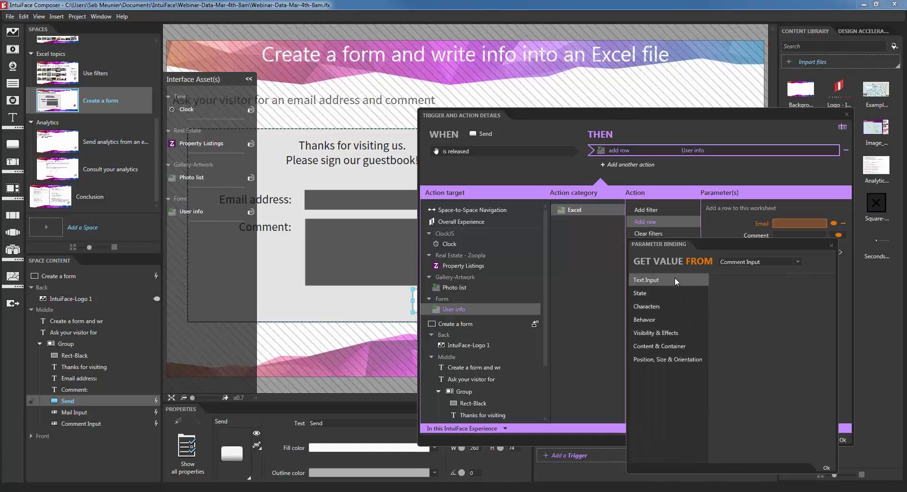
click(675, 280)
click(739, 297)
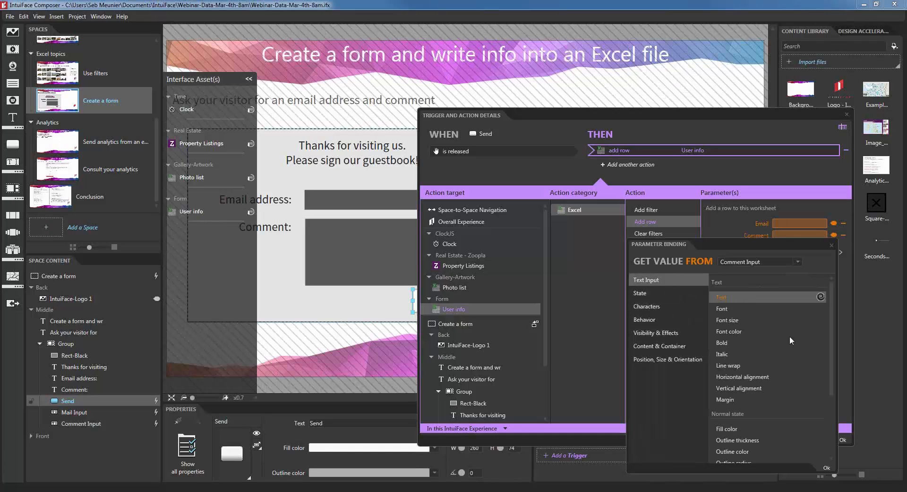
click(824, 465)
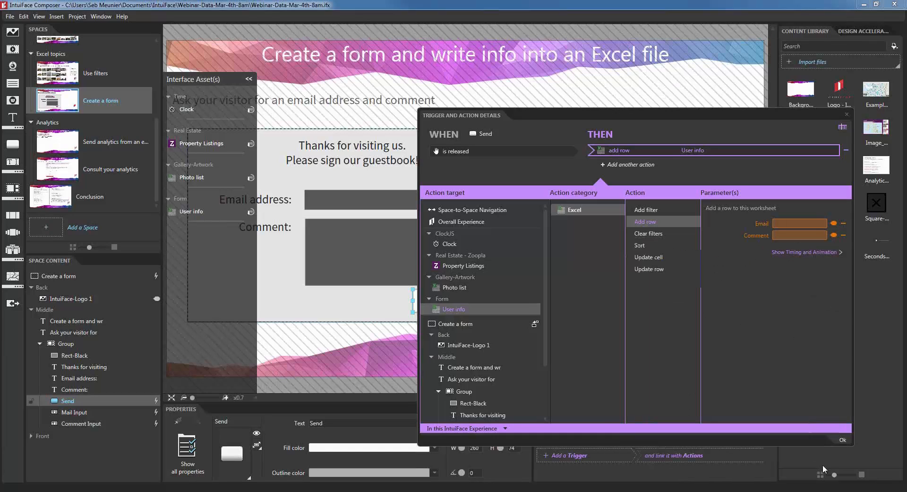
click(840, 440)
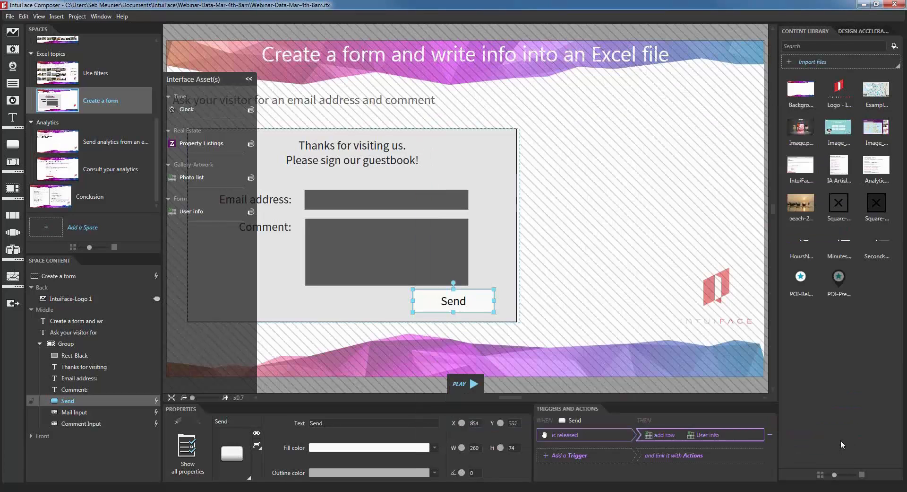
Step: In Play mode, submit a test e-mail address with comment 'My super comment on multiple lines'
click(463, 386)
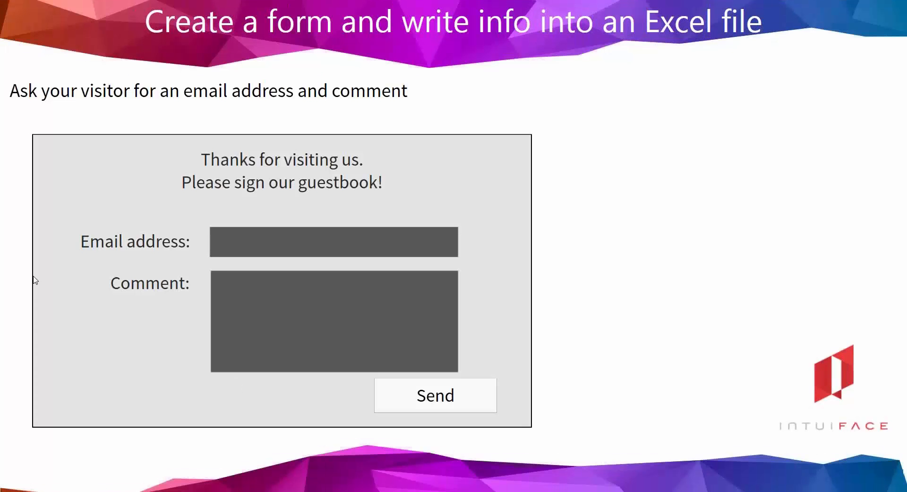
click(236, 241)
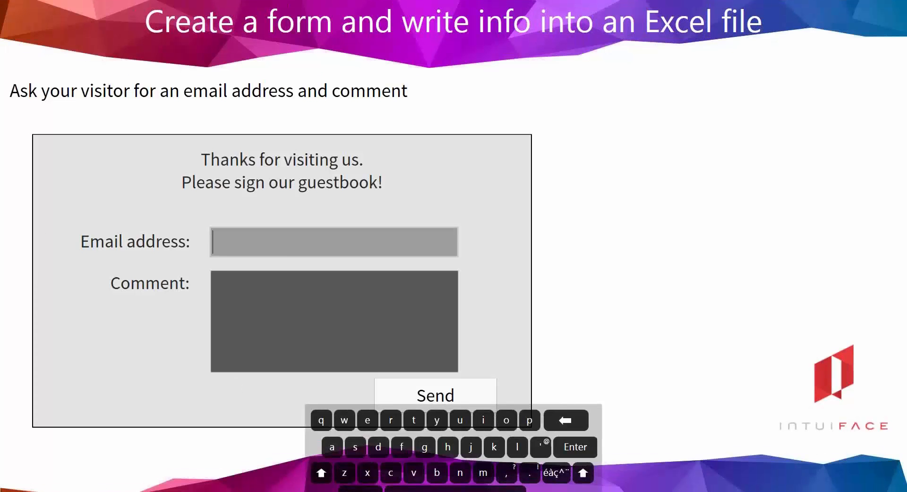
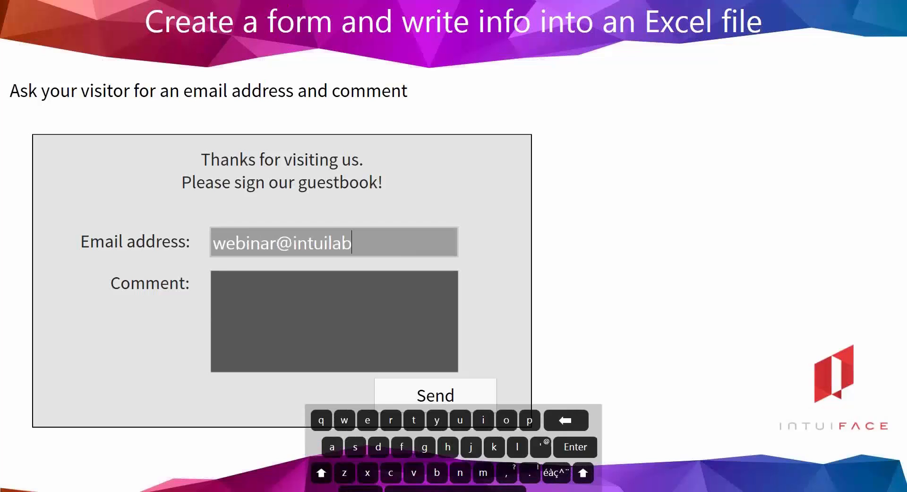
click(299, 300)
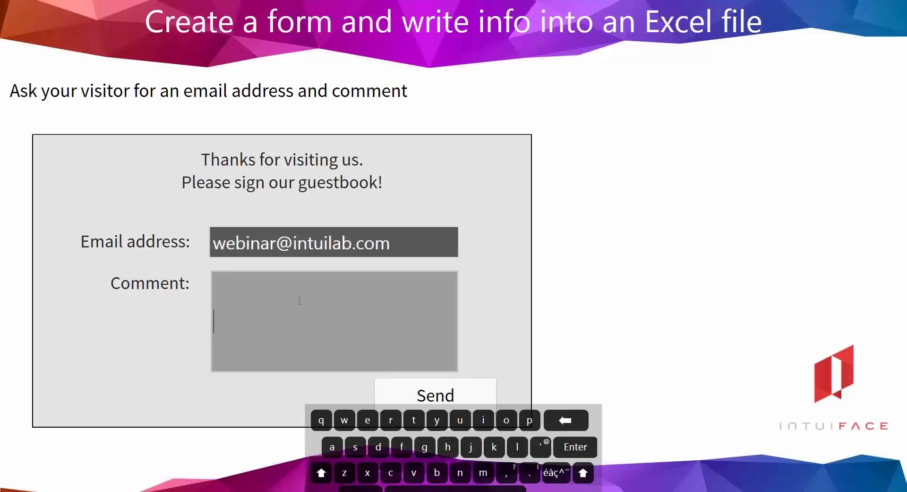
text(My super co)
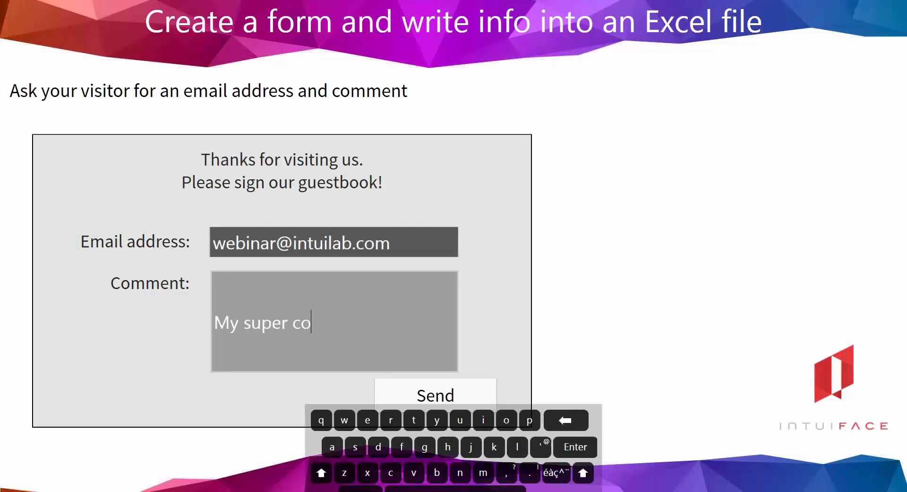
text(mment on multiple)
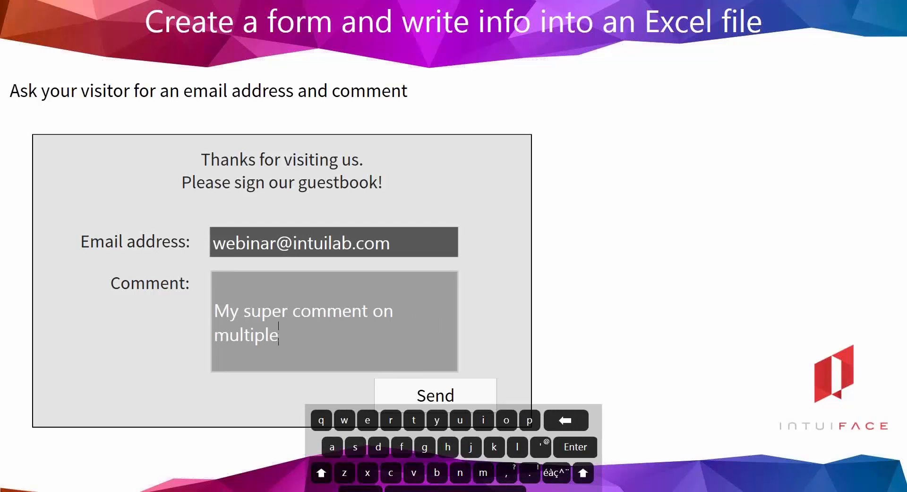
text( lines)
click(571, 447)
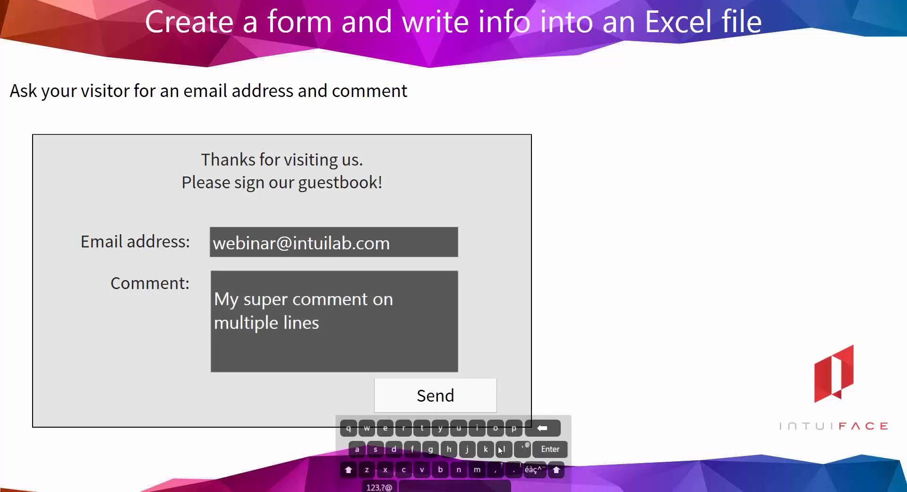
click(478, 406)
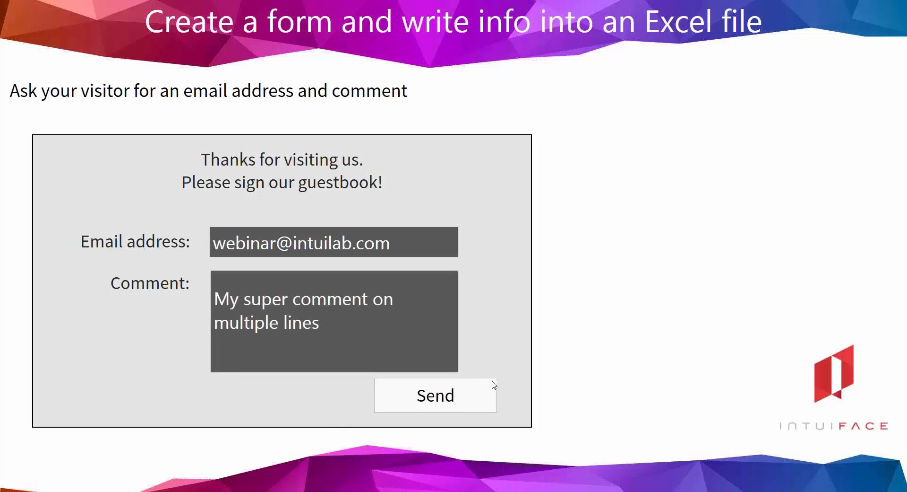
Step: Exit Play mode, open Form.xlsx from 0-Webinar-ExternalData to check for rows, then close it
key(Escape)
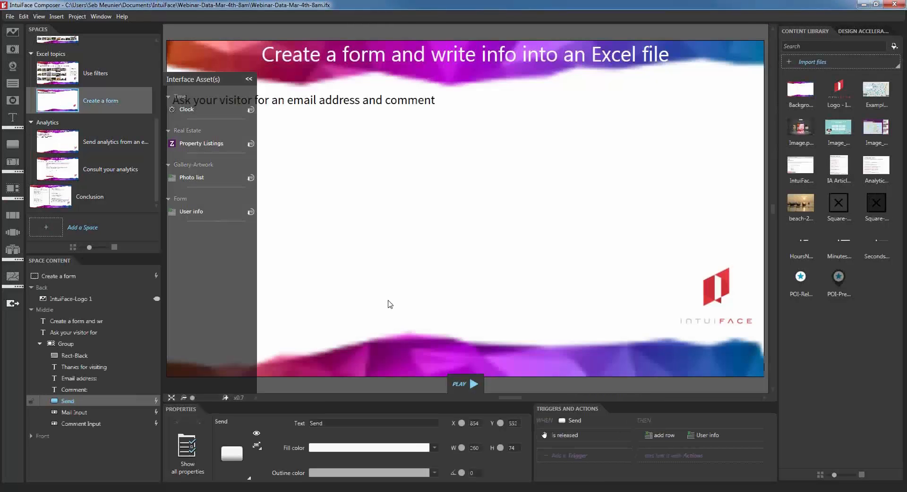
mouse_move(165, 490)
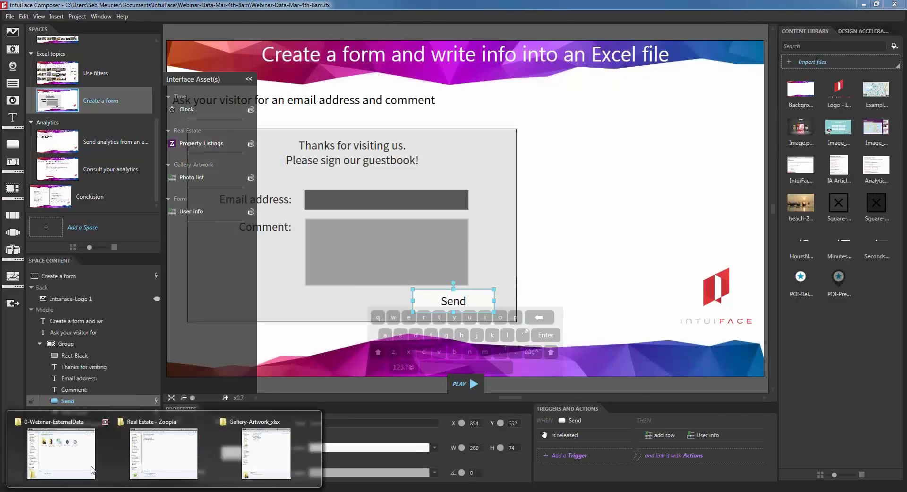
click(87, 465)
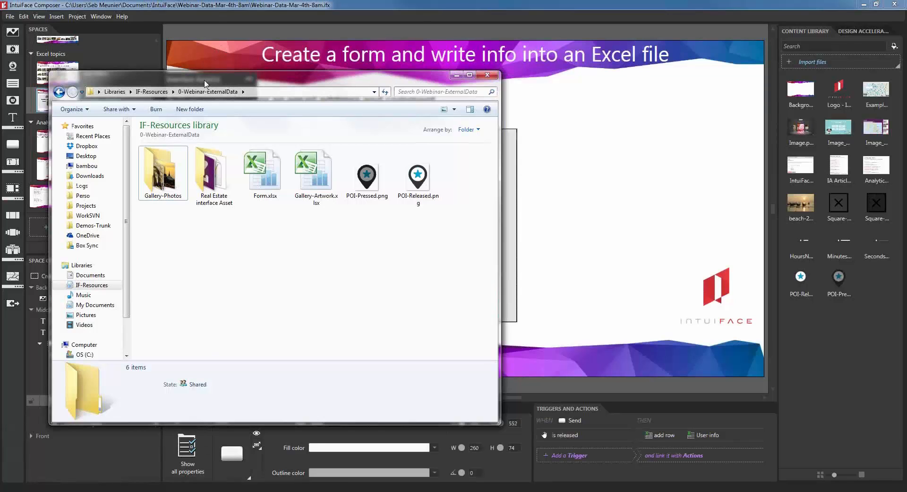
drag(202, 84, 221, 96)
click(286, 190)
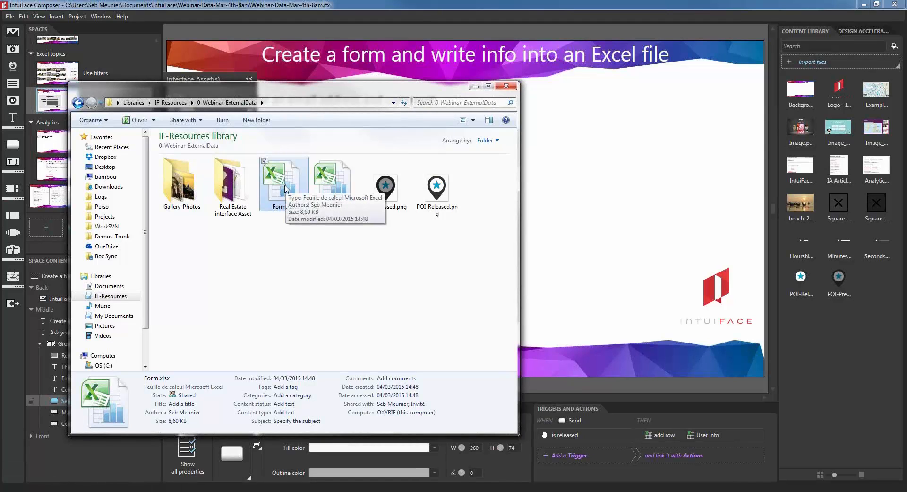
double_click(286, 190)
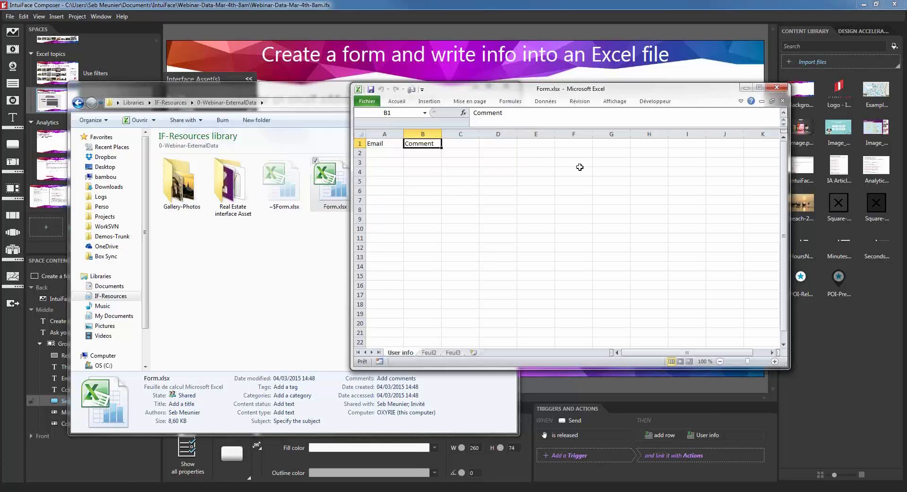
click(776, 87)
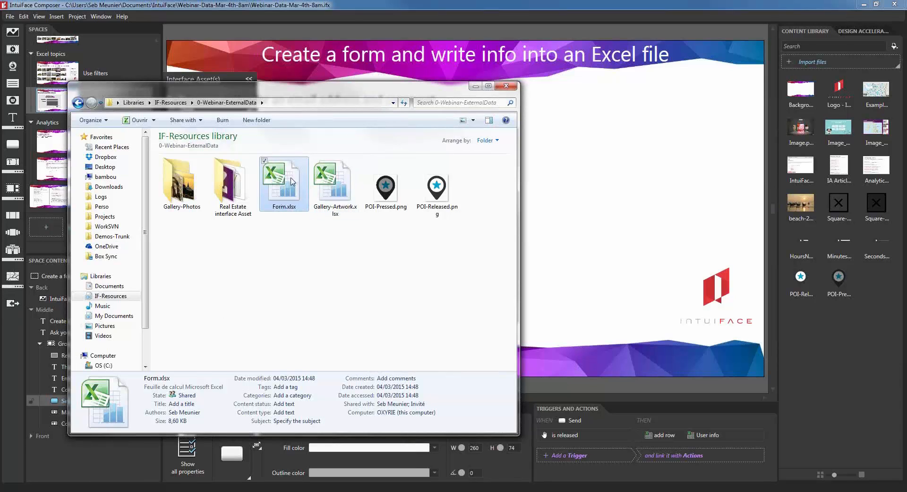
Step: Browse to the project's Files\InterfaceAssets\Form_xlsx folder in Explorer
click(475, 87)
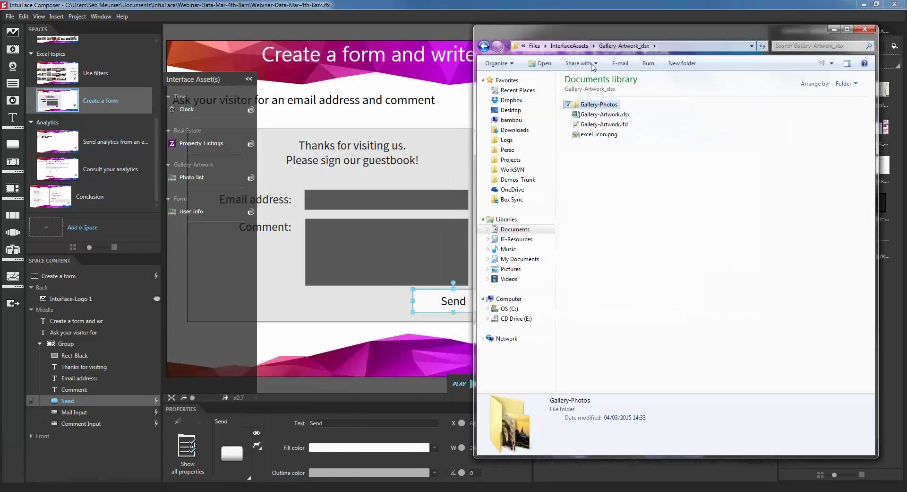
click(538, 47)
click(651, 45)
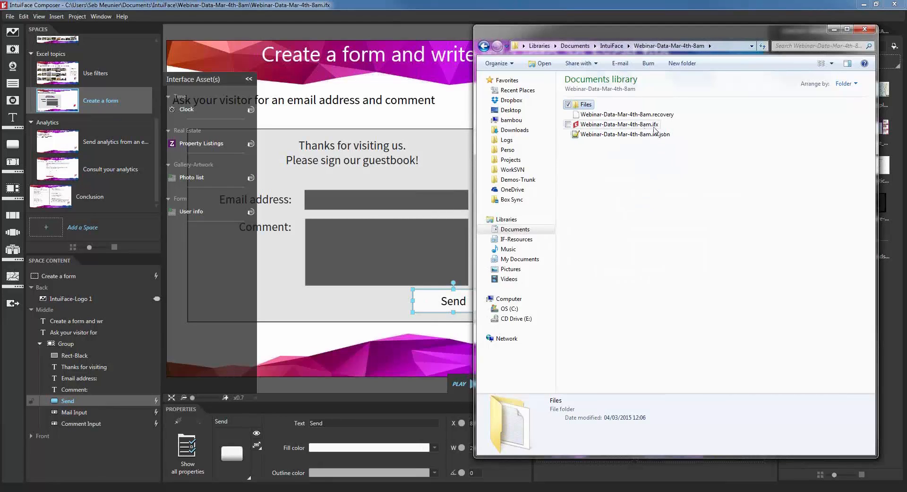
double_click(588, 106)
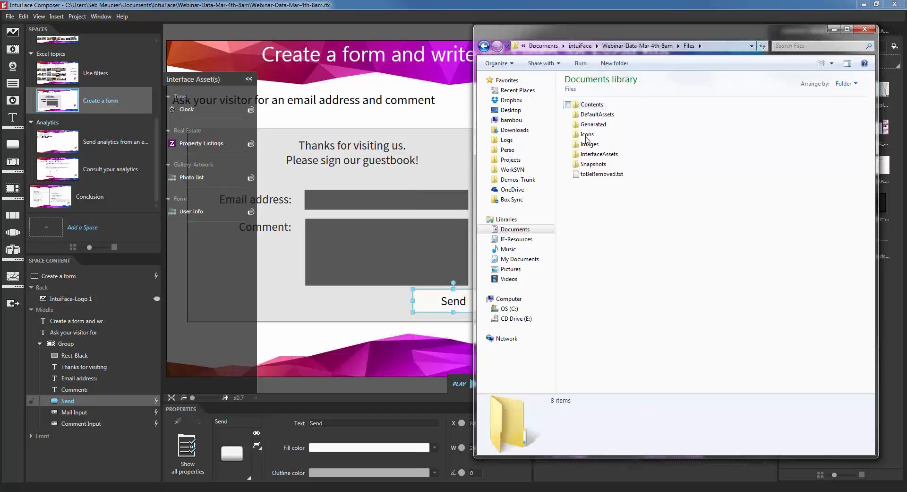
click(608, 157)
double_click(608, 157)
click(605, 160)
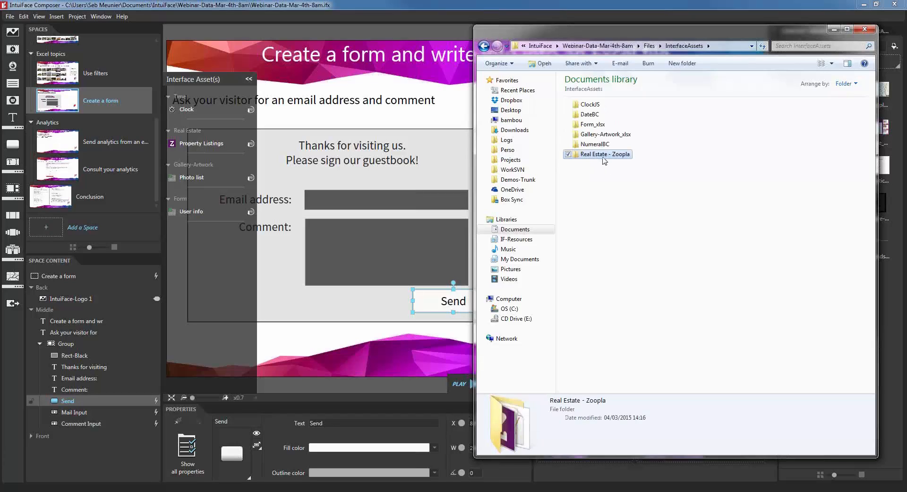
click(625, 188)
click(585, 136)
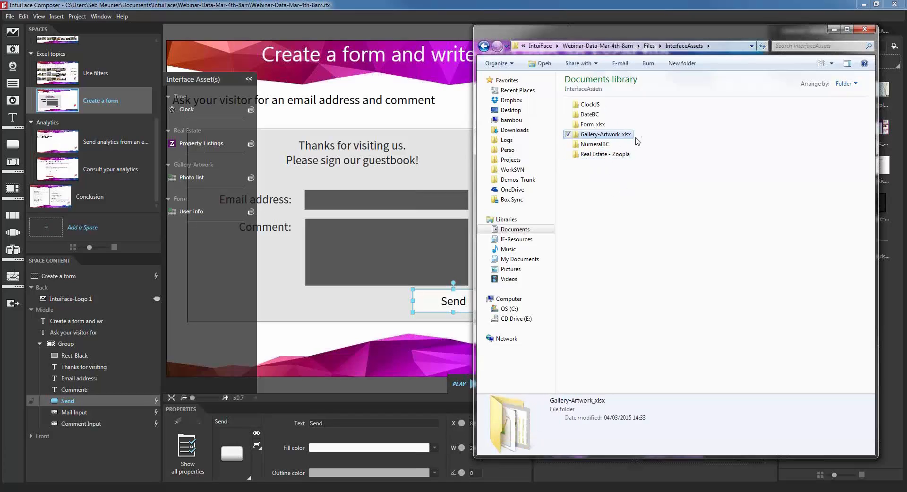
click(593, 125)
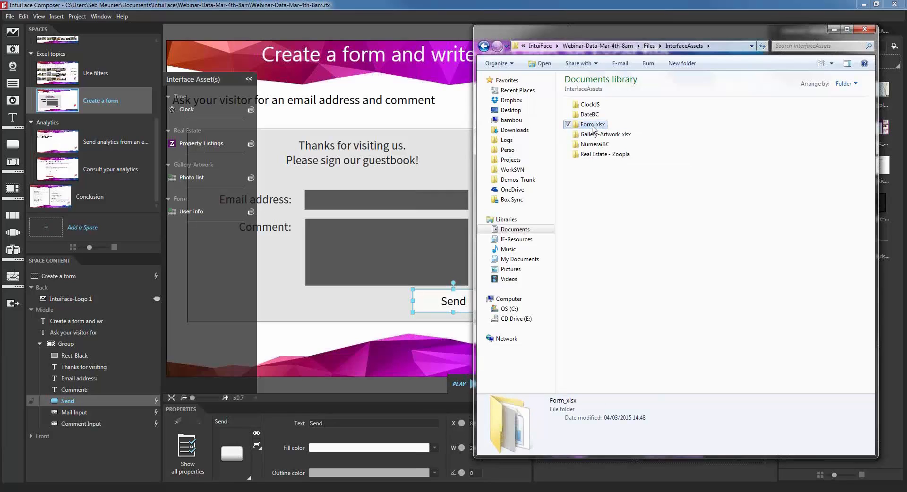
double_click(593, 125)
click(590, 106)
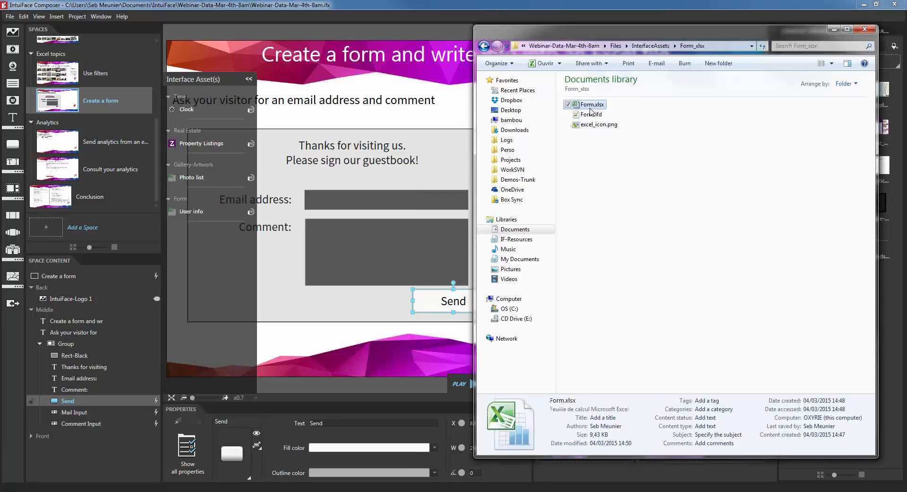
Step: Open the project's Form.xlsx, autofit columns A and B, and save and close it
double_click(594, 106)
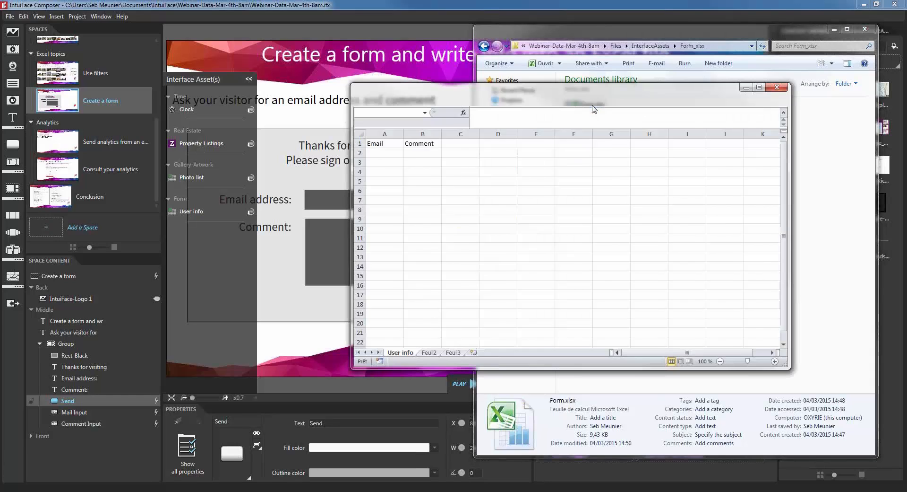
double_click(396, 134)
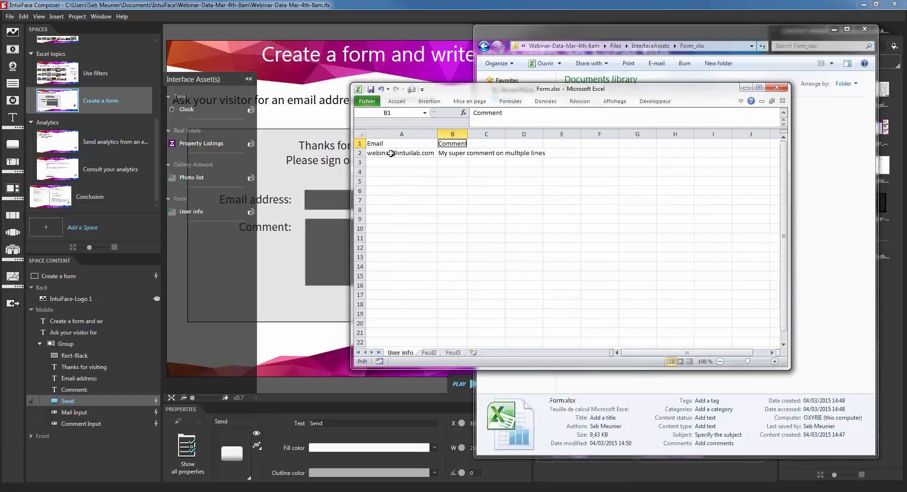
double_click(468, 134)
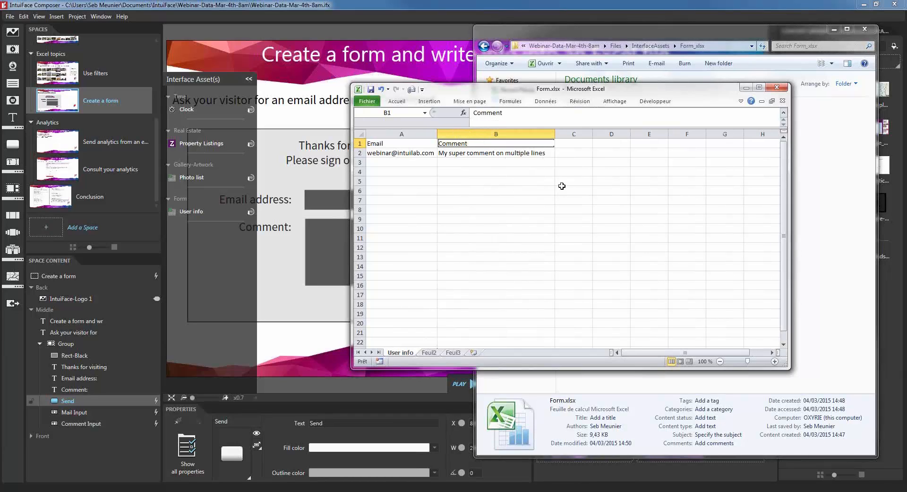
drag(629, 93, 539, 155)
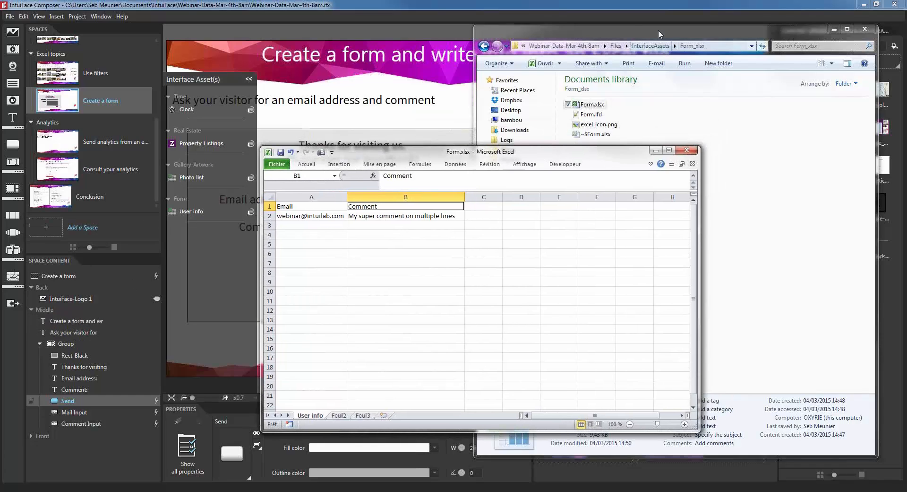
click(563, 30)
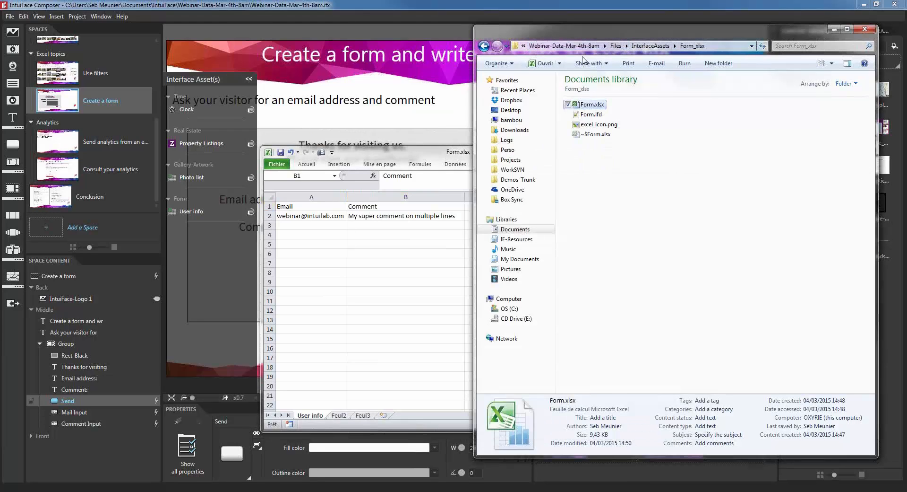
click(402, 151)
click(688, 150)
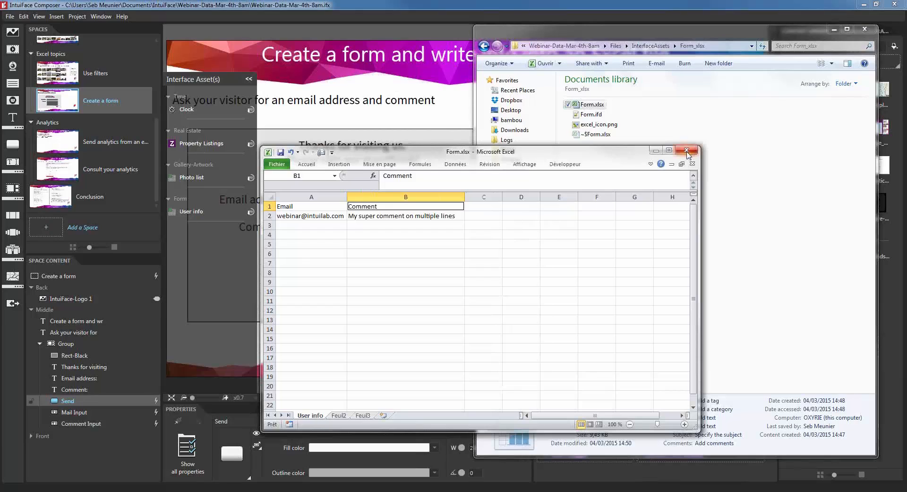
click(382, 273)
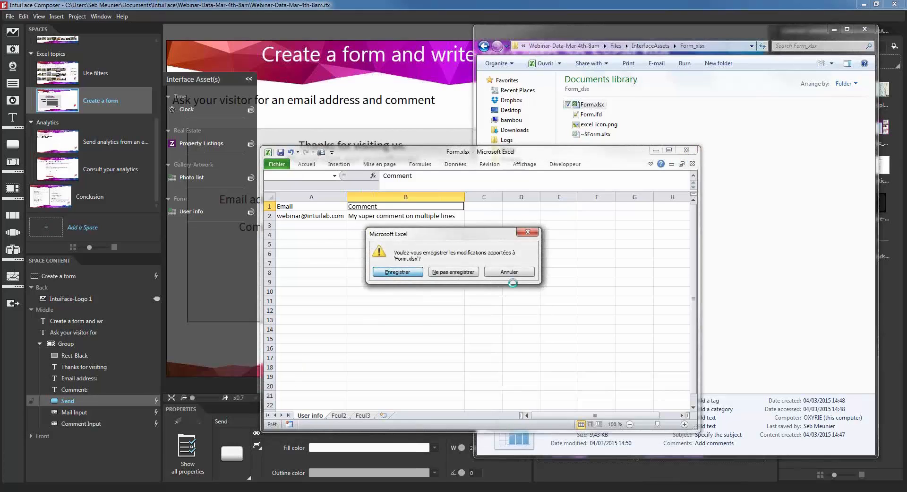
click(834, 30)
click(657, 201)
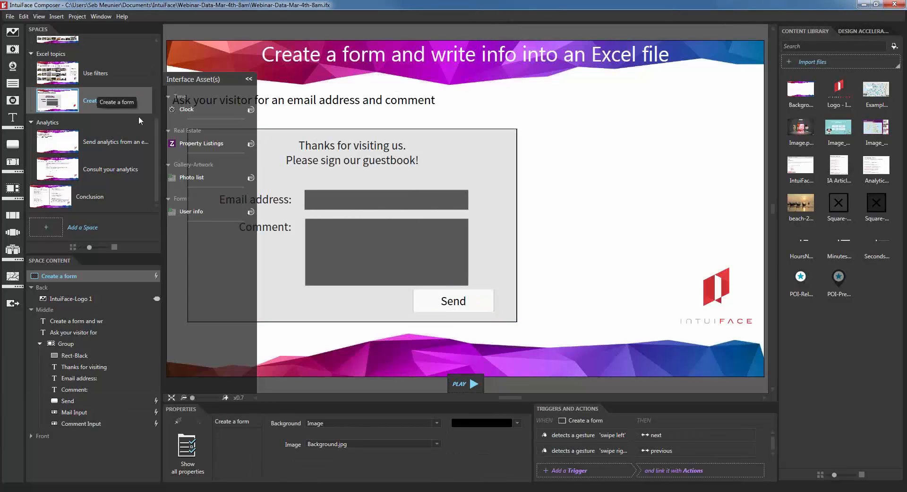
Step: Place the User info rows as a list with item height 150 and row item width 300
click(192, 212)
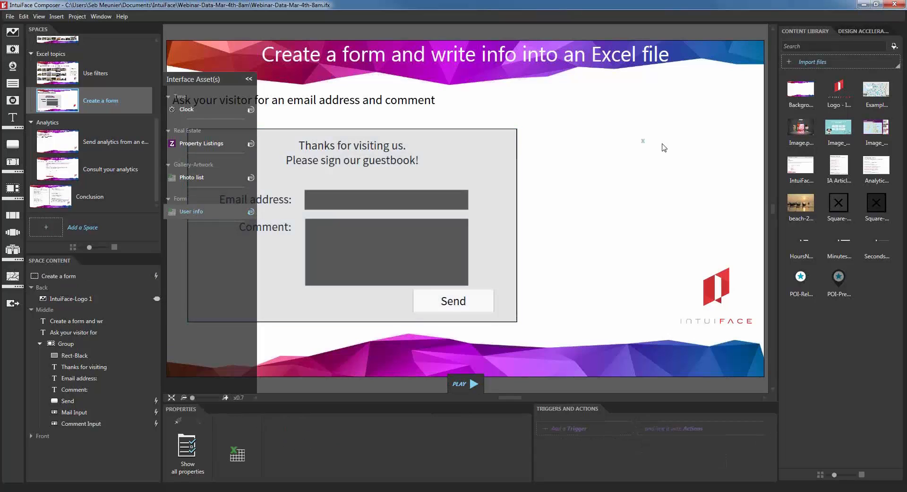
drag(612, 148, 611, 149)
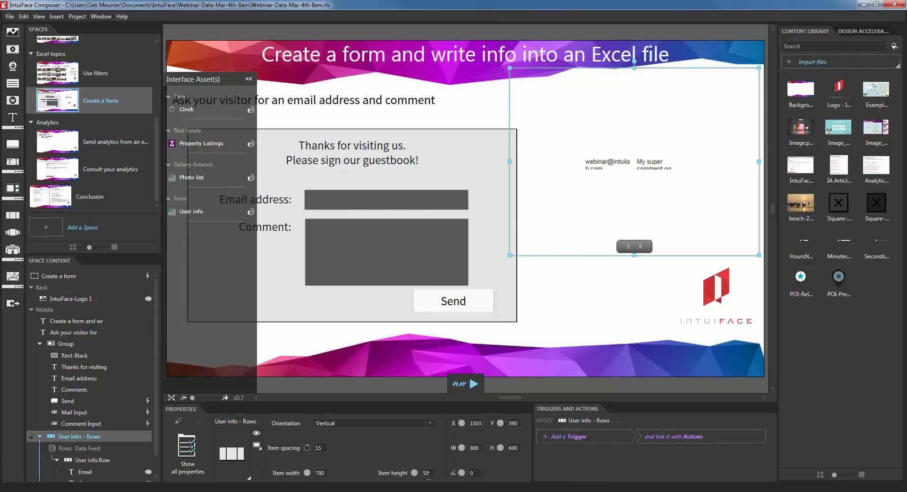
text(150)
key(Tab)
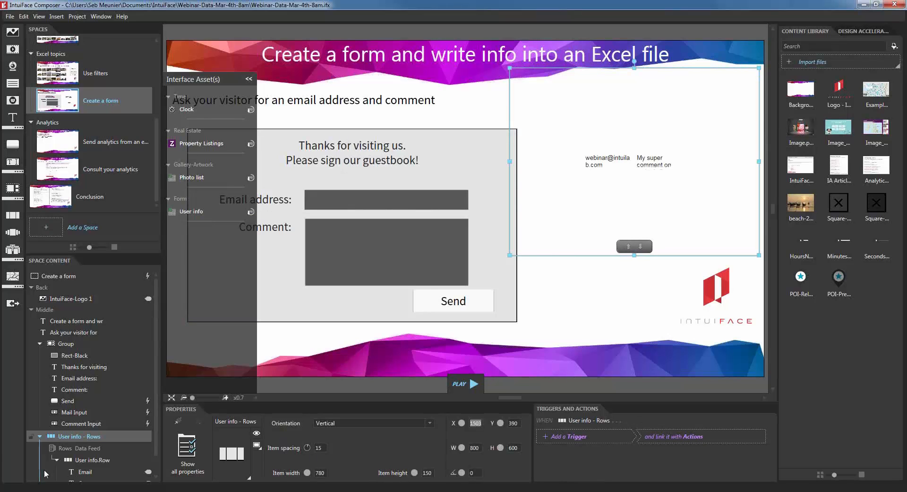
click(86, 461)
click(325, 474)
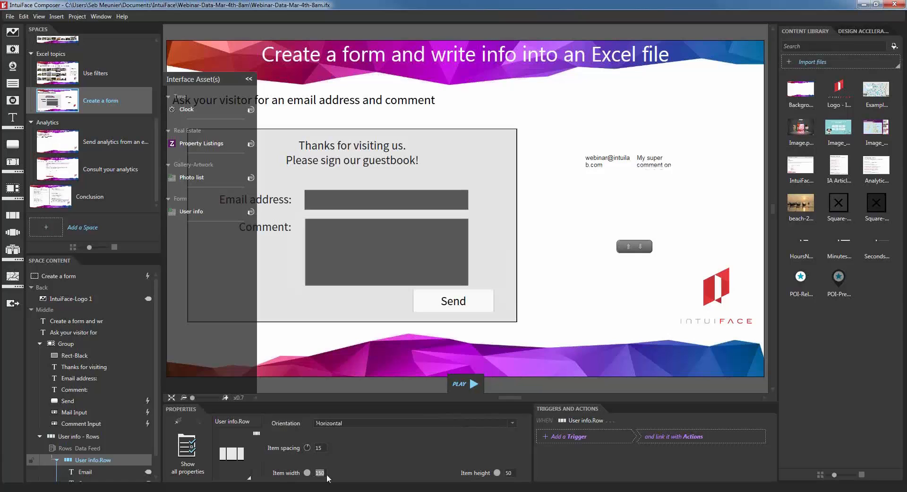
text(300)
key(Return)
Step: Resize and reposition the User info list, then select Send inside the form group
click(585, 182)
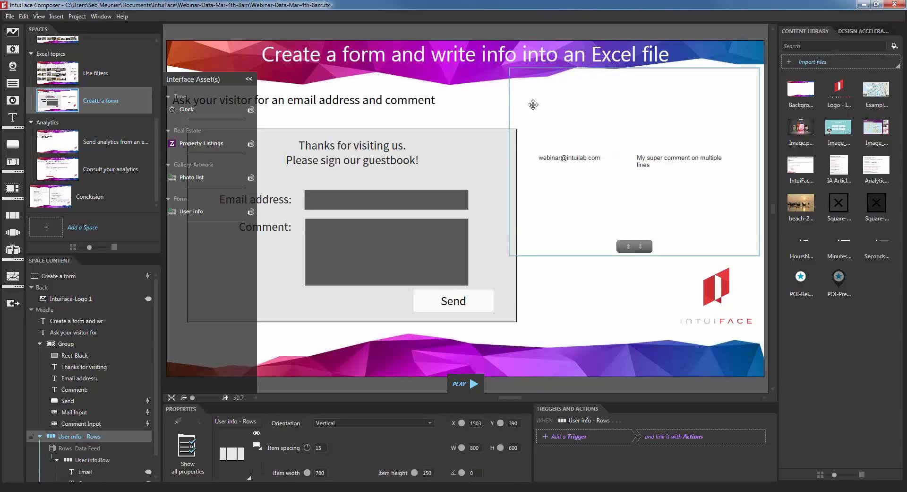
drag(509, 70, 531, 98)
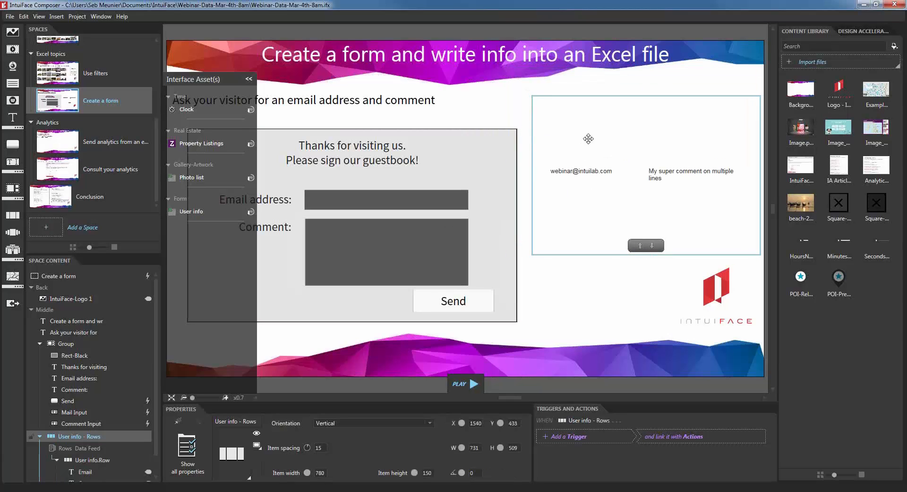
drag(596, 158, 593, 143)
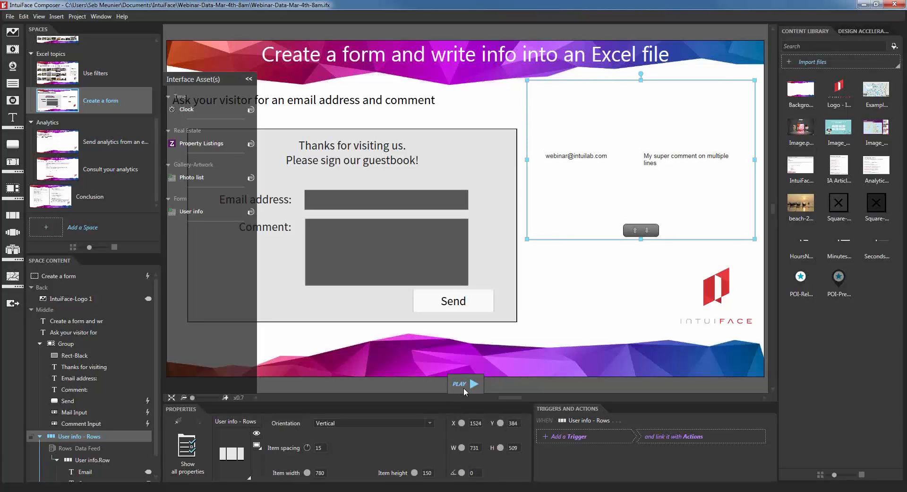
click(464, 305)
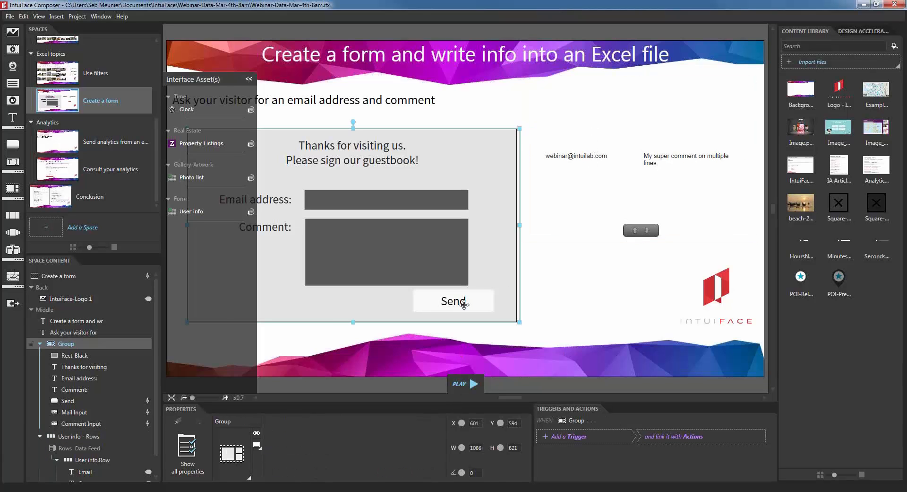
double_click(464, 305)
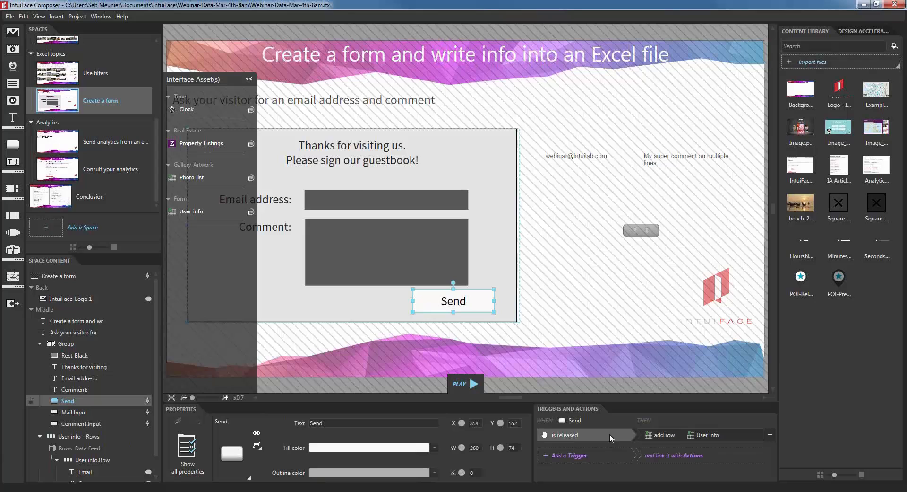
Step: Add a Send trigger action that empties the Mail Input text field
double_click(675, 436)
click(696, 166)
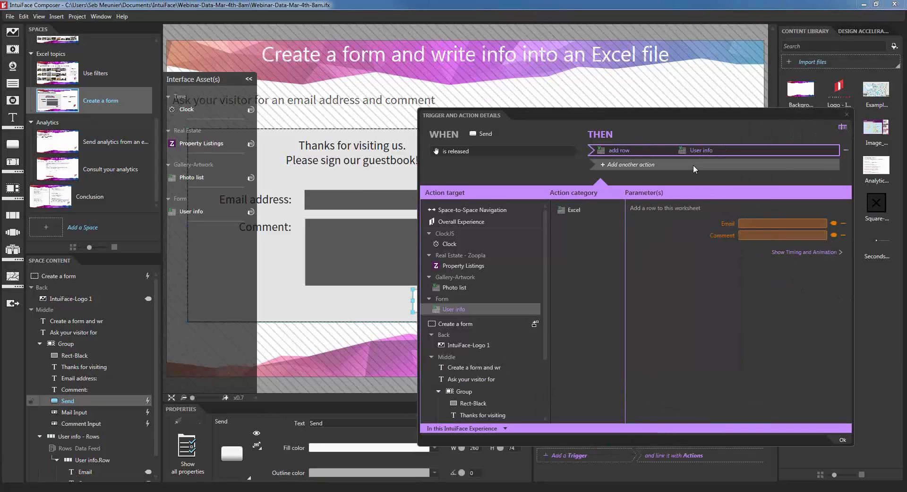
scroll(515, 322, down, 2)
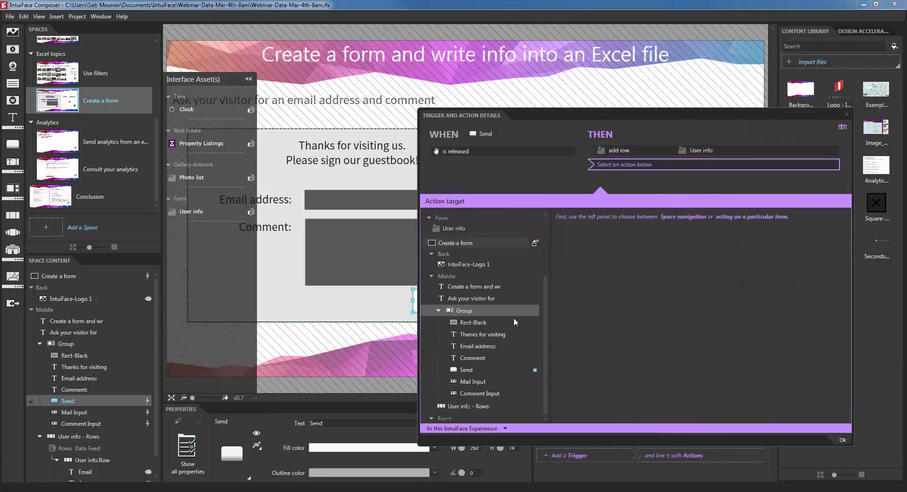
click(476, 381)
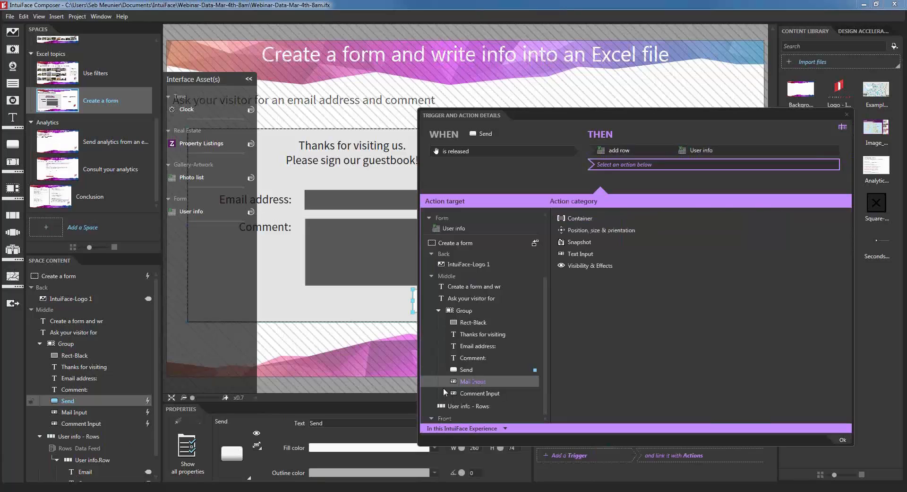
click(593, 254)
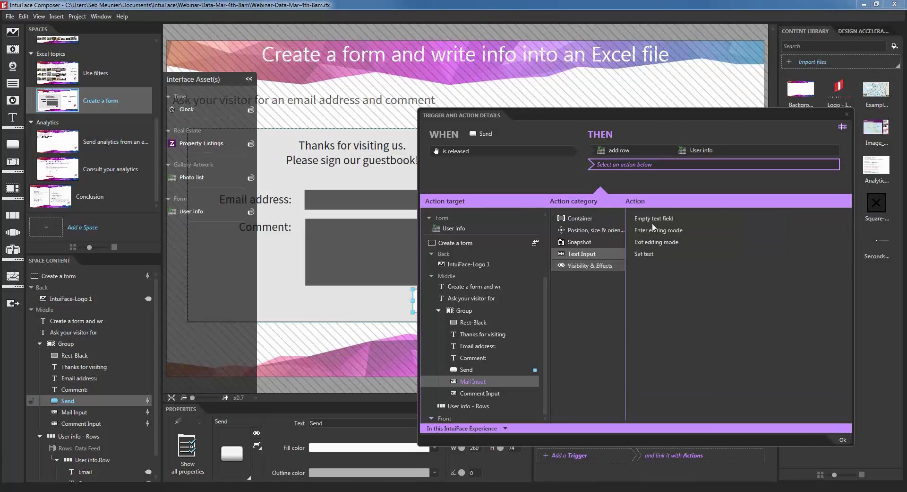
click(639, 222)
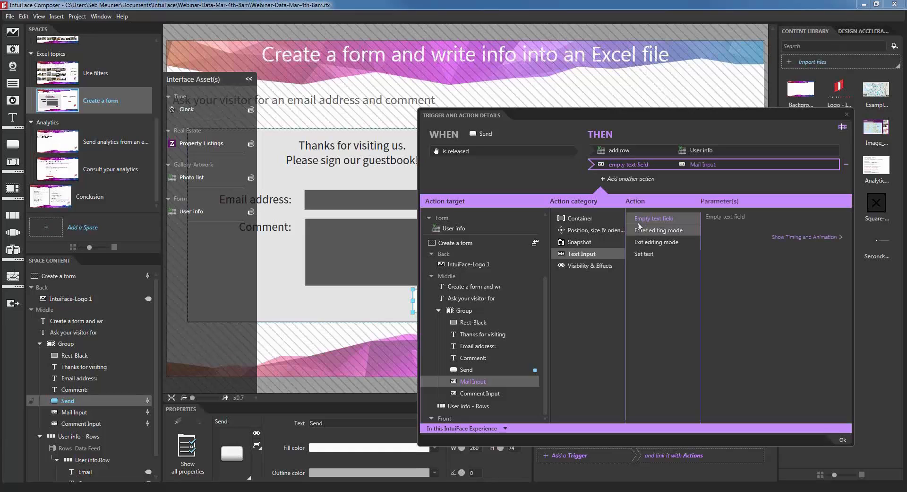
Step: Duplicate the empty-field action for Comment Input, confirm, and start a test run
right_click(666, 167)
click(615, 221)
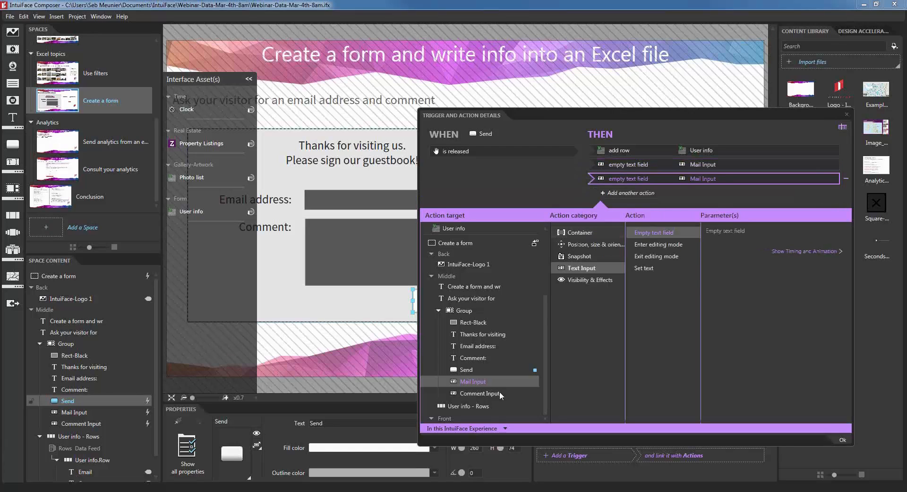
click(487, 393)
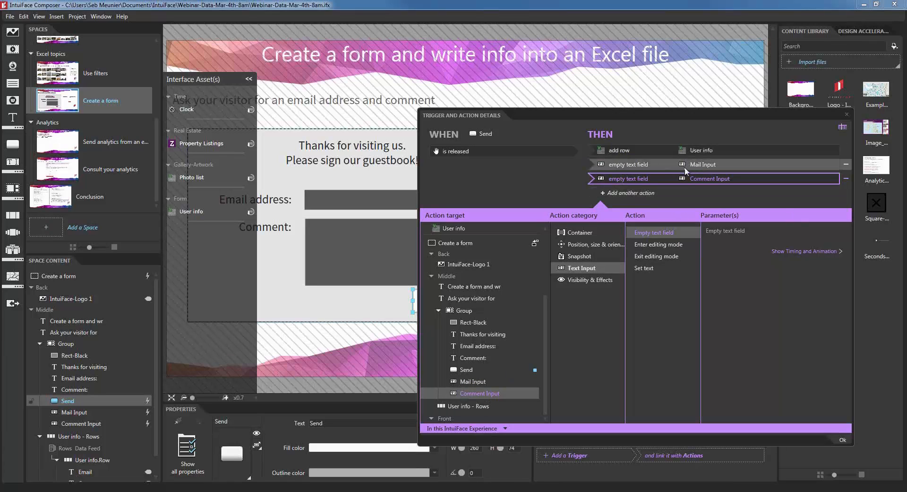
click(843, 439)
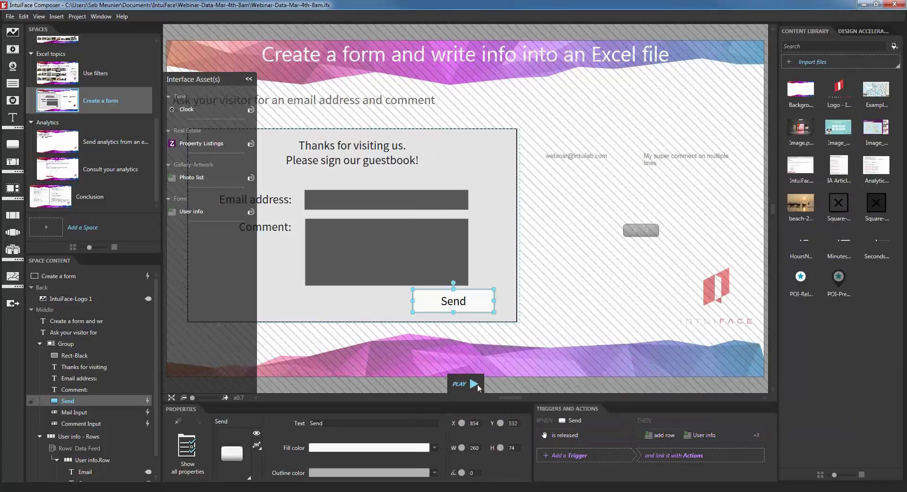
click(470, 384)
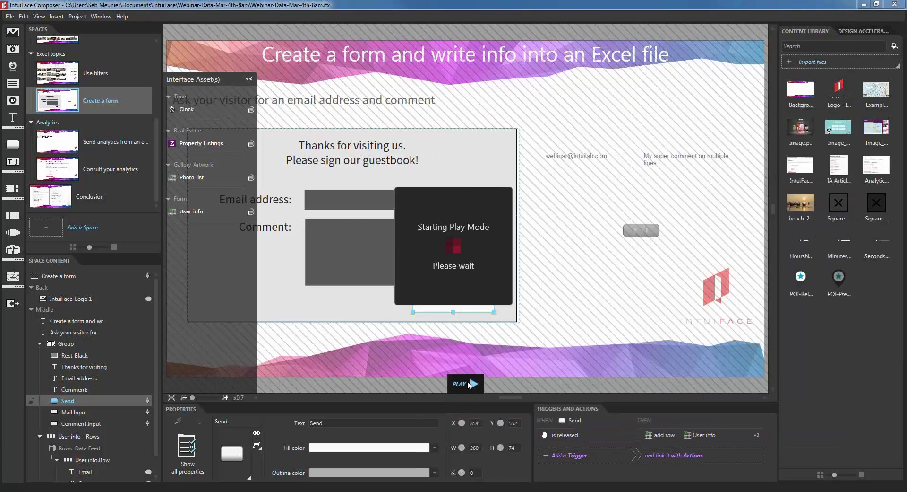
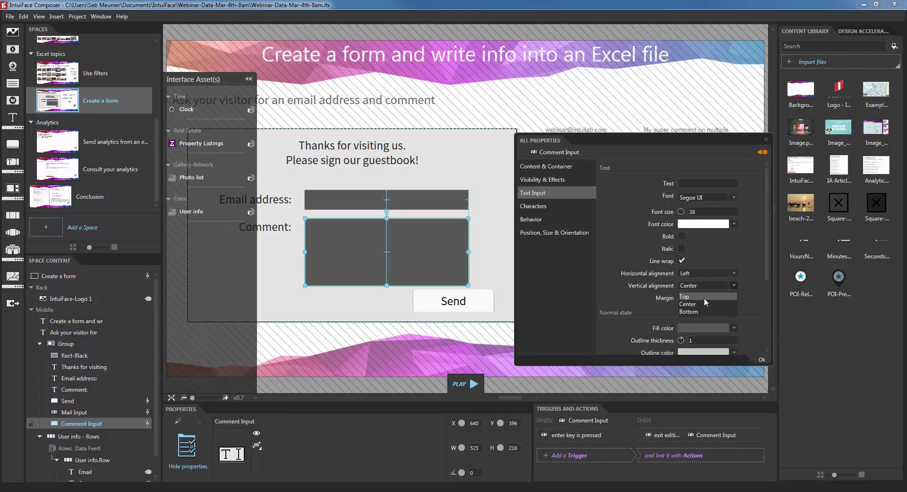
Step: Set Comment Input's vertical alignment to Top and verify it by typing 'top alignment' in Play mode
click(704, 297)
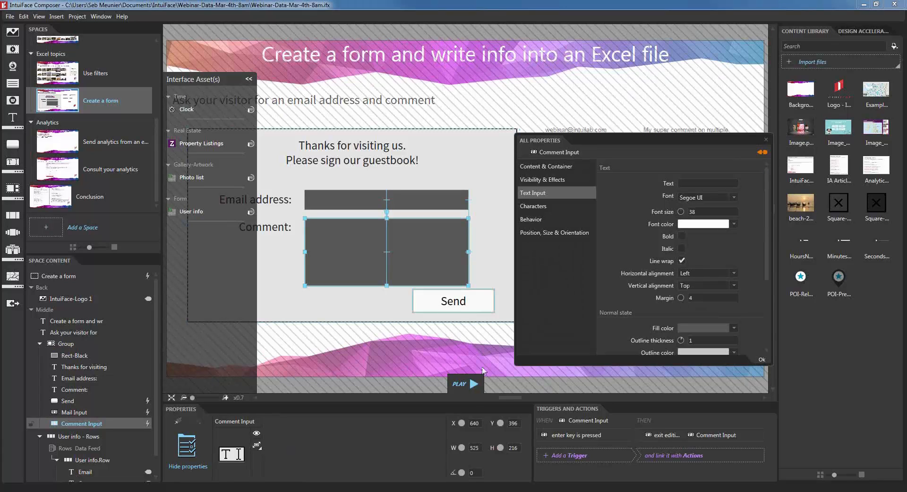
click(466, 384)
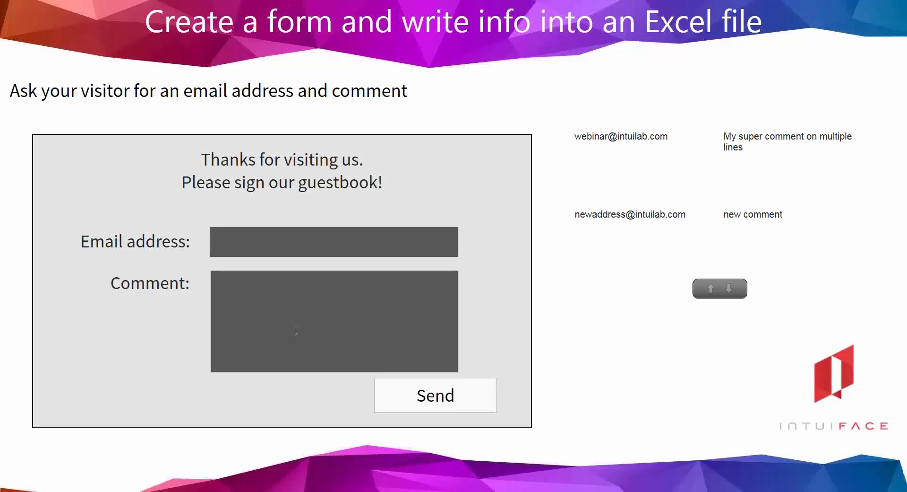
click(296, 330)
text(to)
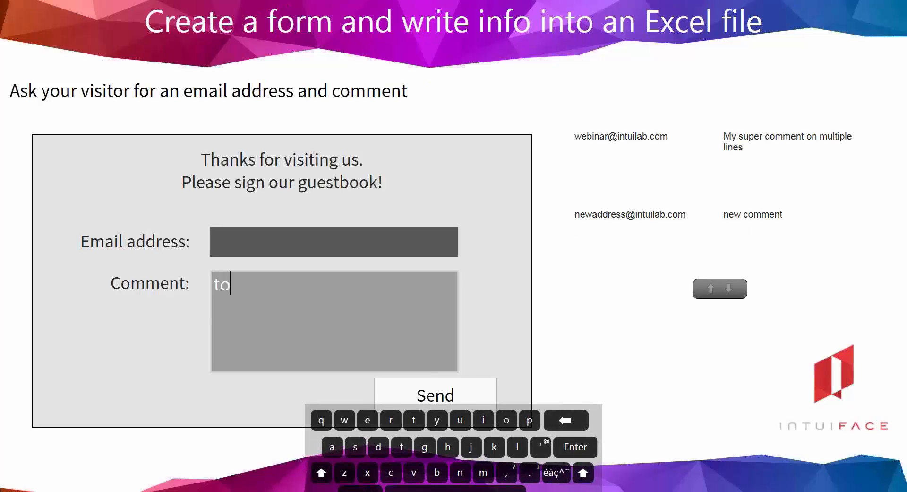
key(BackSpace)
key(BackSpace)
text(top alignment)
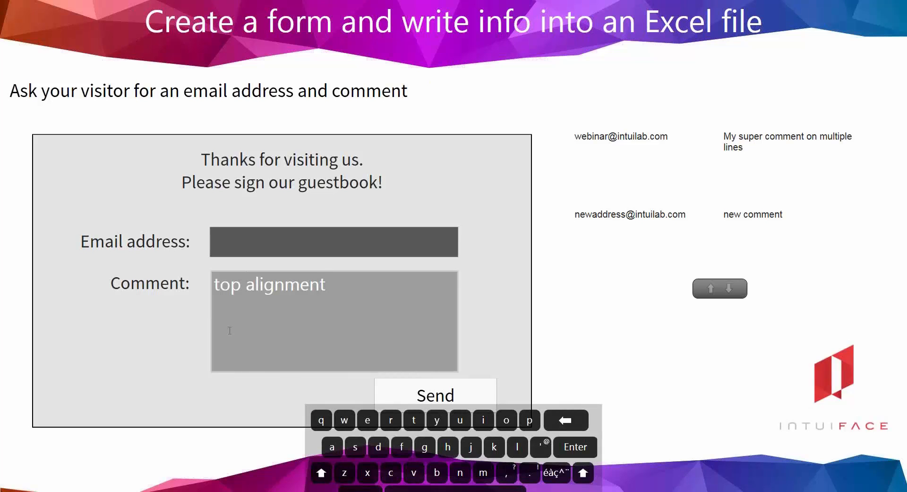
key(Escape)
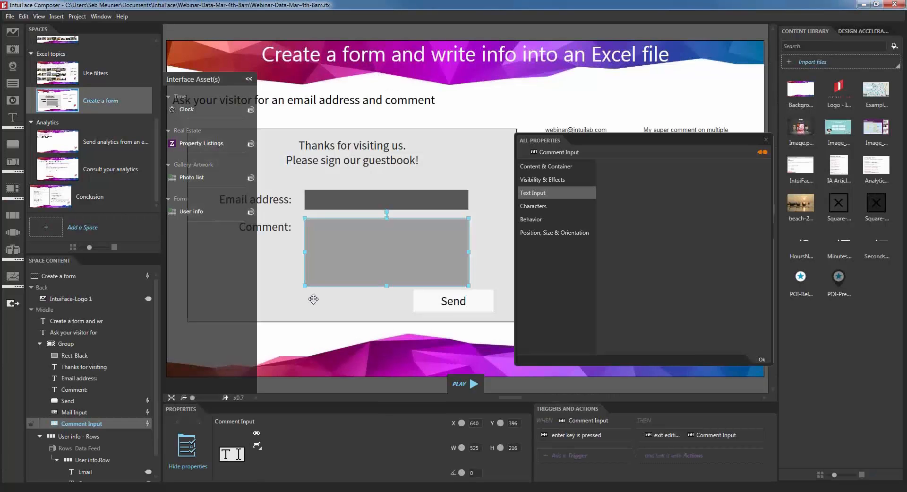
click(761, 360)
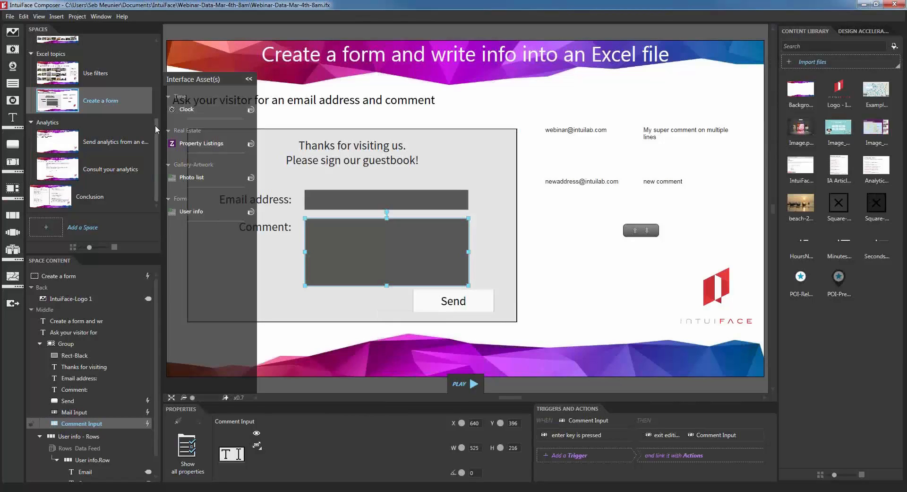
Step: Go to the 'Send analytics from your experience' space and browse the available interfaces without adding one
click(118, 141)
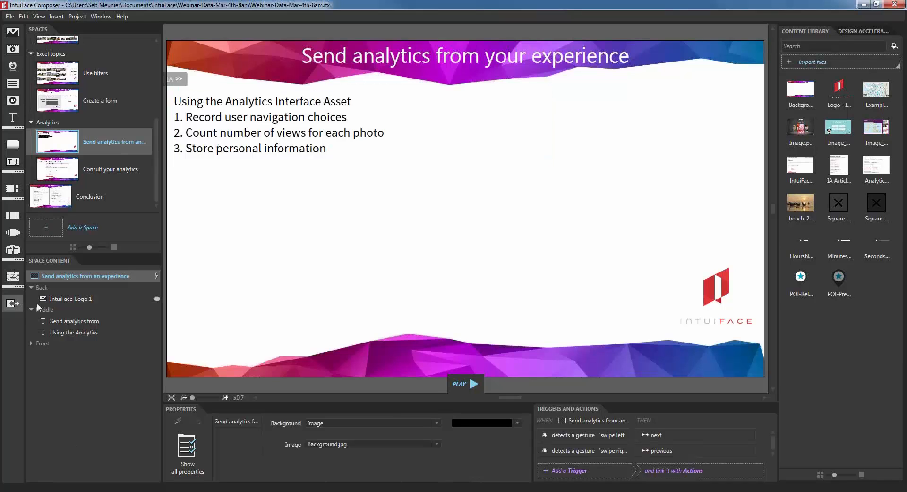
click(14, 303)
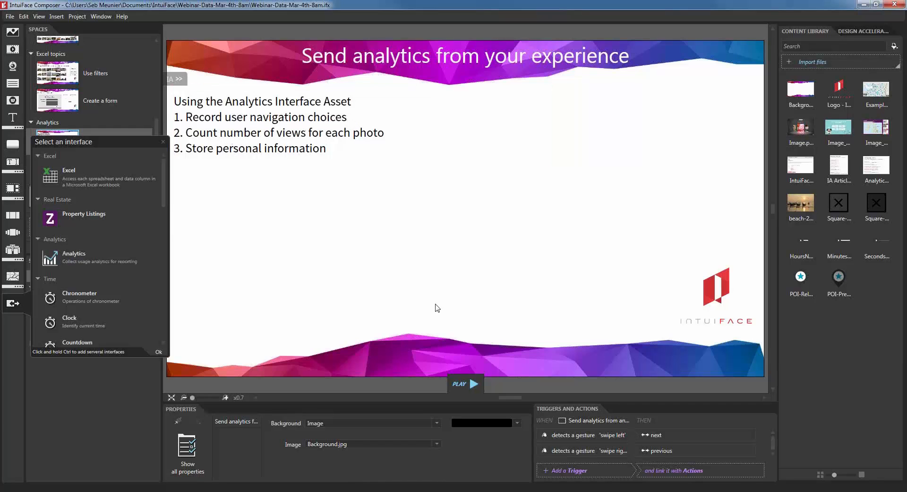
click(199, 193)
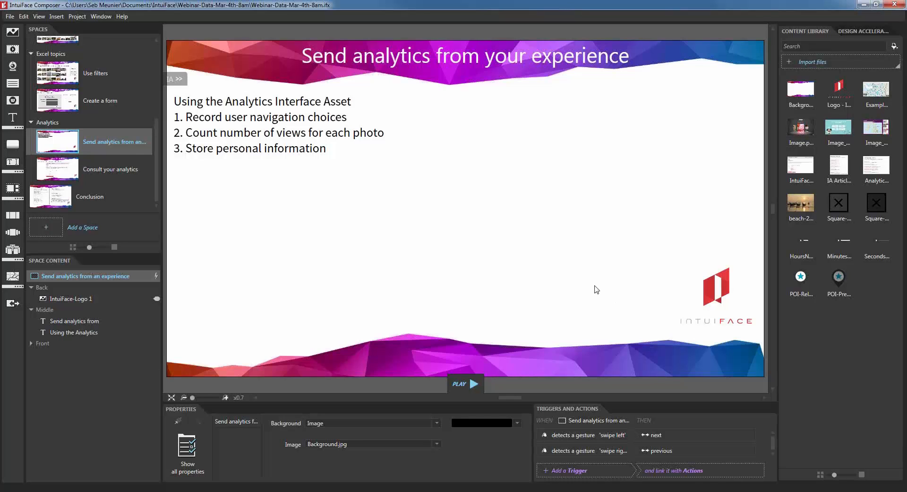
mouse_move(157, 279)
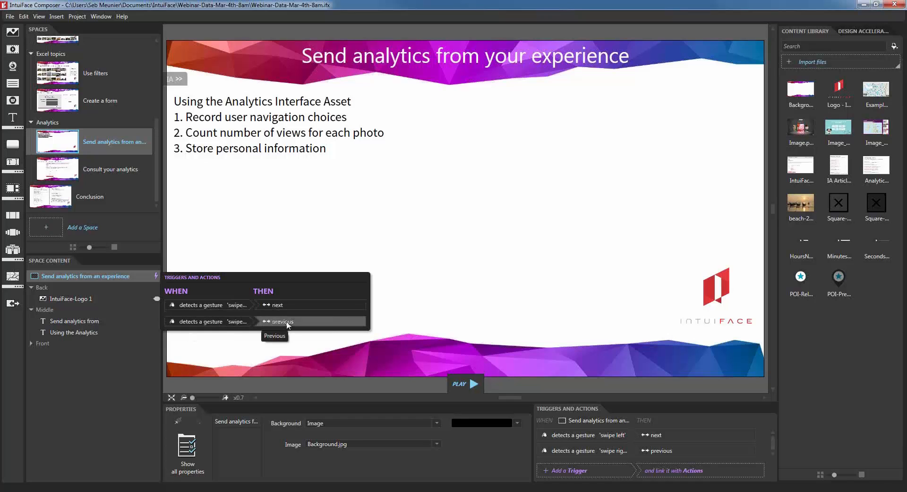
Step: Add the Analytics interface asset from the Interface Assets panel
click(179, 78)
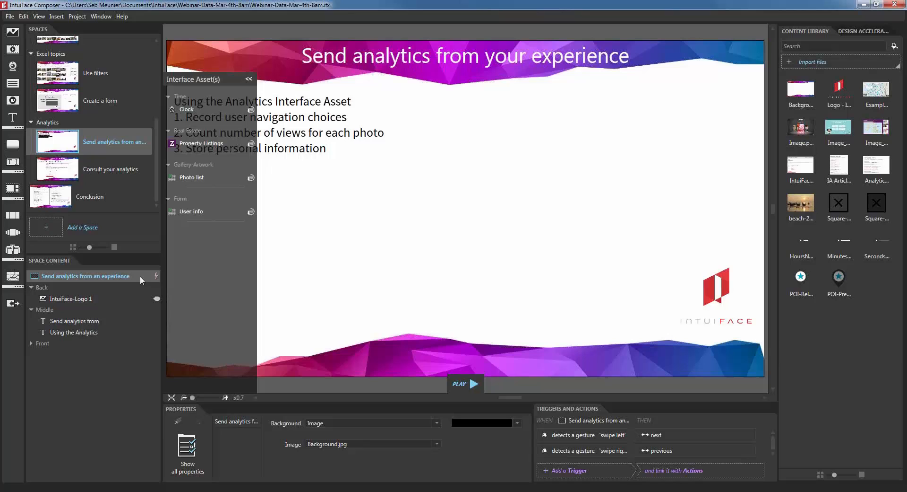
click(10, 303)
click(70, 259)
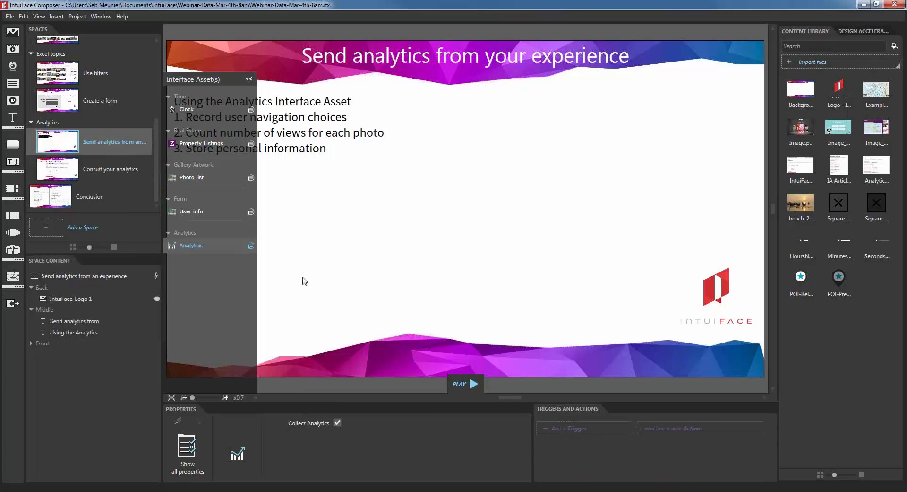
click(249, 79)
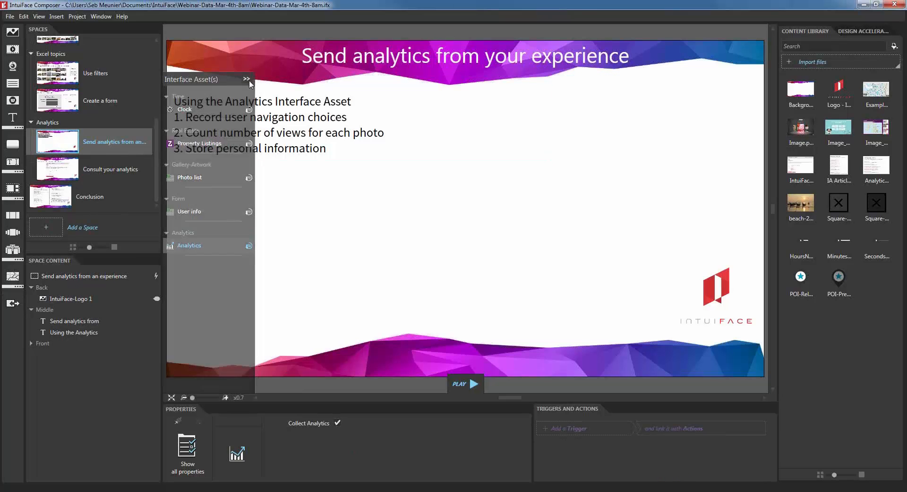
Step: Add an Analytics Report interaction with key 'Navigation action' to the swipe-left trigger
click(285, 239)
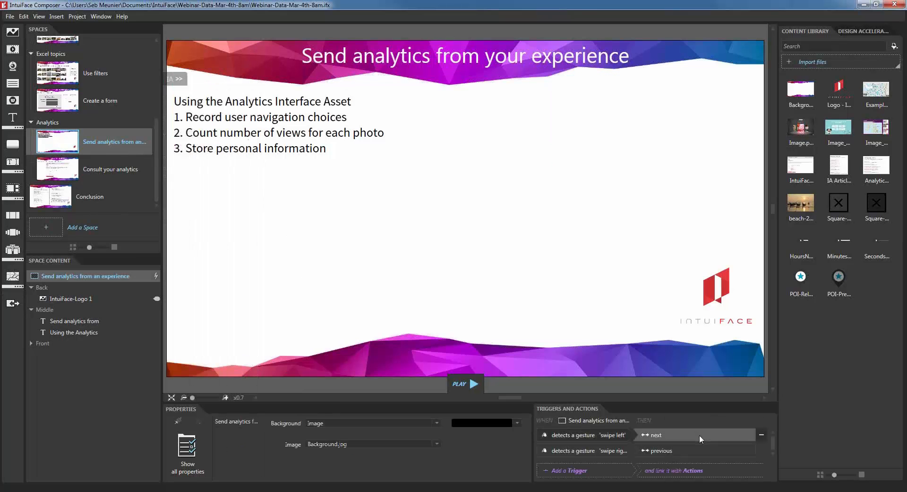
double_click(699, 434)
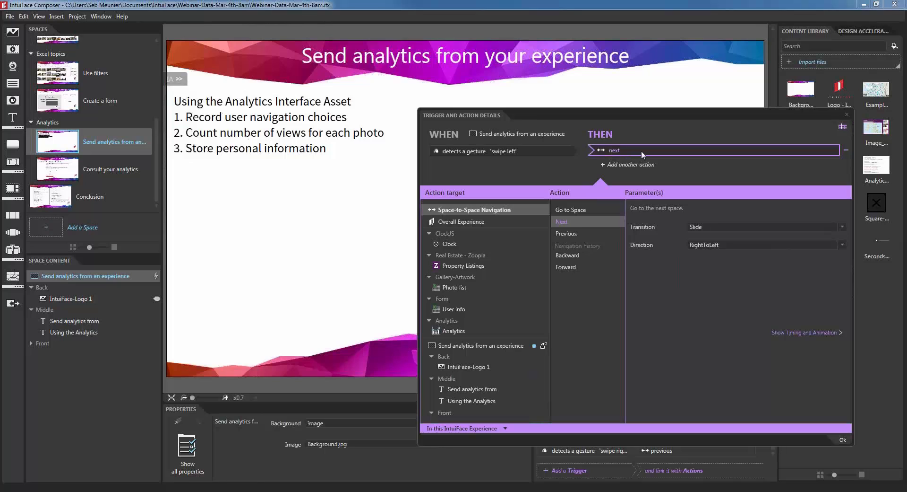
click(647, 164)
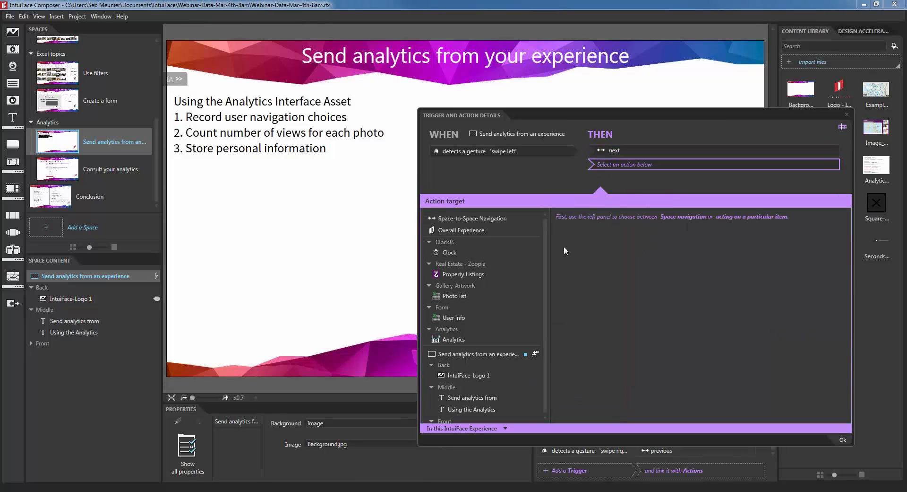
click(465, 342)
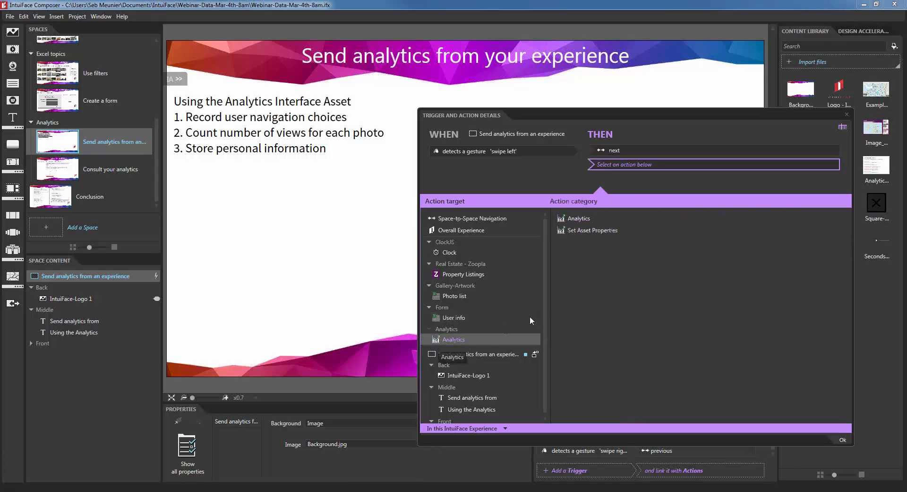
click(572, 222)
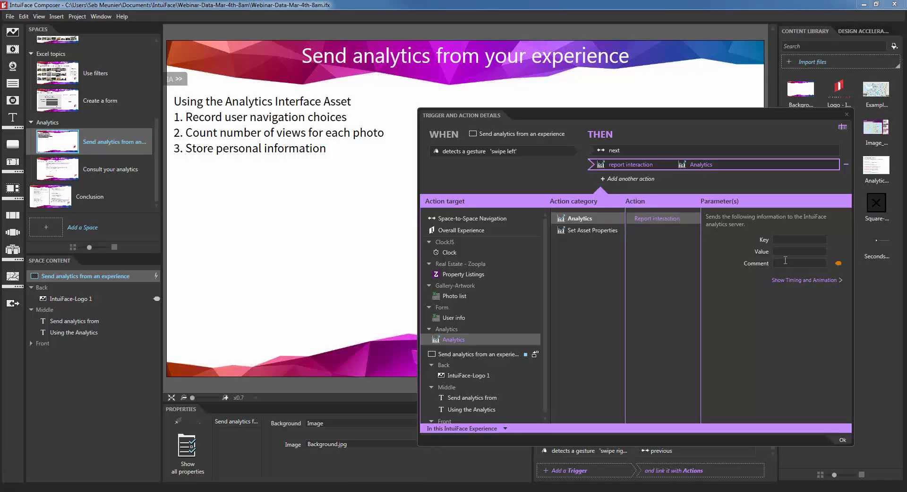
click(794, 240)
text(Navigation action)
key(Tab)
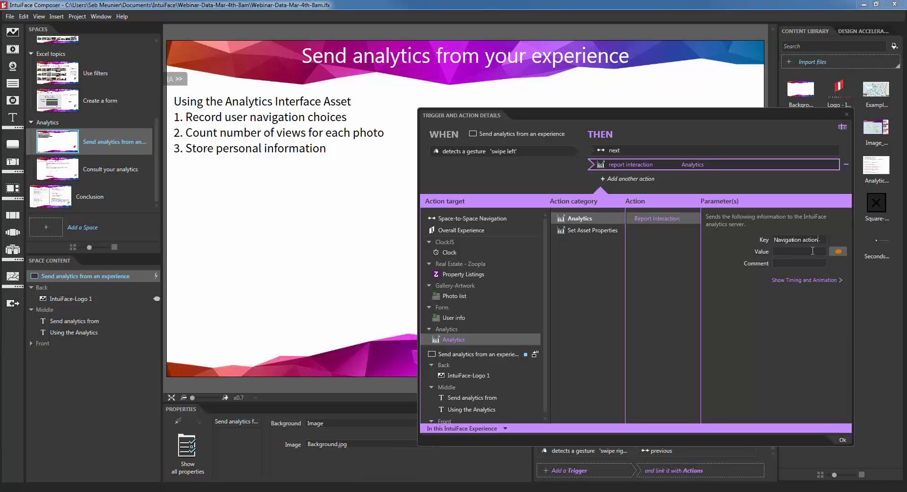
Step: Set the report's Value to 'To: Consult', copy the action, and confirm the trigger
click(838, 253)
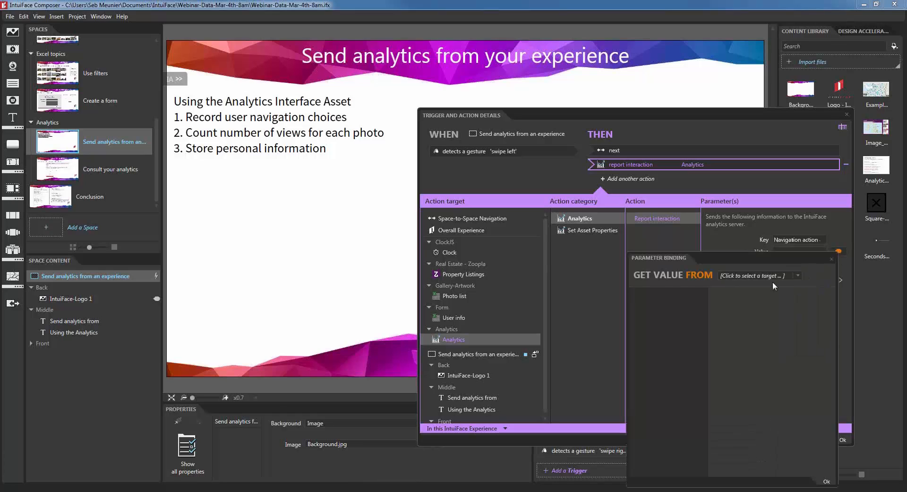
click(784, 272)
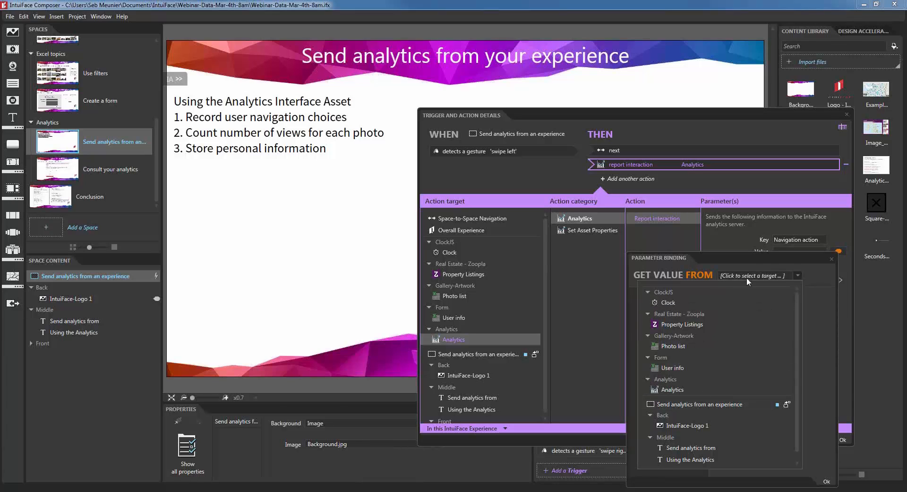
scroll(730, 393, down, 1)
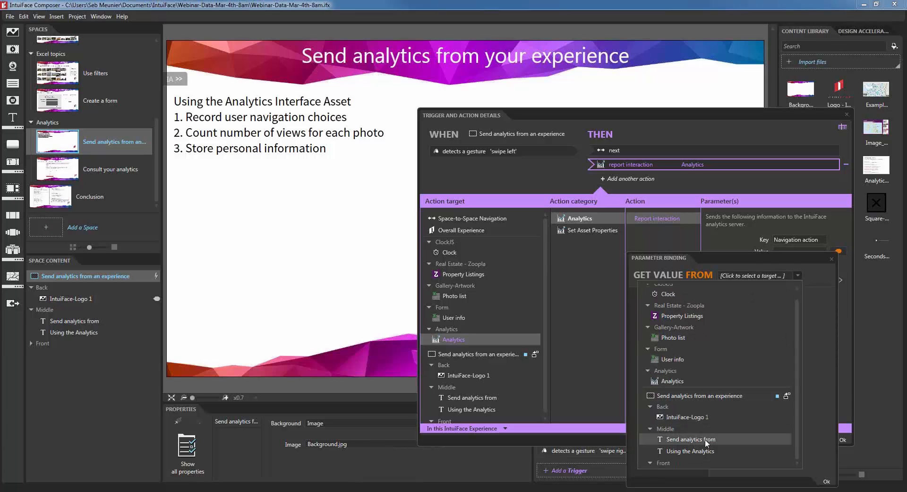
click(775, 257)
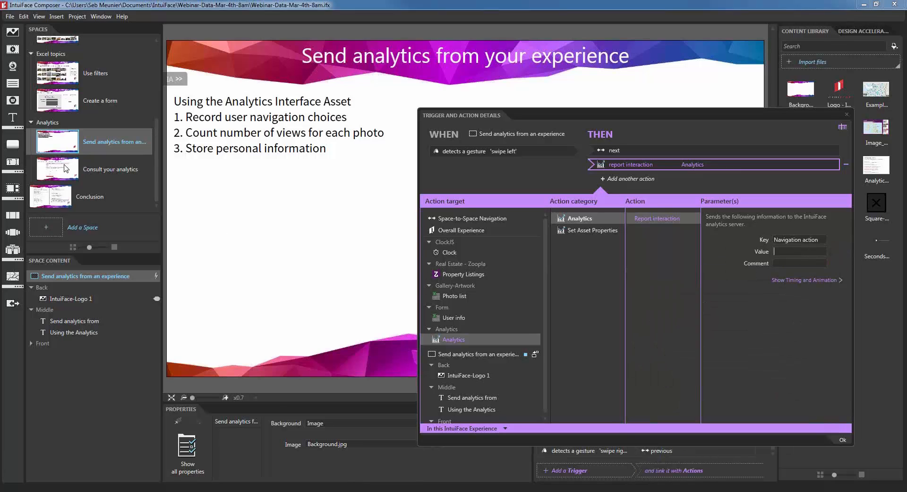
text(Consult)
key(Home)
text(To:)
right_click(688, 163)
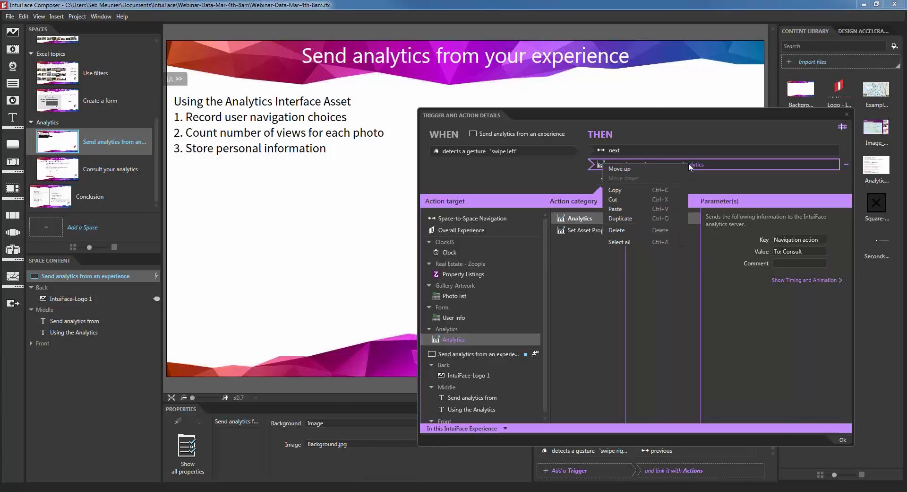
click(640, 192)
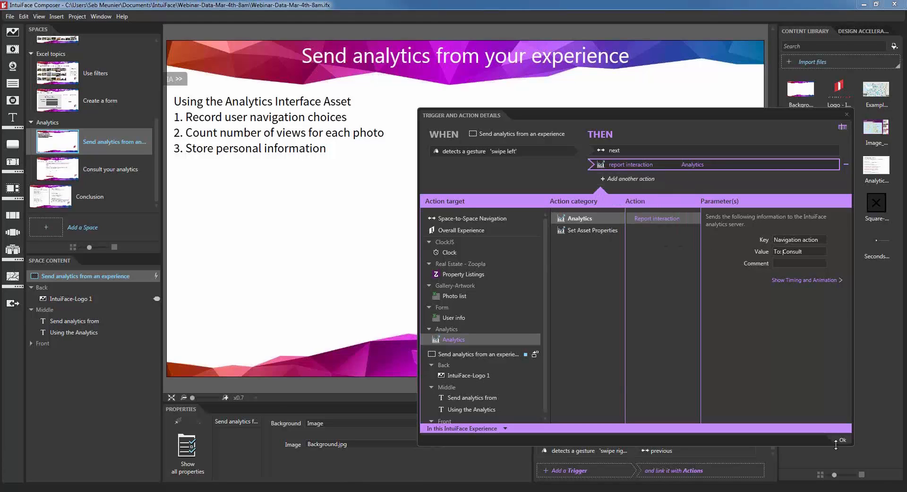
click(843, 439)
Step: Paste the report action into the swipe-right trigger with Value 'To: Create a form'
double_click(661, 451)
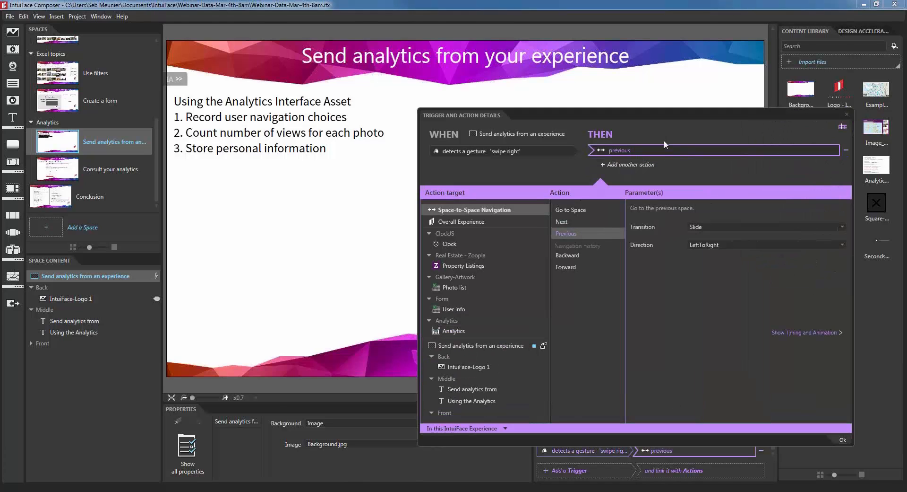
click(663, 164)
right_click(663, 165)
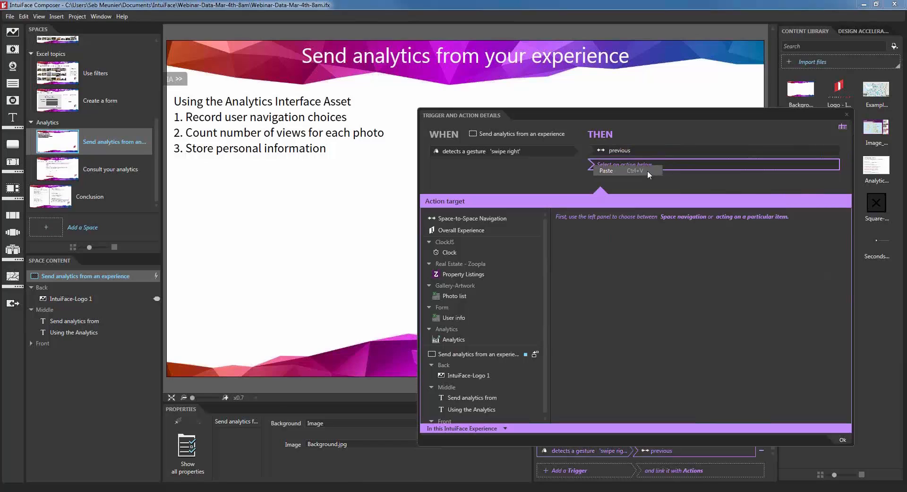
click(648, 170)
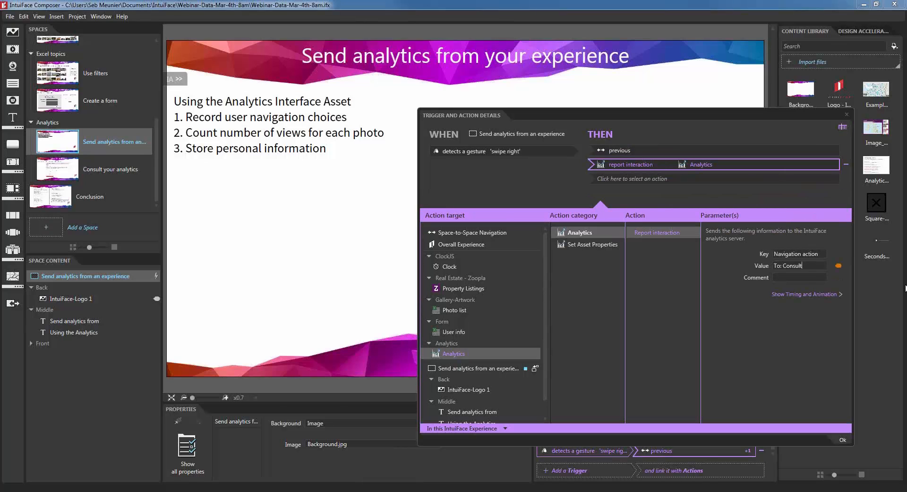
key(ctrl+shift+Left)
text(Craete a form)
key(BackSpace)
key(BackSpace)
text(ea)
click(841, 439)
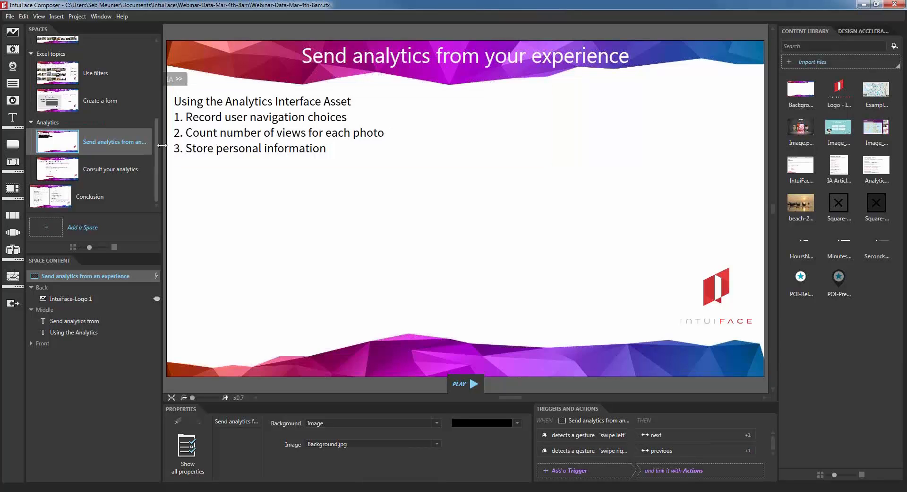
Step: Open the 'Using an Excel File' space and select the Photo list's Image Data Template
scroll(159, 120, up, 2)
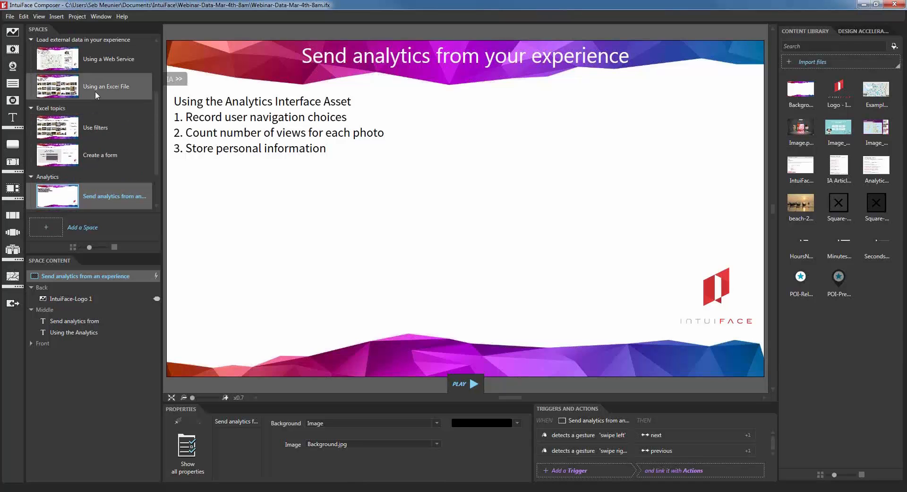
click(95, 91)
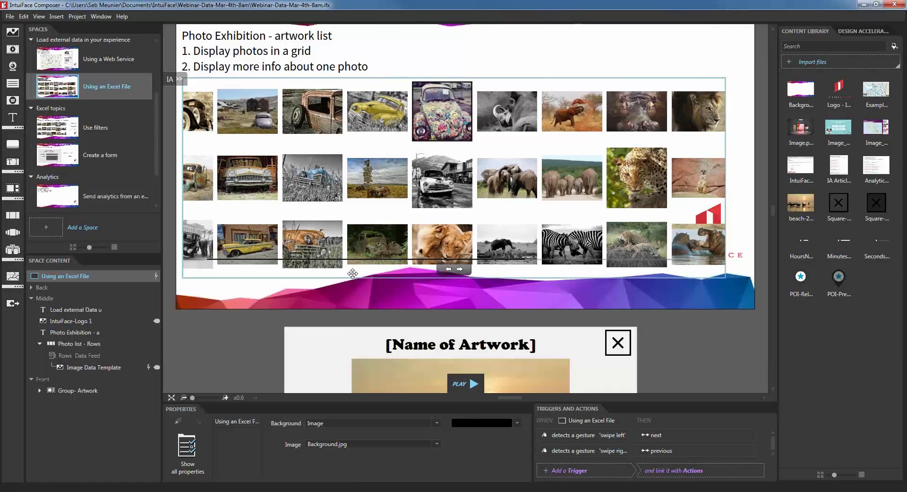
scroll(353, 273, up, 3)
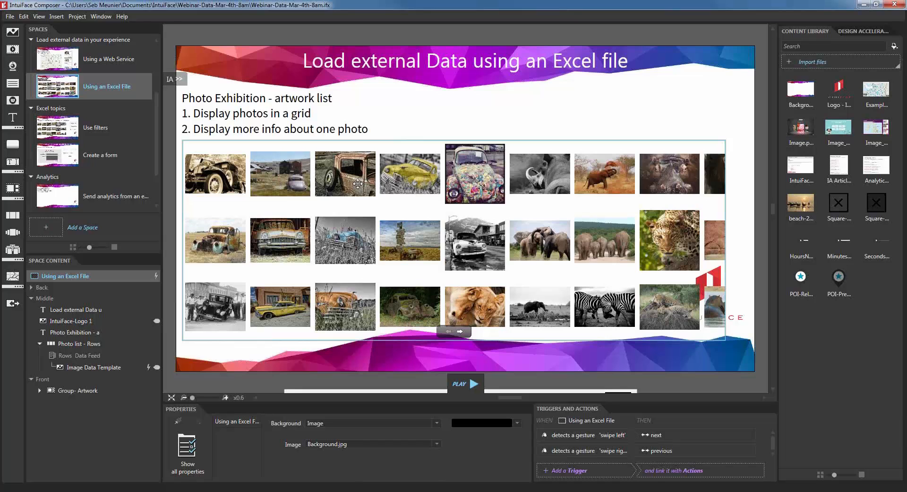
scroll(401, 263, down, 4)
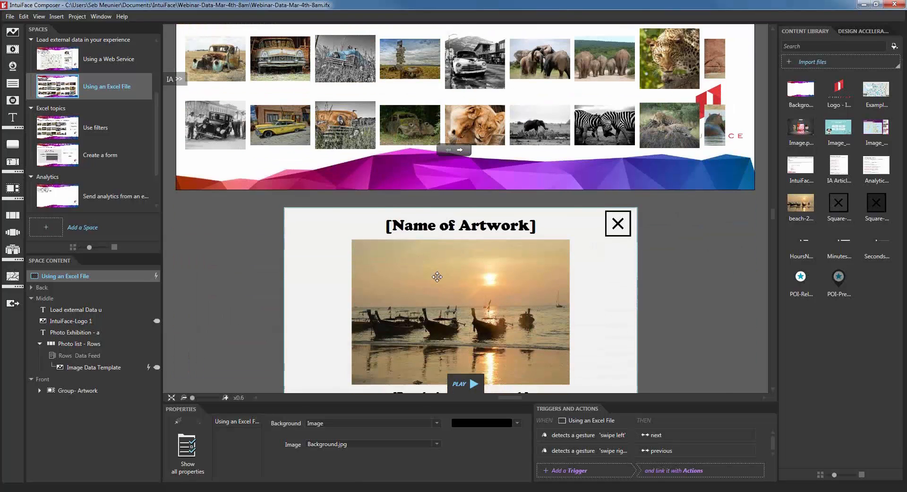
scroll(438, 276, up, 4)
click(406, 177)
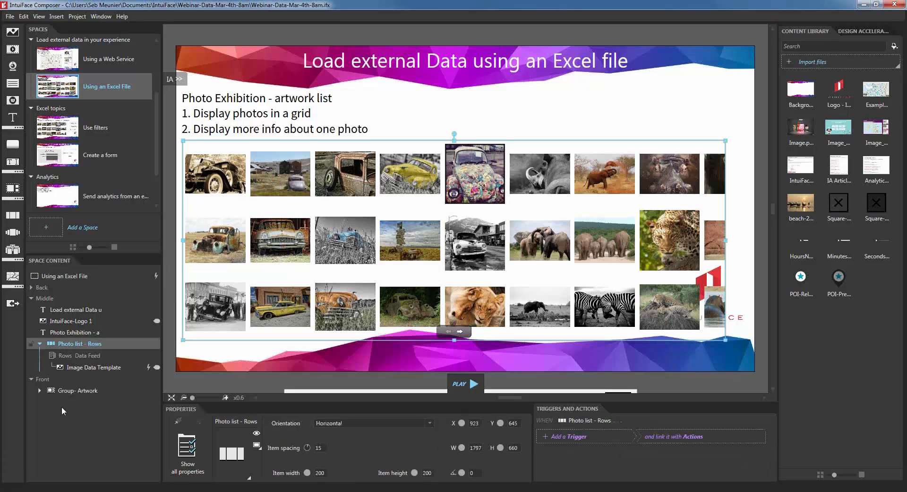
click(87, 368)
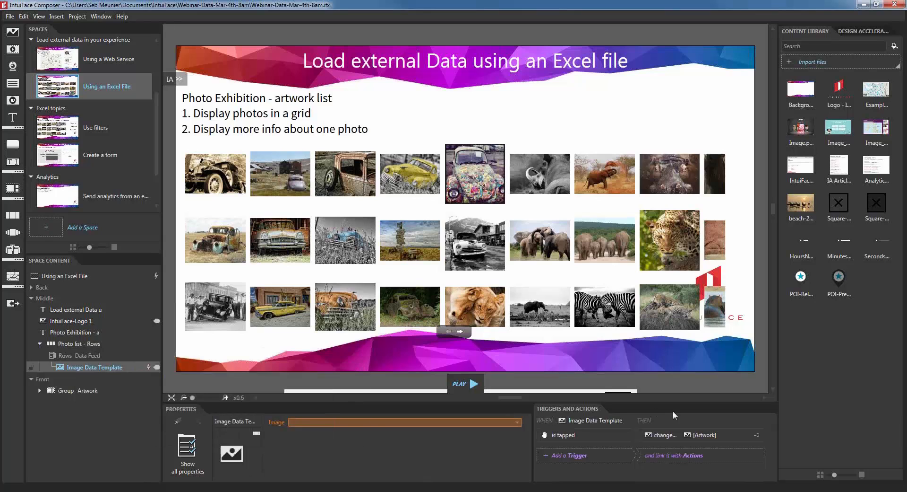
Step: On the Image Data Template's is tapped trigger, add an Analytics Report interaction keyed 'Photo tapped'
double_click(674, 432)
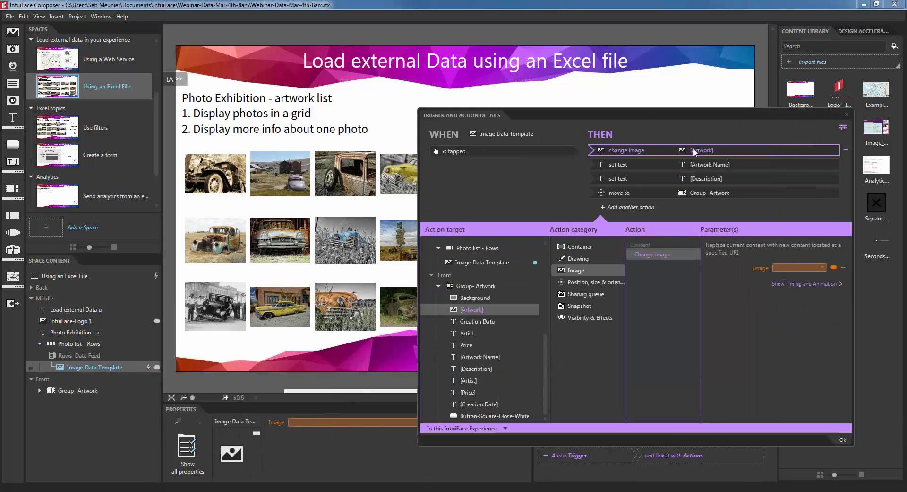
click(696, 205)
click(465, 378)
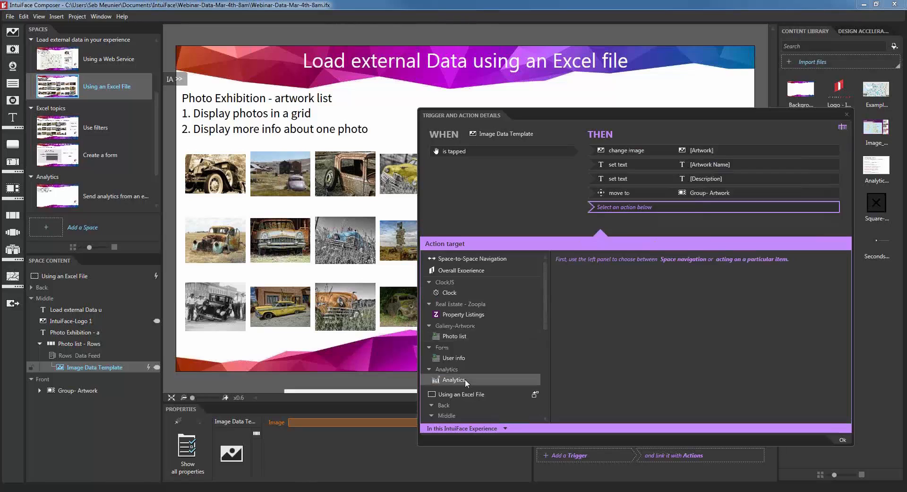
click(677, 264)
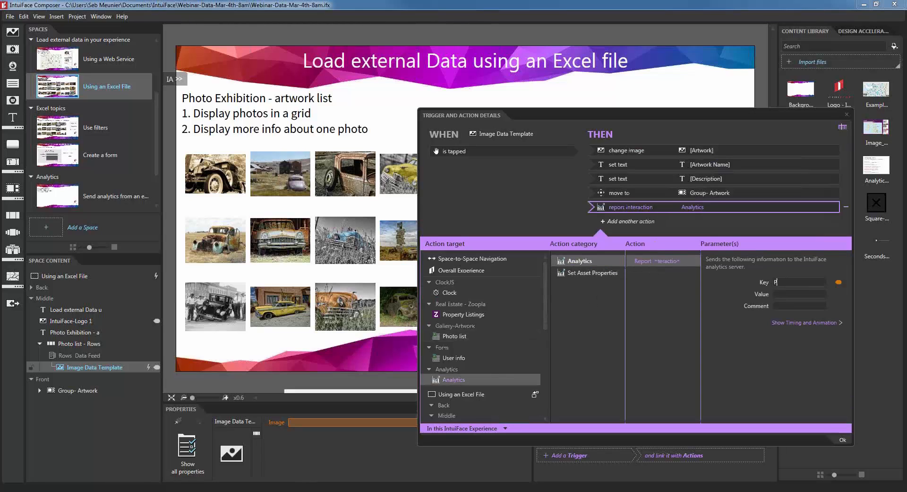
click(800, 282)
text(Photo viewed)
key(ctrl+shift+Left)
text(tapped)
click(791, 294)
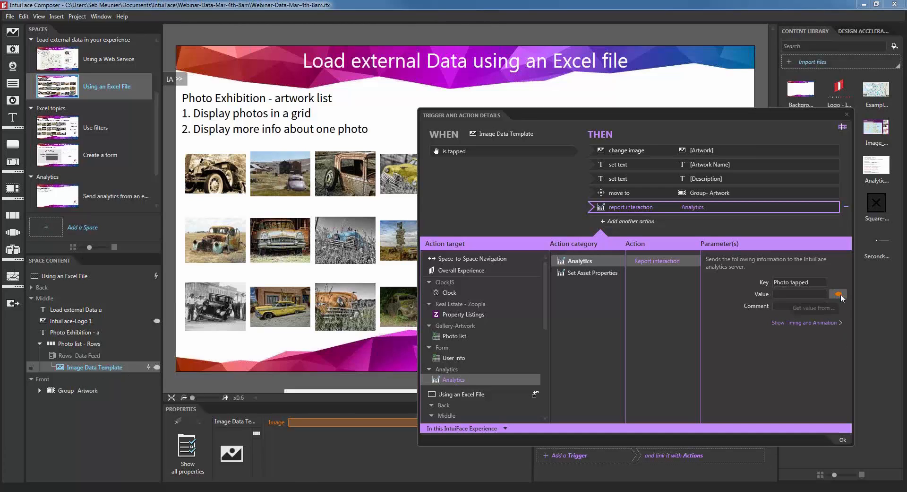
Step: Bind the report's Value to the Photo list's Artwork Name
click(840, 296)
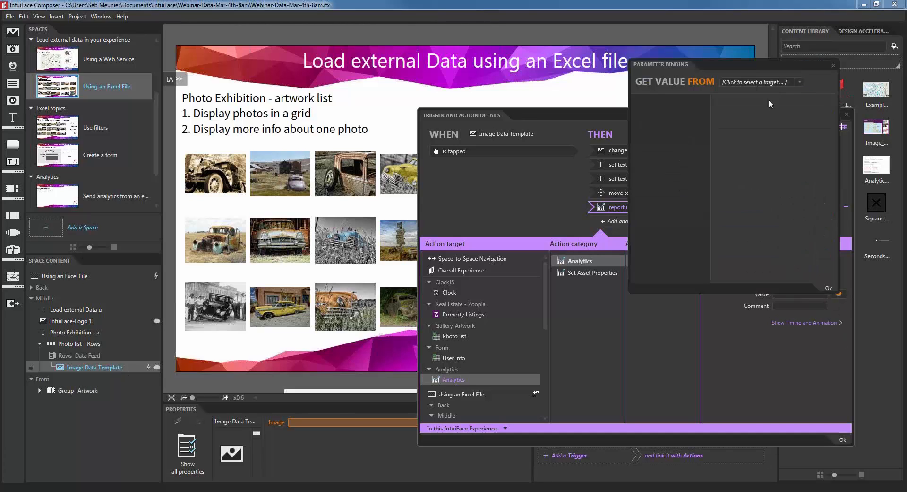
click(795, 85)
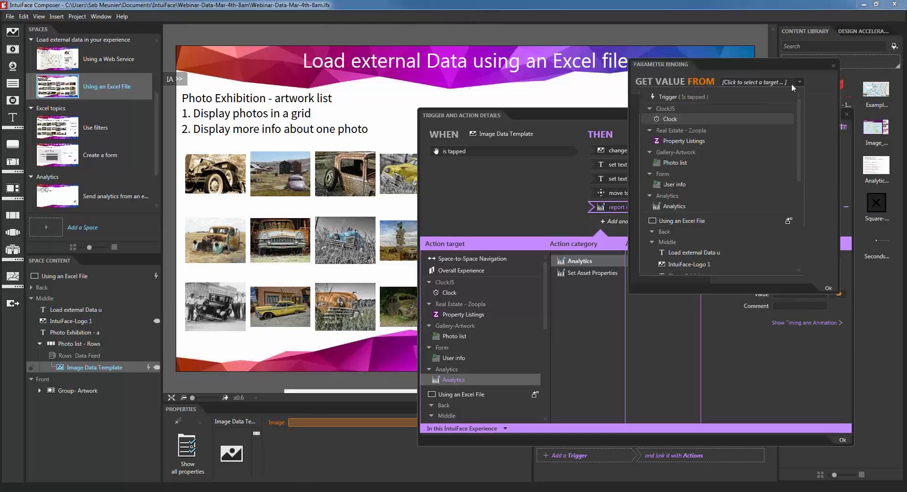
click(684, 161)
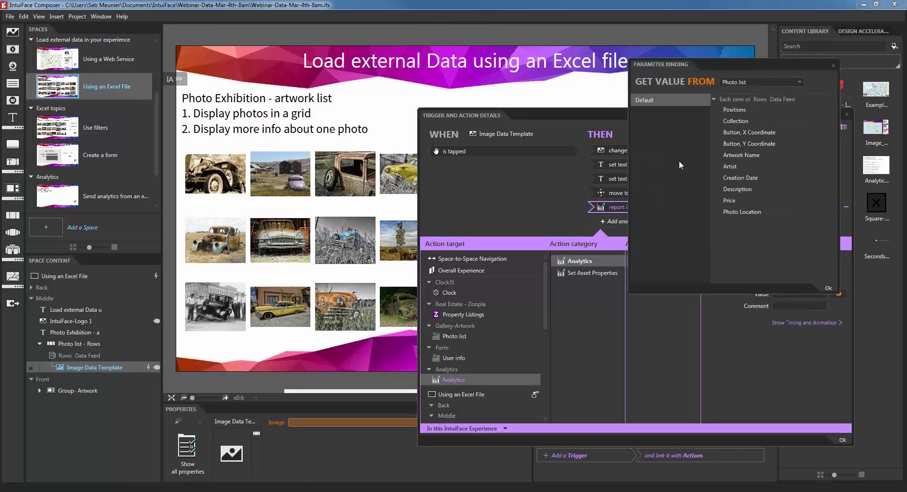
click(755, 155)
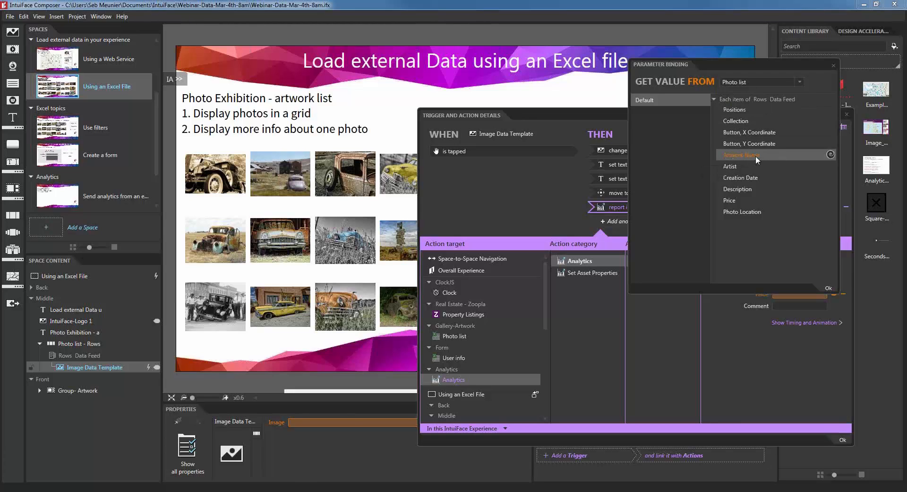
click(828, 288)
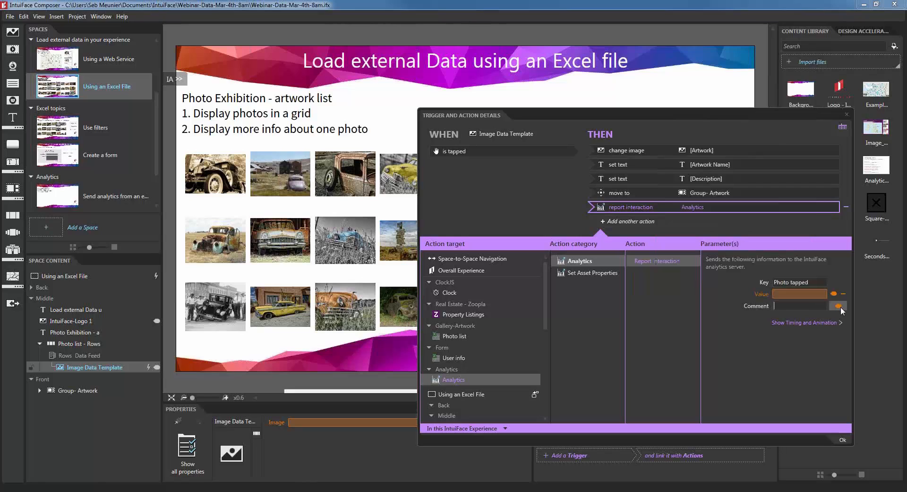
Step: Bind the Comment to the Photo list's Price, close the action details, and start Play mode
click(839, 307)
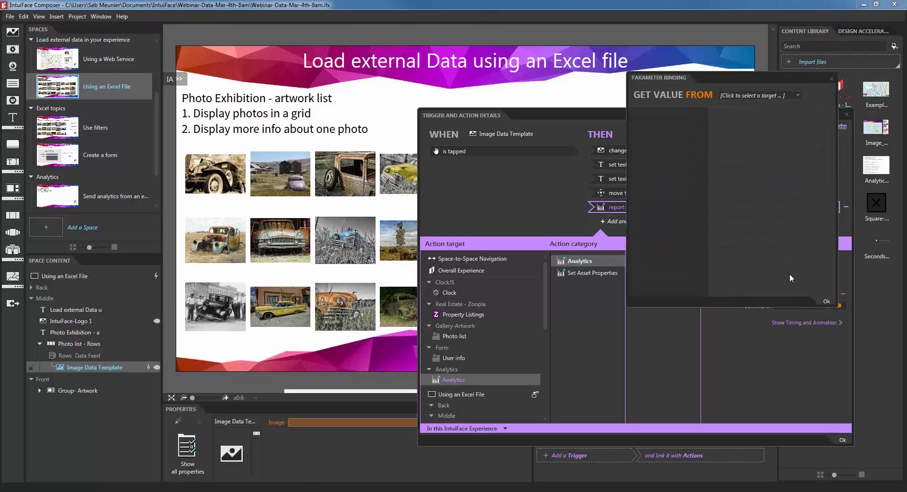
click(752, 95)
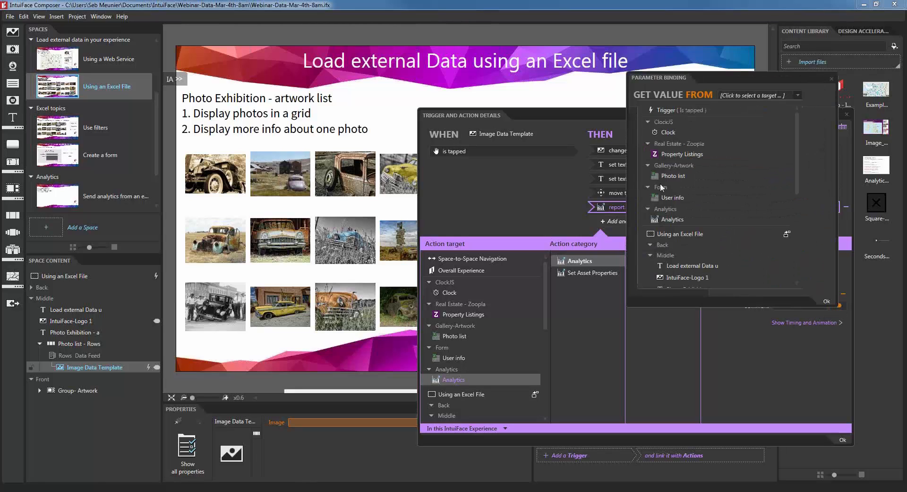
click(676, 175)
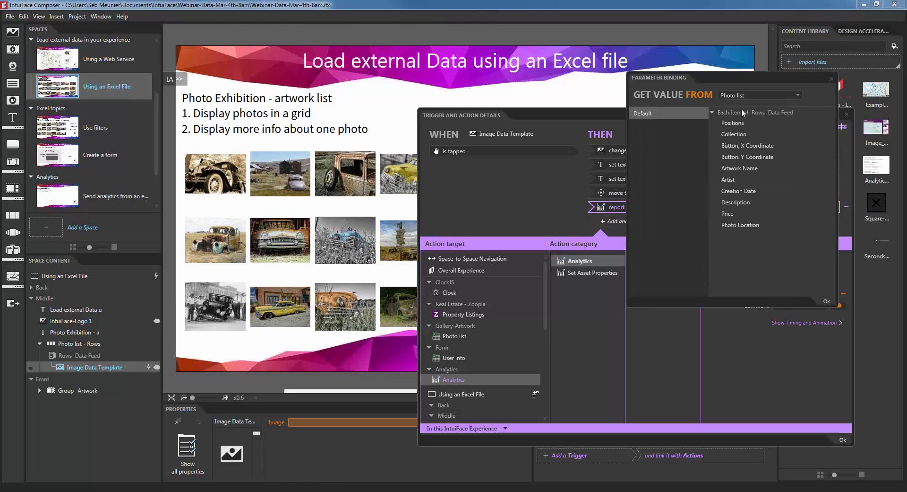
click(731, 213)
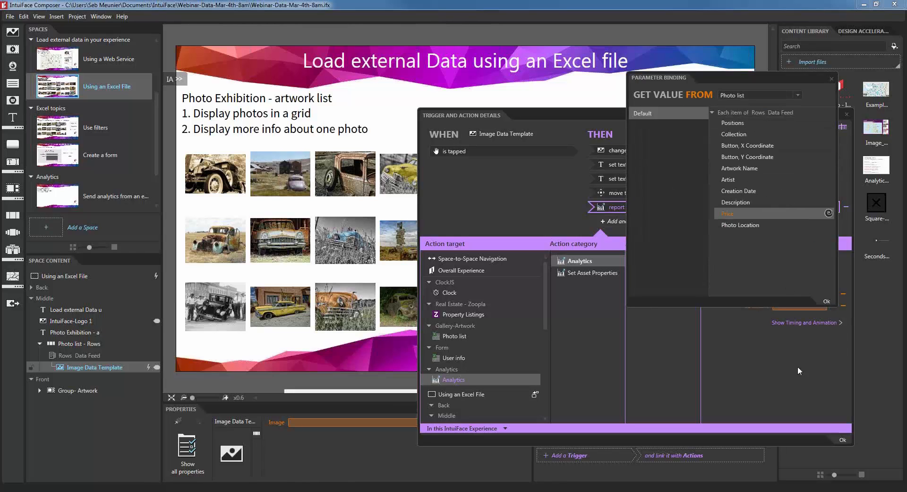
click(826, 301)
click(841, 440)
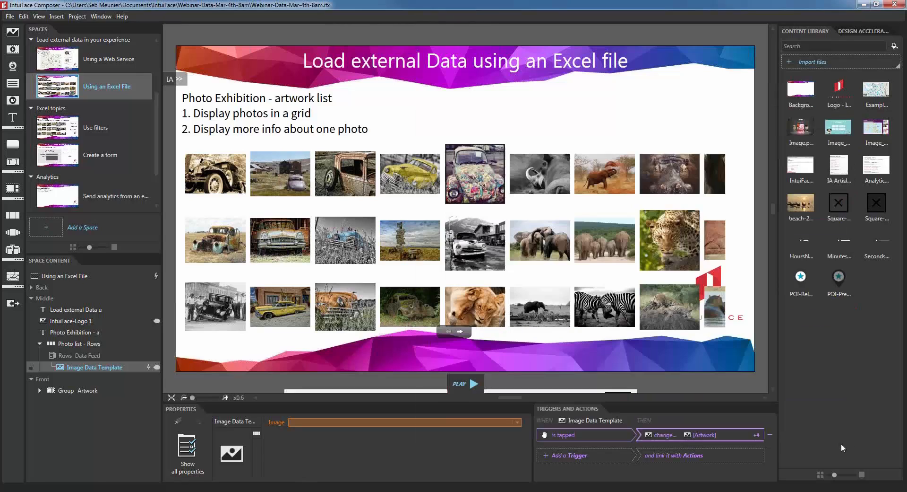
click(465, 383)
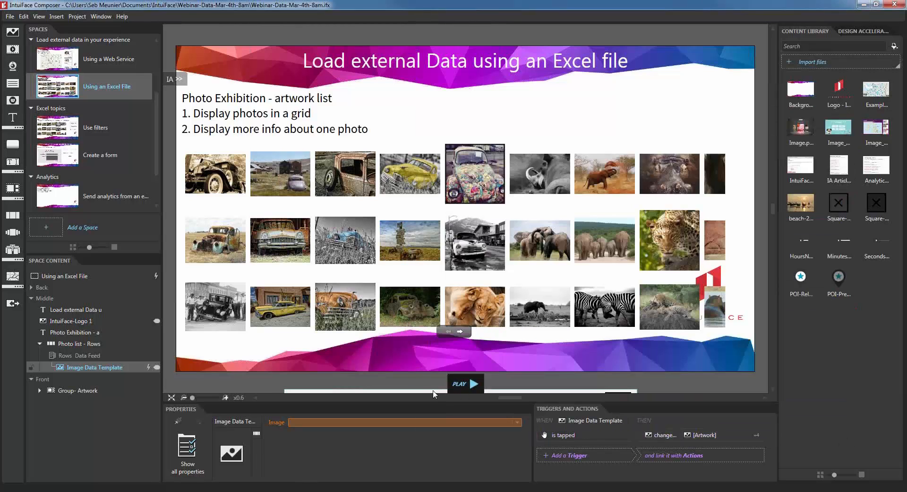